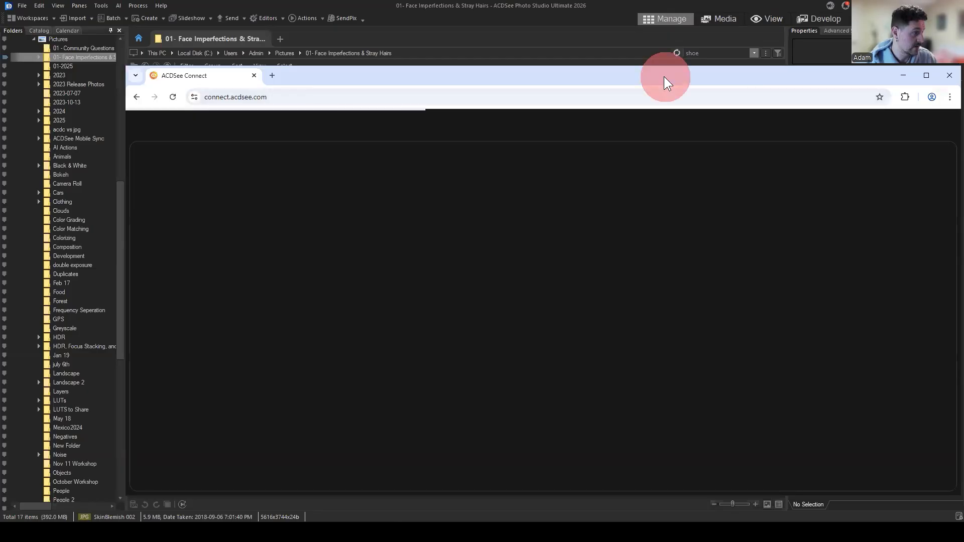
Look through the "Creating Composition Images!" event among the past Free Workshops and close the browser window
drag(664, 76, 609, 51)
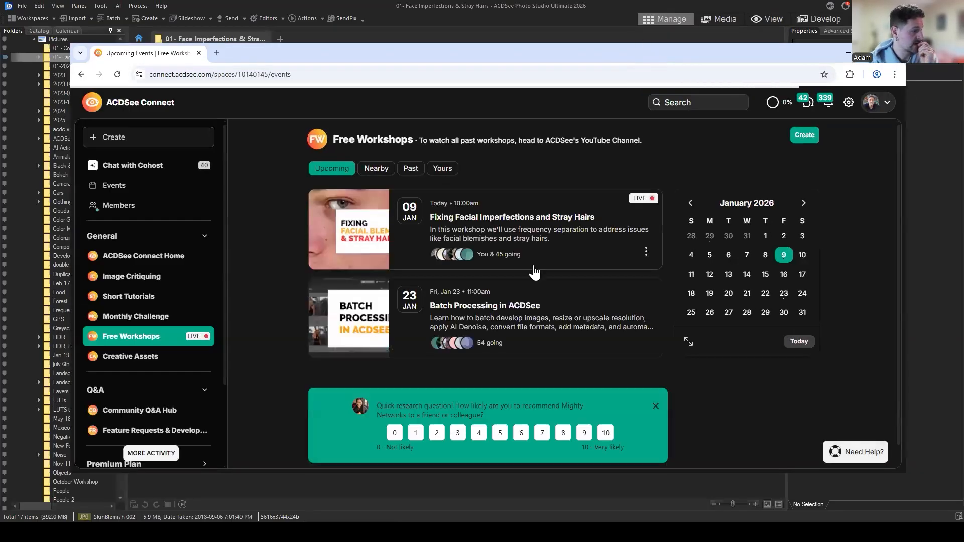
click(655, 408)
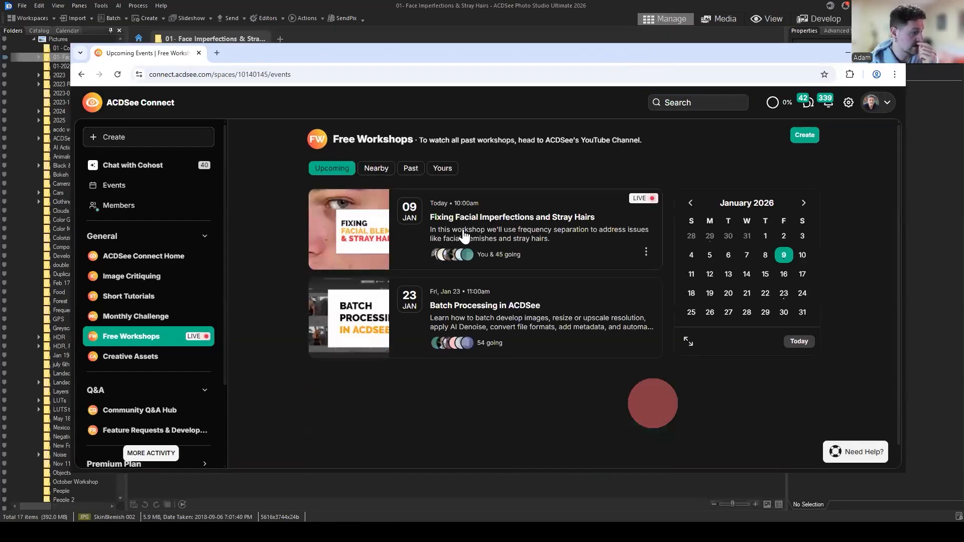
click(411, 169)
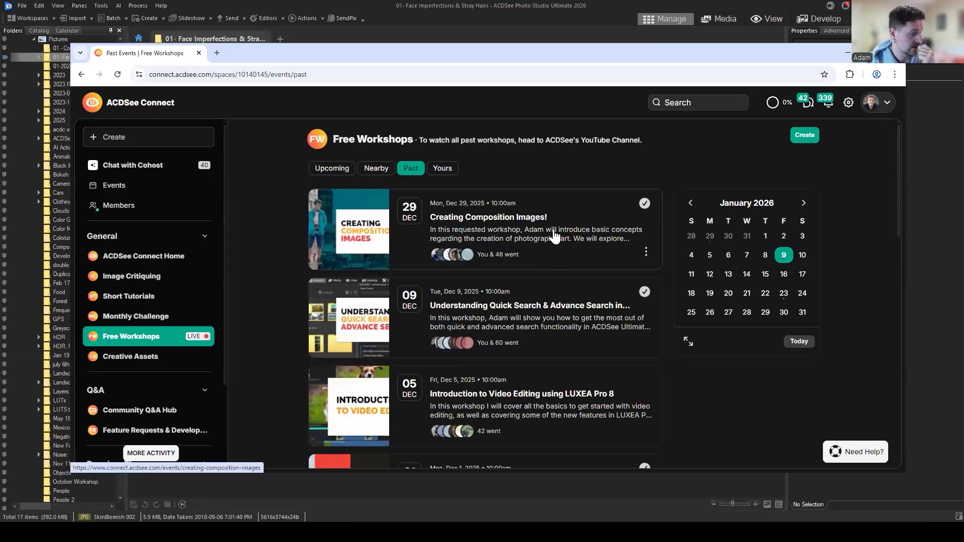
click(541, 225)
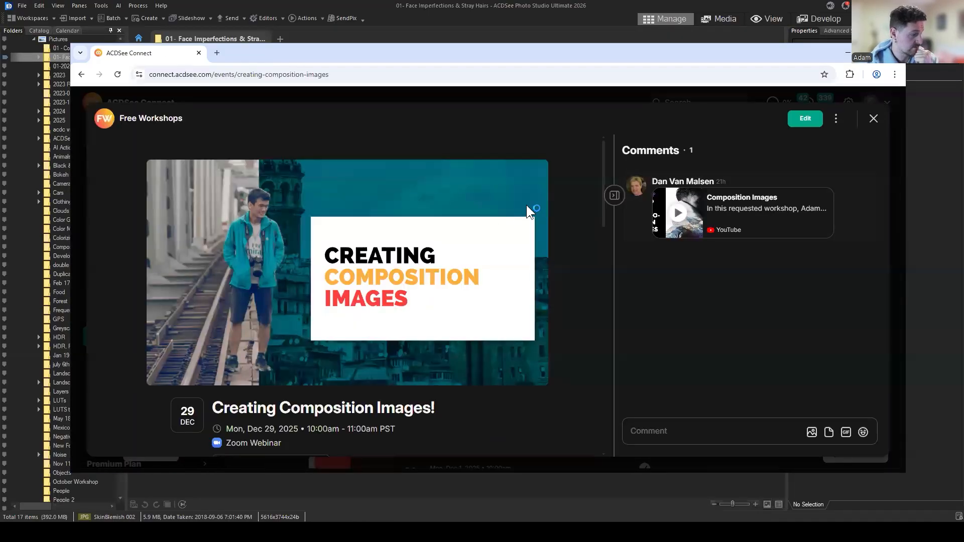
scroll(511, 277, down, 6)
mouse_move(182, 218)
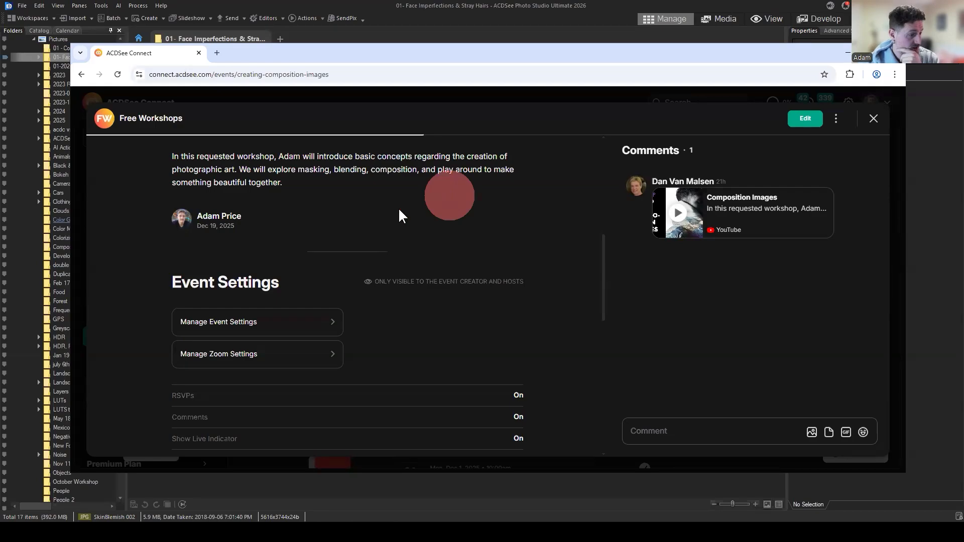
scroll(398, 207, up, 5)
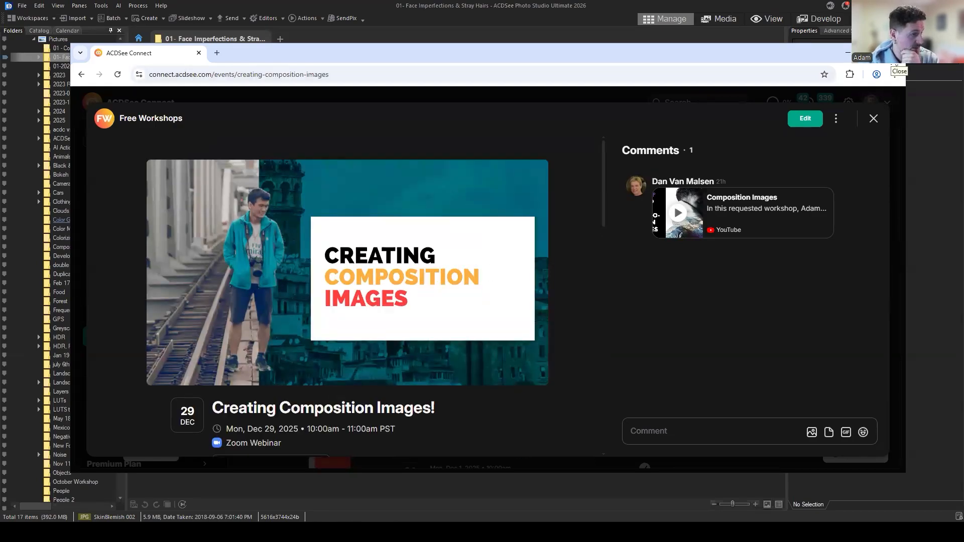
key(ctrl+w)
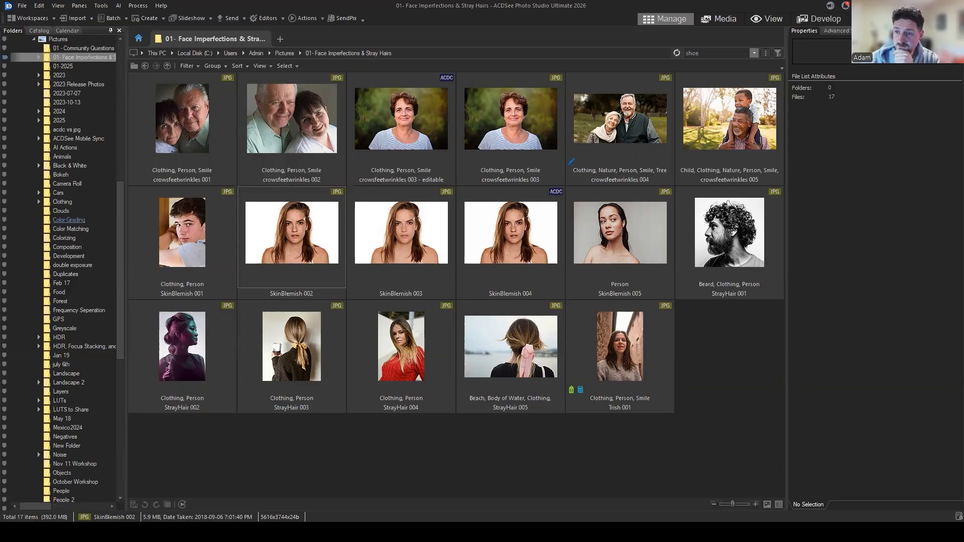
click(745, 377)
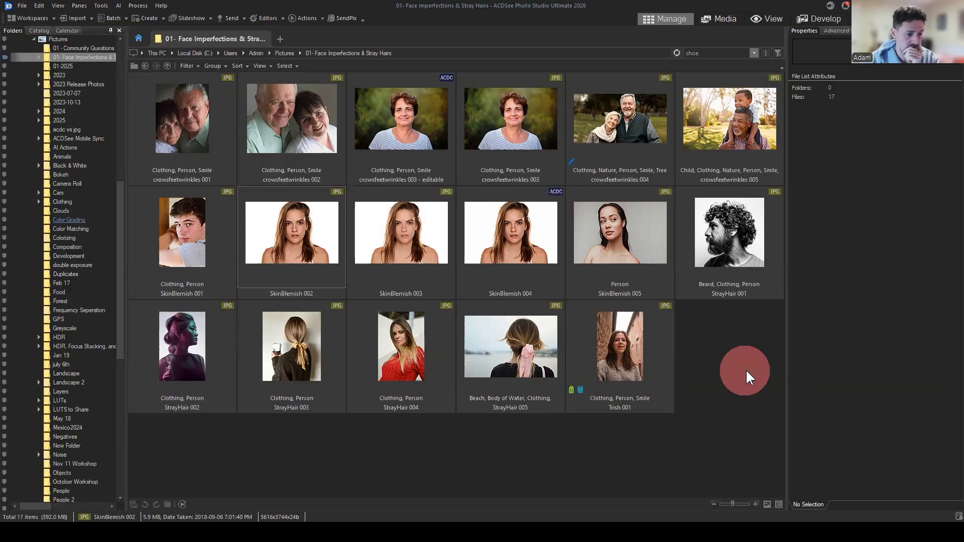
click(581, 276)
click(470, 198)
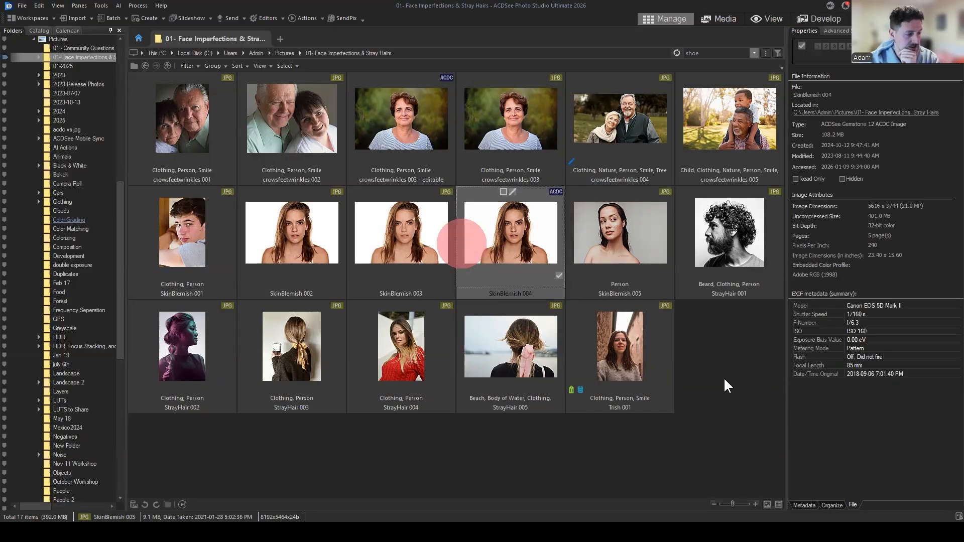
click(716, 366)
click(535, 248)
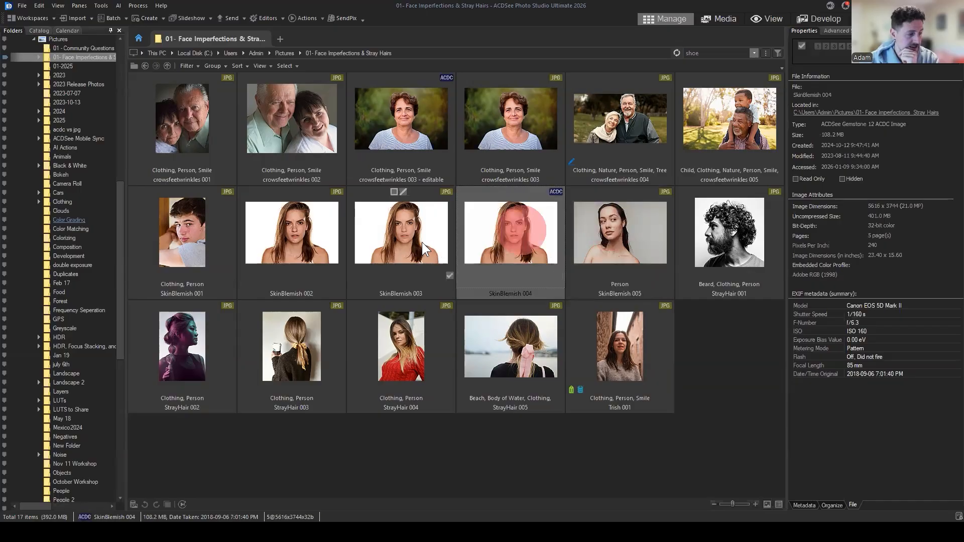
click(487, 236)
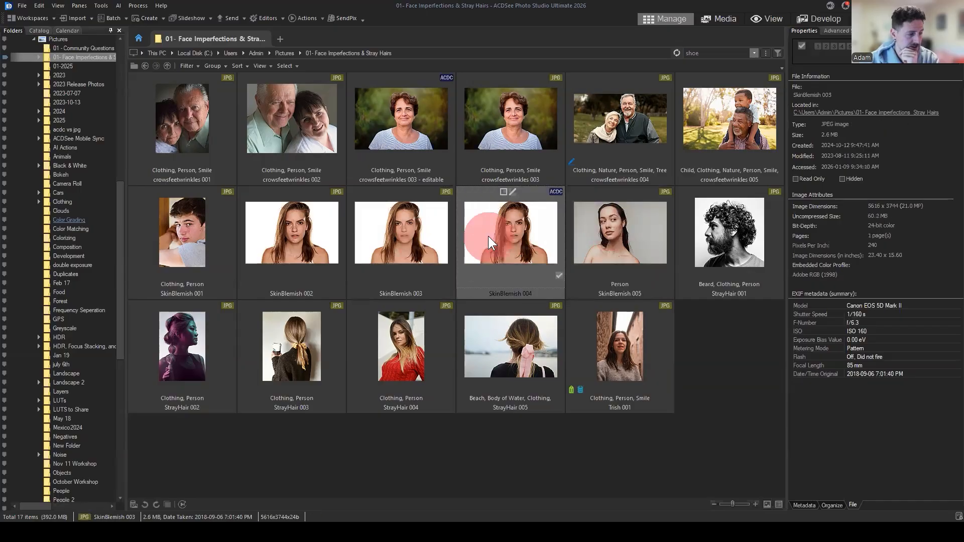
click(393, 221)
click(544, 230)
click(356, 228)
click(281, 223)
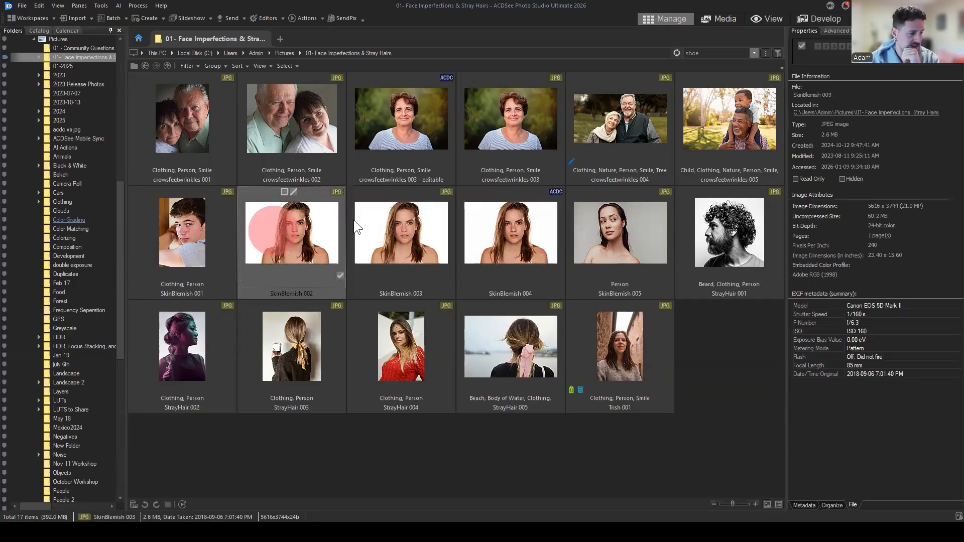
click(364, 227)
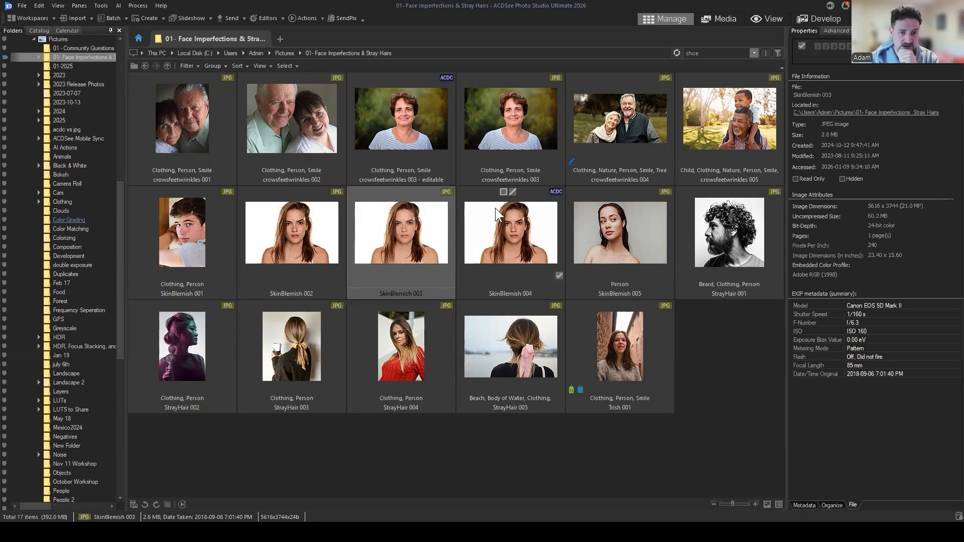
click(315, 216)
click(407, 223)
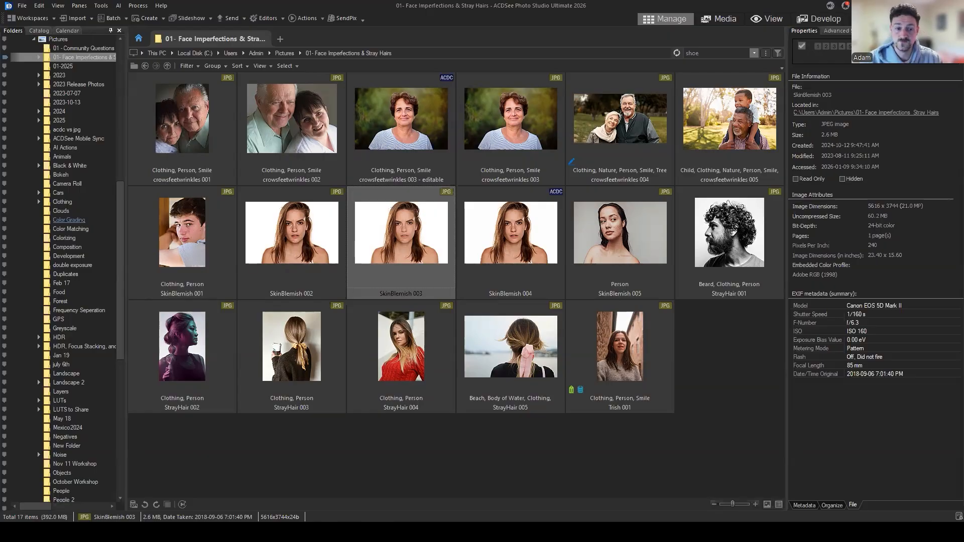
click(733, 341)
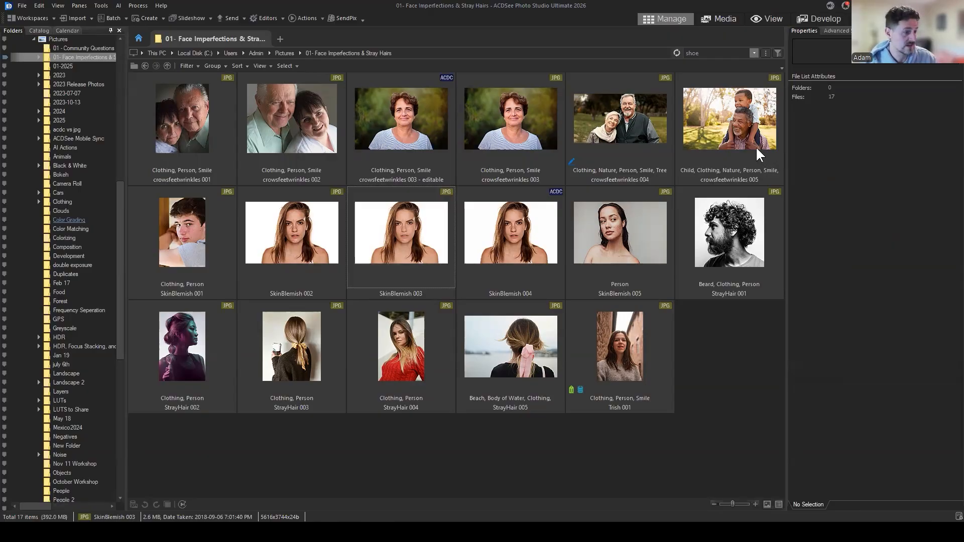
click(708, 339)
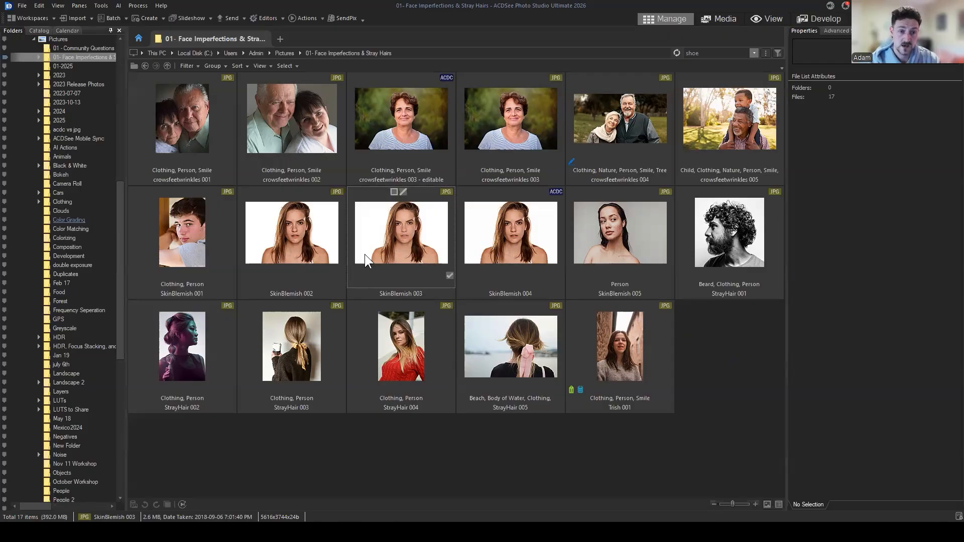
Open the SkinBlemish 002 photo in Edit mode
click(301, 236)
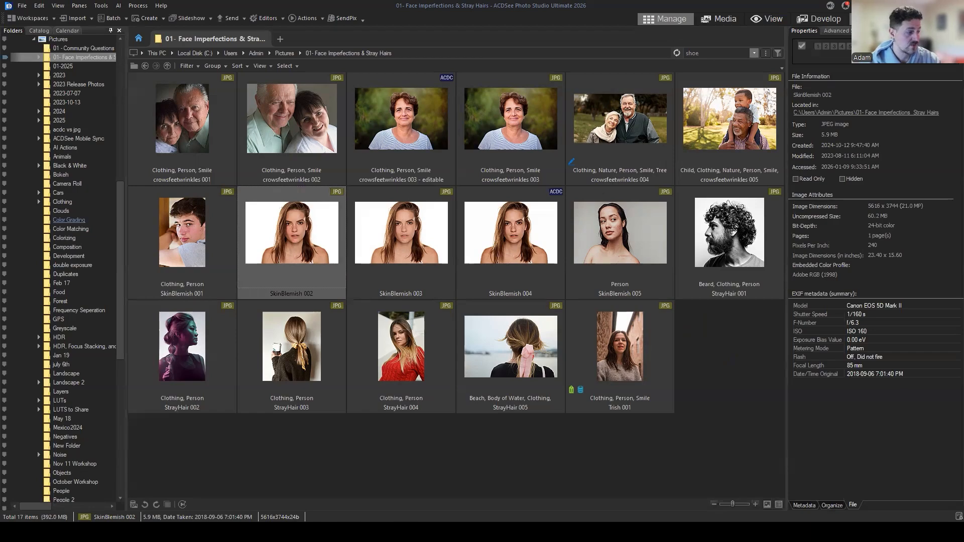
key(ctrl+e)
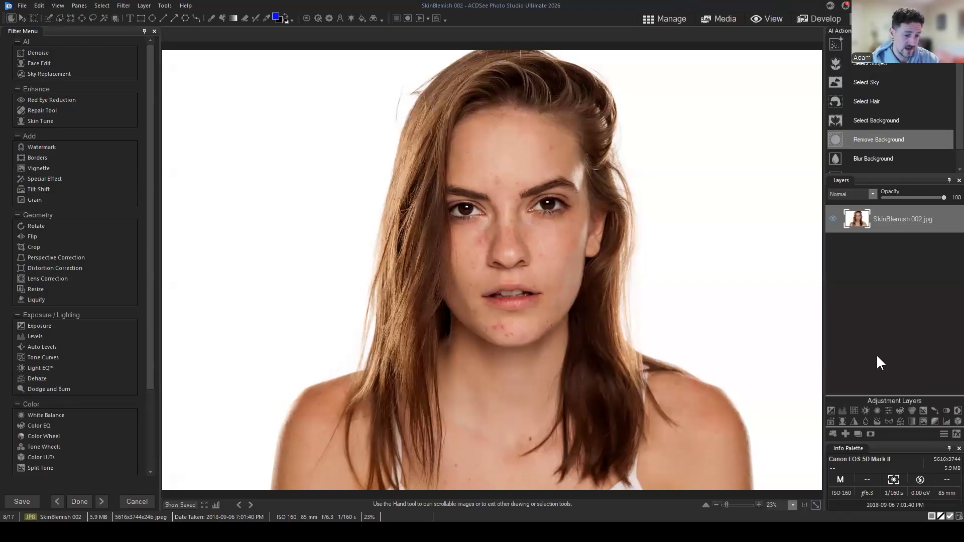
Add a Skin Tune adjustment layer to the portrait with smoothing 85 and glow 25
click(844, 421)
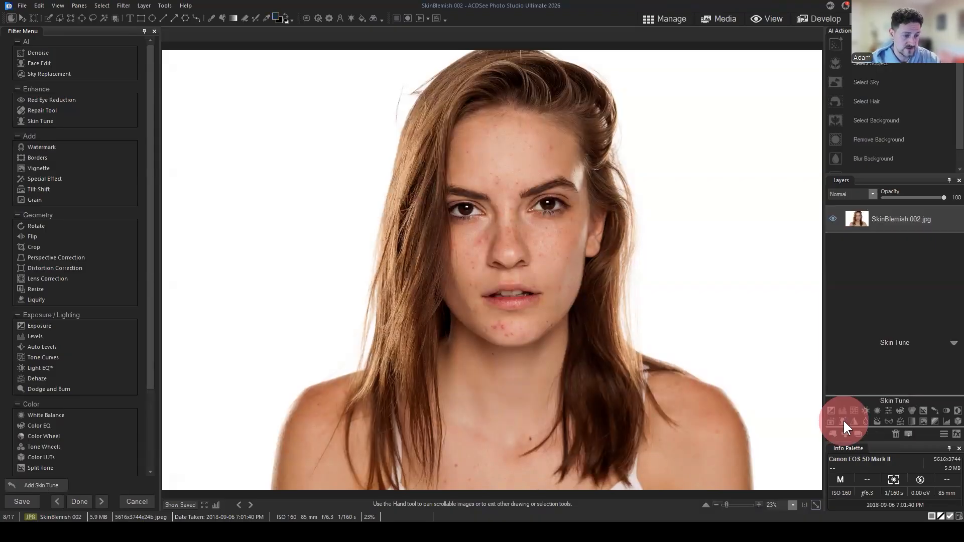
drag(858, 360, 924, 358)
drag(833, 375, 858, 375)
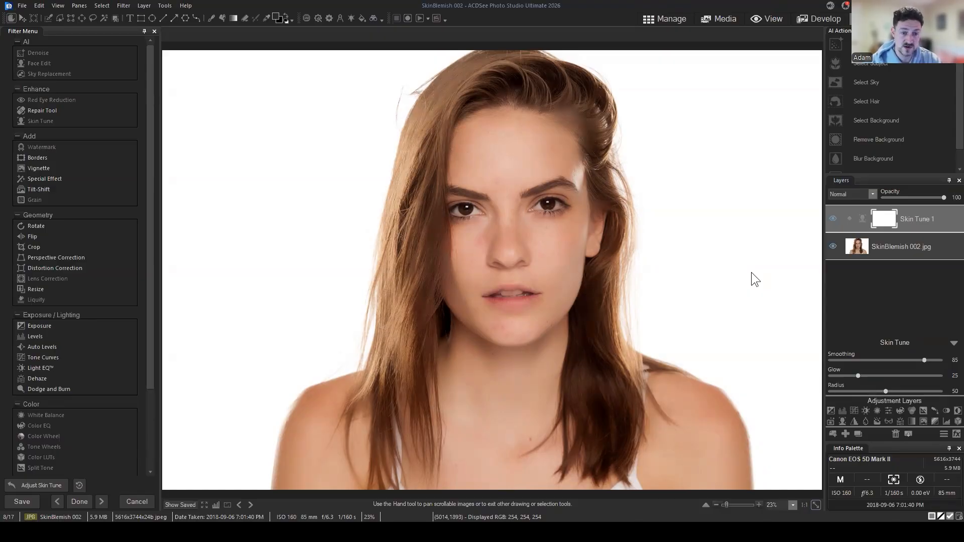
Try the Skin Tune layer at smoothing 47 and glow 12, and settle on smoothing 84 and glow 27
click(925, 219)
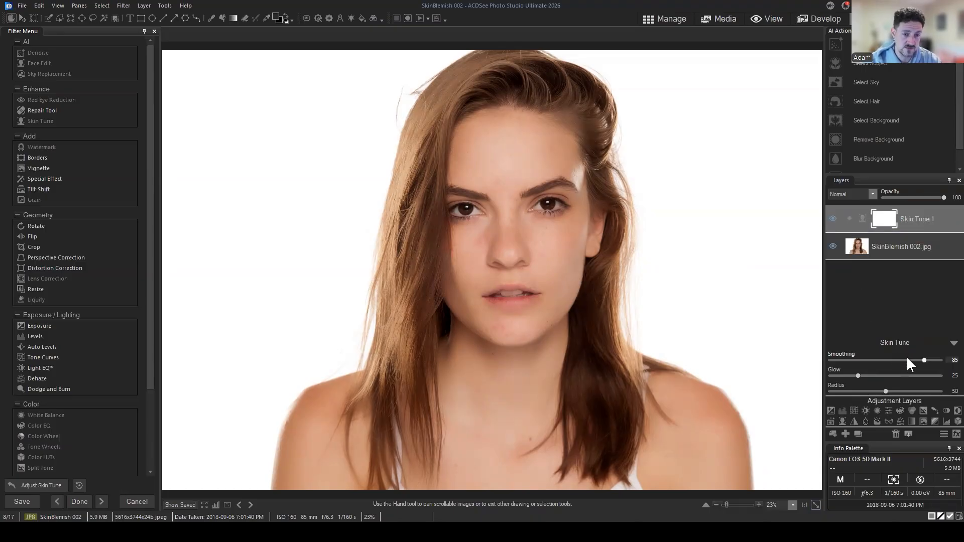
drag(907, 360, 843, 376)
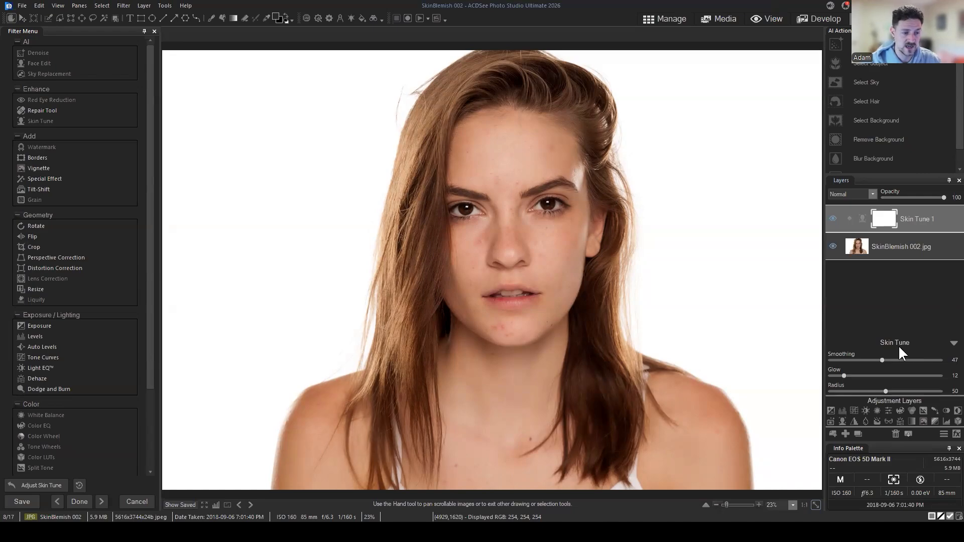
drag(882, 360, 923, 360)
mouse_move(845, 376)
mouse_down()
mouse_move(869, 377)
mouse_move(862, 376)
mouse_up()
Set the Skin Tune layer's mask to black and brush white over the blemishes on the chin, cheek and forehead
right_click(885, 219)
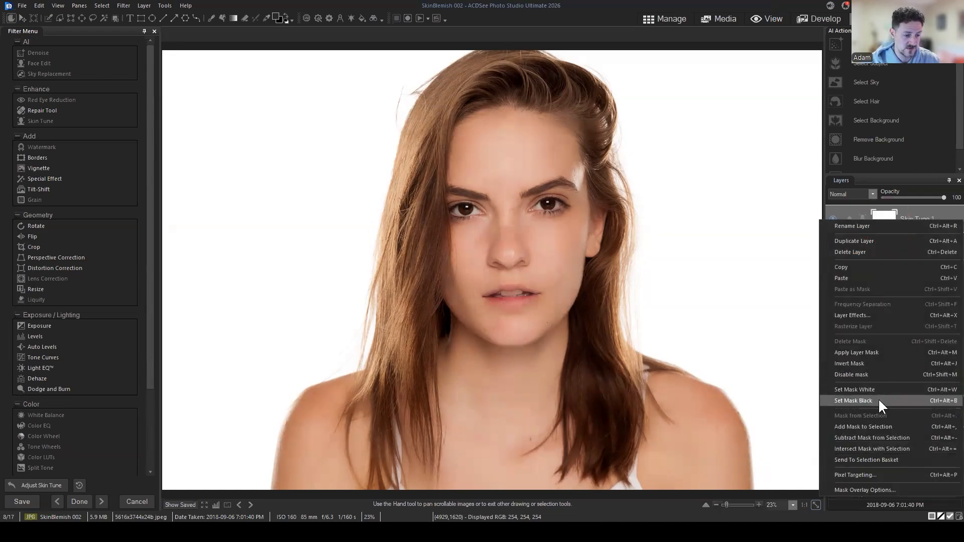
click(878, 398)
click(212, 18)
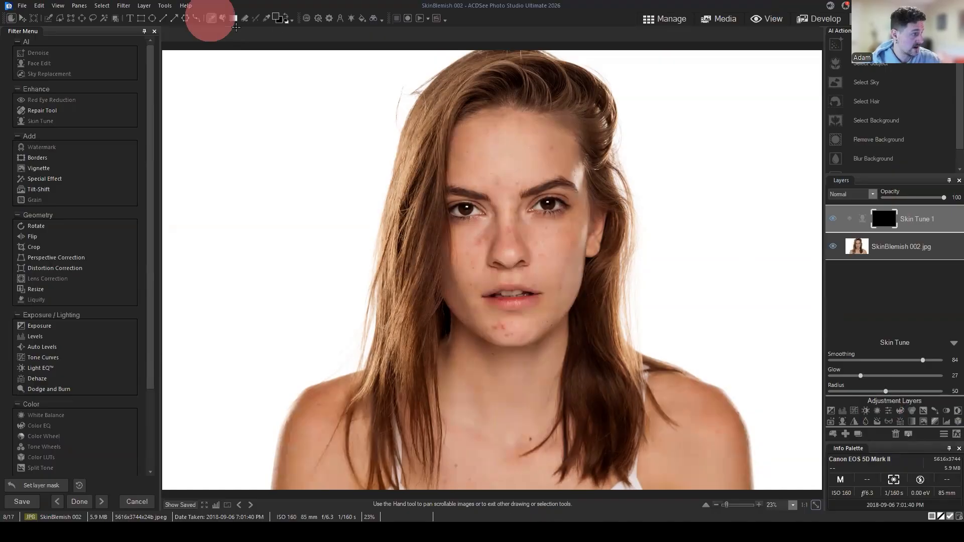
click(286, 18)
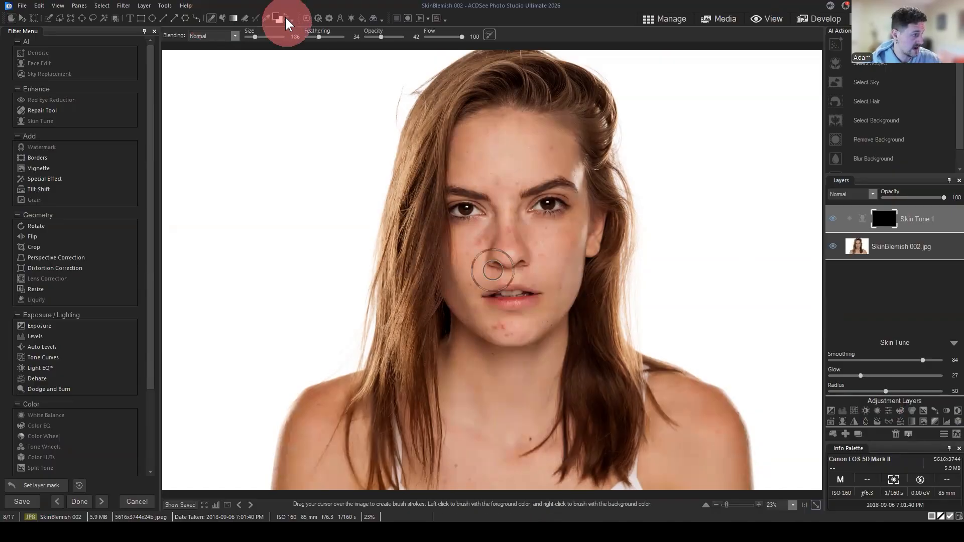
click(521, 336)
click(464, 257)
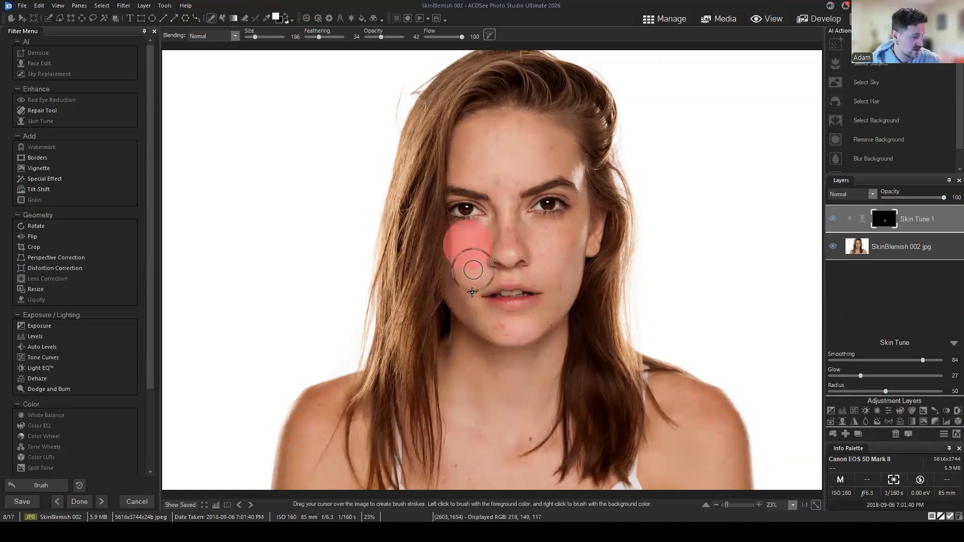
click(508, 187)
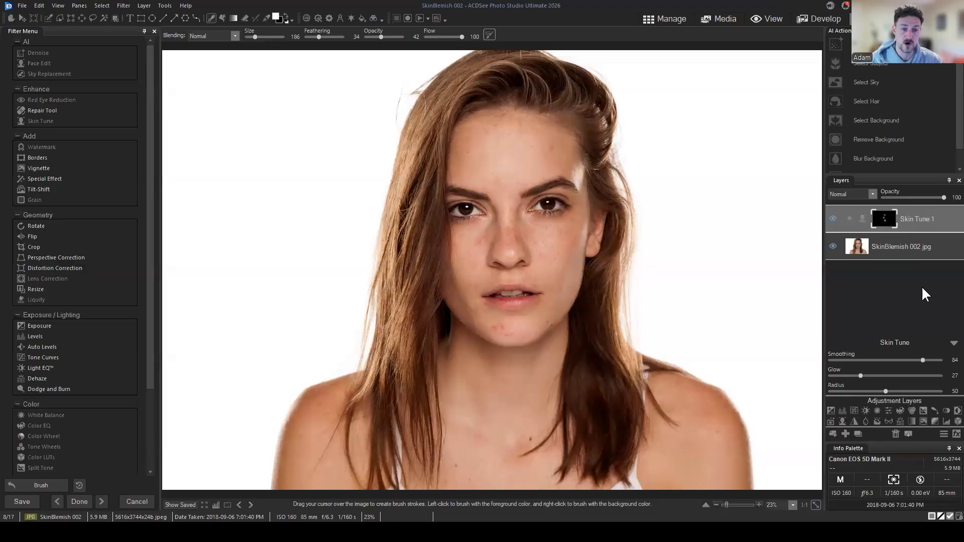
Delete the Skin Tune adjustment layer
click(896, 434)
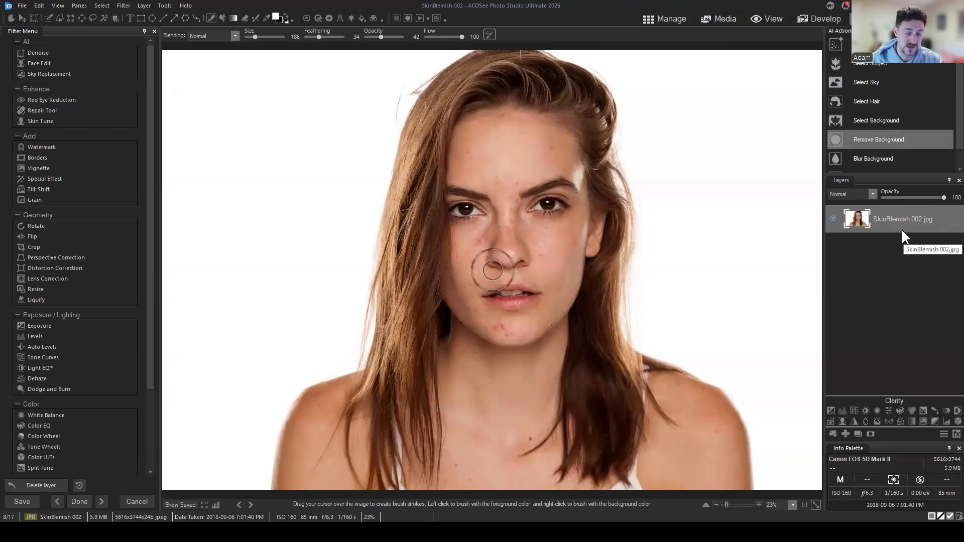
Examine the Skin options of the AI Face Edit filter on the portrait and leave without applying anything
click(45, 63)
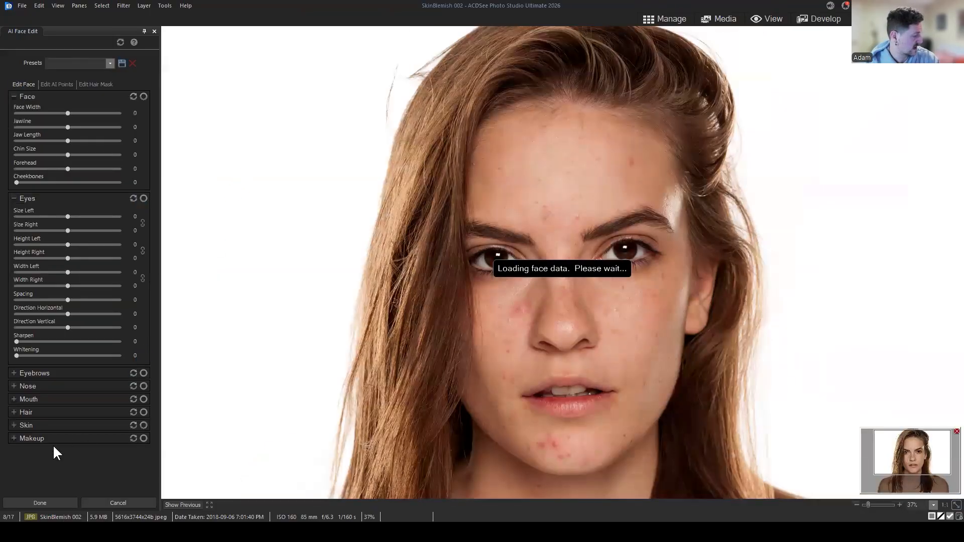
click(24, 425)
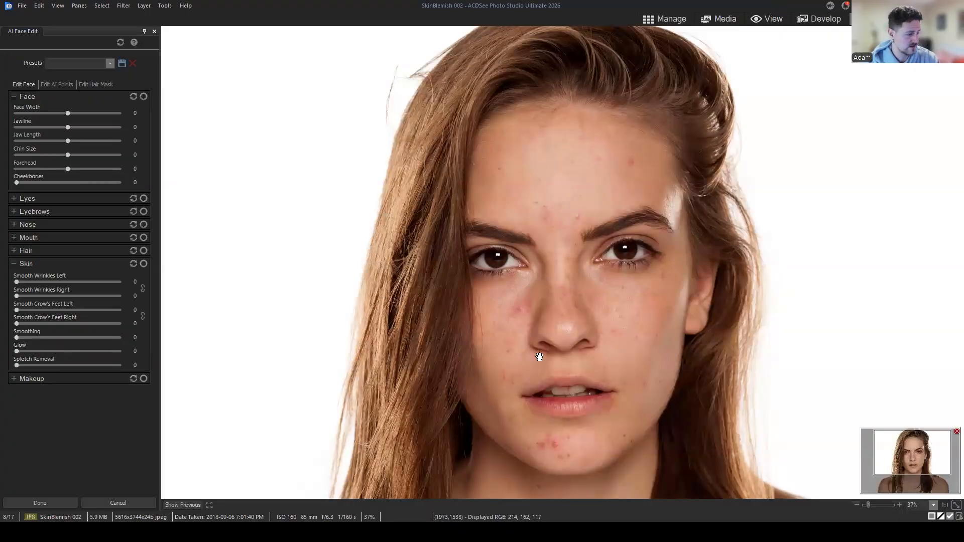
click(907, 452)
scroll(488, 151, down, 1)
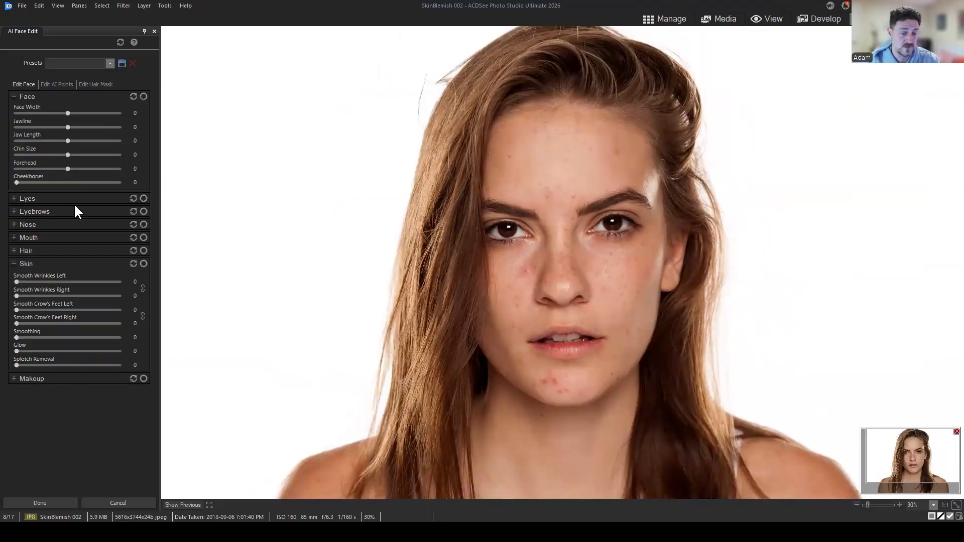
click(105, 501)
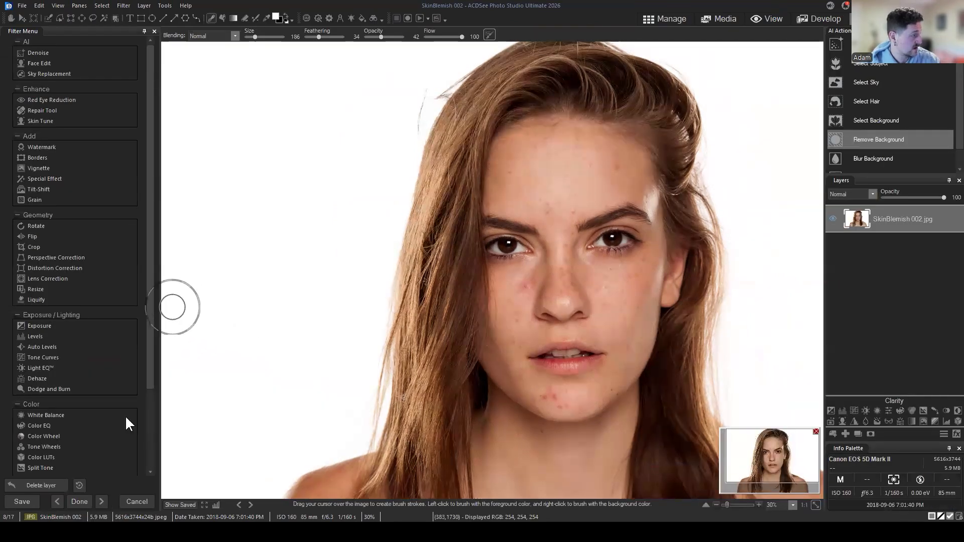
scroll(113, 442, down, 2)
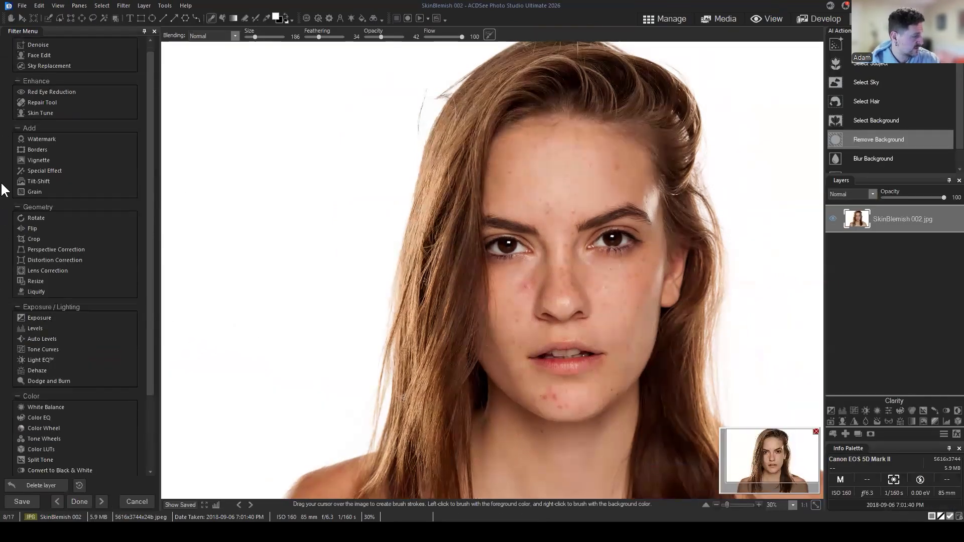
scroll(101, 284, down, 2)
scroll(106, 252, up, 5)
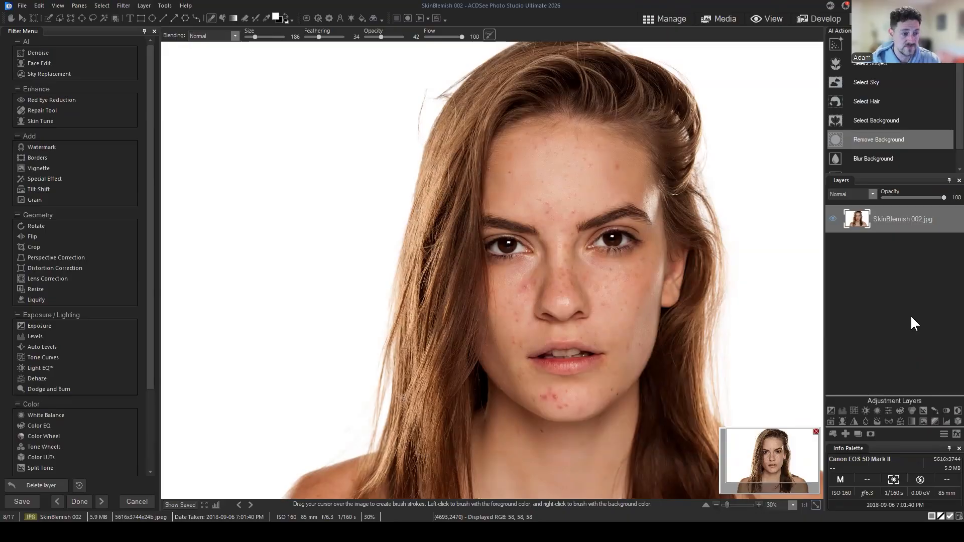
Apply an AI Face Edit to the portrait with skin Smoothing 35 and Glow 25
click(33, 62)
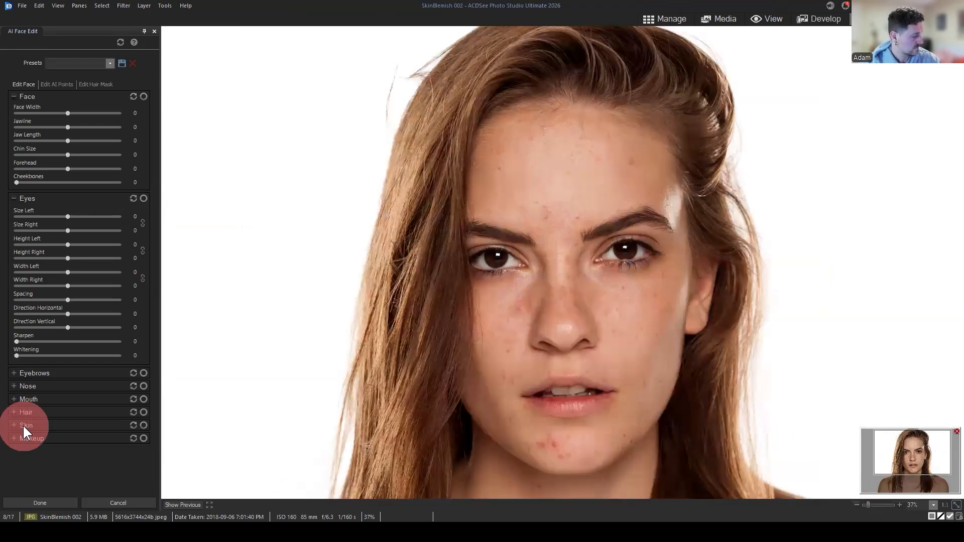
click(23, 425)
mouse_move(33, 337)
mouse_down()
mouse_move(42, 350)
mouse_move(51, 335)
mouse_up()
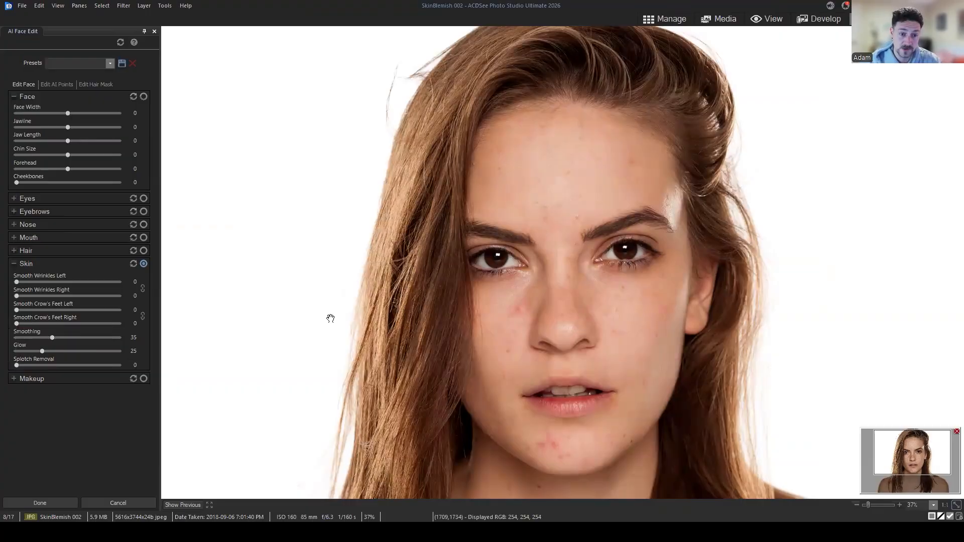
click(53, 500)
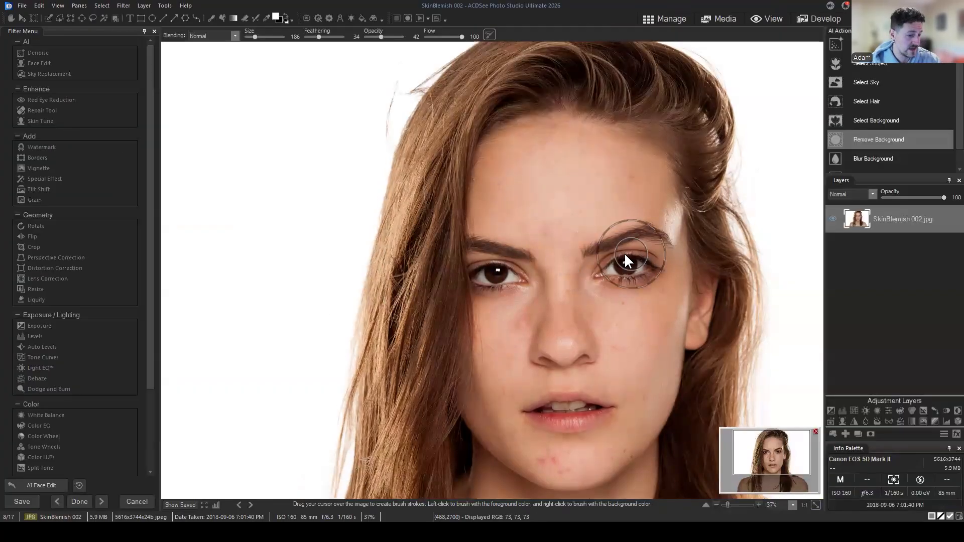
Inspect the smoothed face within the whole portrait and undo the AI Face Edit
click(919, 220)
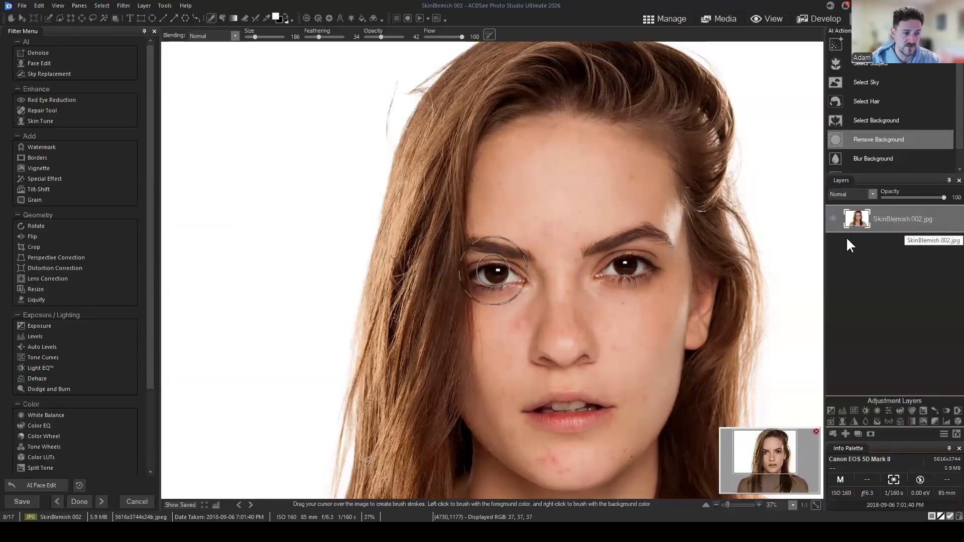
click(912, 218)
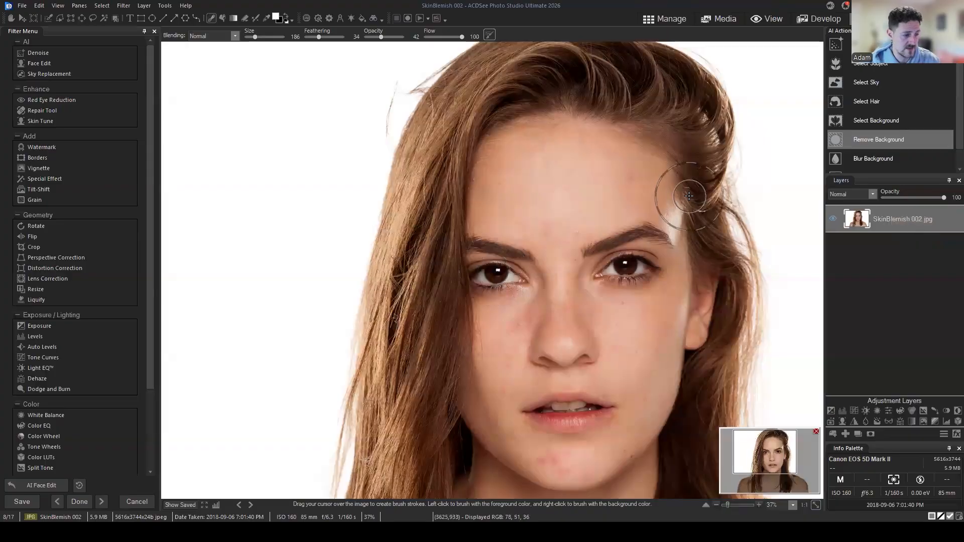
scroll(694, 204, down, 3)
scroll(695, 203, up, 1)
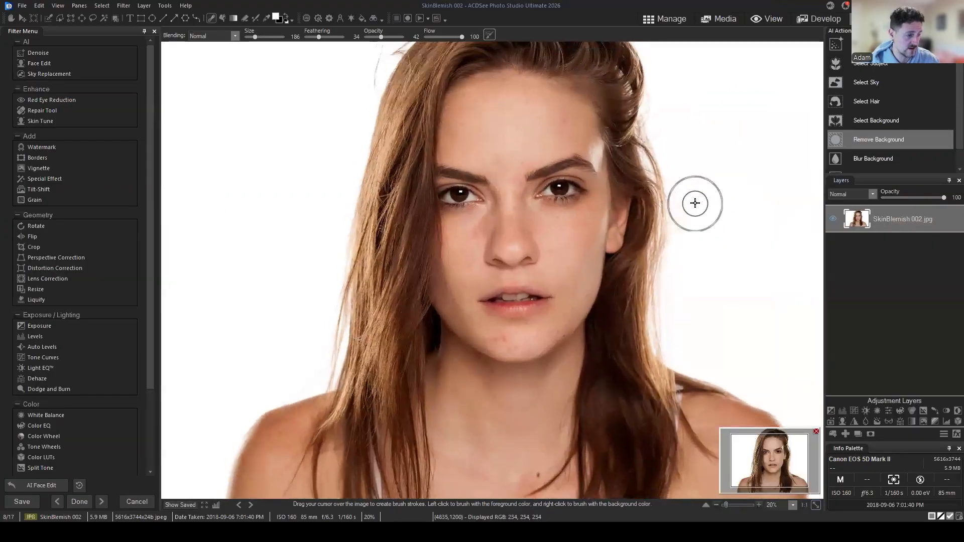
scroll(696, 203, down, 1)
click(913, 221)
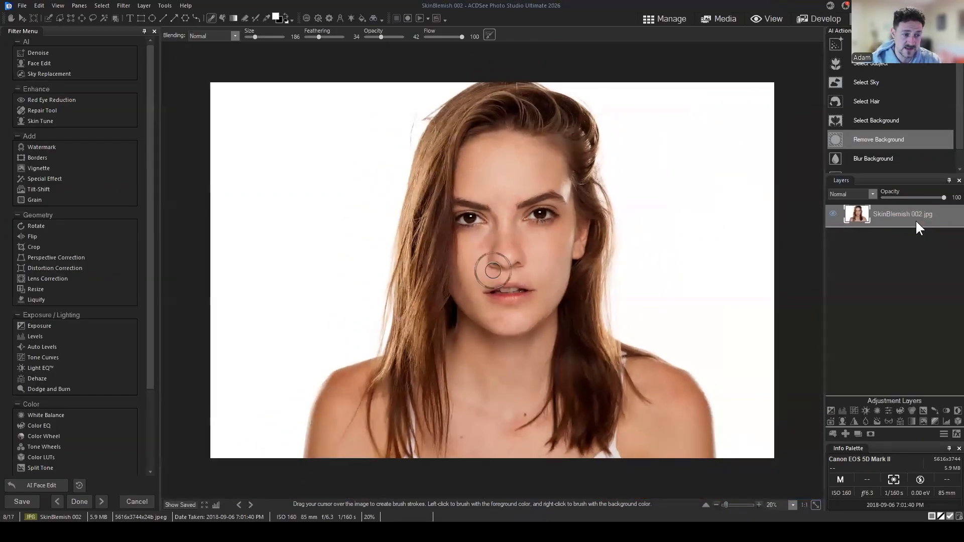
click(916, 222)
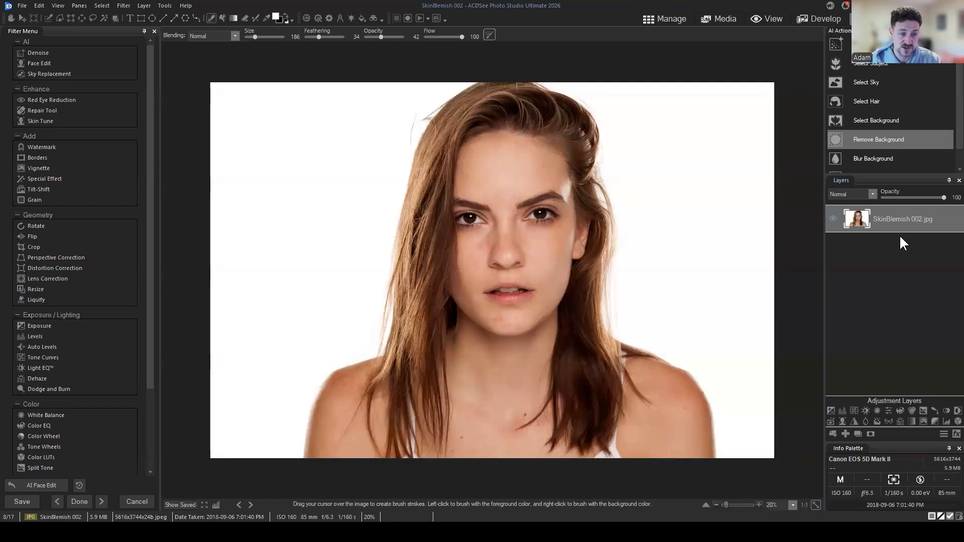
mouse_move(910, 221)
mouse_down()
mouse_move(911, 230)
mouse_move(906, 215)
mouse_up()
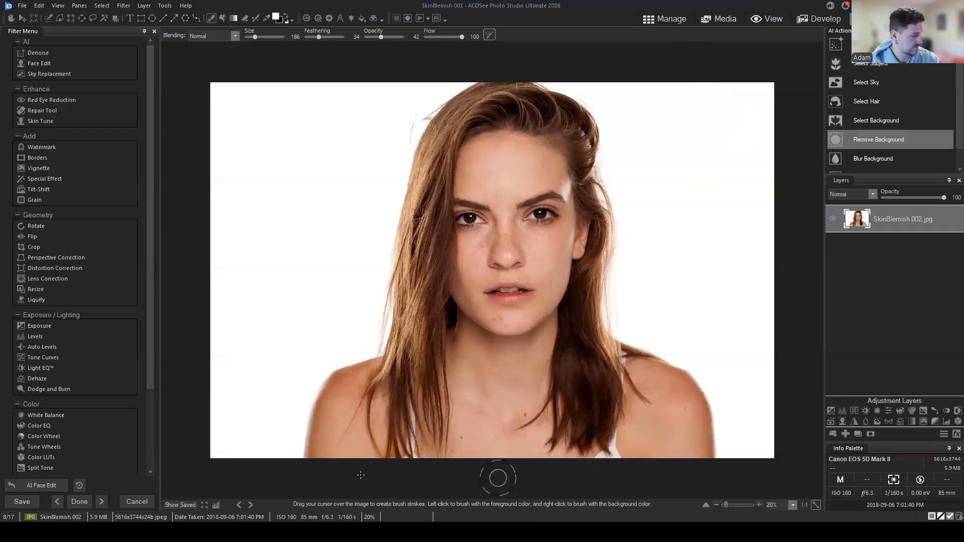
click(25, 486)
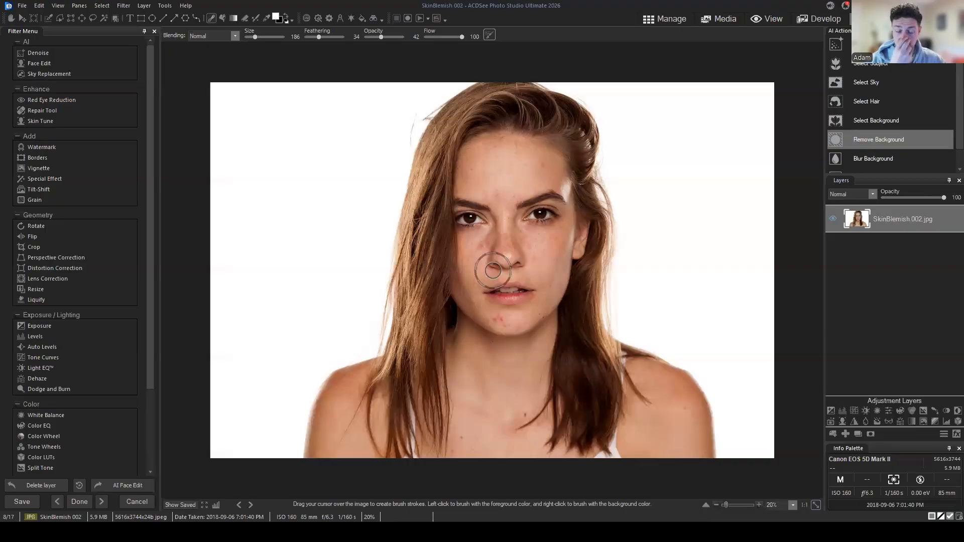
click(919, 276)
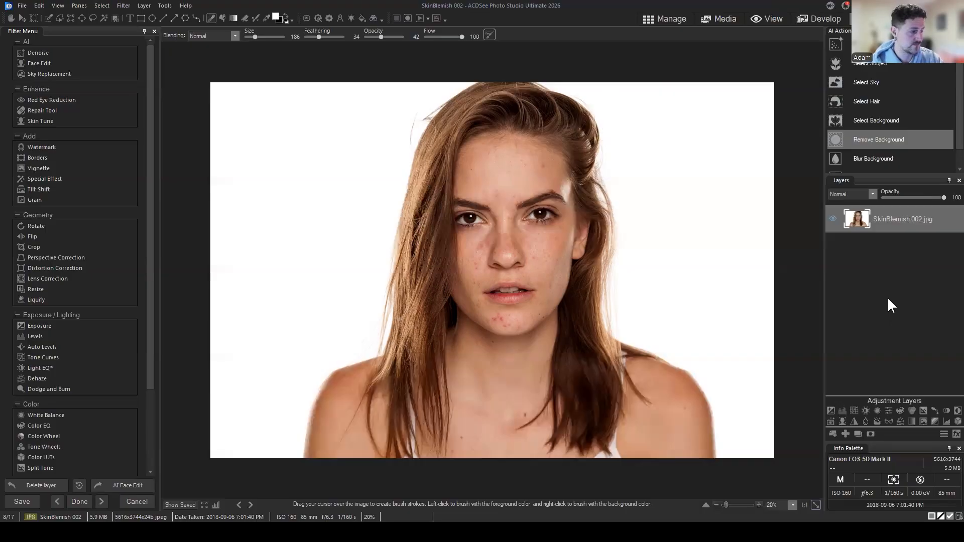
scroll(645, 271, up, 1)
scroll(743, 372, down, 1)
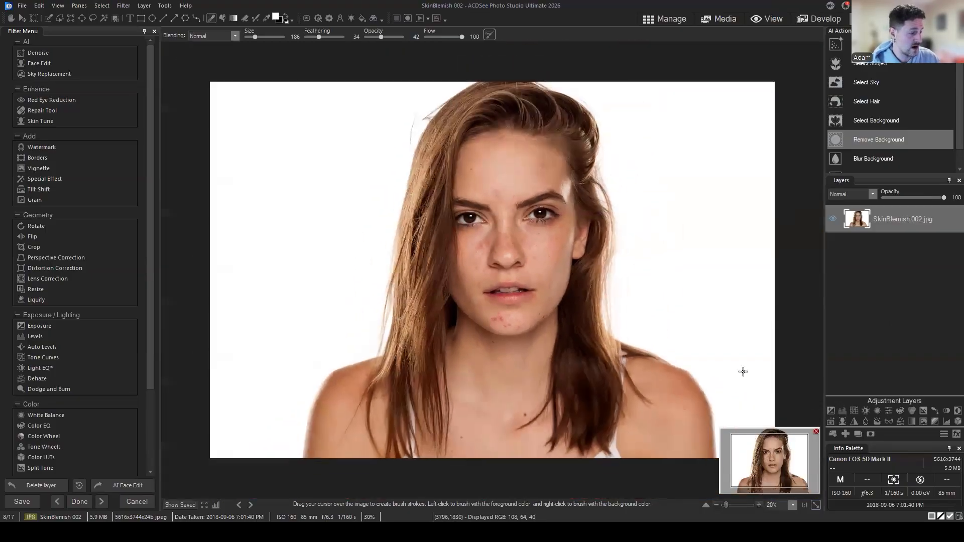
scroll(701, 236, up, 1)
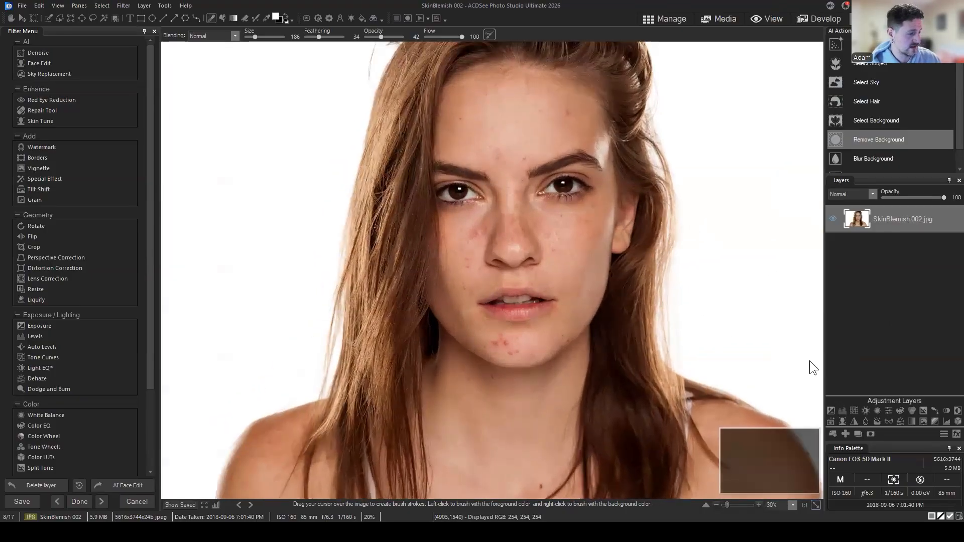
drag(761, 463, 774, 466)
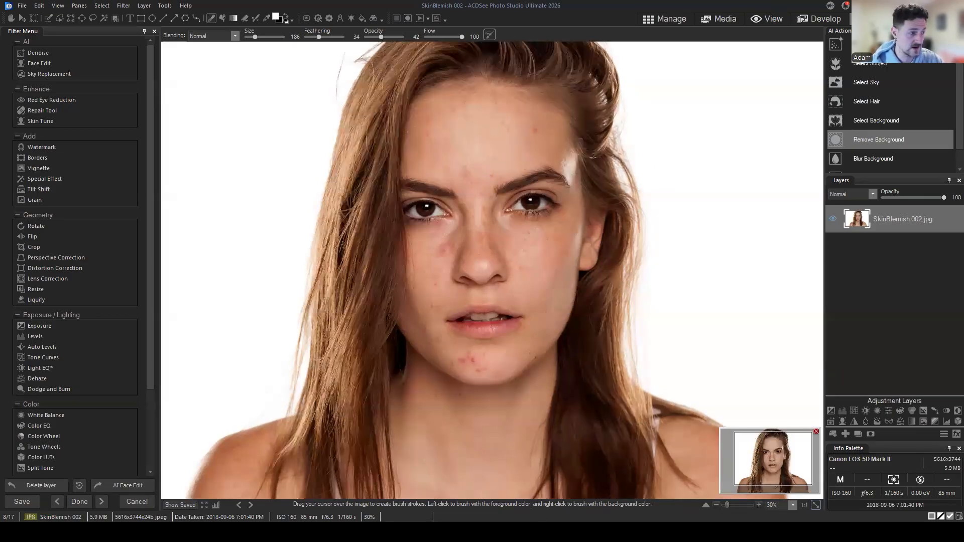
drag(763, 454, 772, 464)
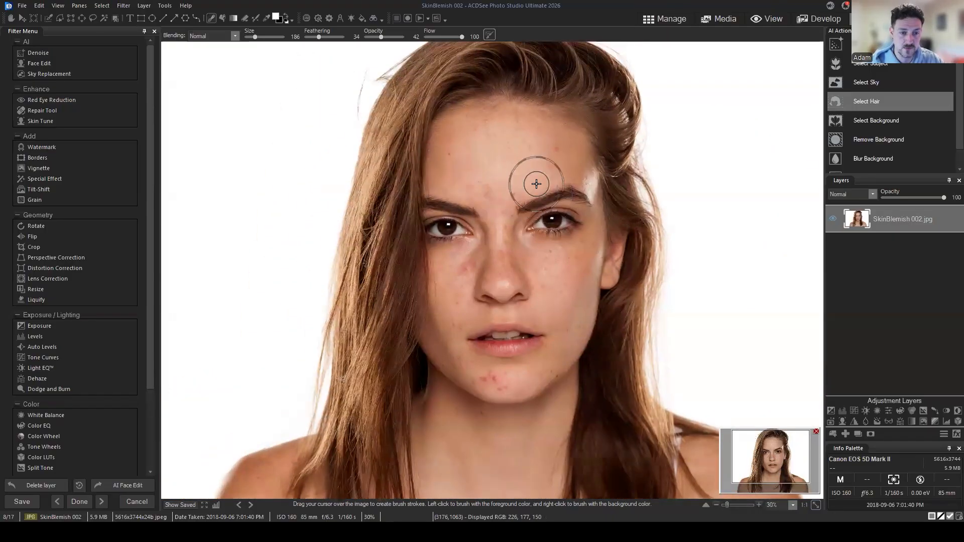
click(888, 242)
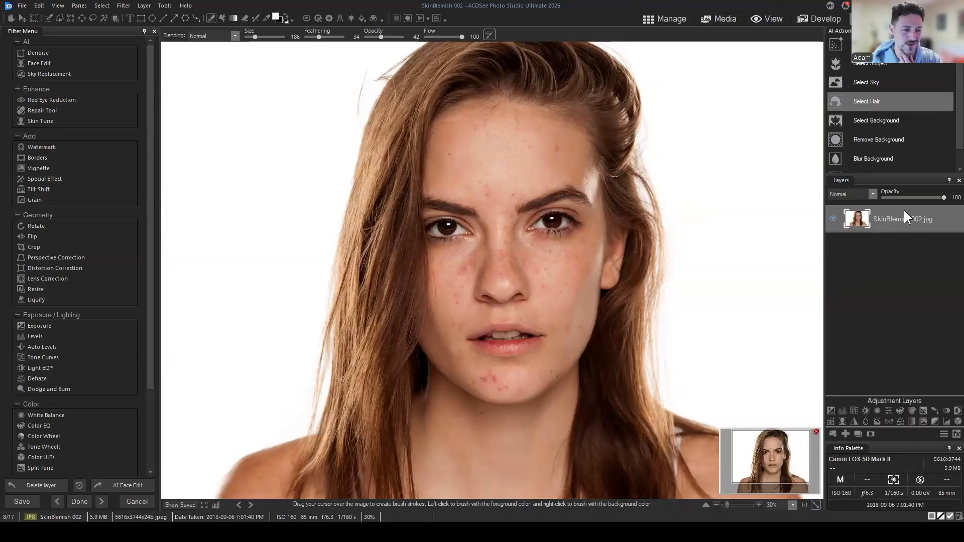
click(900, 222)
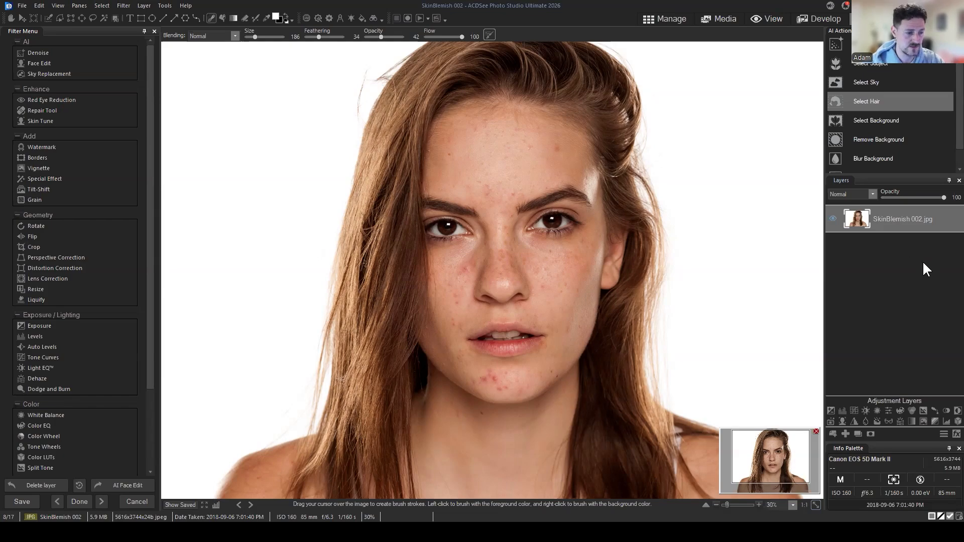
click(910, 210)
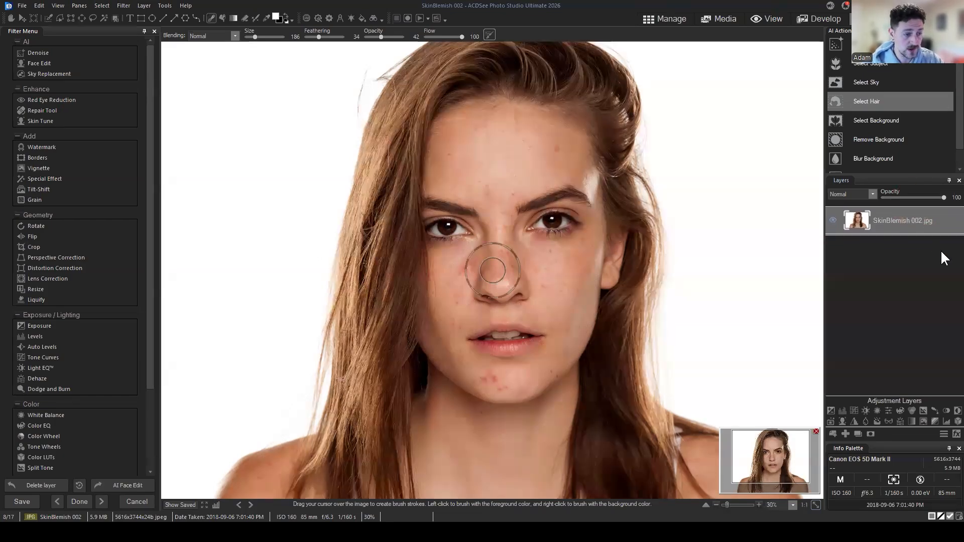
click(912, 225)
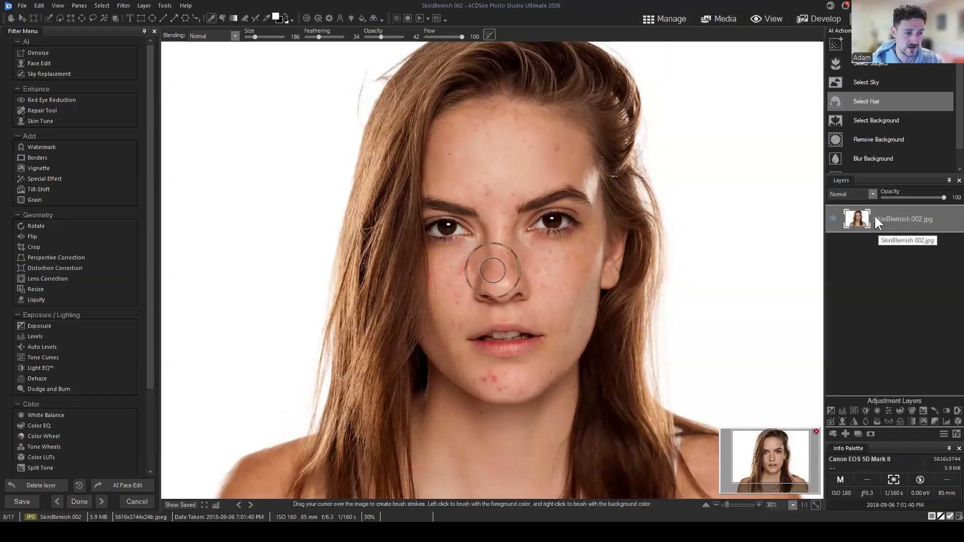
click(900, 213)
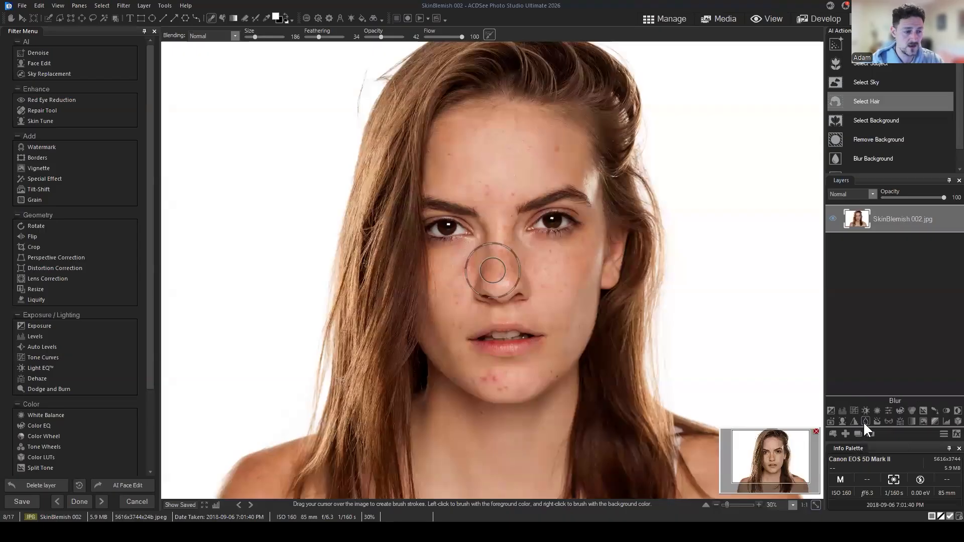
Duplicate the portrait layer as a copy named Original and place it beneath the SkinBlemish 002.jpg layer
click(858, 434)
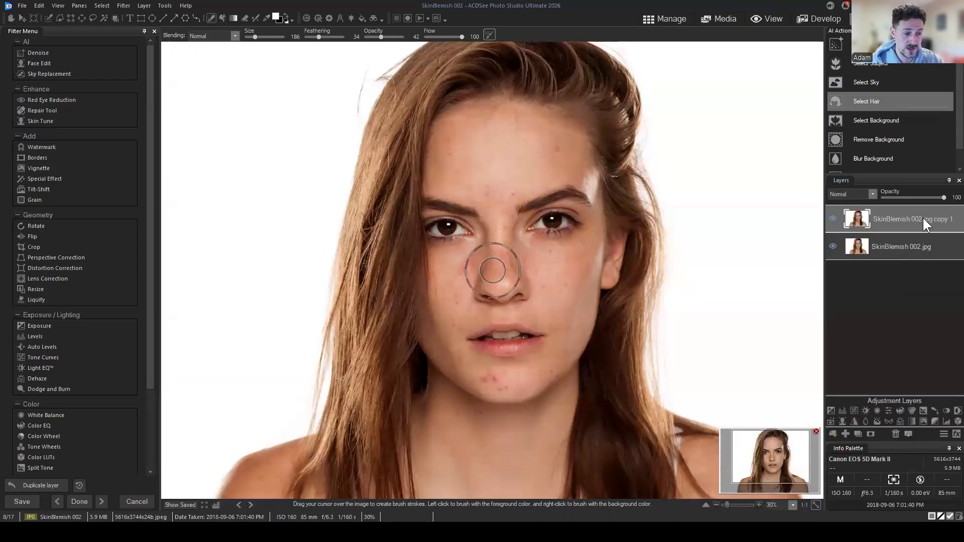
right_click(905, 212)
click(888, 220)
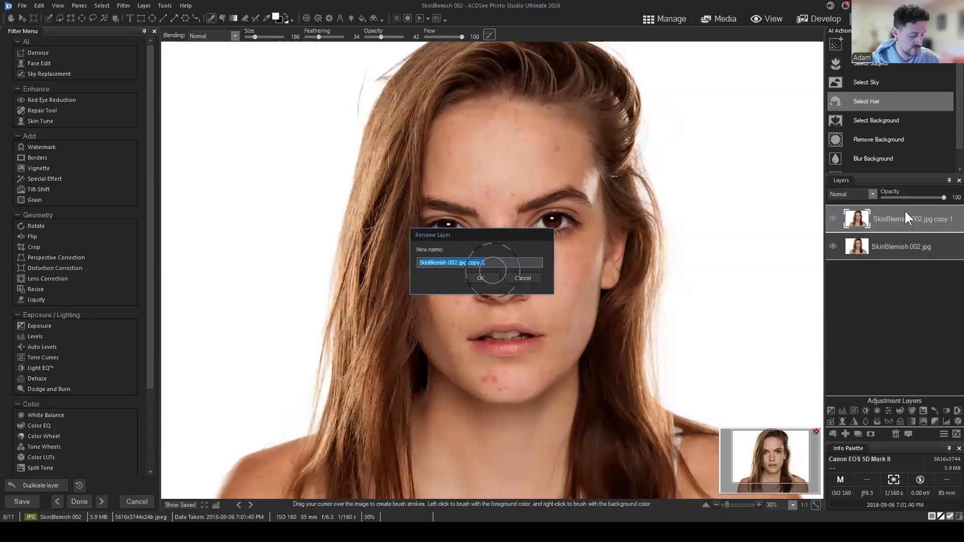
text(SOriginal)
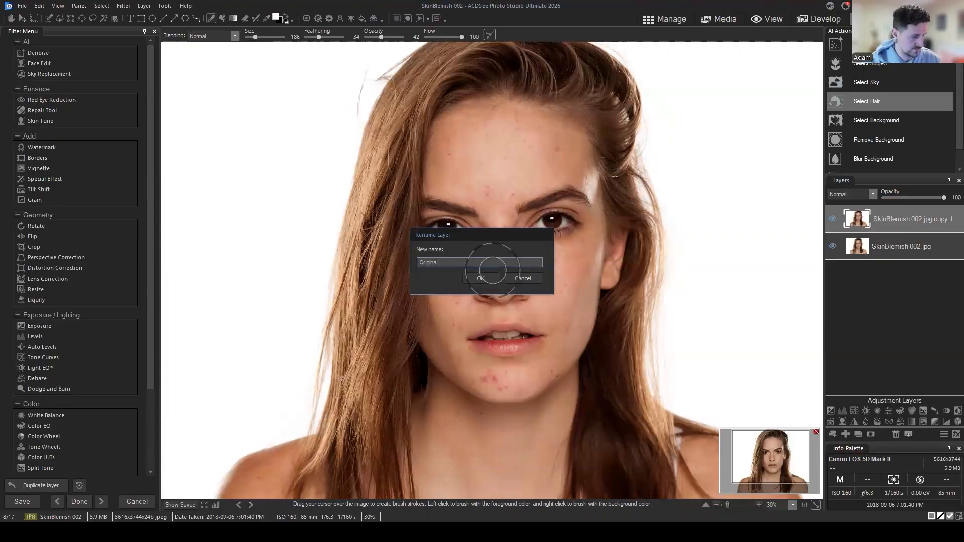
key(Return)
click(906, 216)
drag(905, 217, 917, 271)
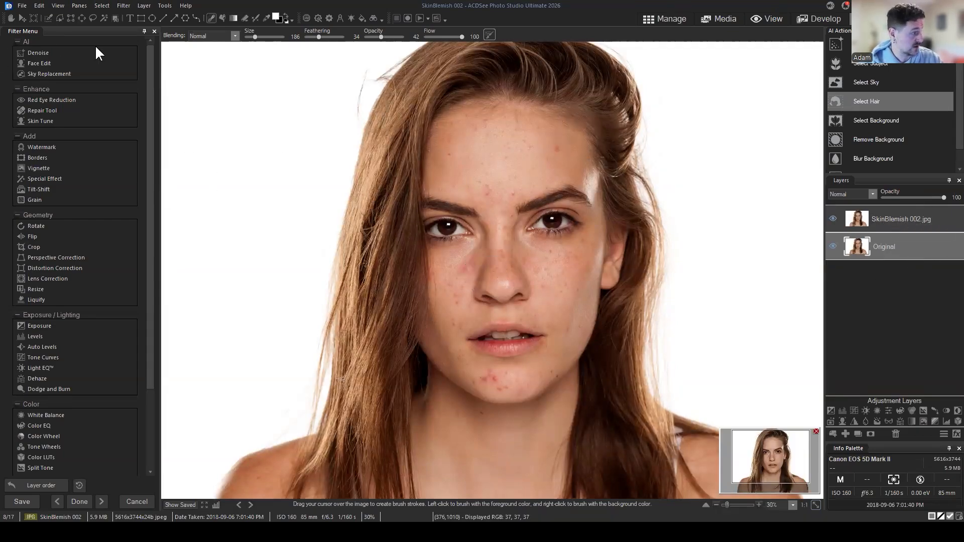
scroll(85, 55, down, 1)
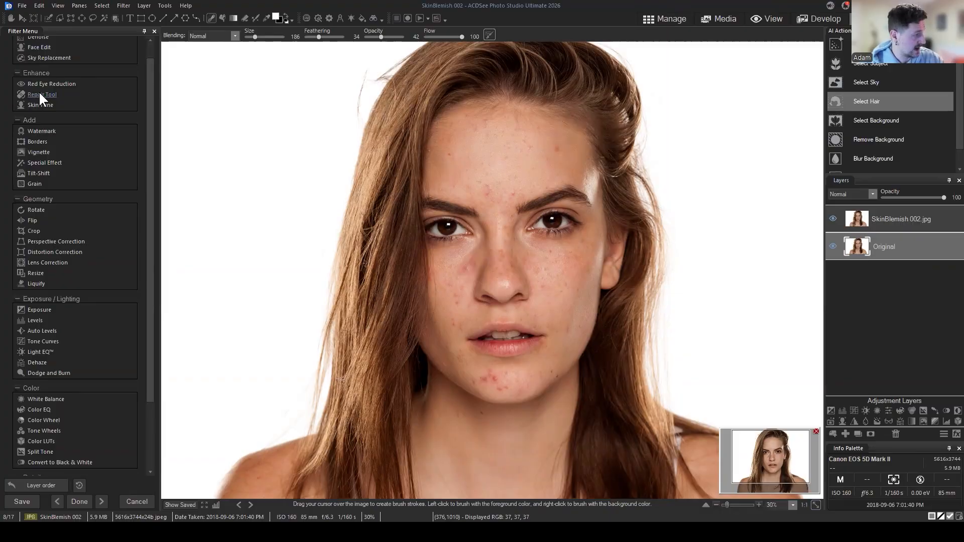
scroll(40, 93, down, 3)
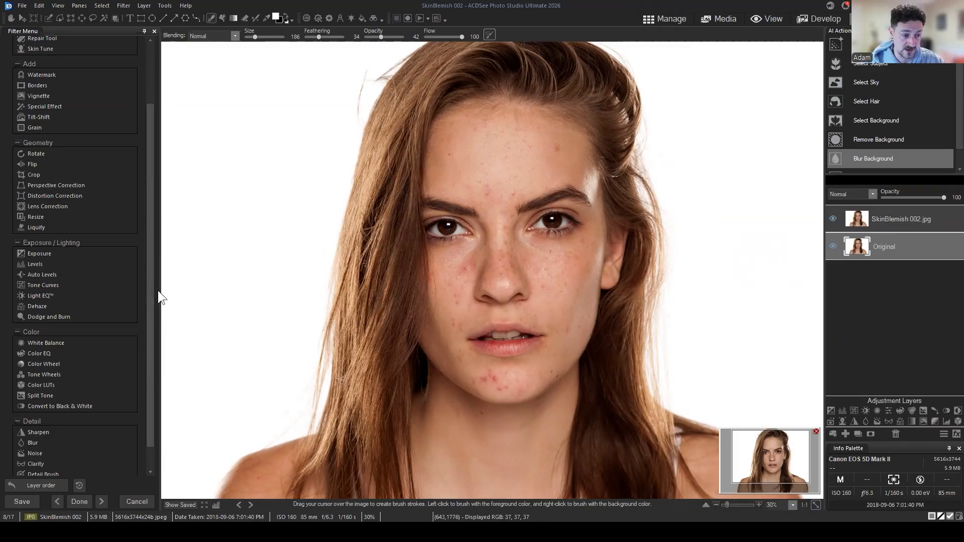
click(915, 248)
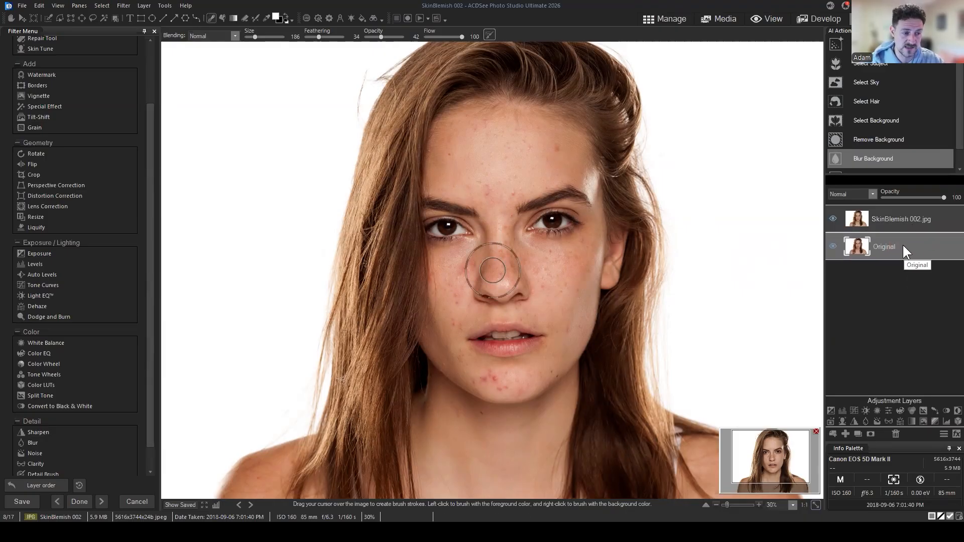
click(889, 244)
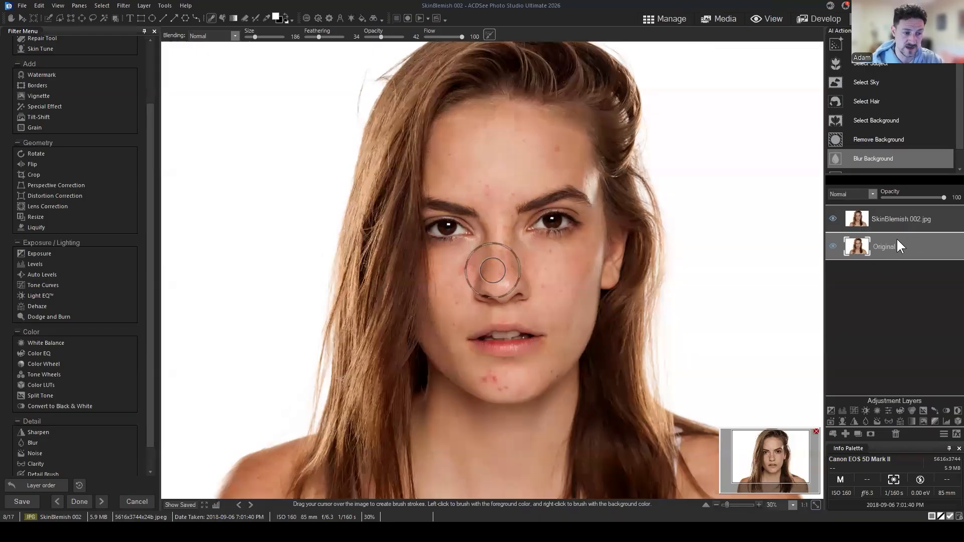
drag(923, 243, 903, 243)
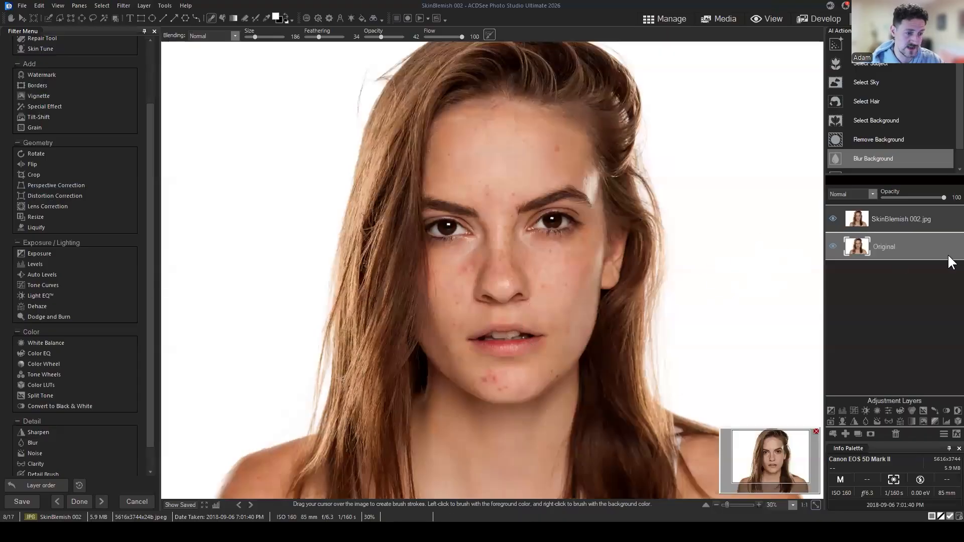
drag(919, 257, 914, 261)
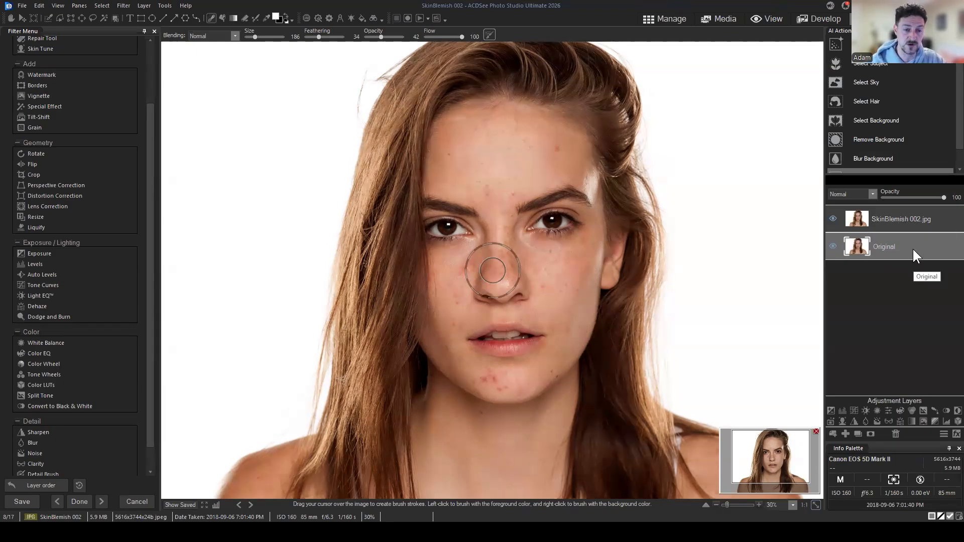
drag(913, 249, 915, 253)
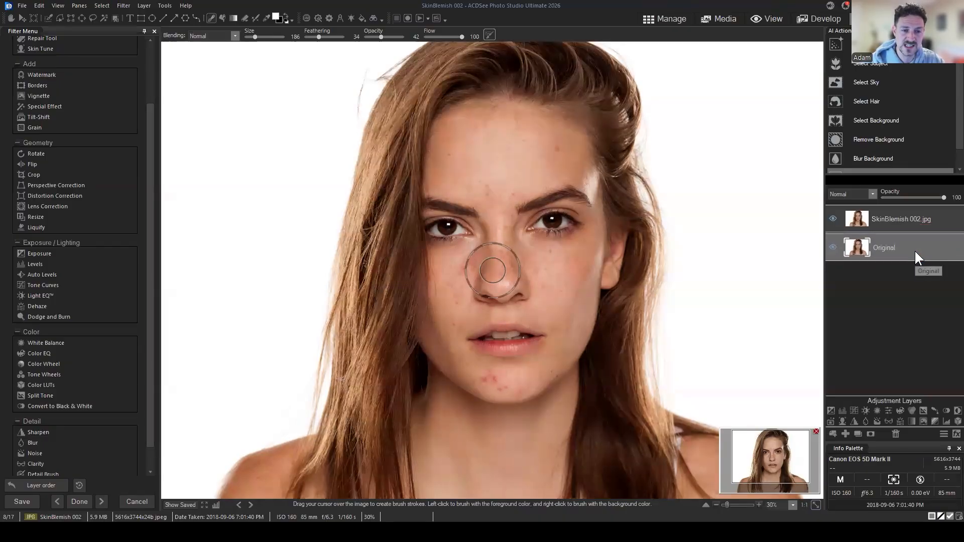
Rename the SkinBlemish 002.jpg layer as Blemish
click(904, 211)
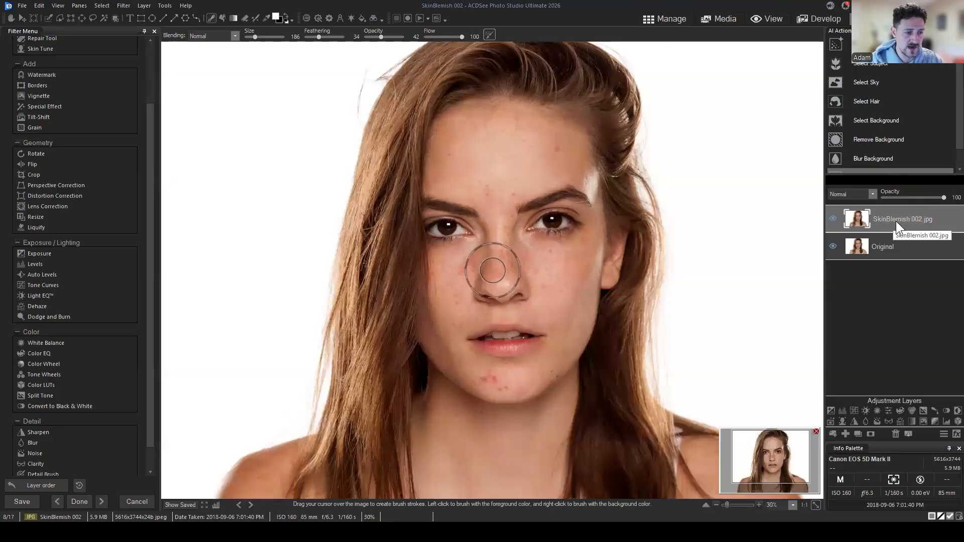
right_click(907, 219)
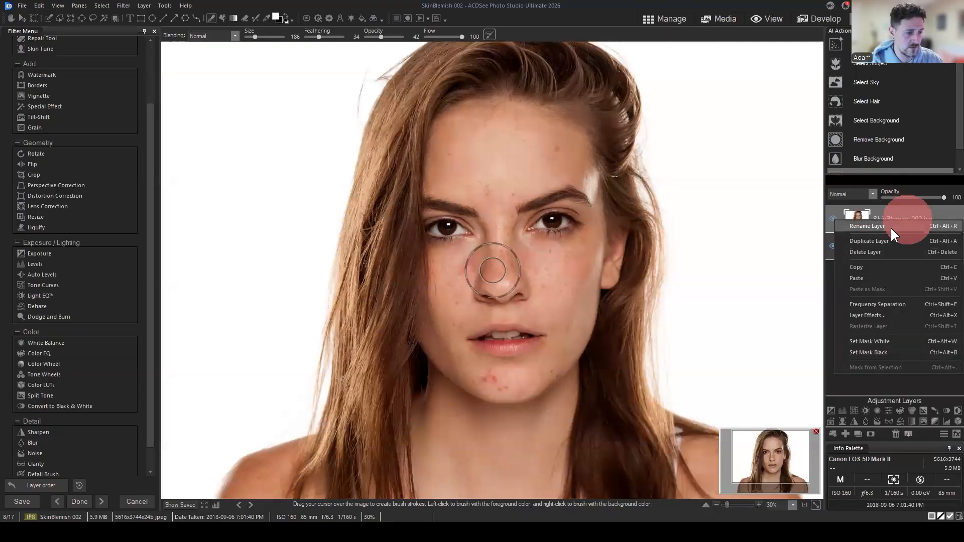
click(891, 226)
text(Blemish)
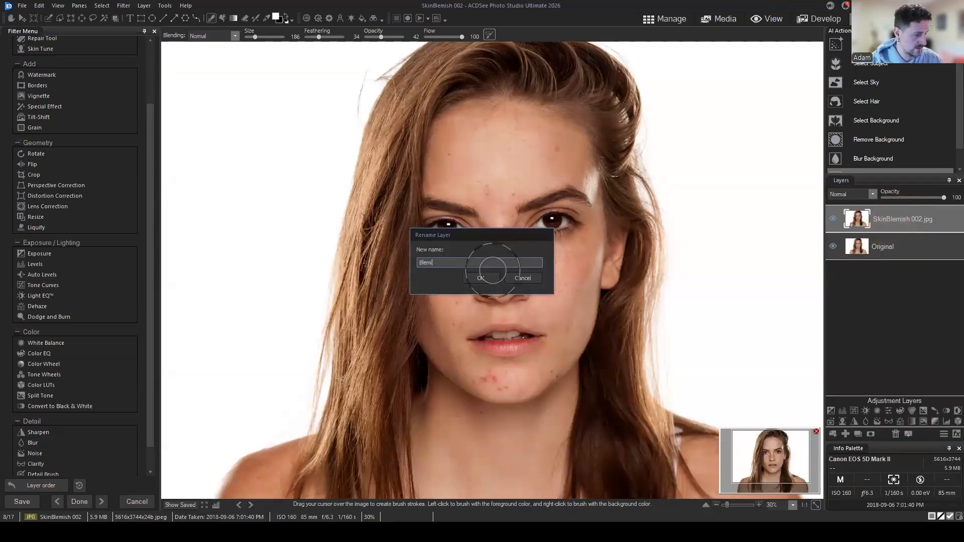
key(Return)
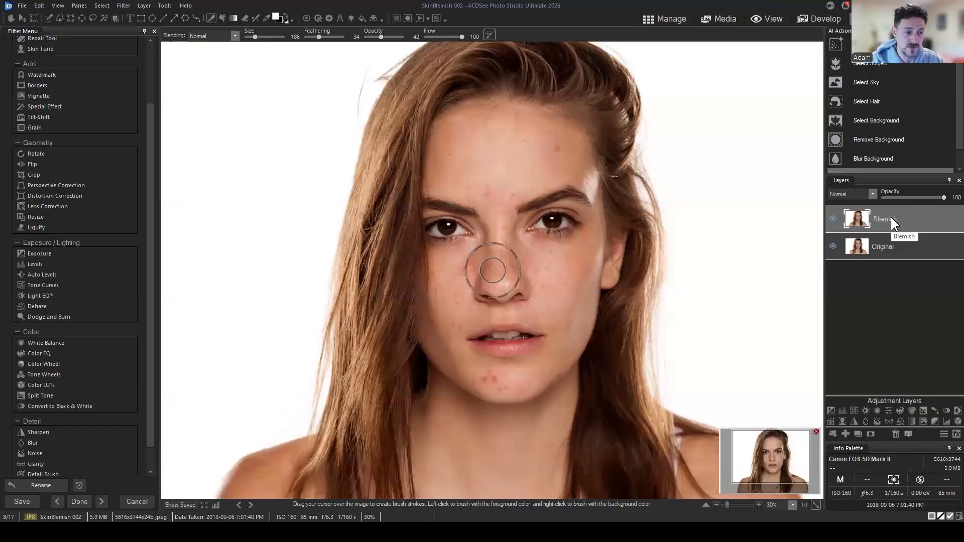
Start Frequency Separation on the Blemish layer and compare its high and low frequency previews across the whole portrait
right_click(890, 216)
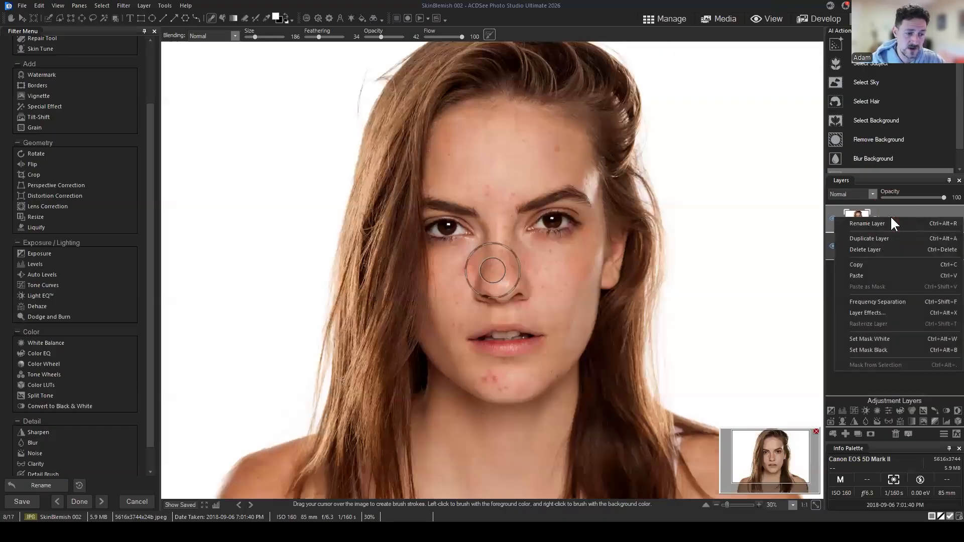
click(914, 301)
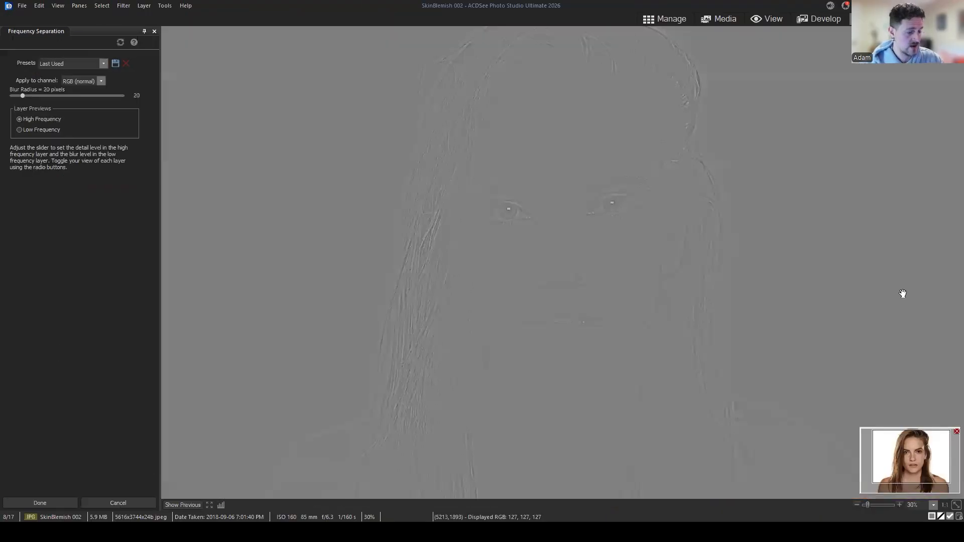
scroll(756, 234, down, 1)
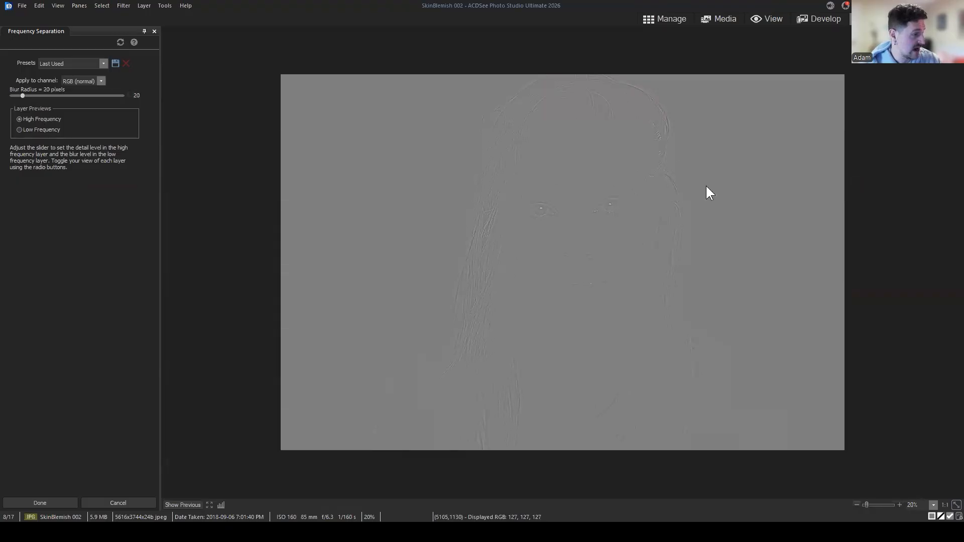
click(26, 129)
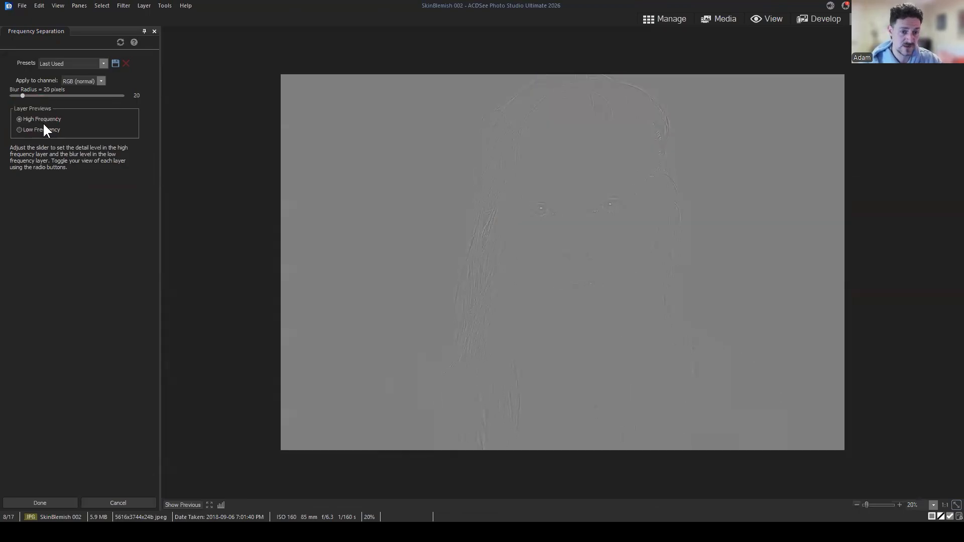
click(37, 129)
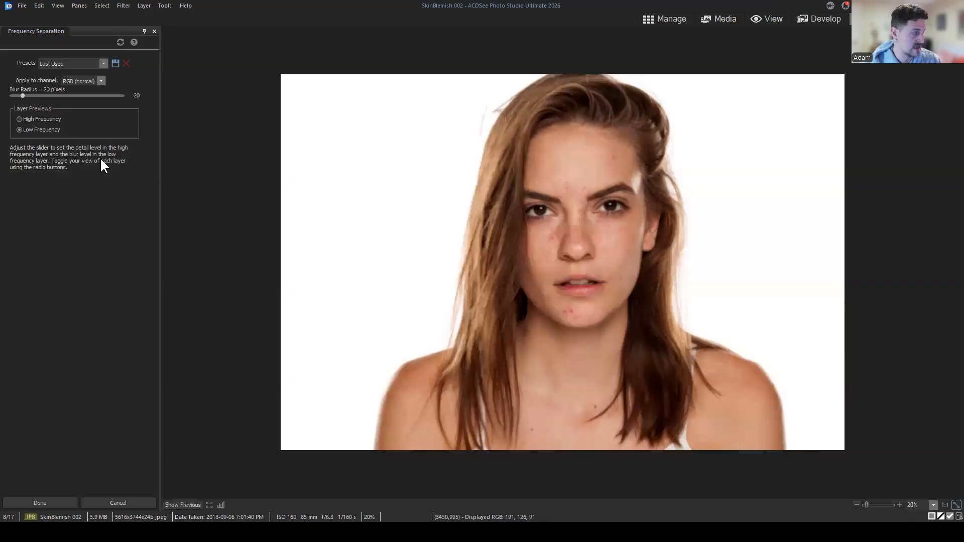
click(29, 118)
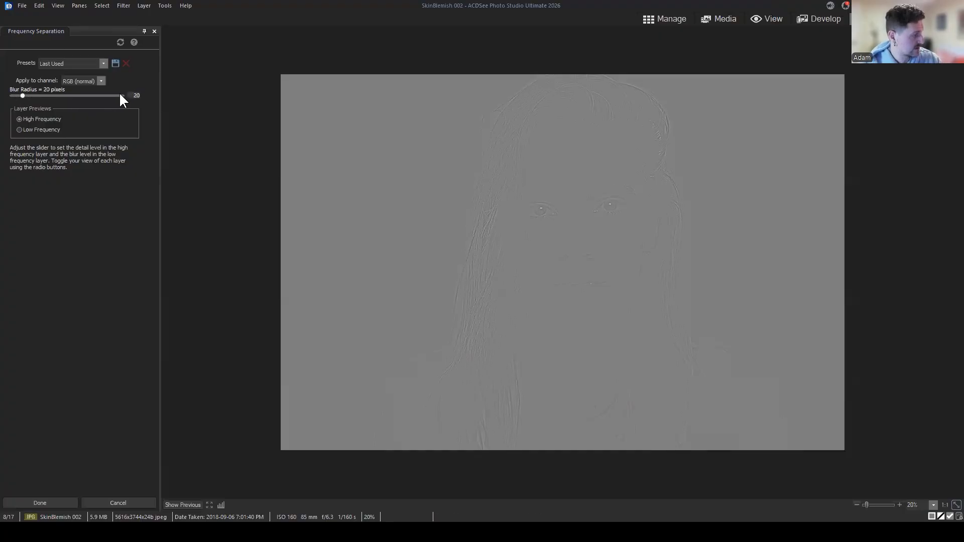
Try several blur radii on the high frequency preview and set the Blur Radius to 26 pixels
drag(23, 95, 26, 95)
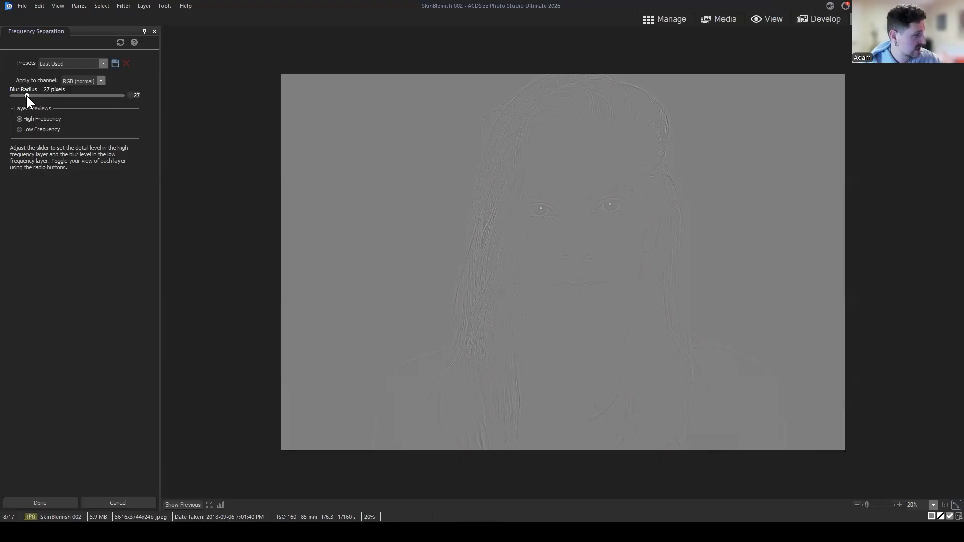
drag(26, 95, 31, 95)
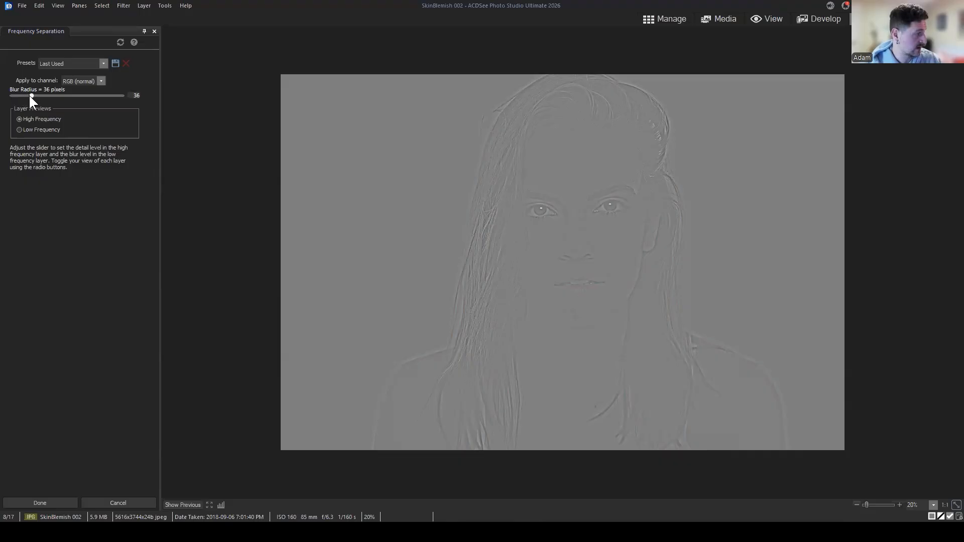
drag(30, 96, 26, 94)
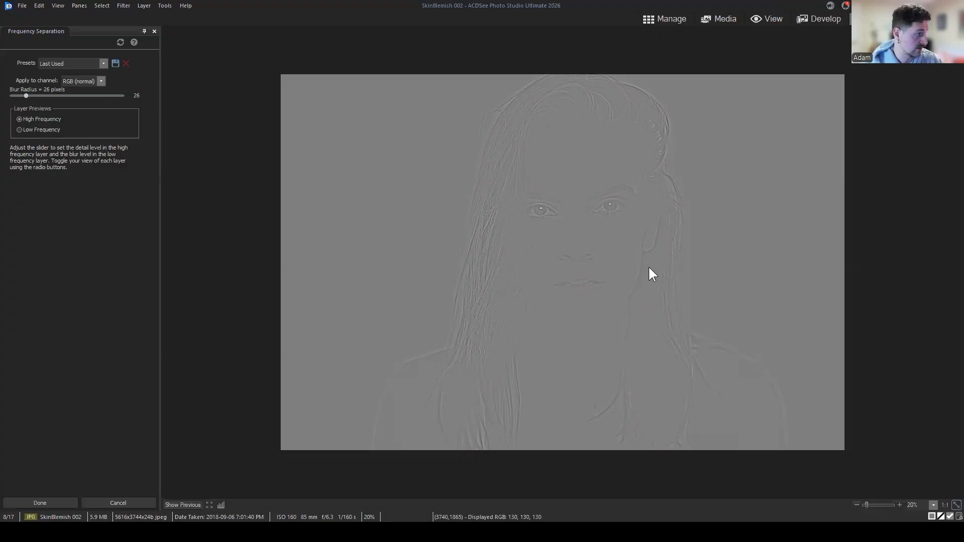
drag(26, 95, 47, 95)
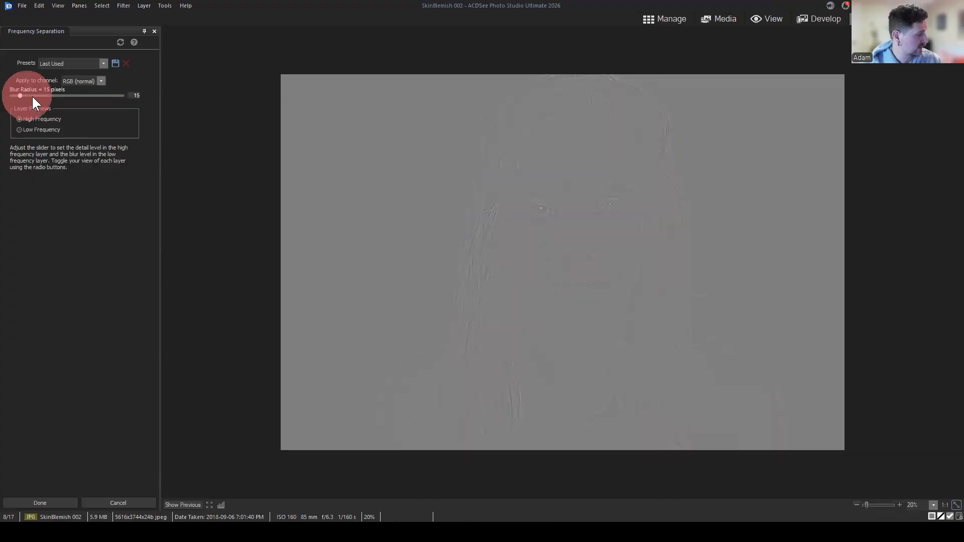
drag(31, 96, 20, 96)
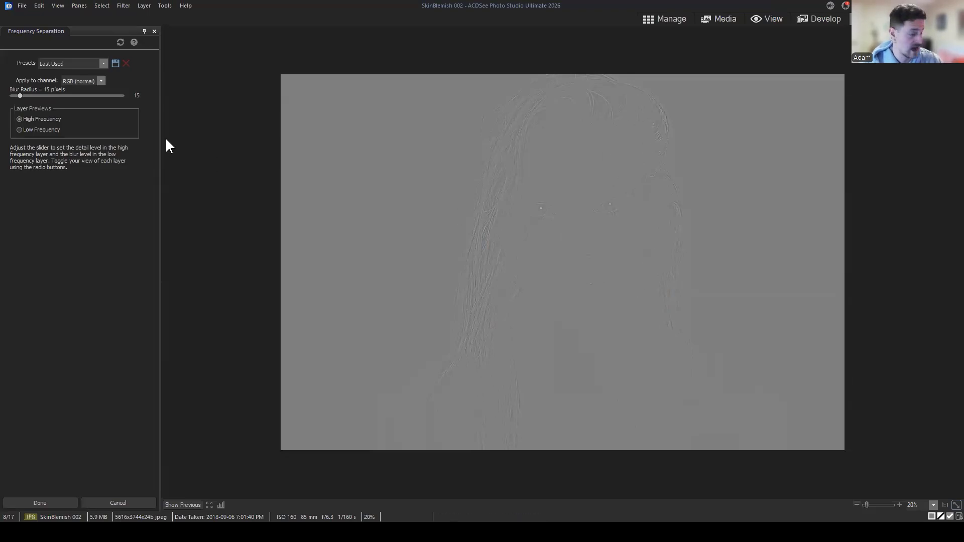
mouse_move(29, 92)
mouse_down()
mouse_move(50, 88)
mouse_move(51, 101)
mouse_move(26, 91)
mouse_up()
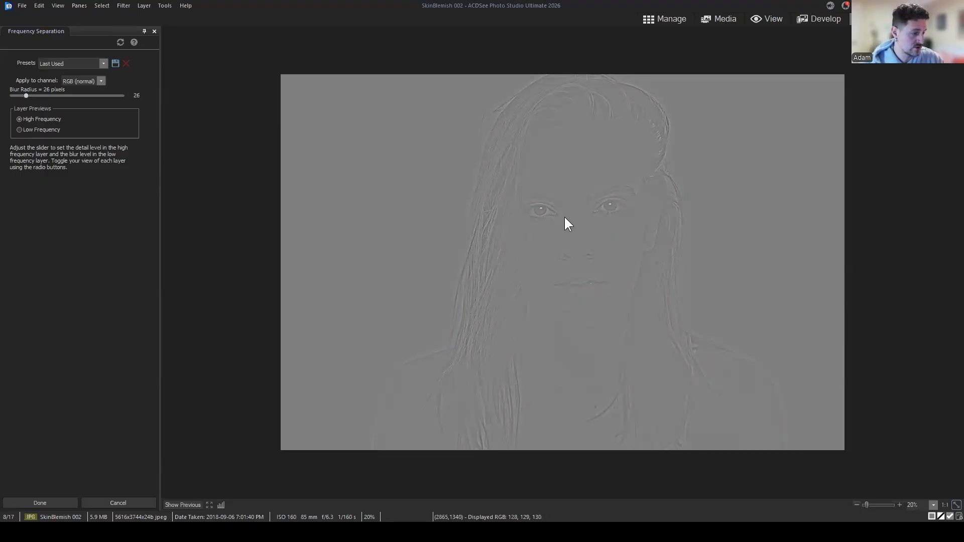
Compare the low and high frequency previews of the portrait and apply the frequency separation
click(26, 130)
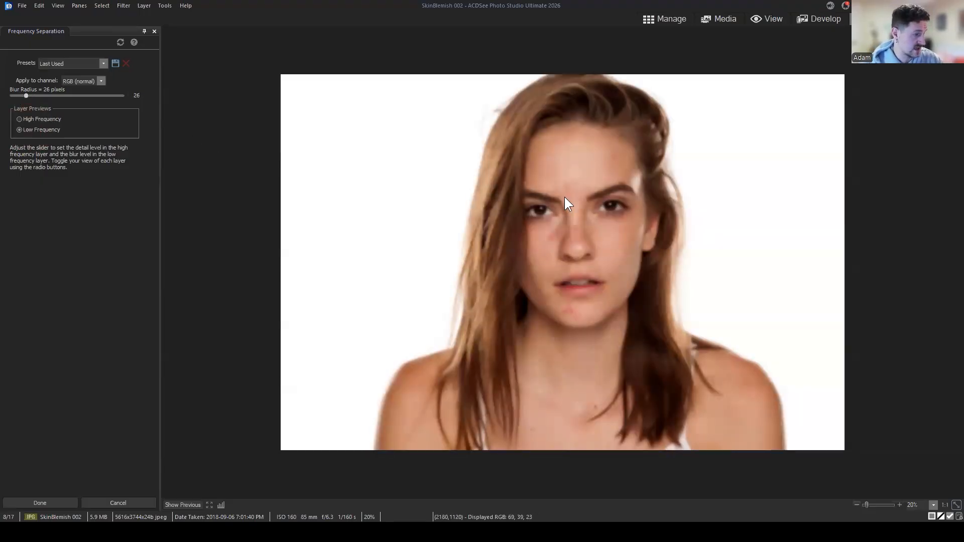
click(25, 119)
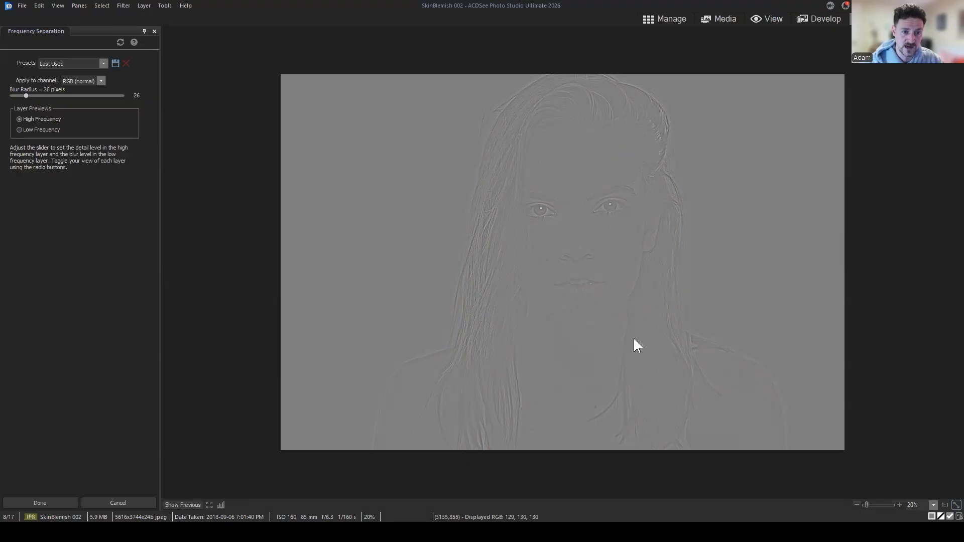
click(19, 130)
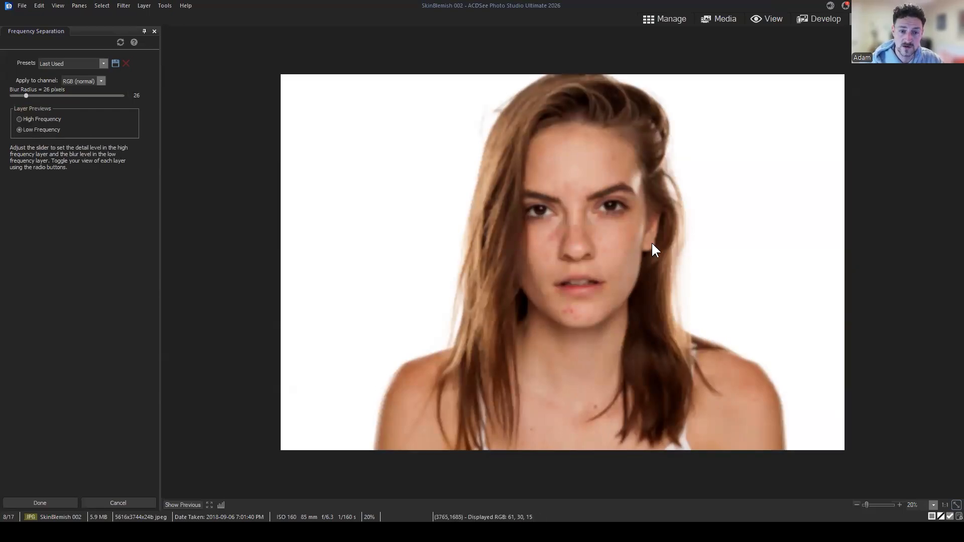
click(20, 120)
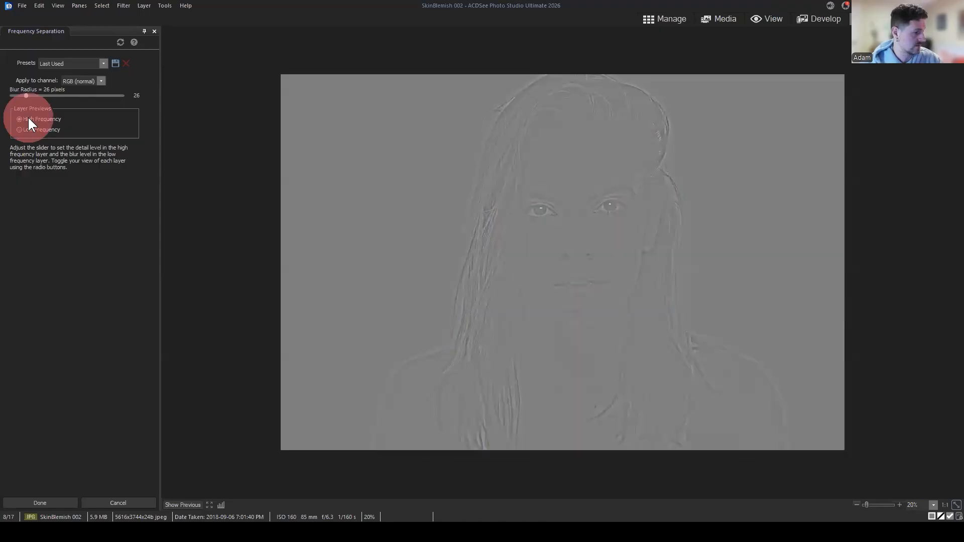
click(26, 132)
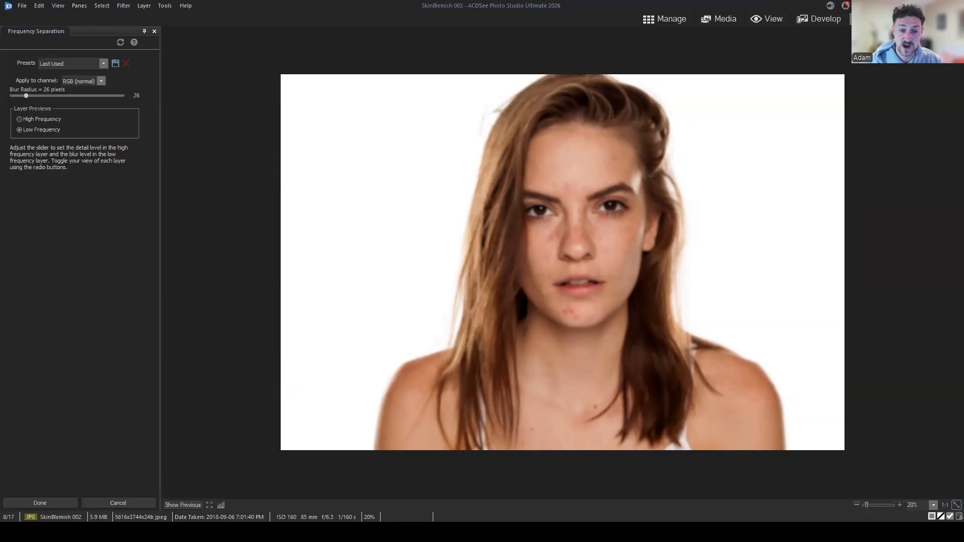
click(33, 119)
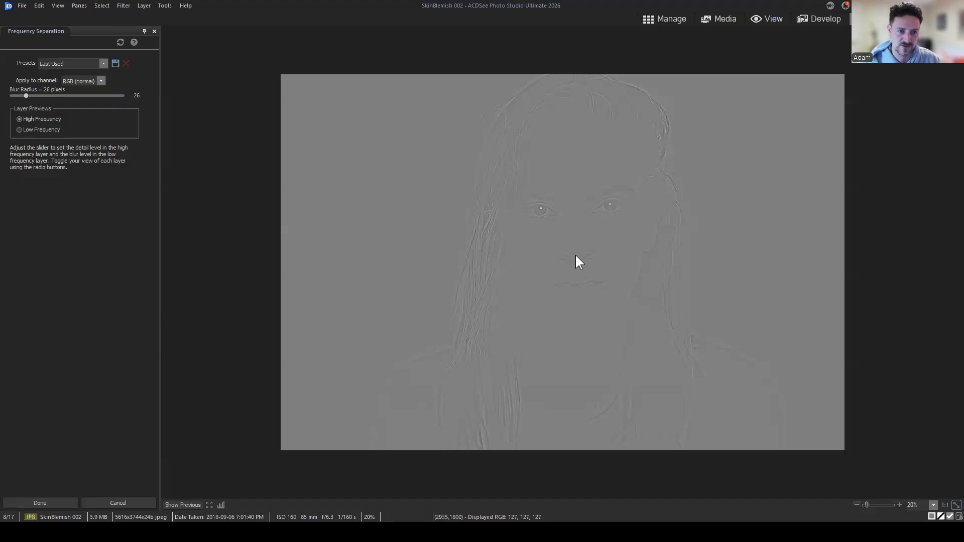
click(38, 130)
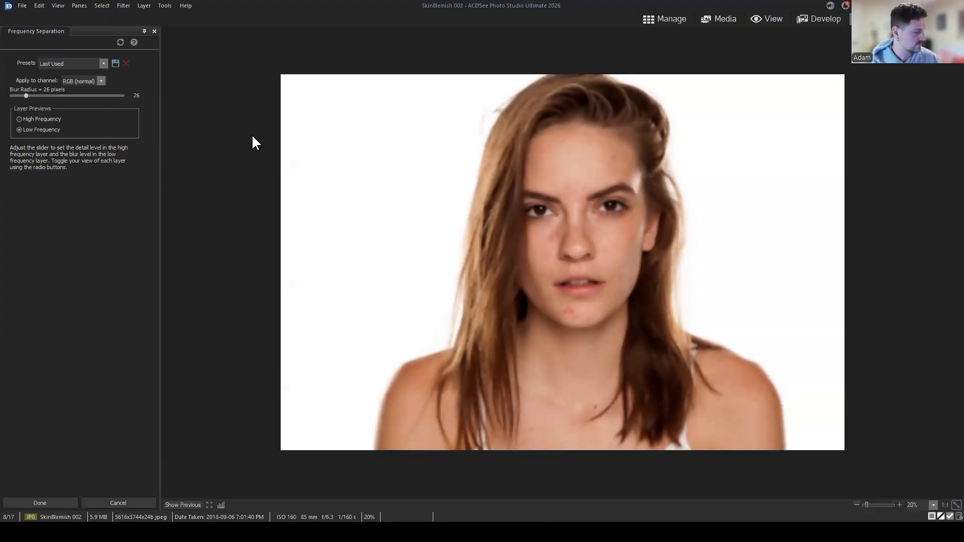
click(44, 502)
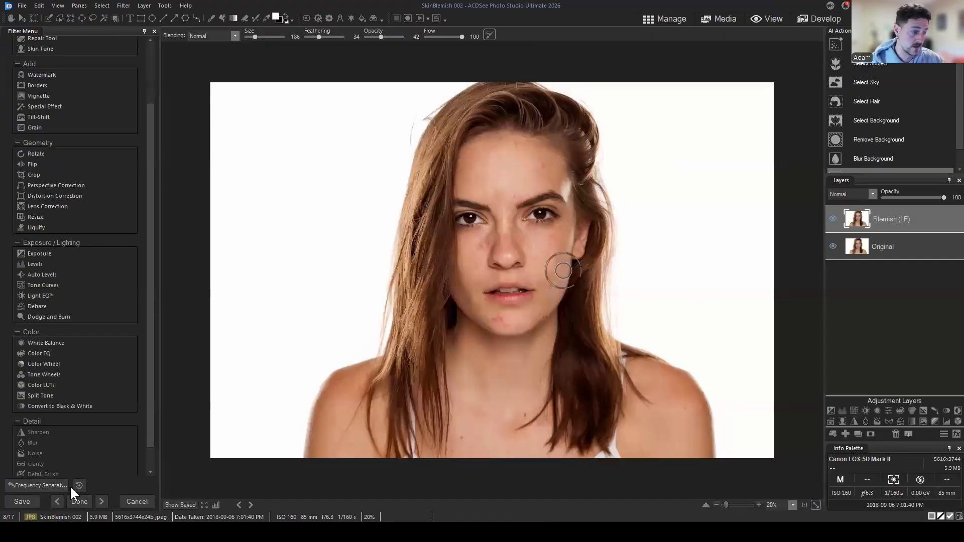
Hide the Original and Blemish (LF) layers and select Blemish (HF) to view the detail layer alone
click(929, 331)
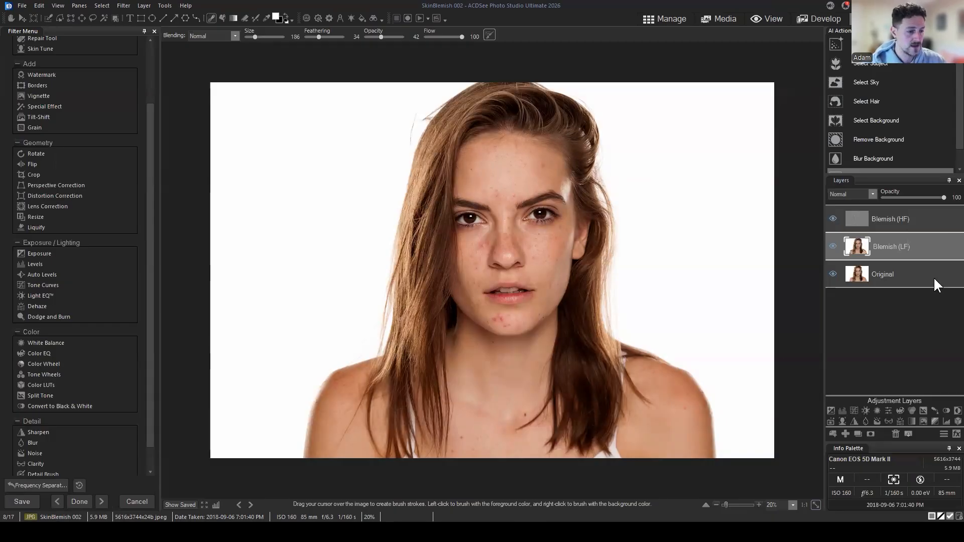
click(832, 274)
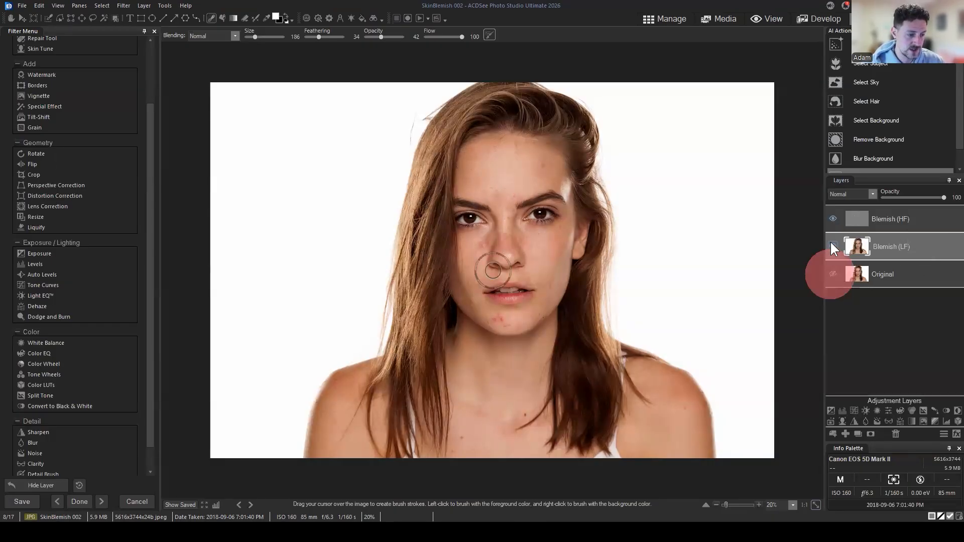
click(831, 247)
click(892, 375)
click(920, 216)
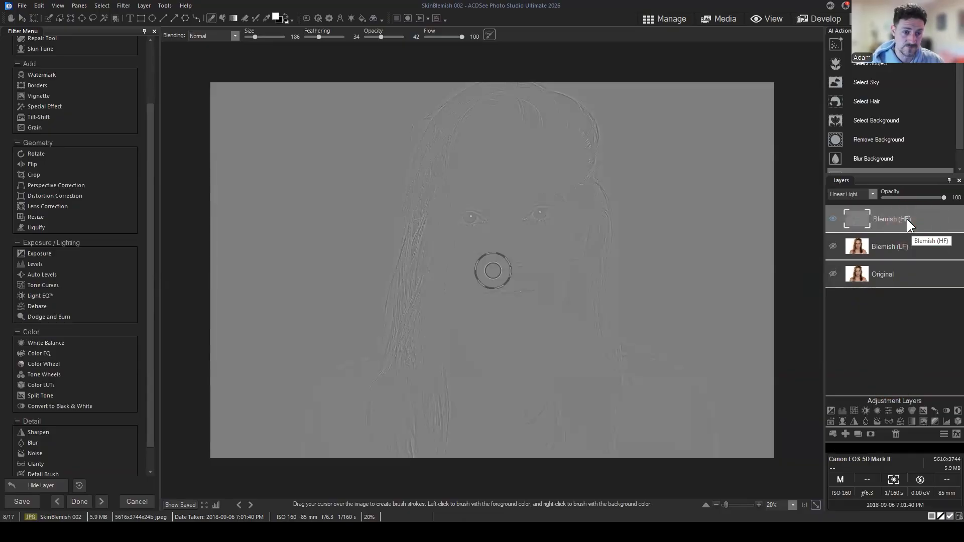
drag(907, 219, 915, 219)
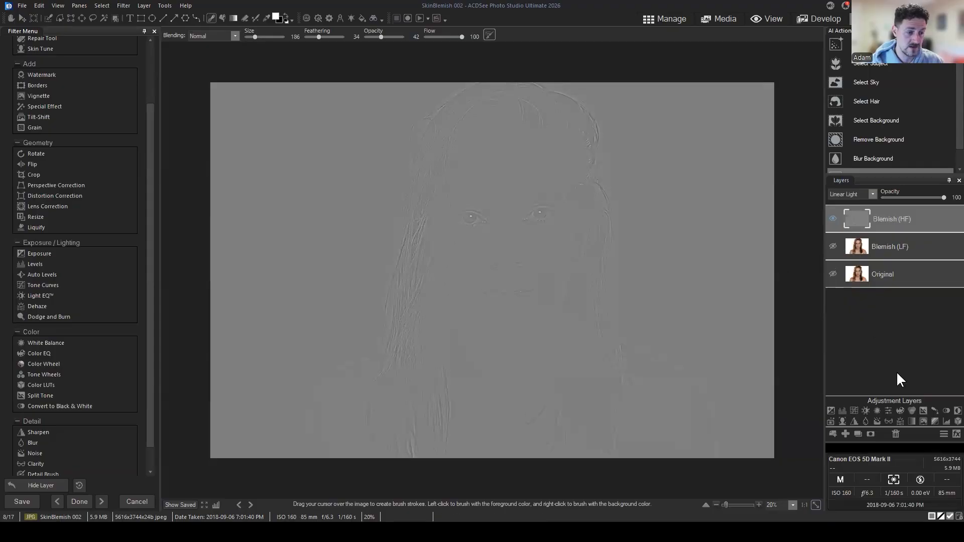
Hide Blemish (HF) and show Blemish (LF) to view the blurred layer alone, with the Original layer selected
click(833, 219)
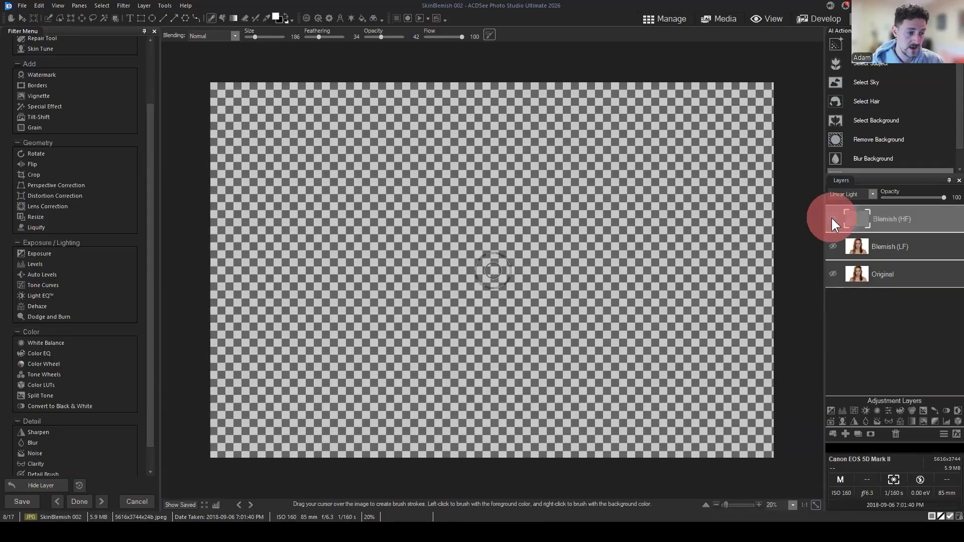
click(833, 246)
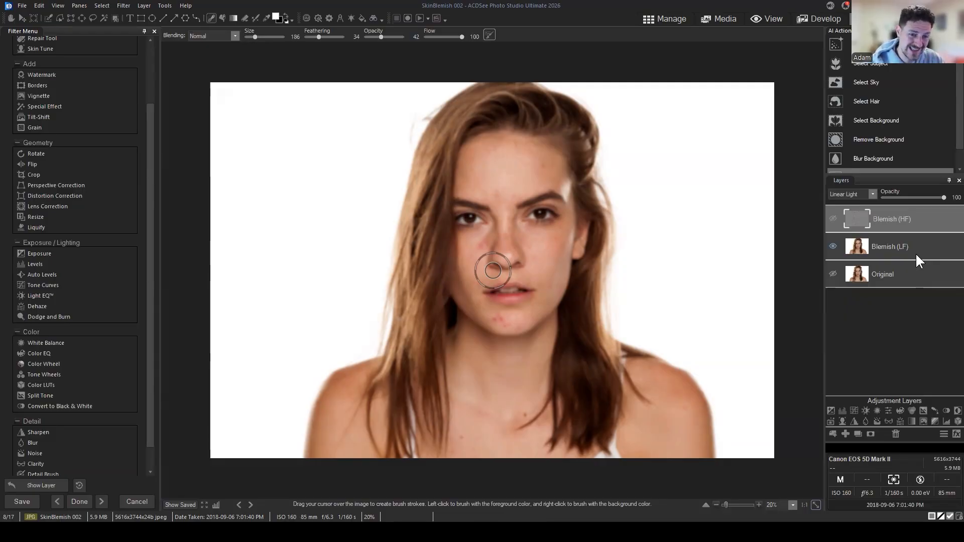
drag(899, 290, 908, 273)
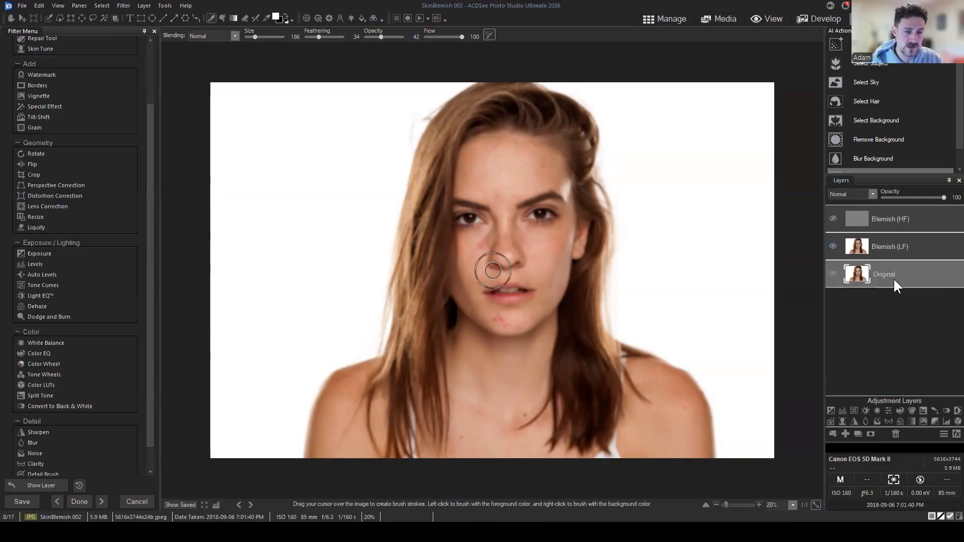
mouse_move(894, 280)
mouse_down()
mouse_move(915, 280)
mouse_move(906, 269)
mouse_up()
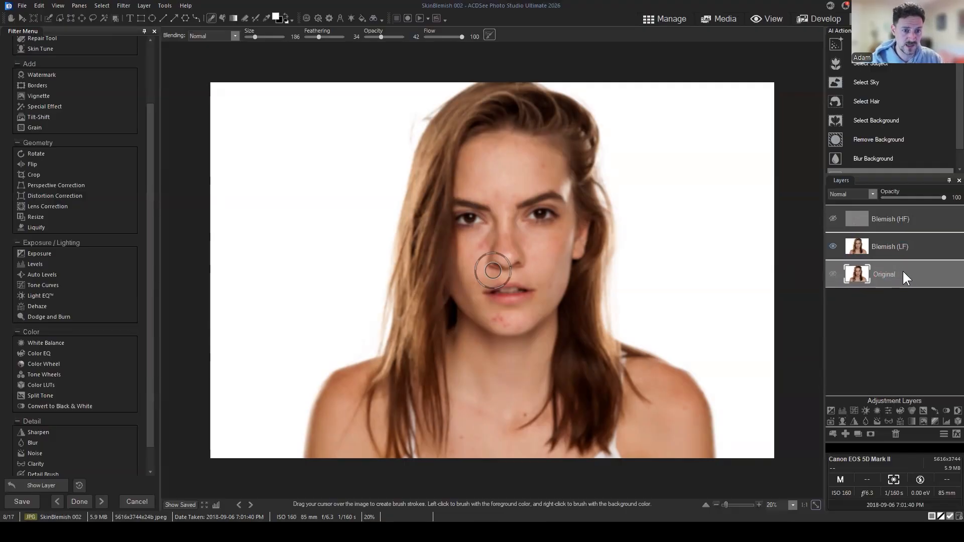
Show the Blemish (HF) layer over Blemish (LF) and make Blemish (HF) the active layer
click(833, 217)
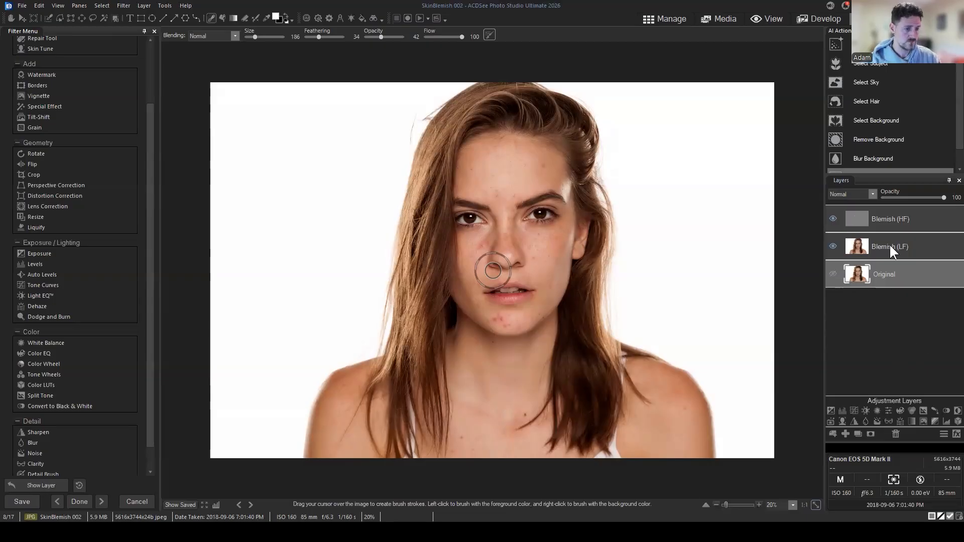
click(914, 245)
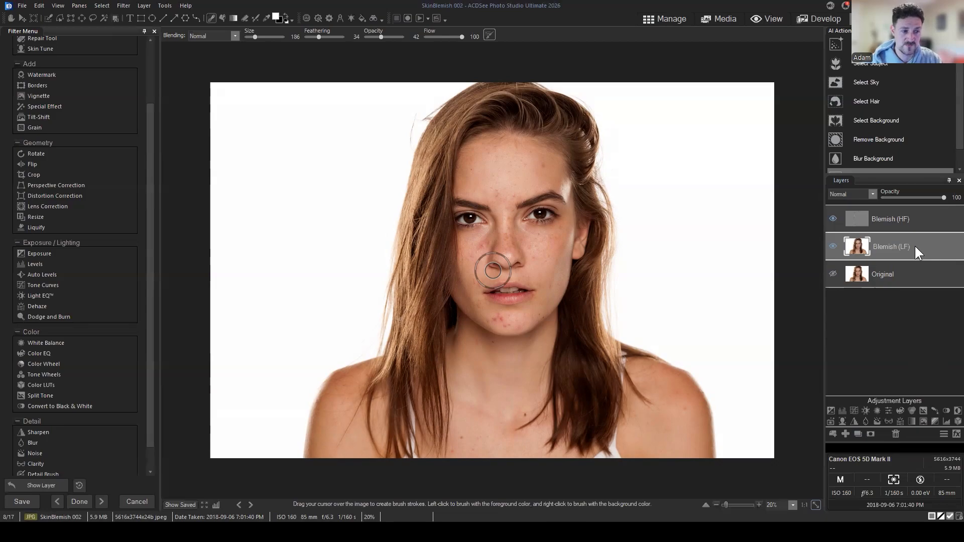
click(921, 221)
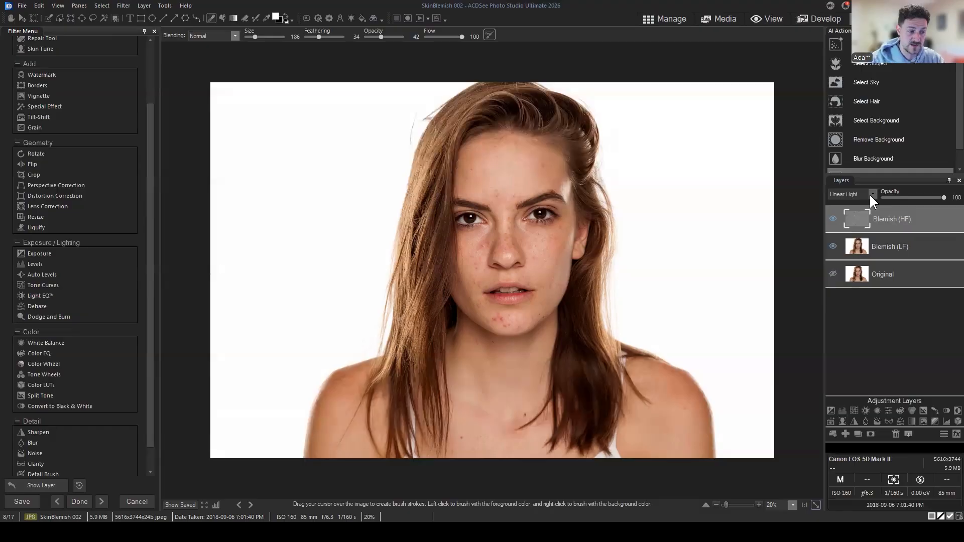
Toggle the Blemish (HF) layer off and back on to compare the portrait with and without its detail
mouse_move(904, 222)
mouse_down()
mouse_move(921, 221)
mouse_move(919, 206)
mouse_move(890, 216)
mouse_up()
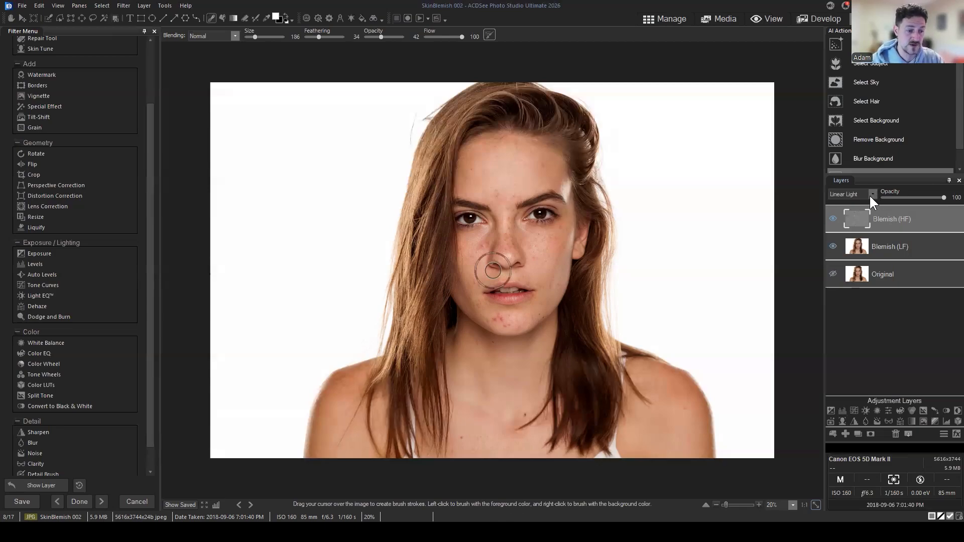
click(909, 242)
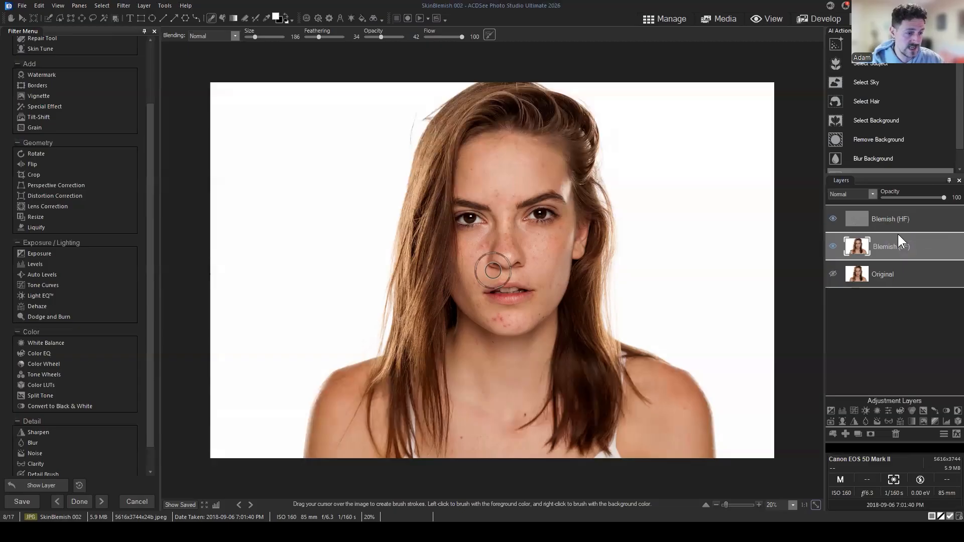
click(907, 219)
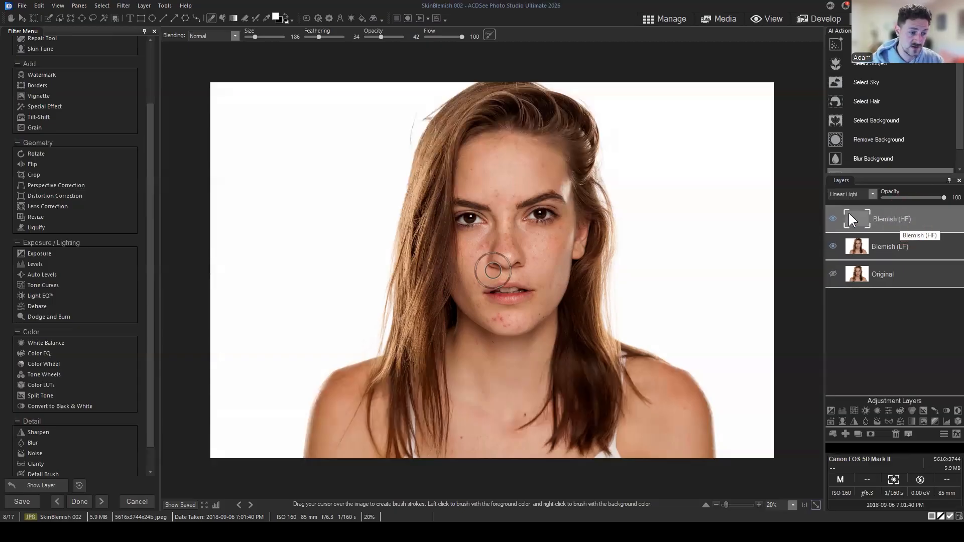
click(833, 218)
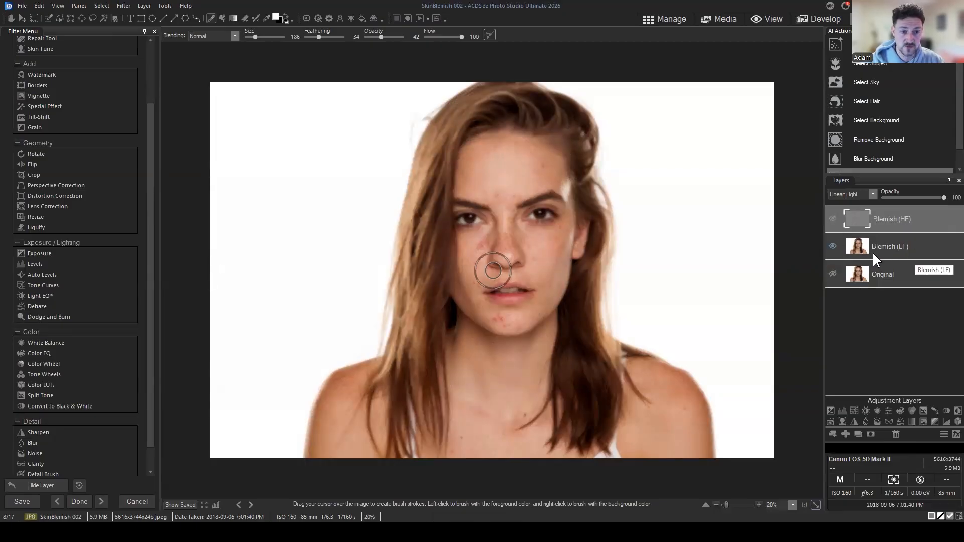
click(832, 221)
click(913, 216)
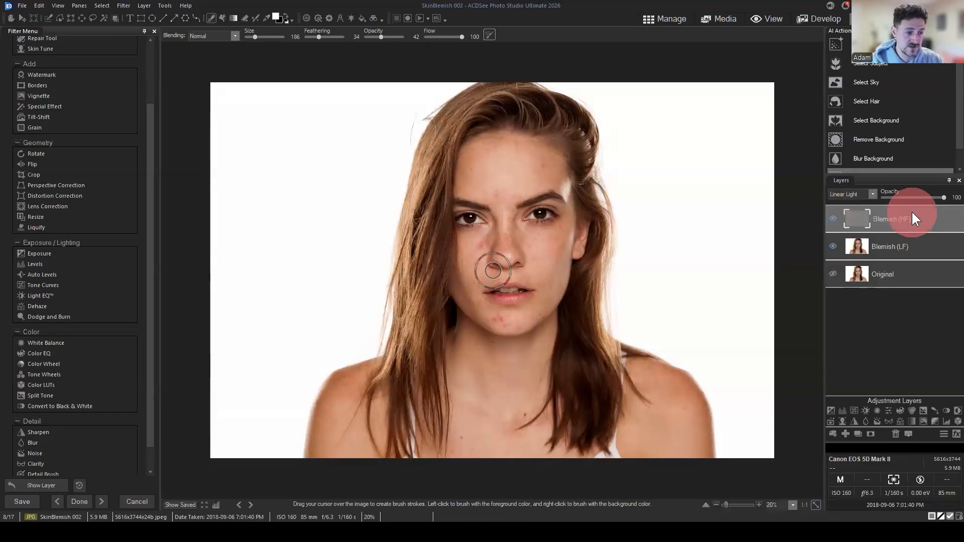
Switch the Blemish (HF) blend mode to Normal to view the detail alone, and restore it to Linear Light
click(872, 195)
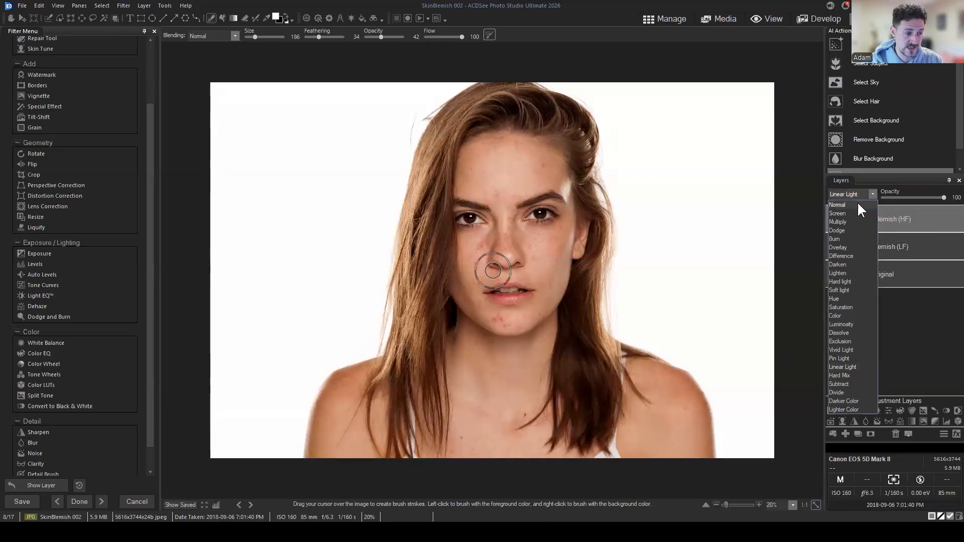
click(857, 203)
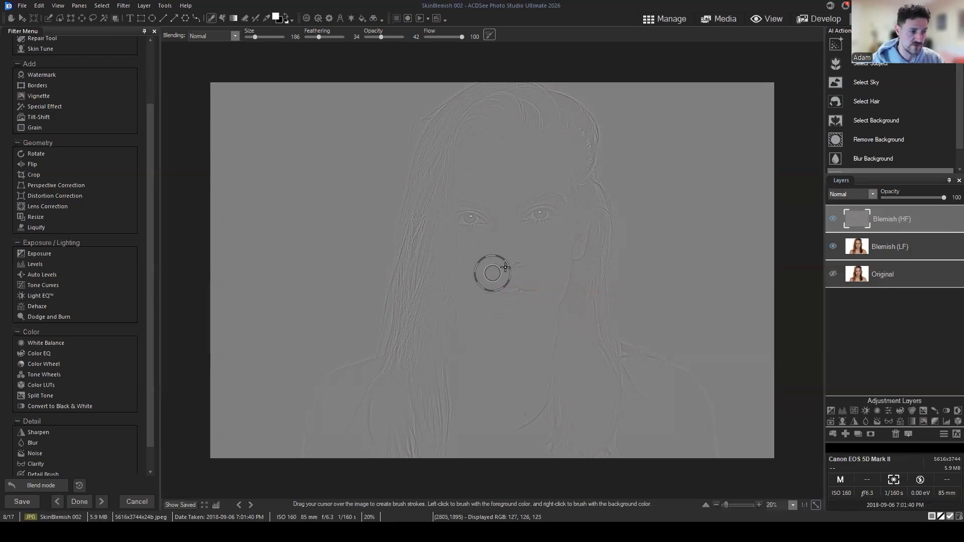
click(874, 195)
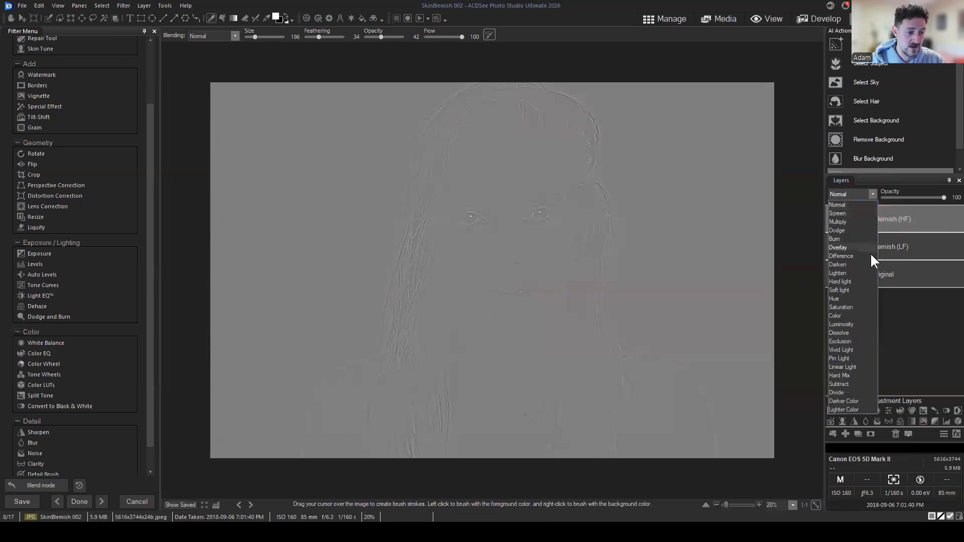
click(844, 367)
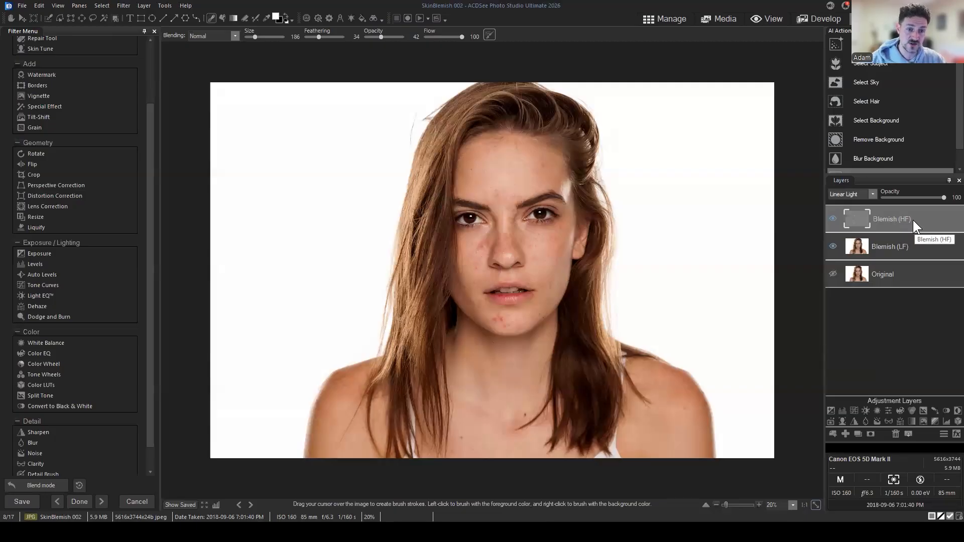
ctrl+click(912, 247)
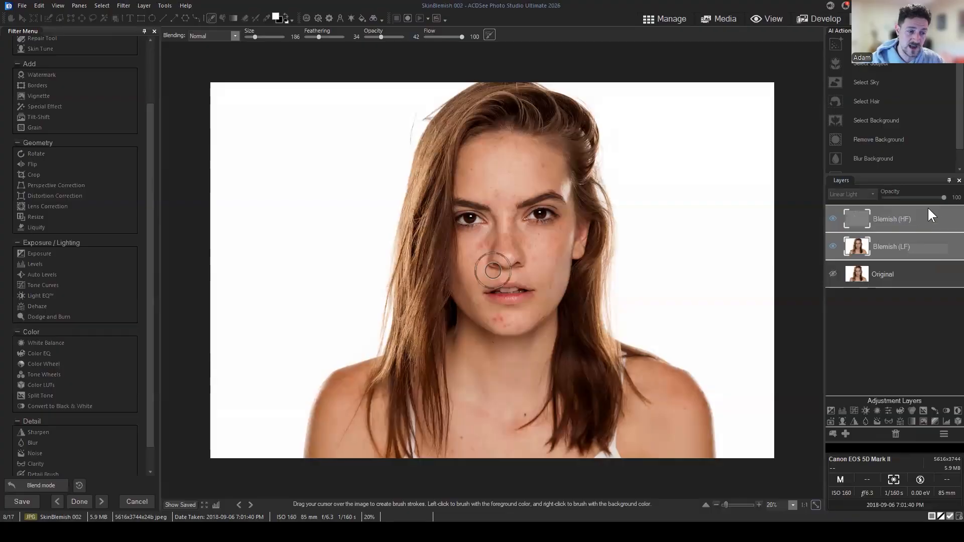
ctrl+click(902, 279)
mouse_move(915, 276)
mouse_down()
mouse_move(924, 308)
mouse_move(909, 281)
mouse_up()
click(915, 261)
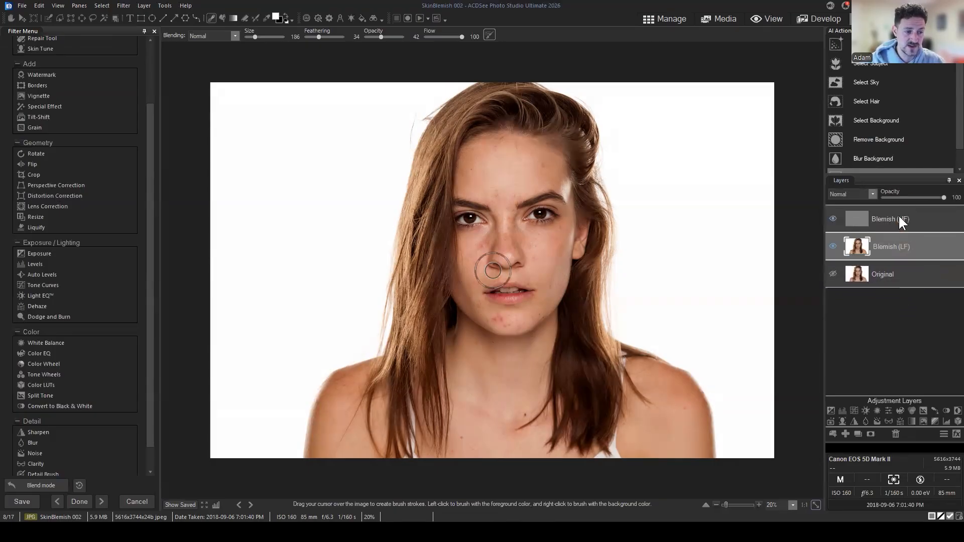
click(898, 216)
click(904, 244)
click(892, 217)
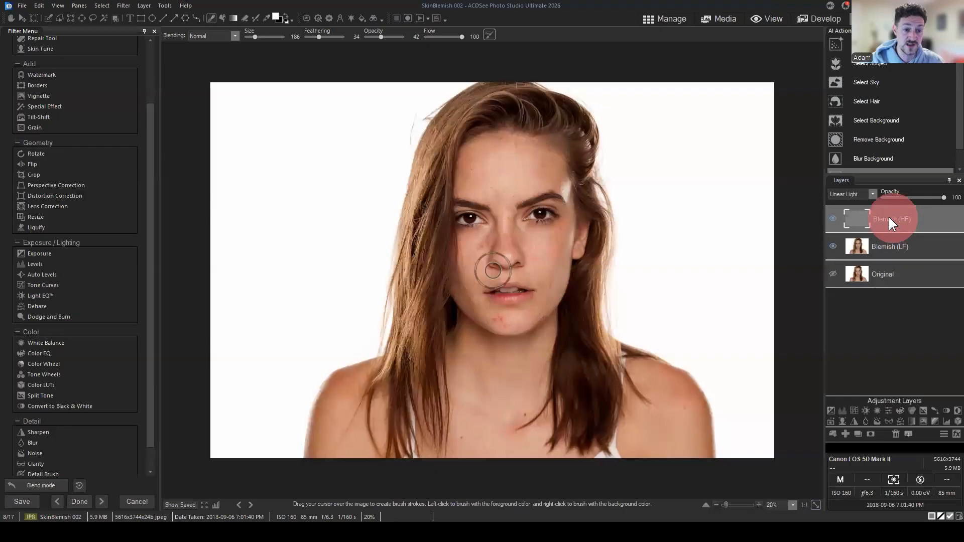
click(908, 271)
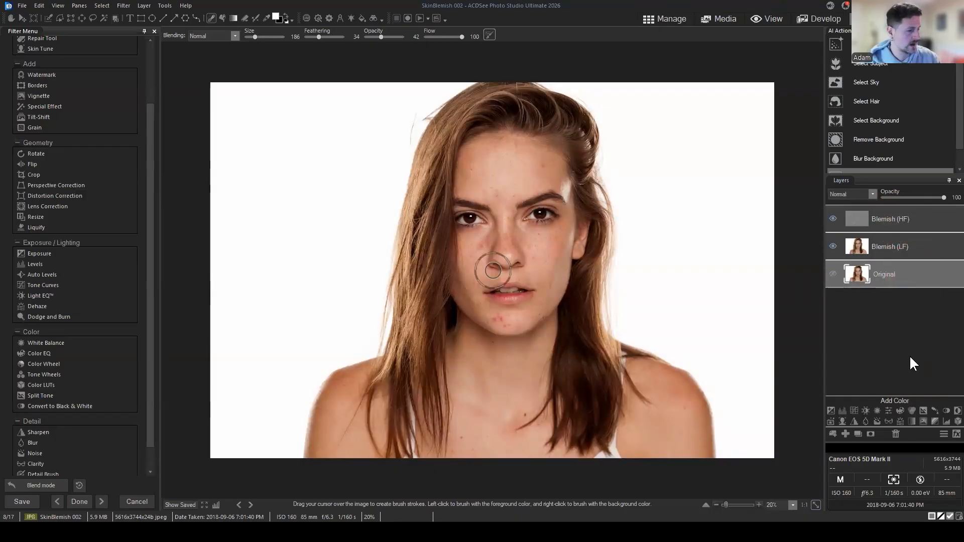
Hide the Blemish (HF) layer and make Blemish (LF) the active layer for blurring
click(893, 246)
click(832, 219)
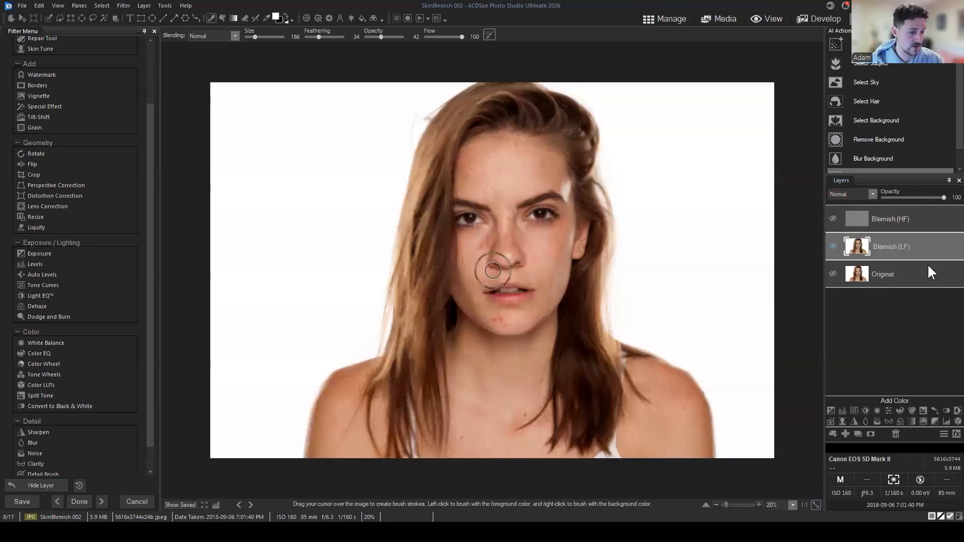
click(911, 244)
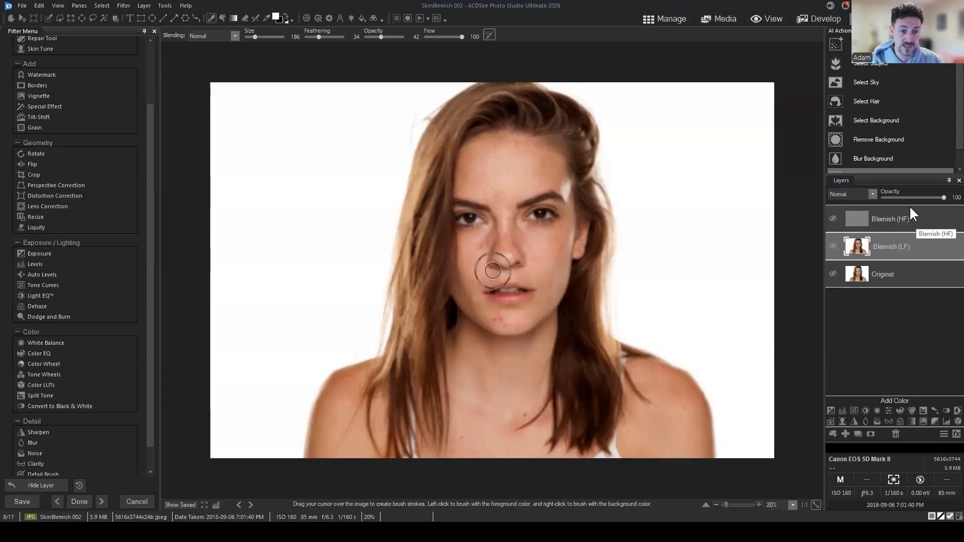
click(907, 249)
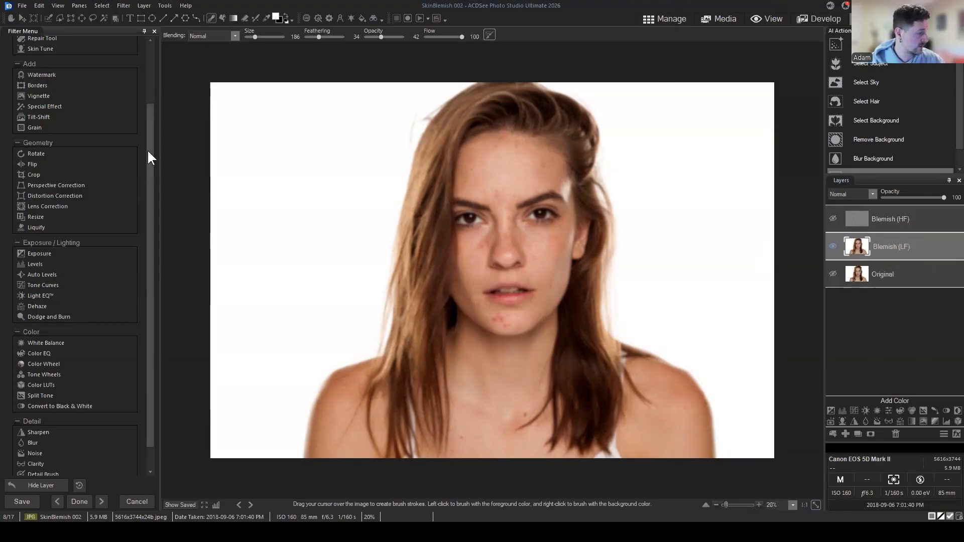
drag(148, 151, 151, 230)
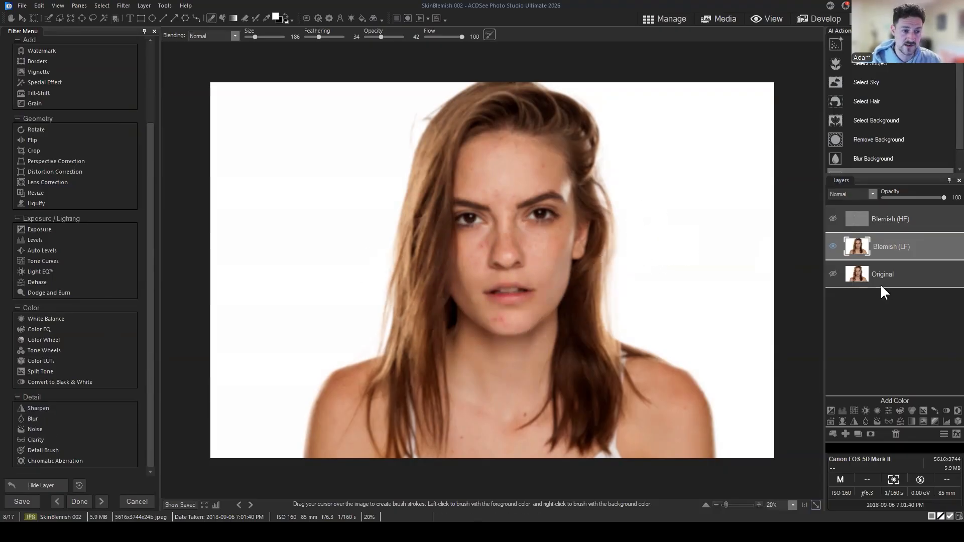
click(923, 247)
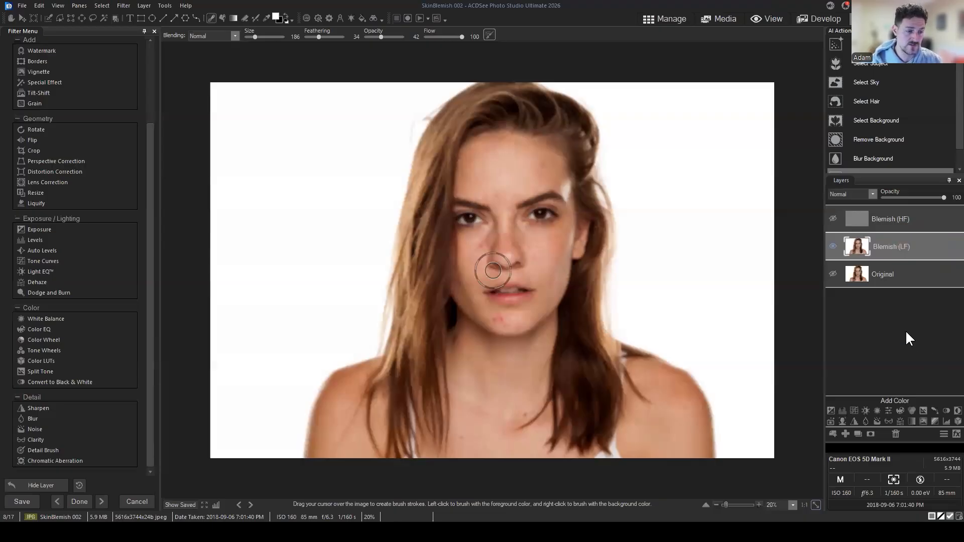
right_click(885, 247)
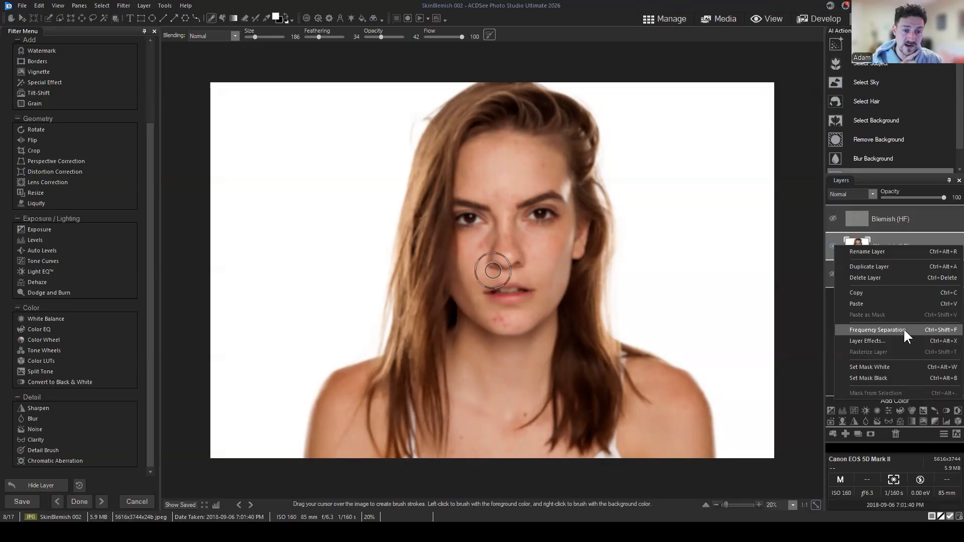
click(830, 316)
click(910, 244)
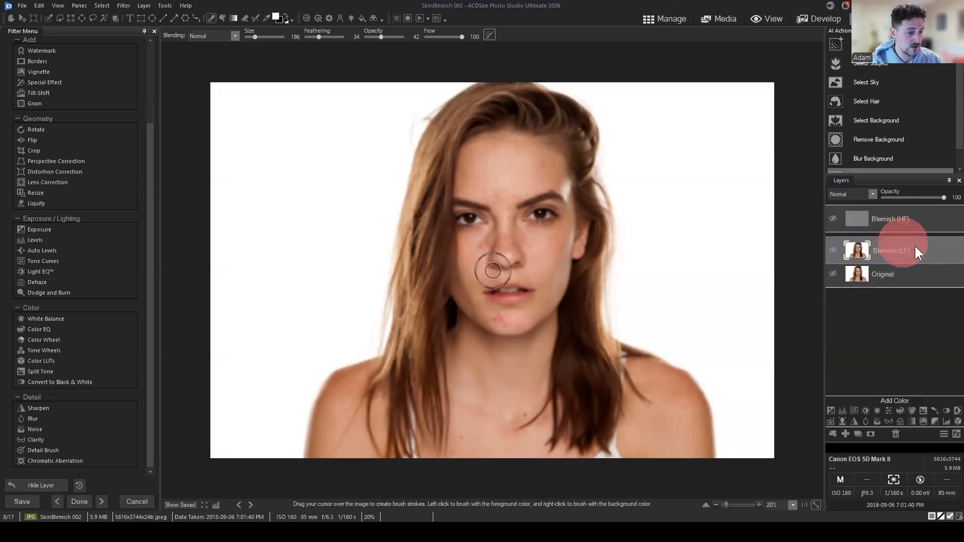
Start a Gaussian Blur on Blemish (LF) with an amount of 163, applied through a brush instead of the whole image
click(32, 418)
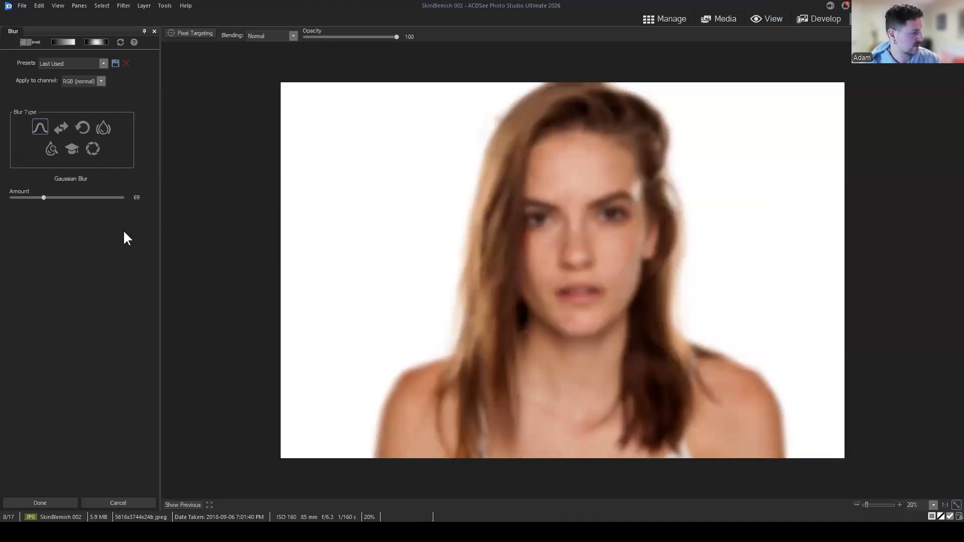
drag(44, 197, 87, 198)
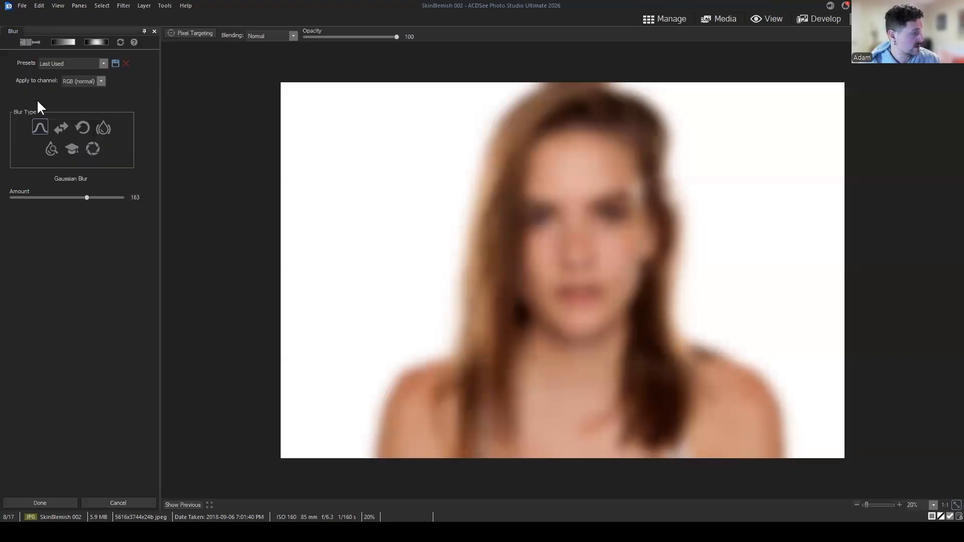
click(27, 40)
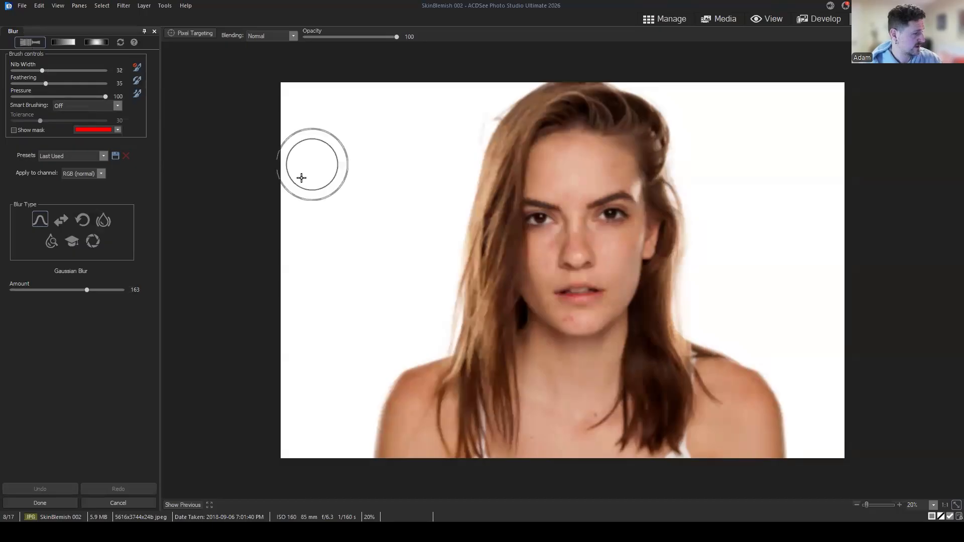
Brush the blur over the blemishes on the forehead and between the eyebrows with a nib width of 10
scroll(394, 261, down, 5)
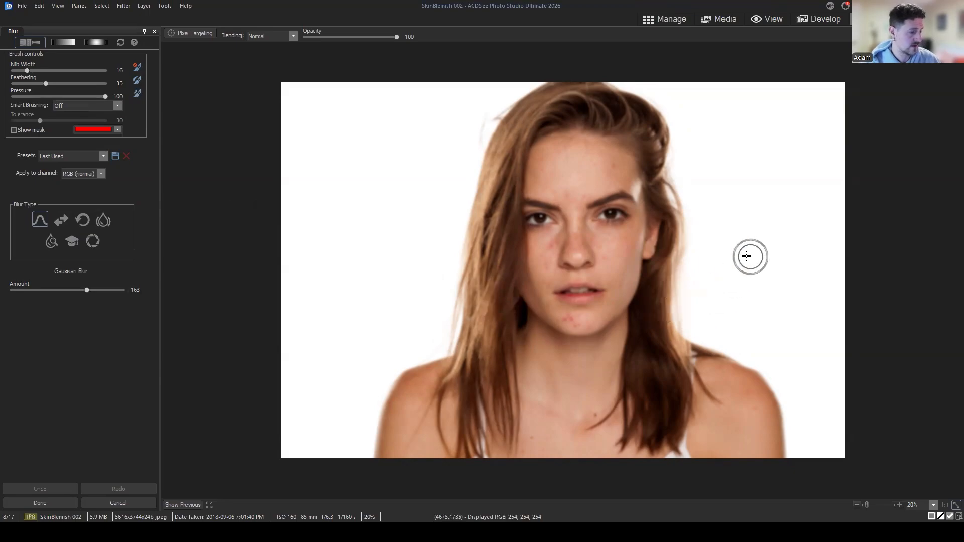
scroll(740, 255, up, 2)
scroll(725, 253, up, 2)
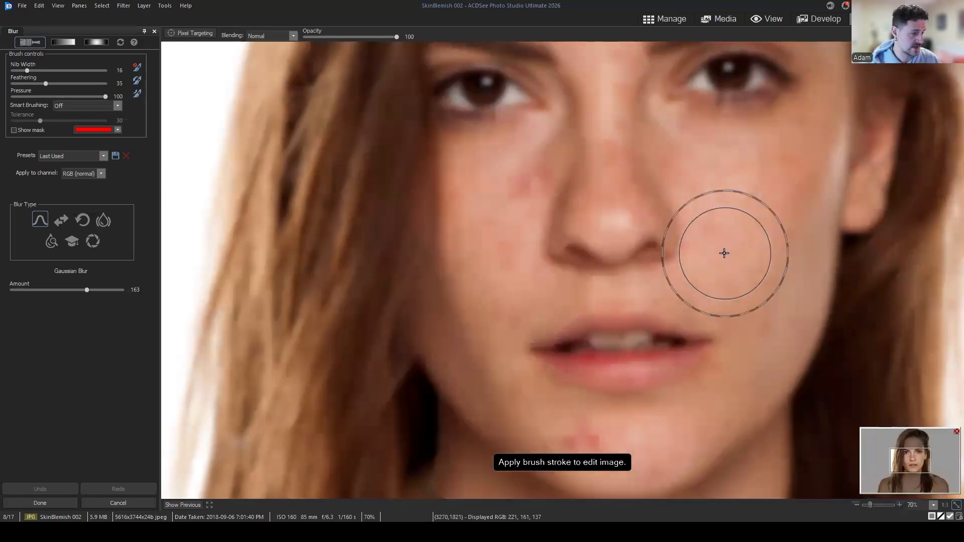
scroll(724, 253, down, 1)
mouse_move(919, 458)
mouse_down()
mouse_move(925, 442)
mouse_move(916, 460)
mouse_up()
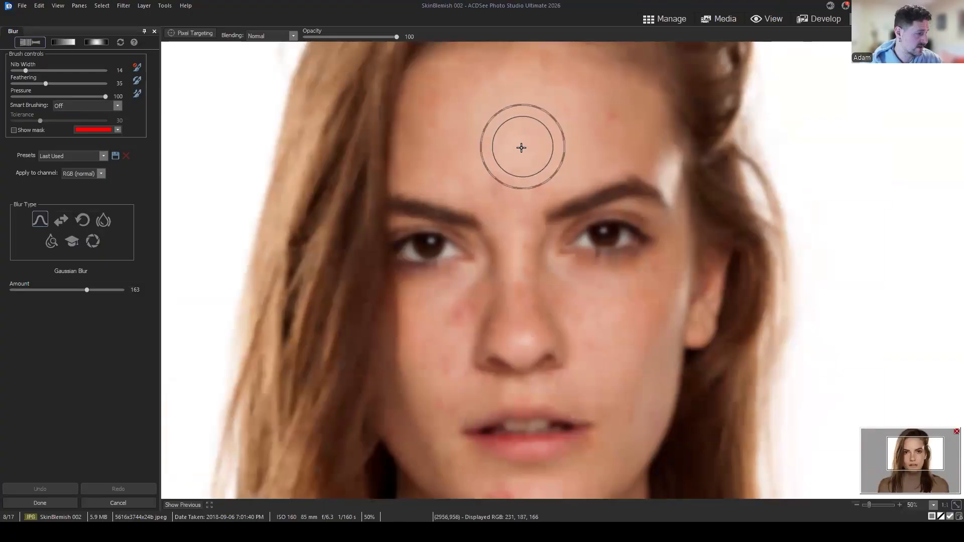
scroll(519, 142, down, 3)
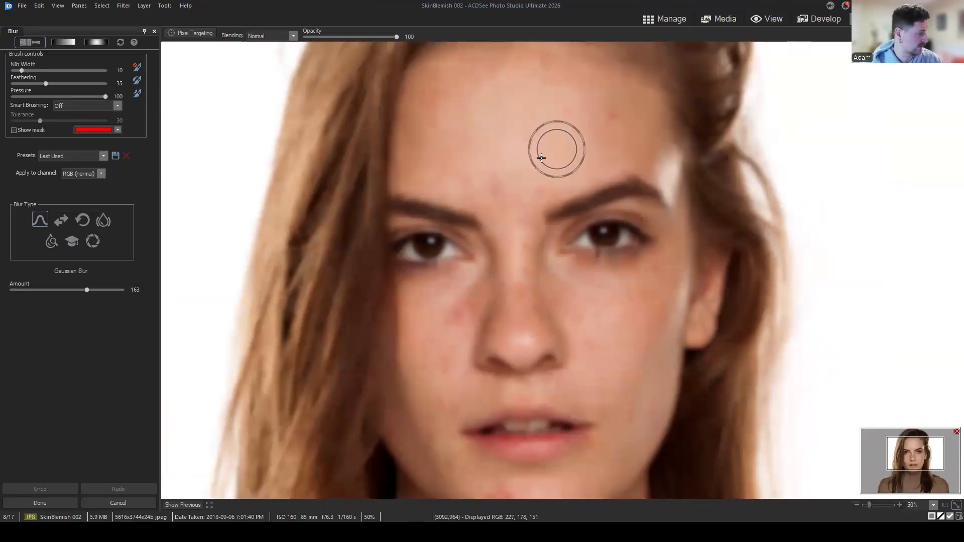
click(500, 189)
click(511, 196)
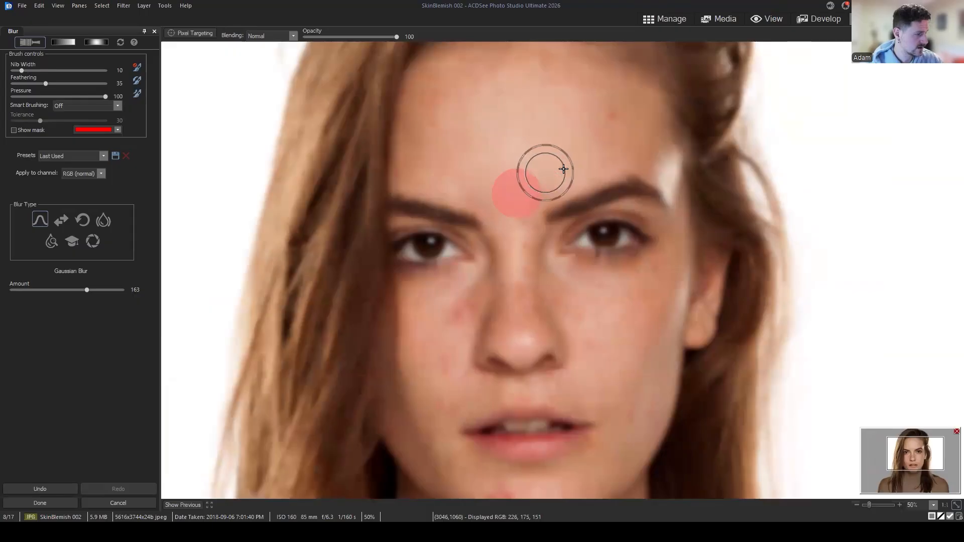
click(605, 113)
click(441, 101)
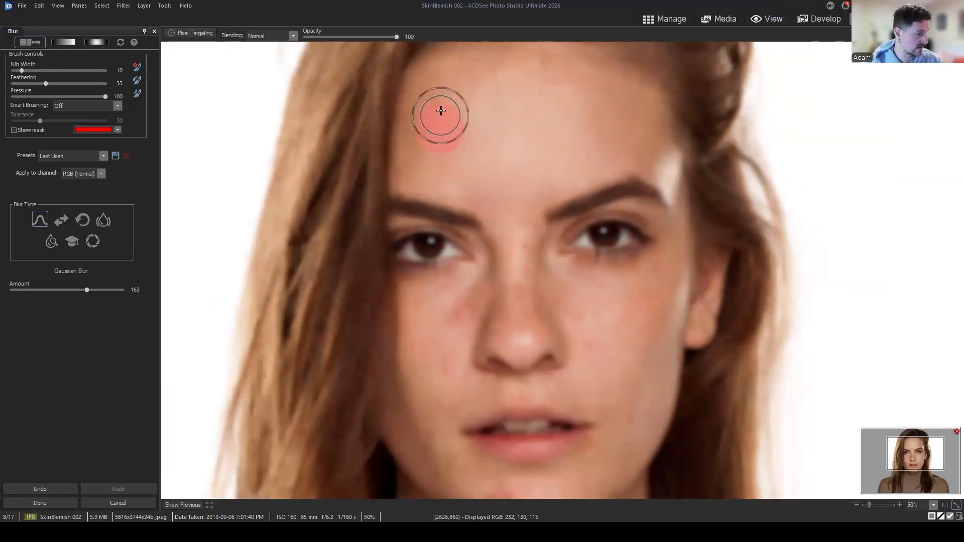
click(478, 91)
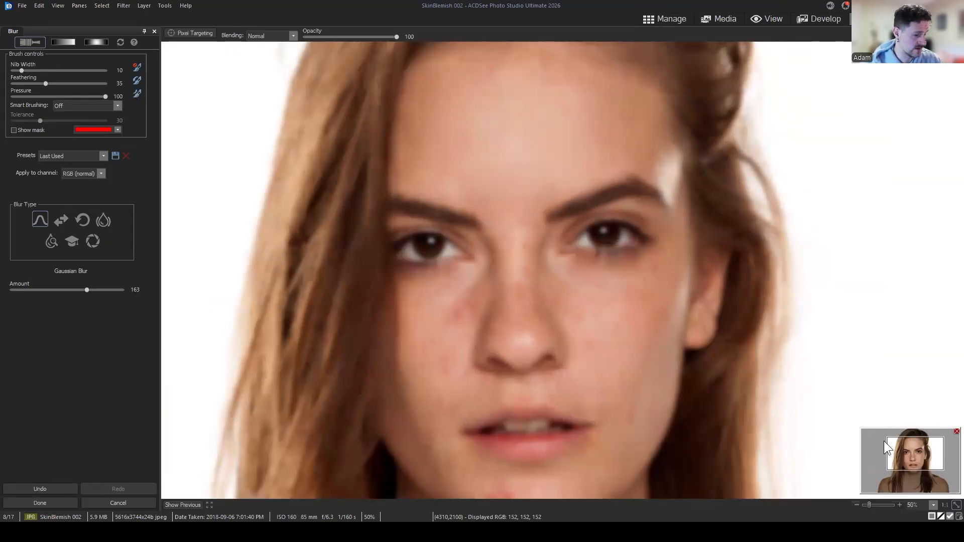
Brush the blur over the red blemishes on the chin with a nib width of 10
drag(911, 448, 917, 468)
click(506, 402)
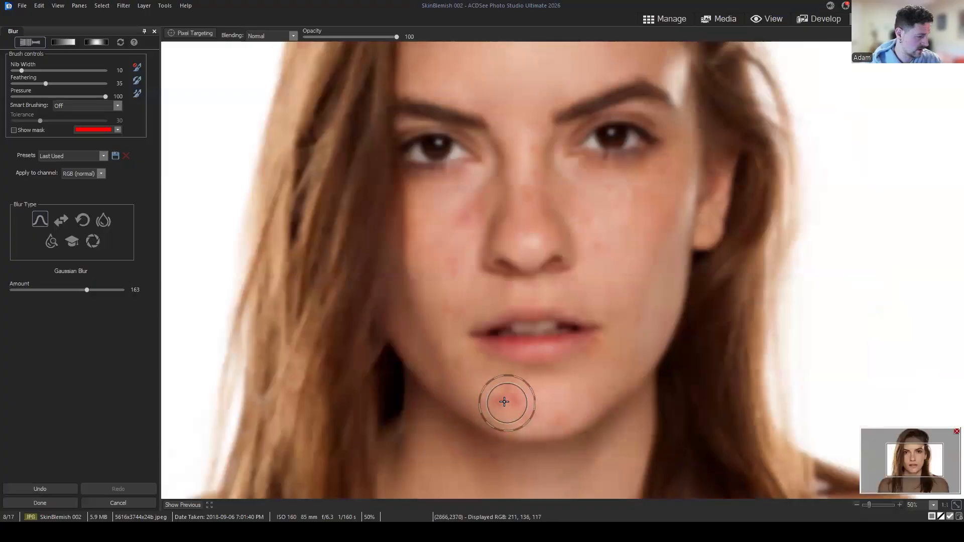
click(529, 413)
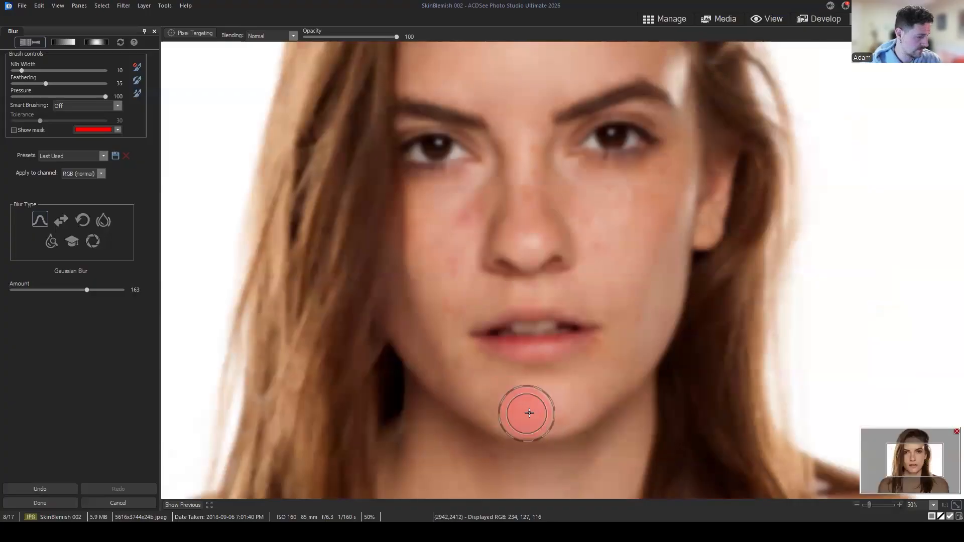
click(568, 411)
Brush the blur over the red patches on the hair-covered cheek and beside the nose with nib widths of 9 to 12
click(450, 298)
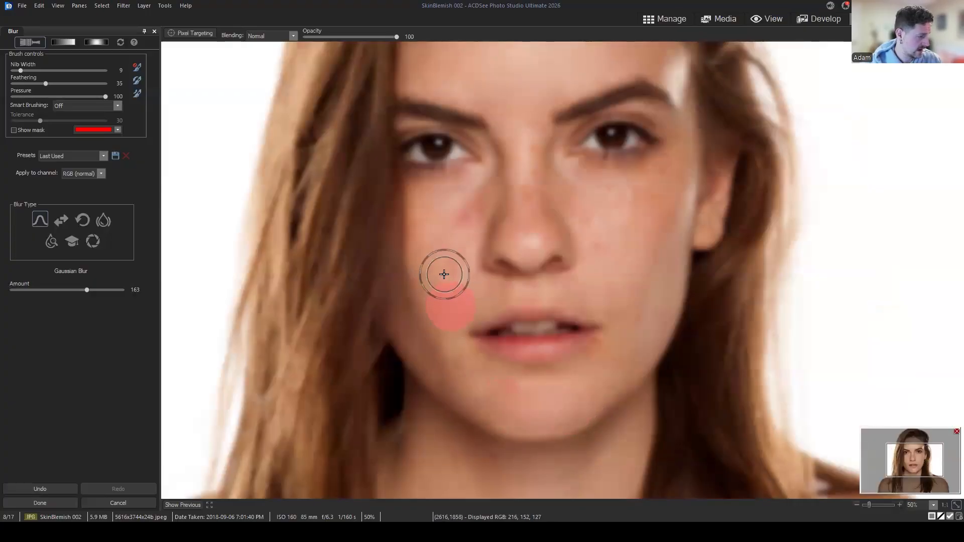
scroll(448, 272, down, 4)
click(450, 271)
scroll(457, 217, up, 6)
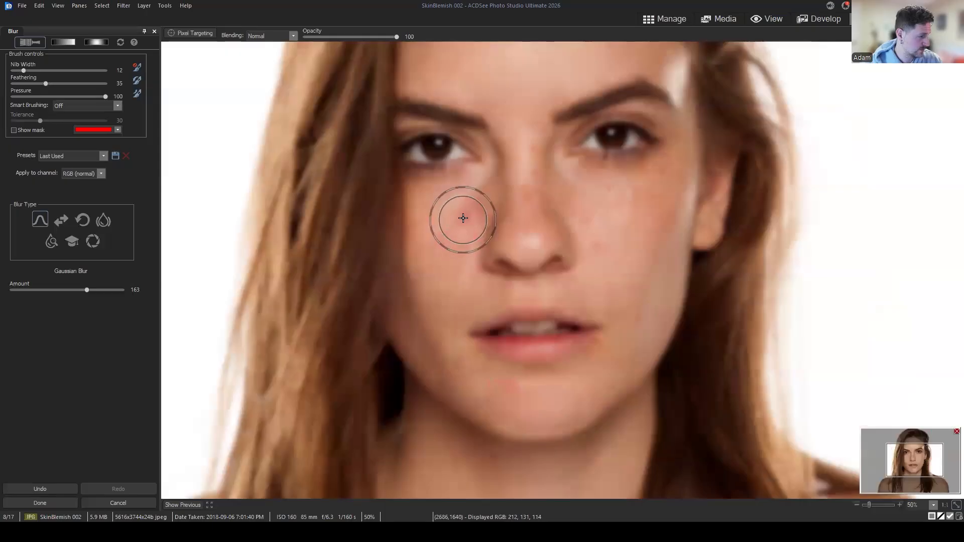
click(469, 210)
Brush the blur over the small spots on the cheek nearest the visible ear with a nib width of 6
scroll(605, 295, down, 6)
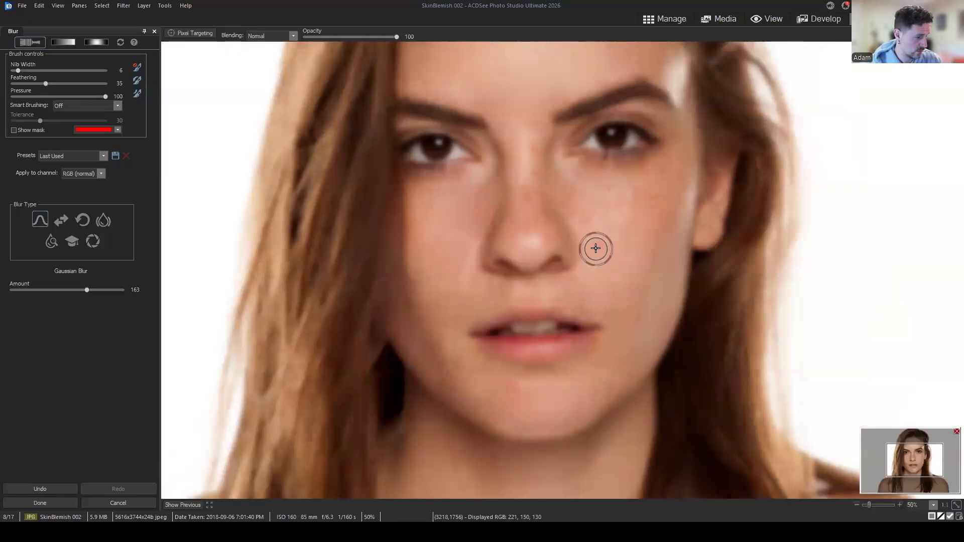
click(598, 248)
click(642, 327)
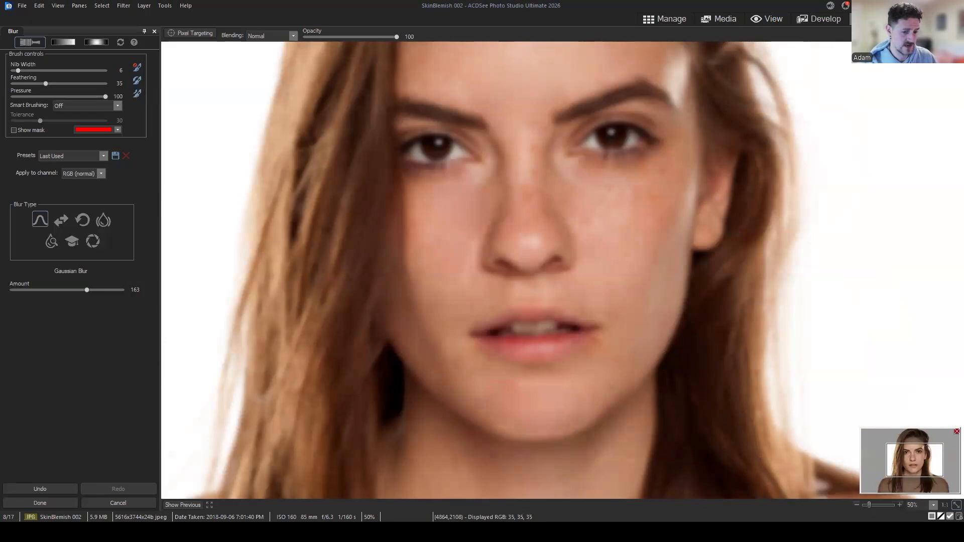
Compare the whole face with its state before the blur and apply the Gaussian Blur to Blemish (LF)
click(915, 474)
scroll(693, 205, down, 2)
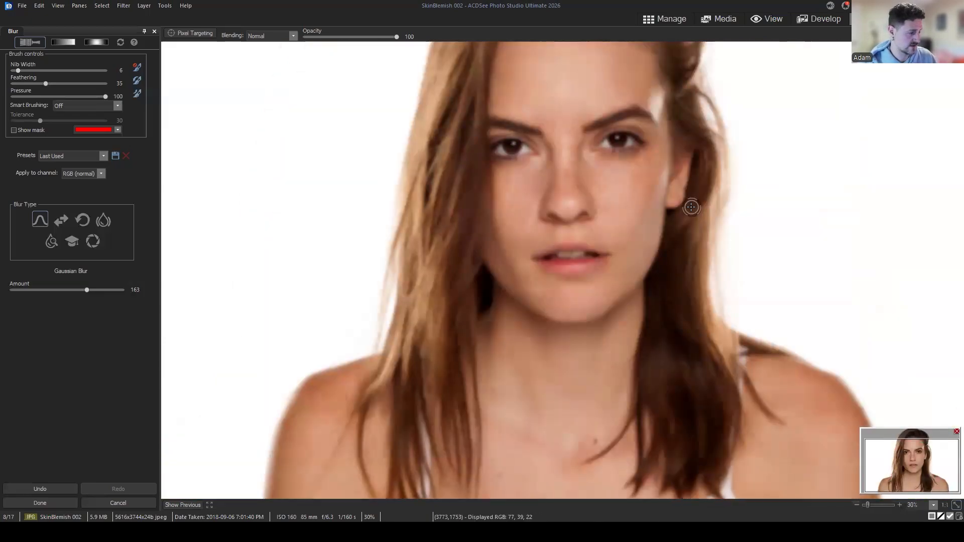
drag(917, 463, 919, 451)
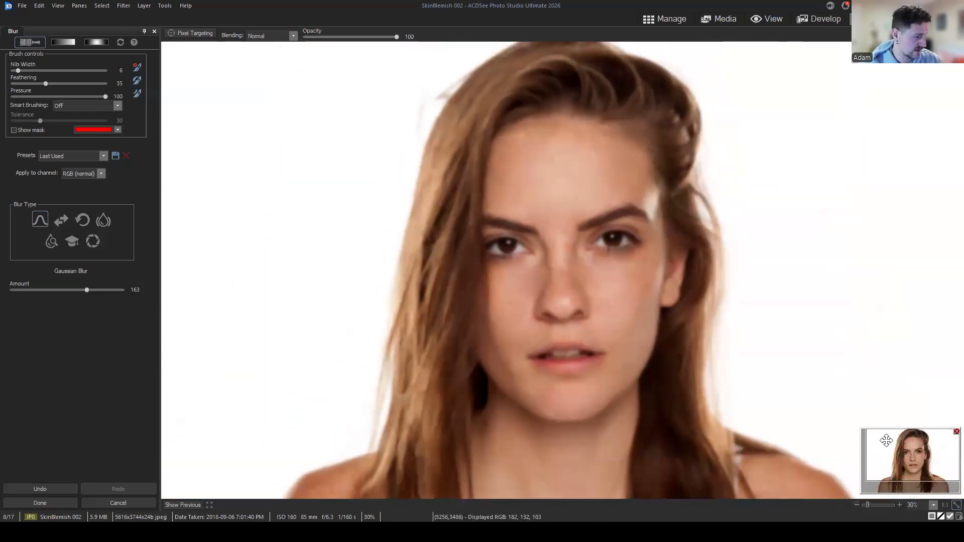
click(177, 506)
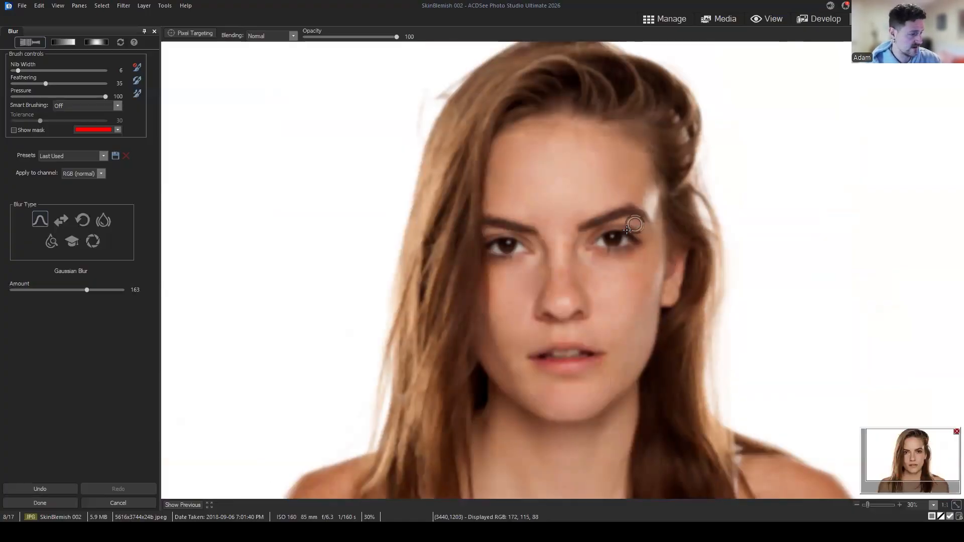
click(182, 505)
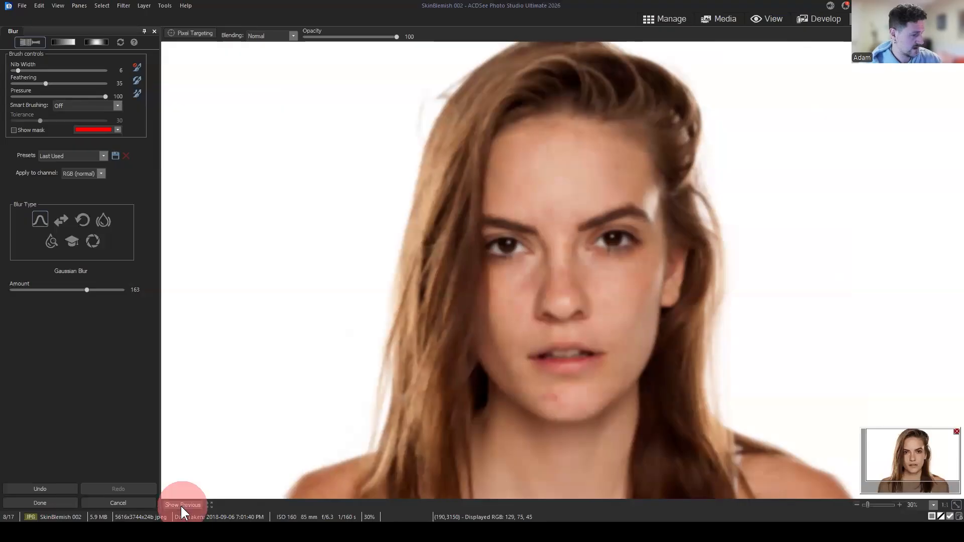
click(40, 503)
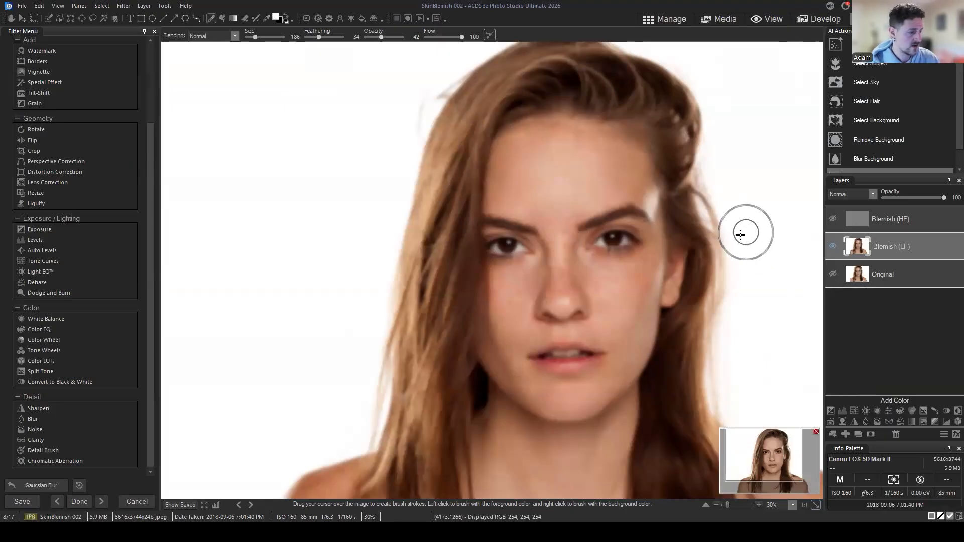
Show the Blemish (HF) layer, make it the active layer and check the chin, nose and forehead for remaining texture spots
scroll(745, 231, down, 2)
scroll(737, 258, up, 1)
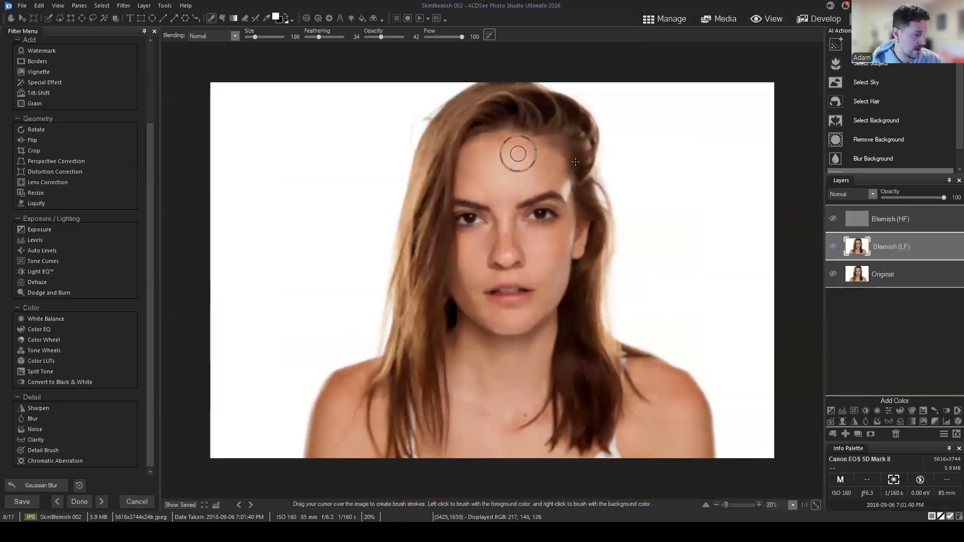
click(834, 219)
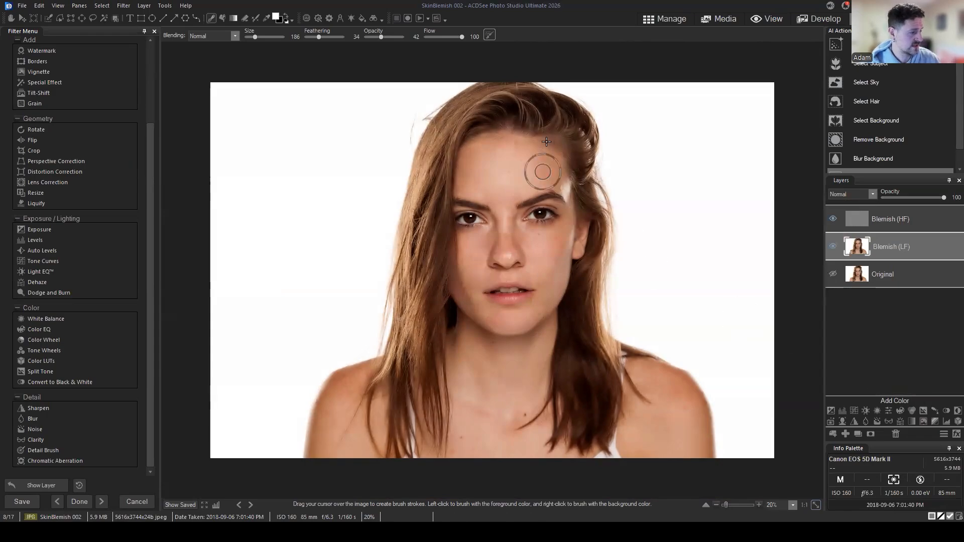
click(921, 225)
scroll(671, 257, up, 5)
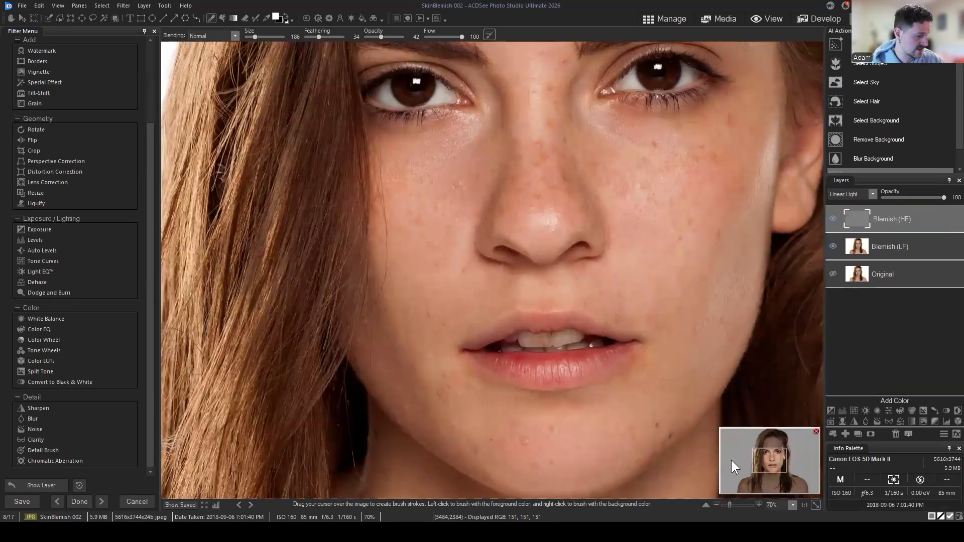
drag(768, 466, 772, 468)
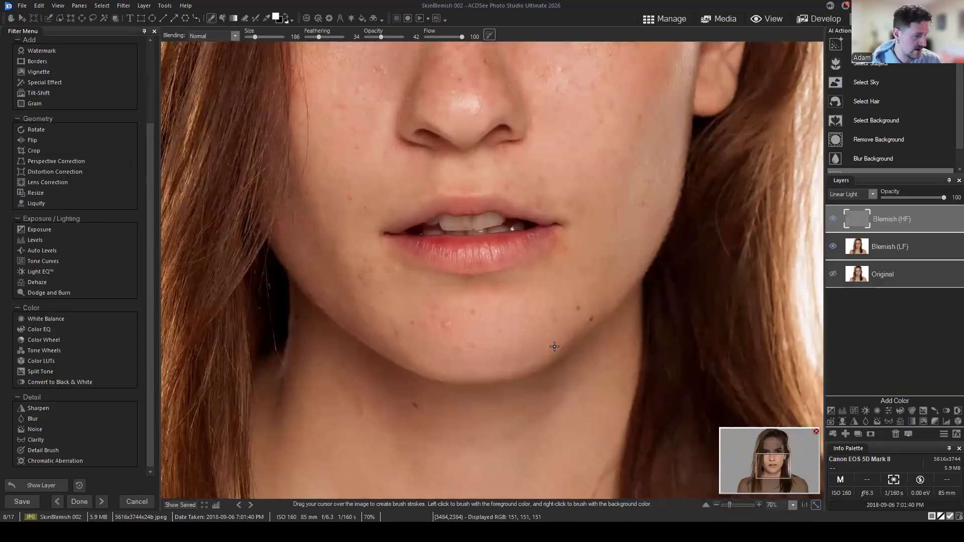
scroll(441, 327, down, 2)
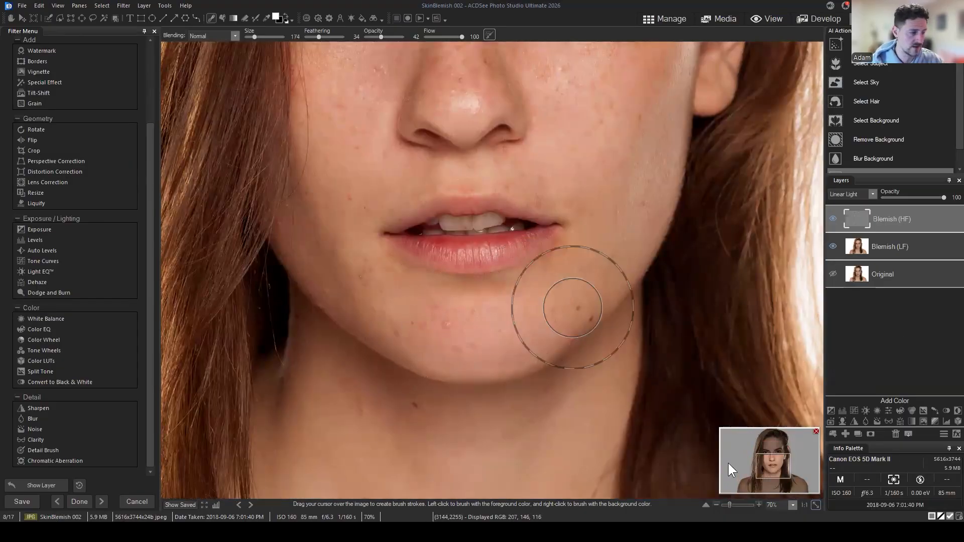
mouse_move(773, 469)
mouse_down()
mouse_move(772, 448)
mouse_move(773, 463)
mouse_up()
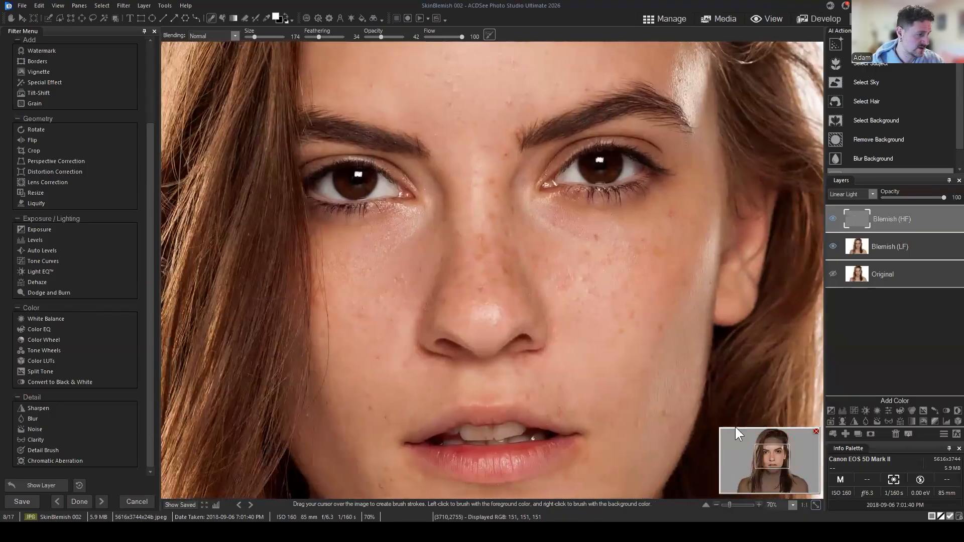
scroll(610, 183, down, 3)
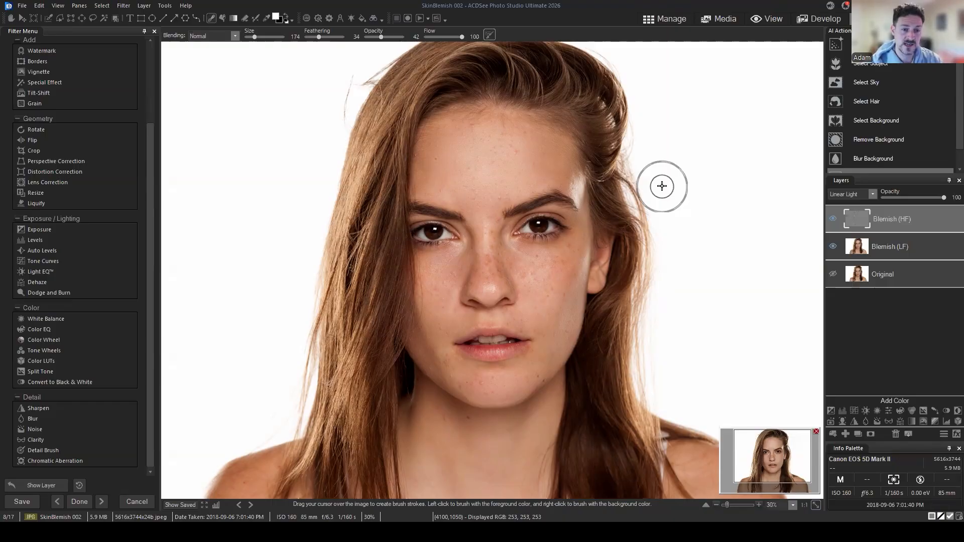
Hide the Blemish (LF) layer and make Blemish (HF) the active layer so only the texture is shown
click(907, 254)
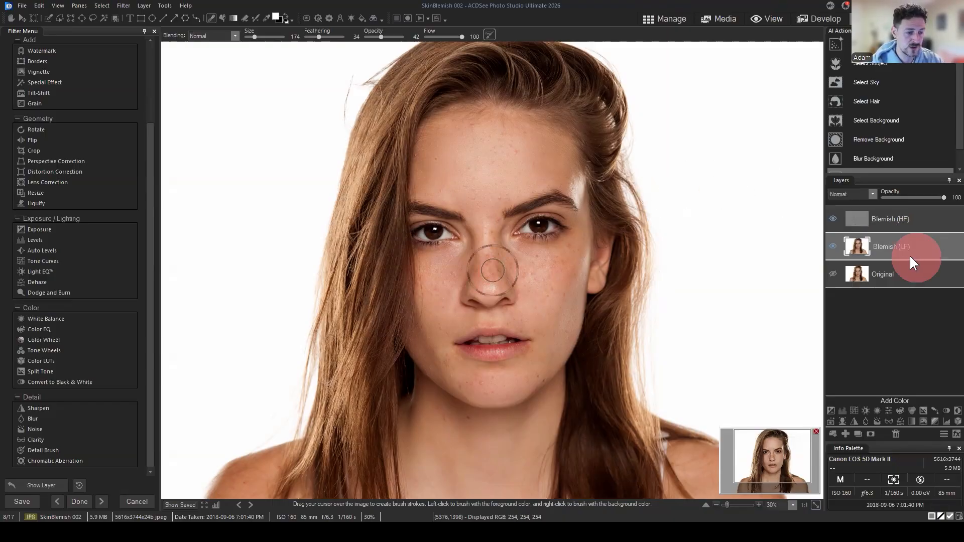
click(152, 233)
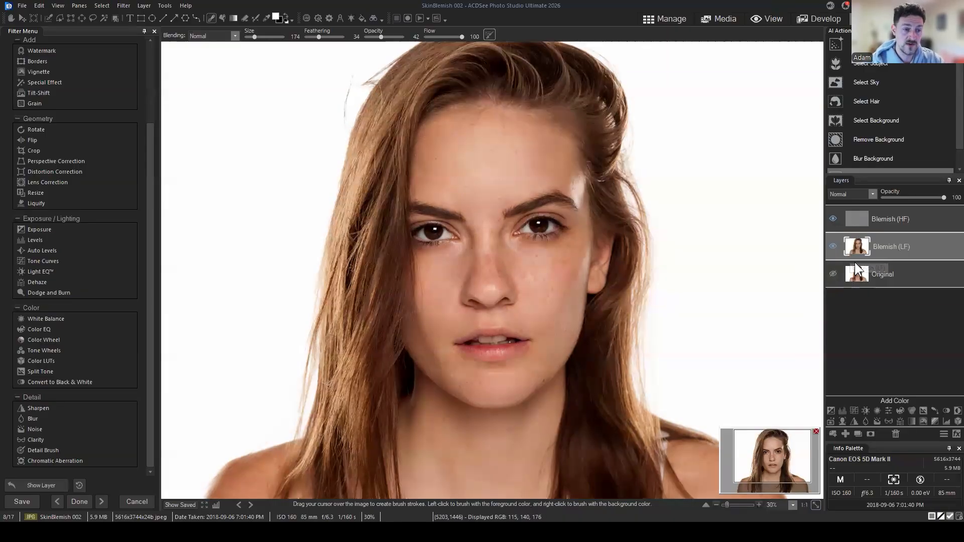
click(833, 246)
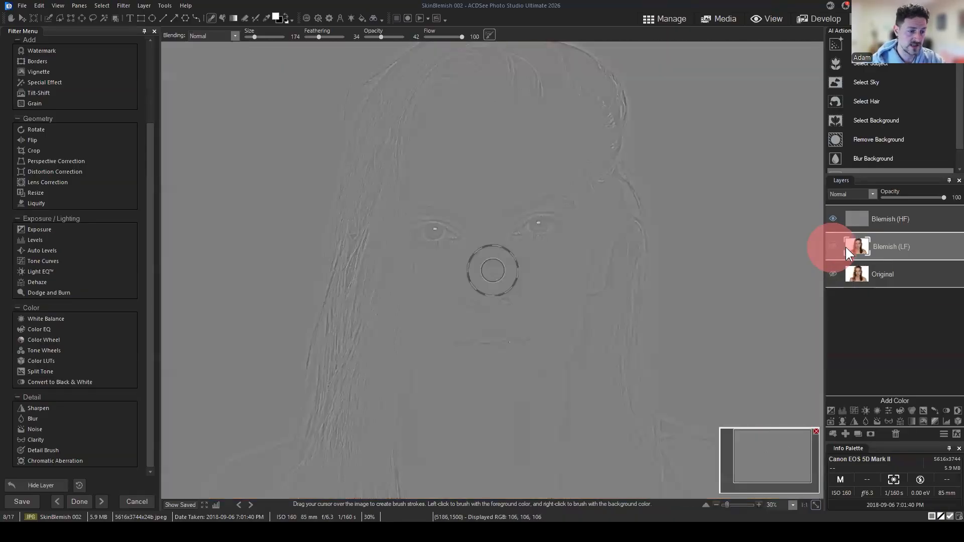
click(884, 211)
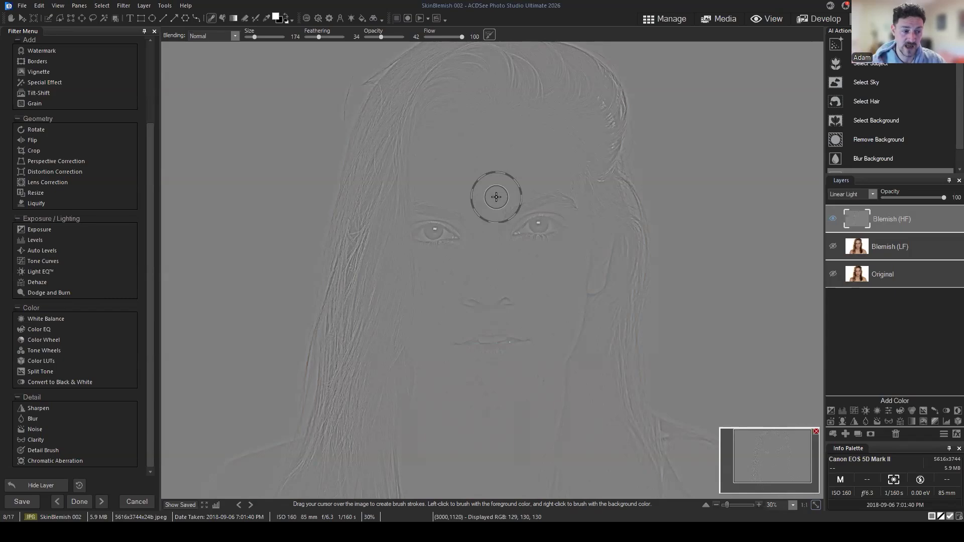
click(909, 222)
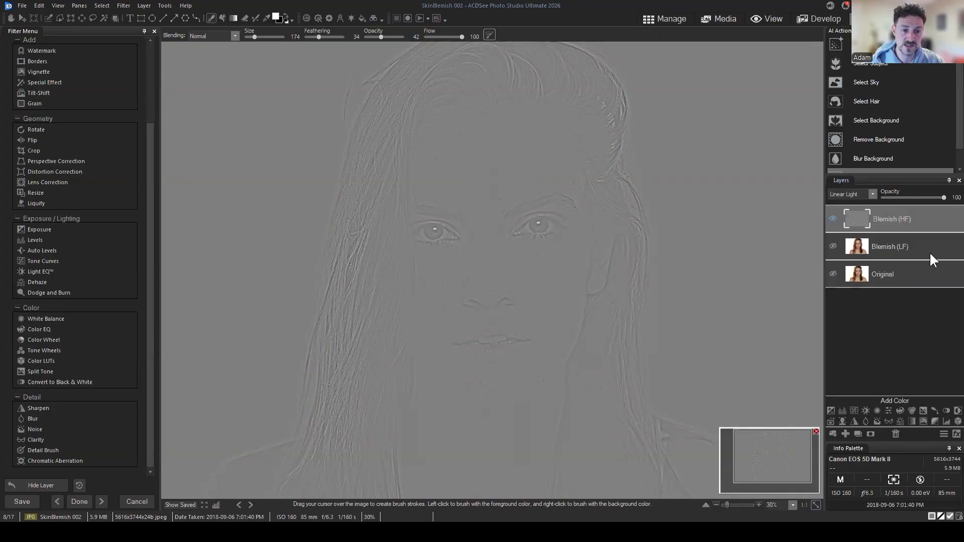
click(913, 223)
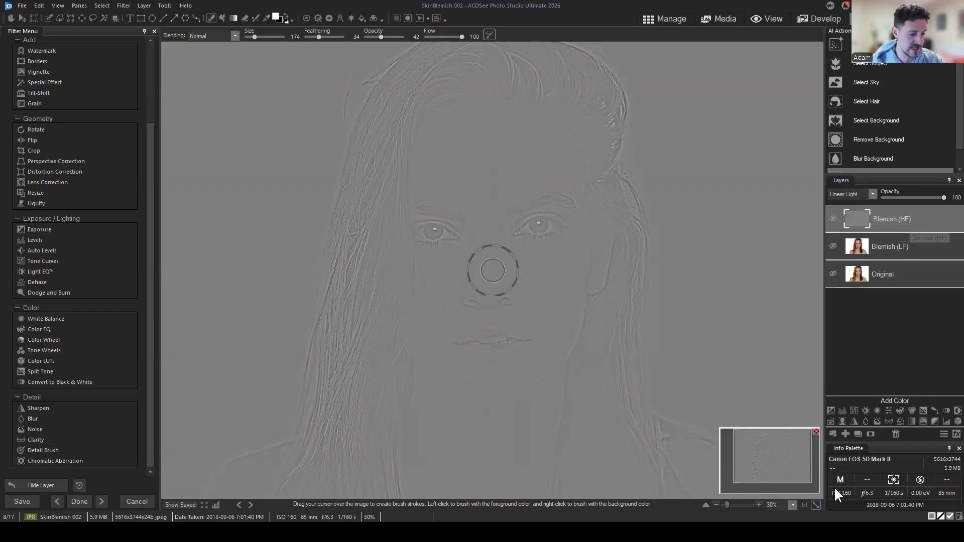
Examine the facial texture in the isolated Blemish (HF) layer and compare it with Blemish (LF) shown alone
drag(769, 459, 781, 461)
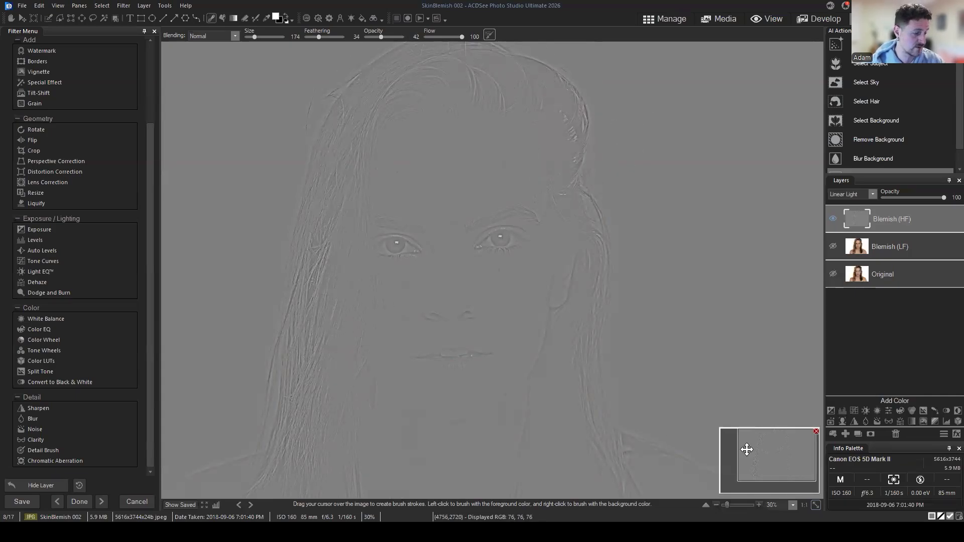
drag(747, 447, 765, 461)
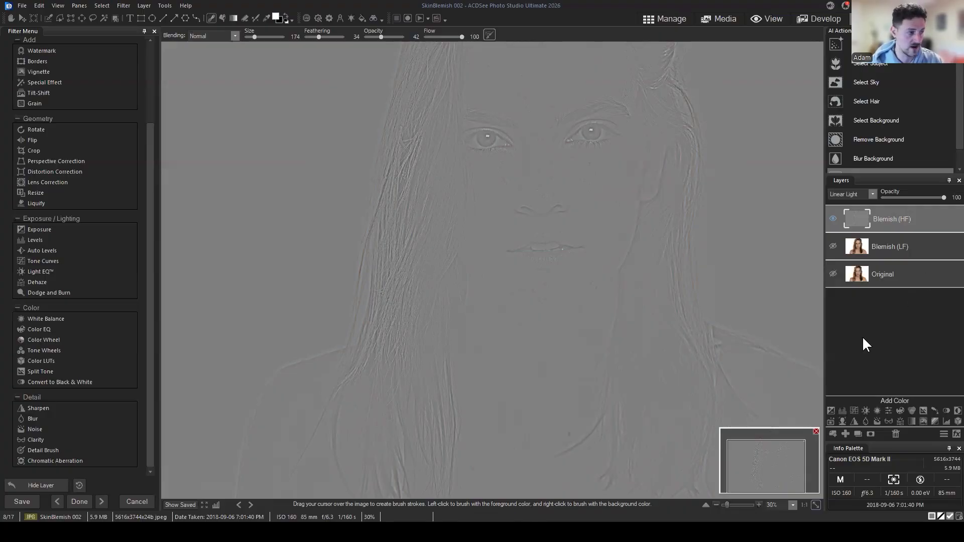
drag(764, 479, 770, 458)
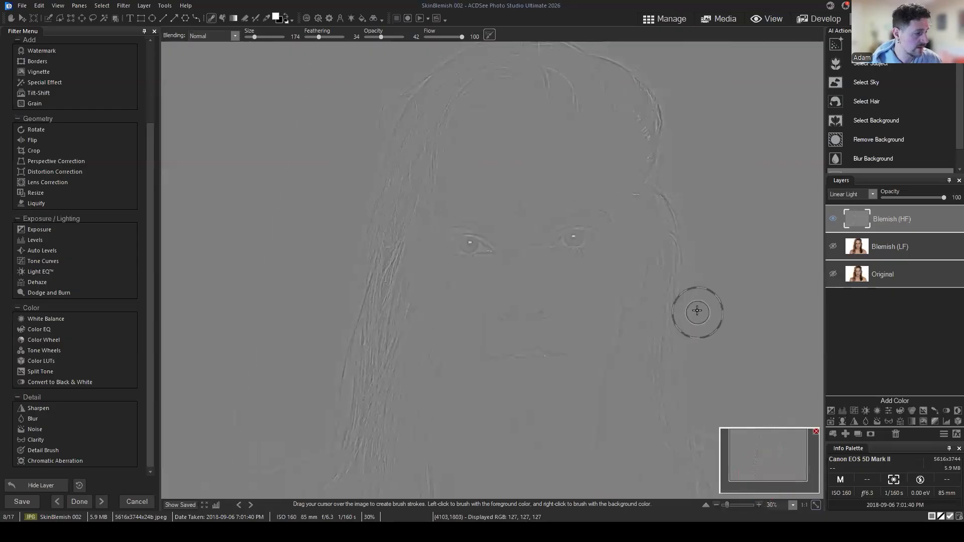
scroll(698, 307, up, 3)
scroll(700, 301, down, 1)
click(915, 216)
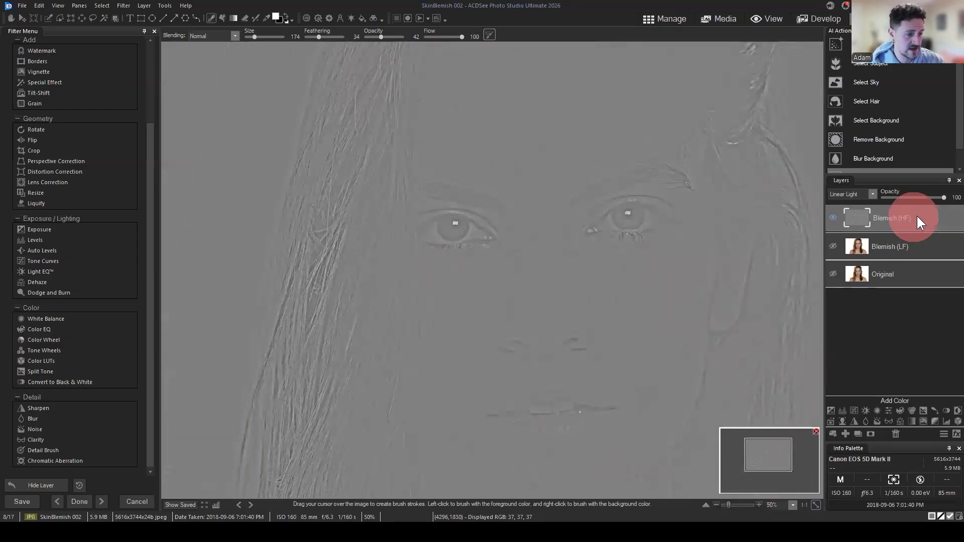
drag(777, 475, 773, 456)
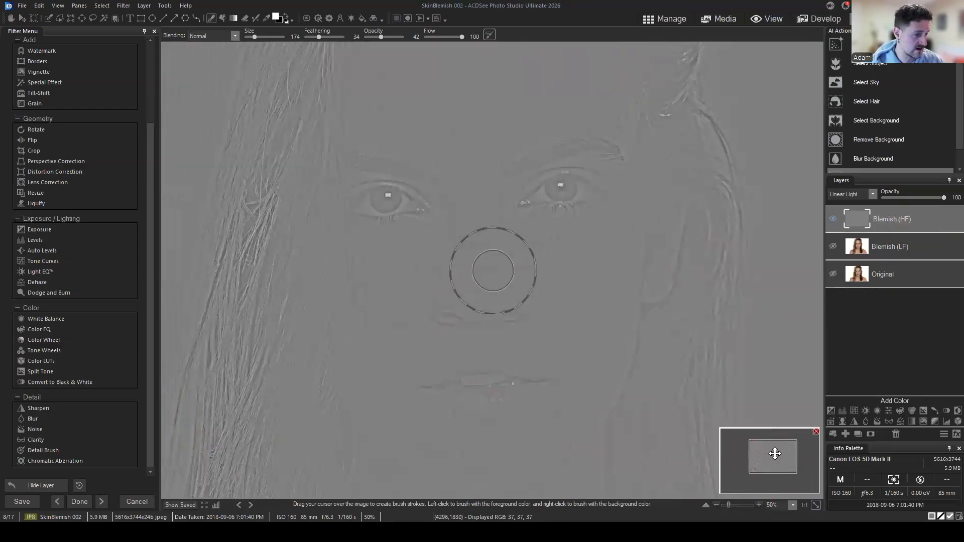
click(833, 218)
click(833, 246)
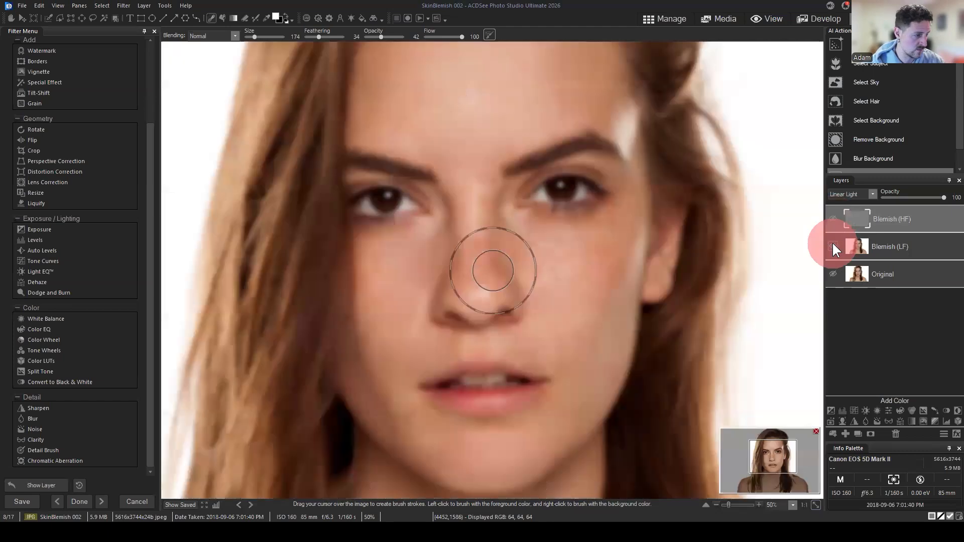
click(832, 246)
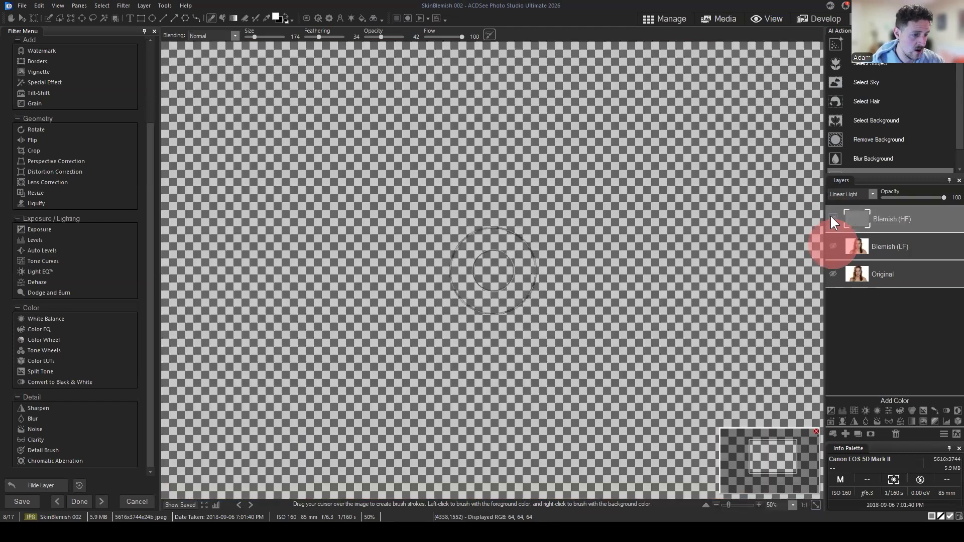
click(833, 219)
drag(899, 216, 908, 215)
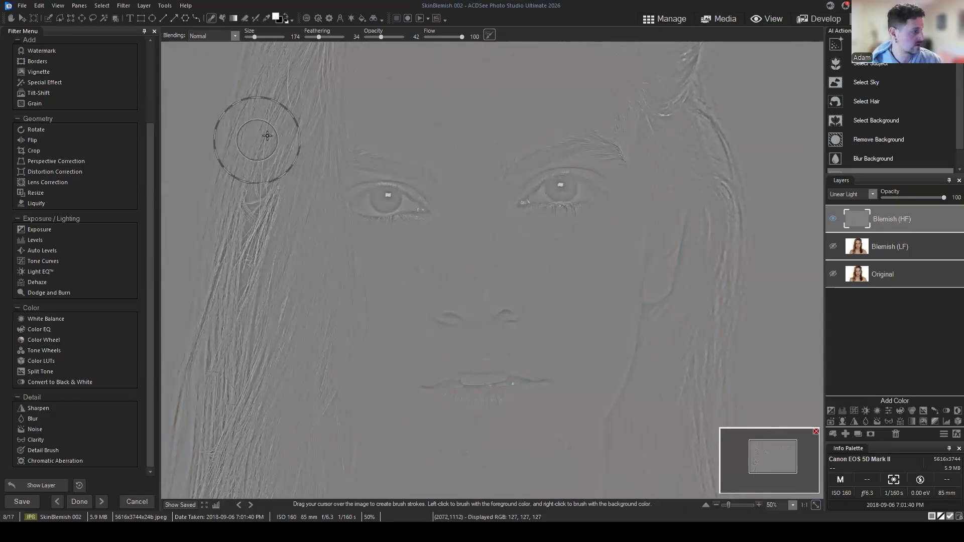
Start the Repair Tool on Blemish (HF) in Blended Clone mode with a nib width of 24, focused on the forehead
scroll(50, 98, up, 4)
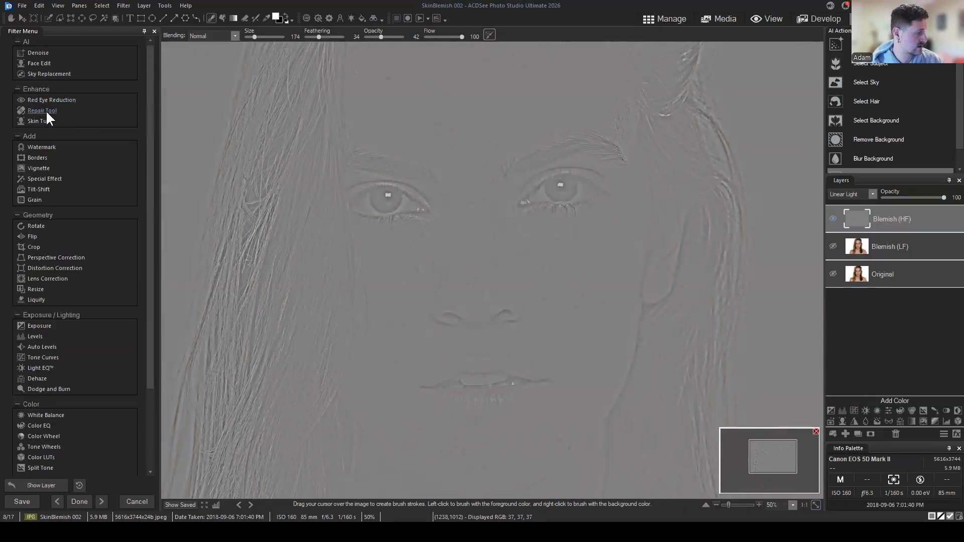
click(45, 111)
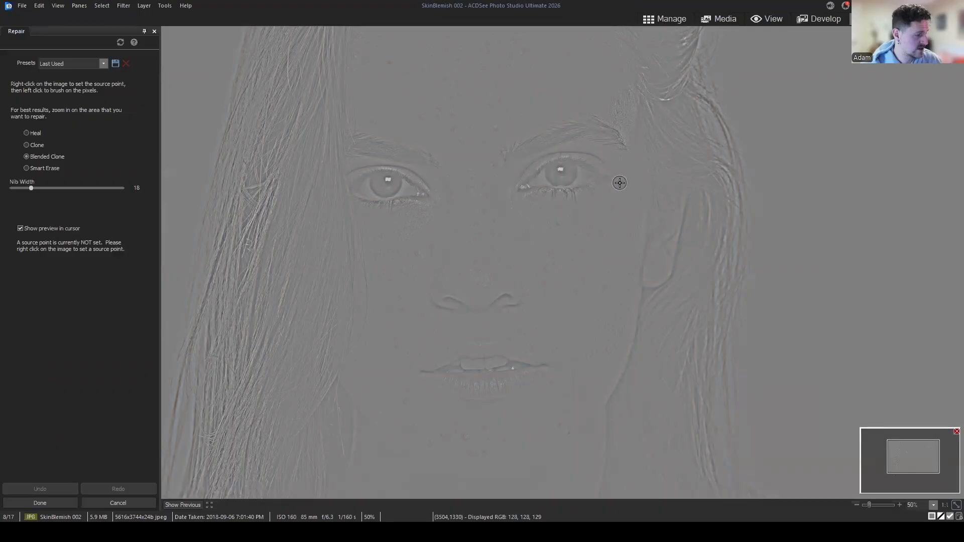
scroll(617, 182, up, 2)
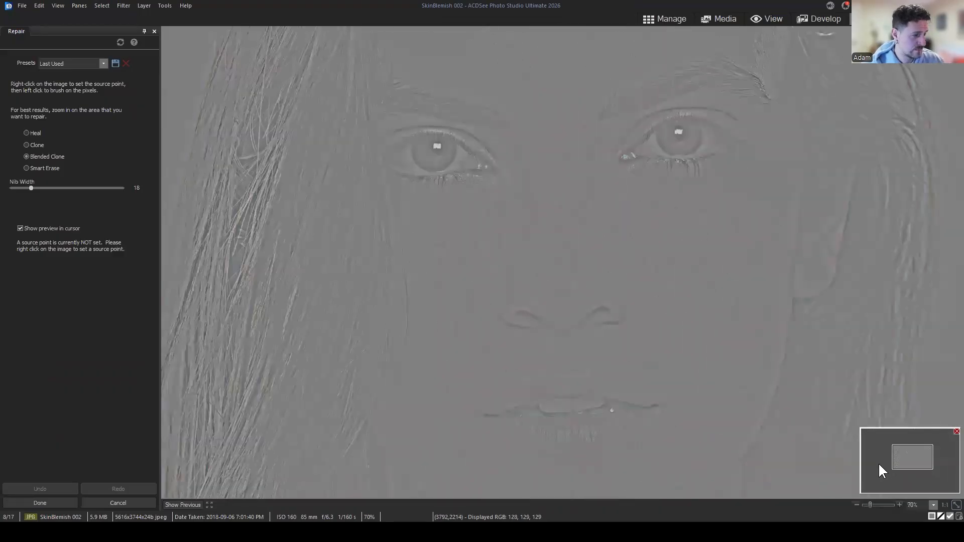
drag(913, 462, 917, 456)
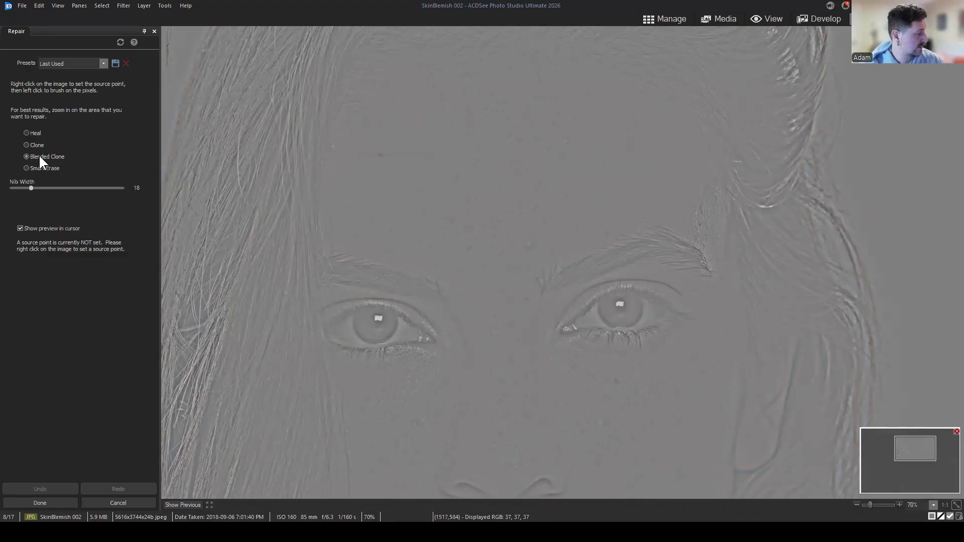
scroll(577, 201, up, 11)
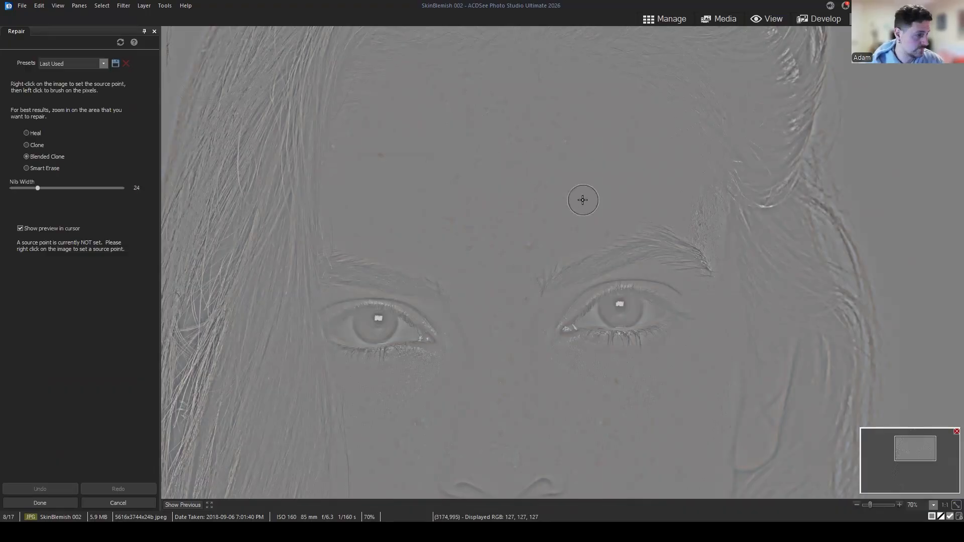
Set the nib width to 22, sample clean forehead skin and repair the texture spots above the inner eyebrow
scroll(41, 152, down, 4)
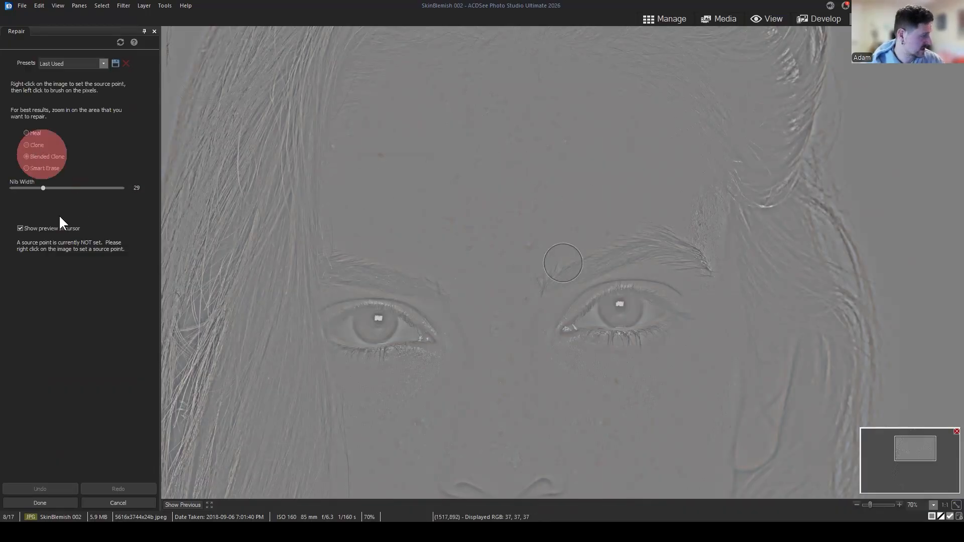
scroll(555, 210, up, 2)
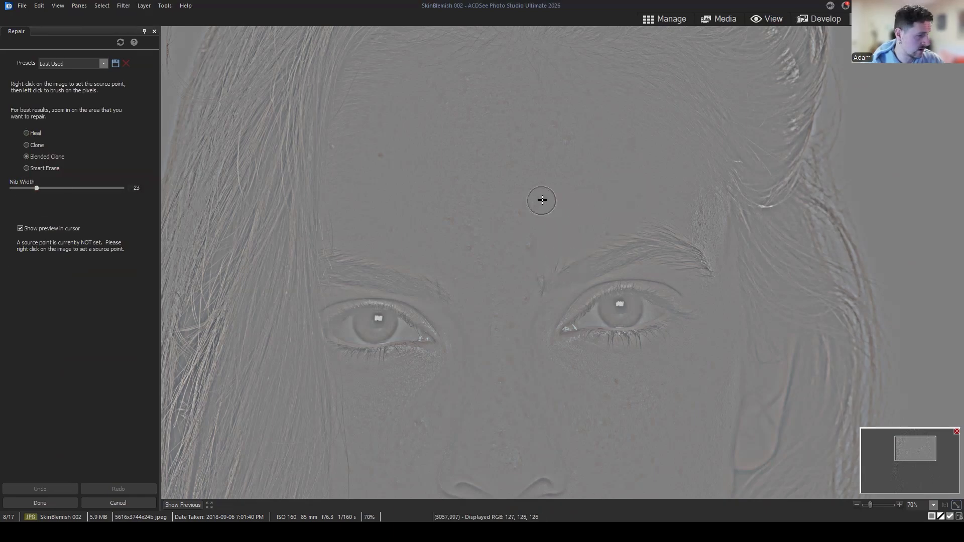
scroll(578, 214, down, 4)
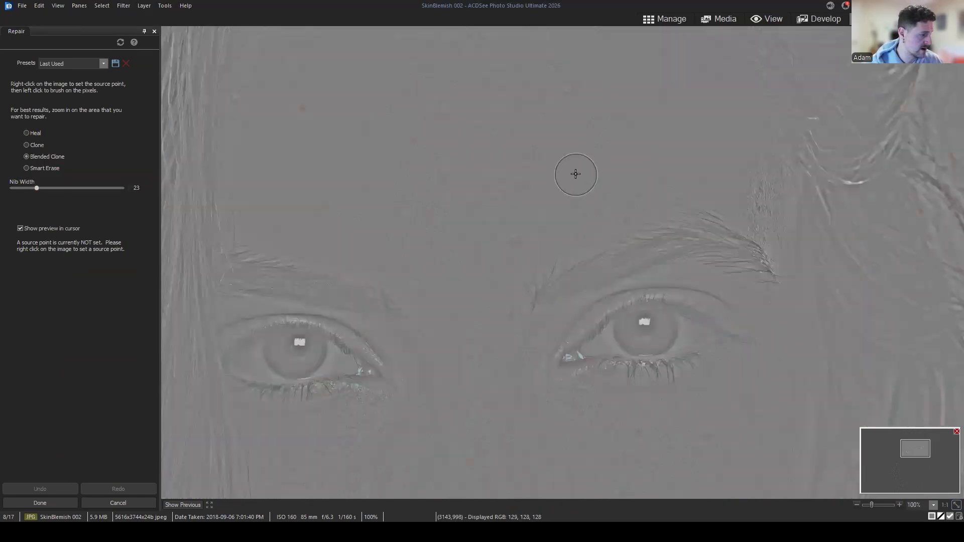
scroll(599, 155, up, 1)
drag(617, 150, 603, 166)
scroll(585, 187, down, 1)
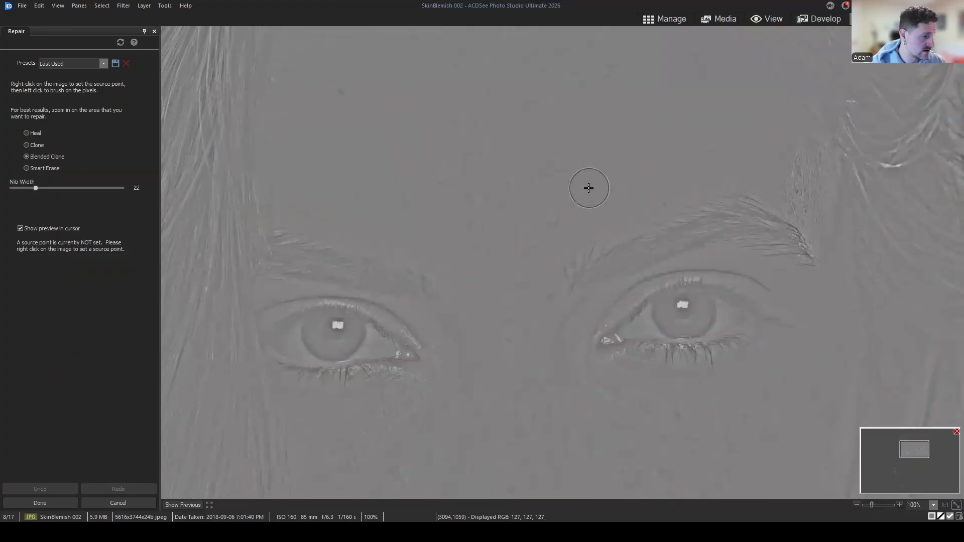
right_click(587, 179)
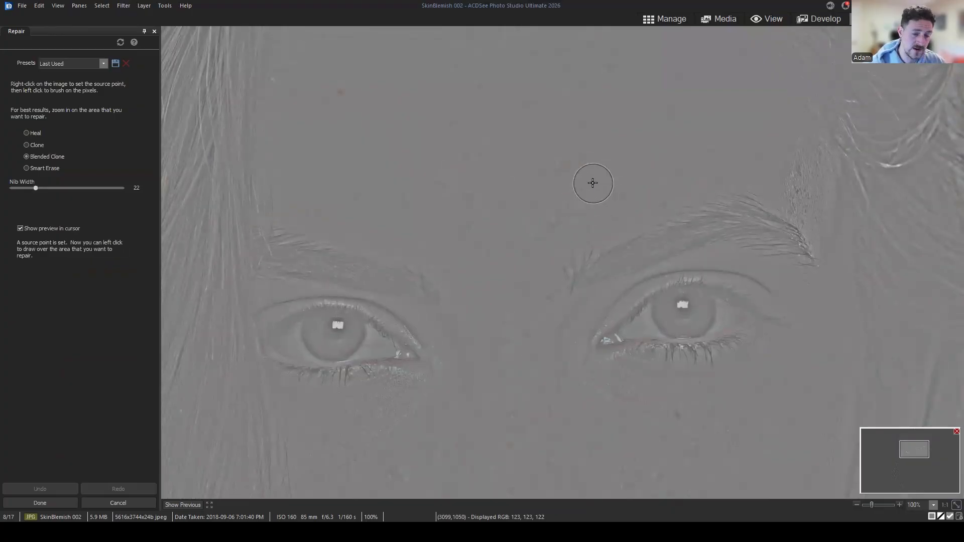
mouse_move(592, 183)
mouse_down()
mouse_move(622, 161)
mouse_move(589, 172)
mouse_move(592, 181)
mouse_move(588, 174)
mouse_up()
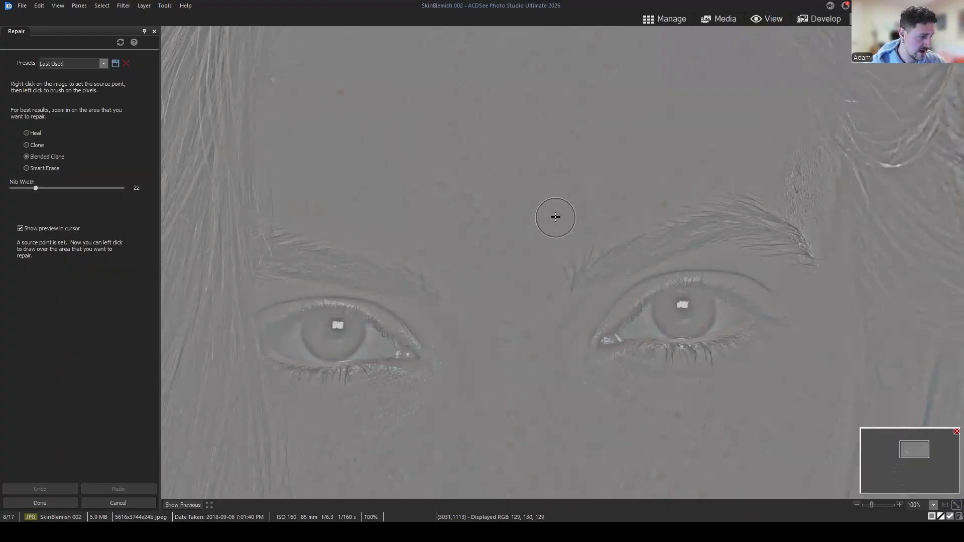
right_click(555, 216)
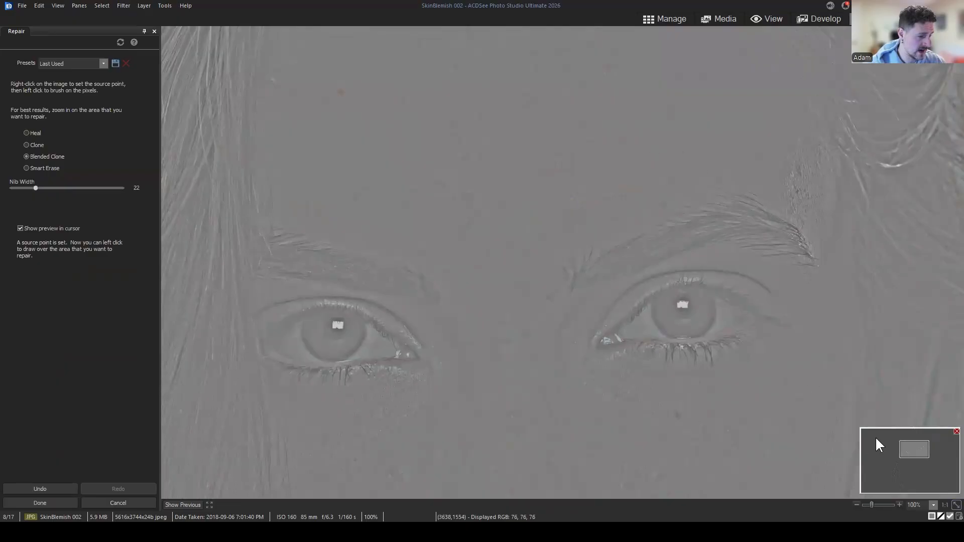
Repair the texture spots in the centre of the upper forehead with the 22 nib
drag(911, 447, 912, 442)
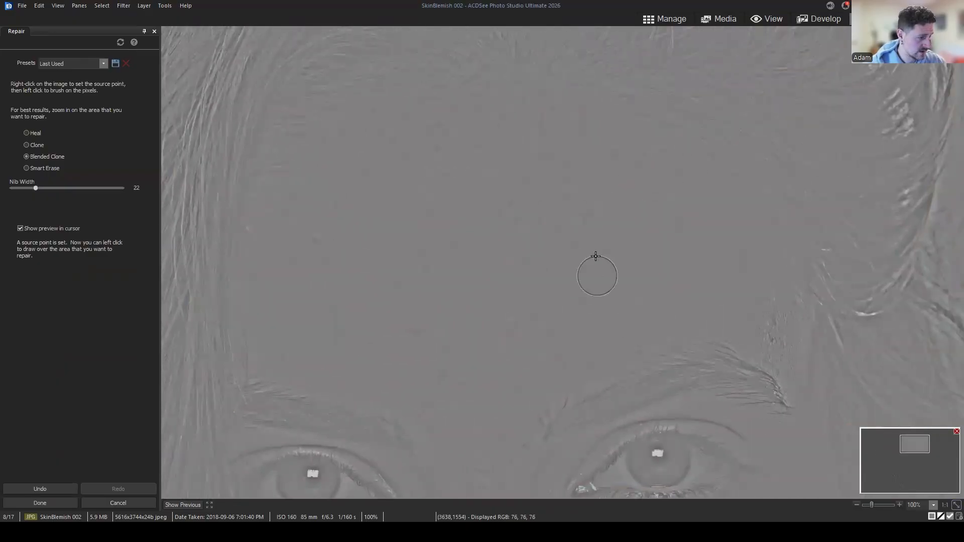
click(586, 220)
click(548, 255)
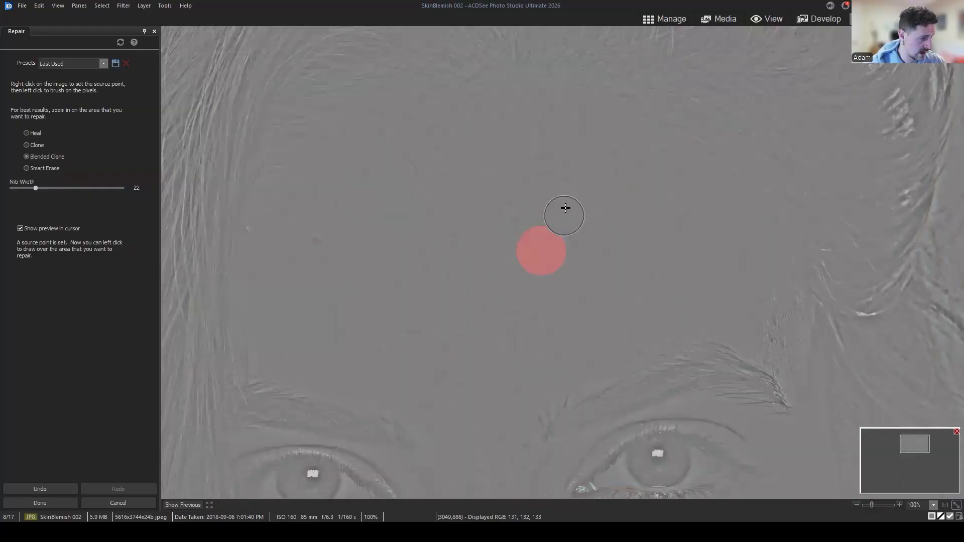
click(564, 196)
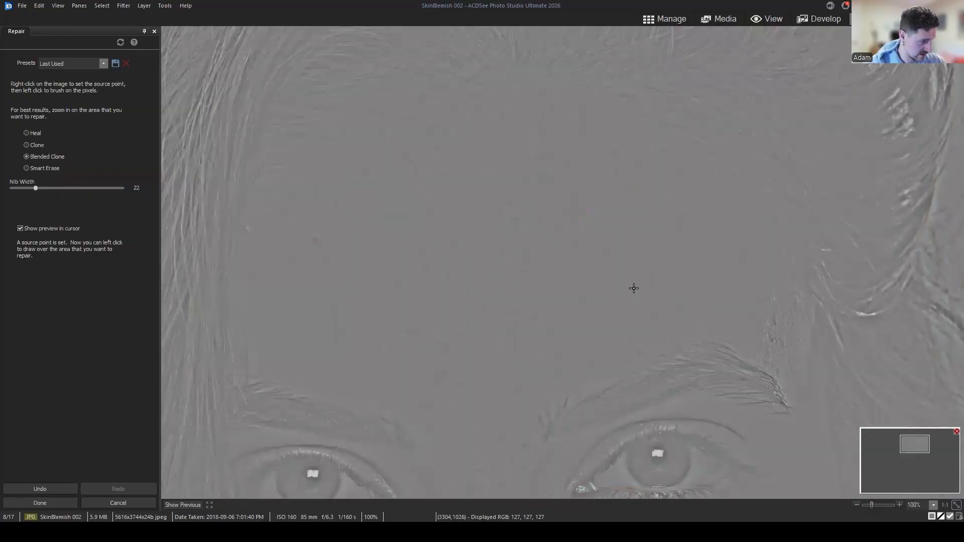
Clone clean texture over the spots across the middle forehead above both eyebrows with the 22 nib
click(911, 444)
drag(913, 455, 914, 455)
click(544, 187)
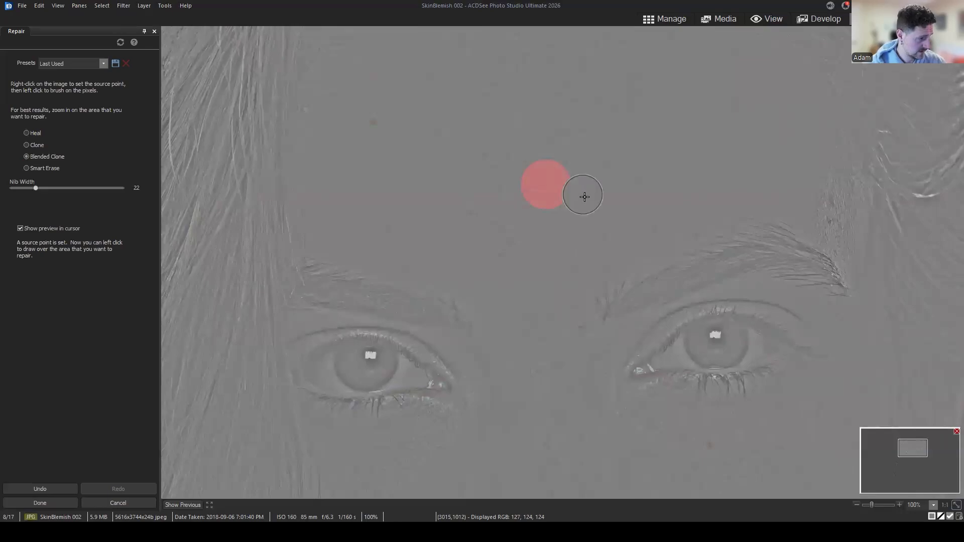
click(588, 198)
click(435, 193)
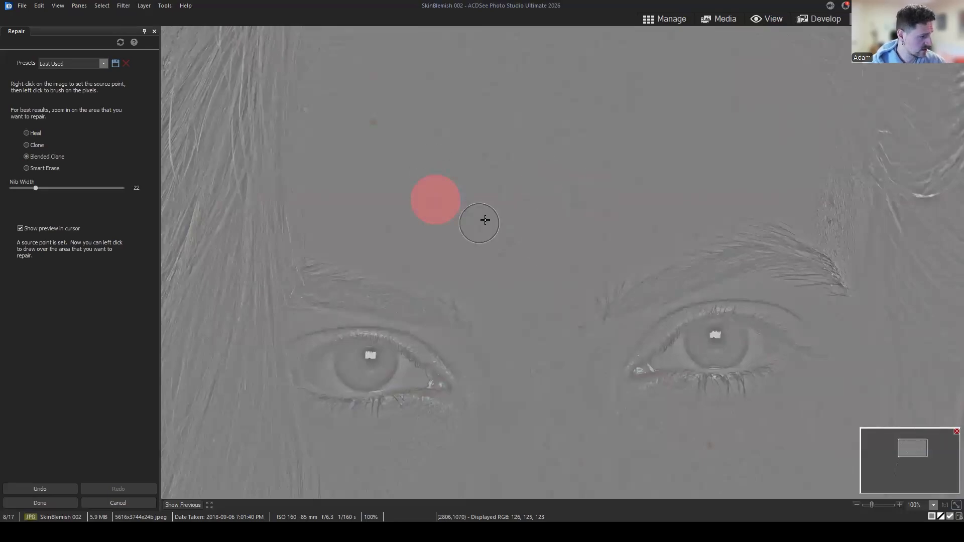
click(496, 220)
click(424, 189)
click(393, 219)
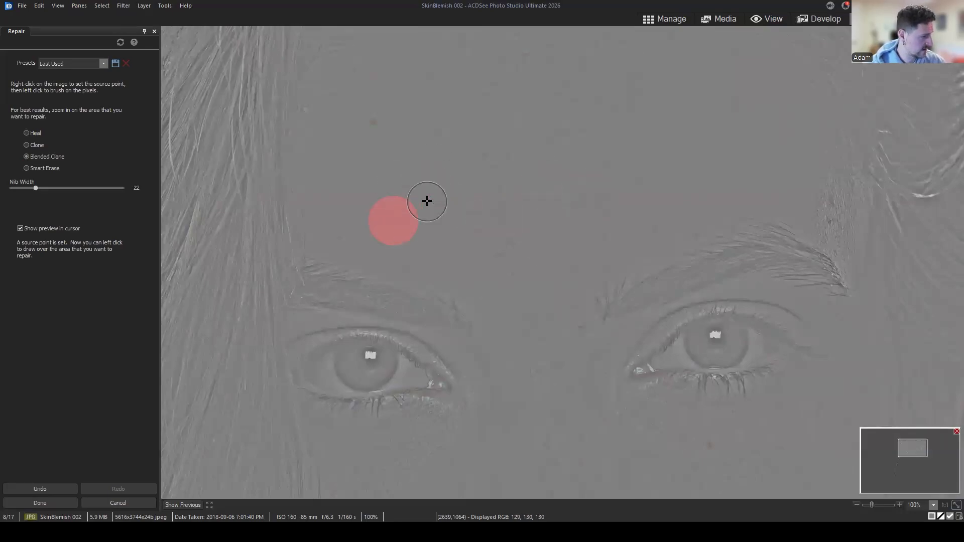
Repair the texture spots on the lower forehead and between the eyebrows, reducing the nib width to 18 and 13 for small areas
scroll(443, 237, down, 4)
click(441, 234)
click(500, 260)
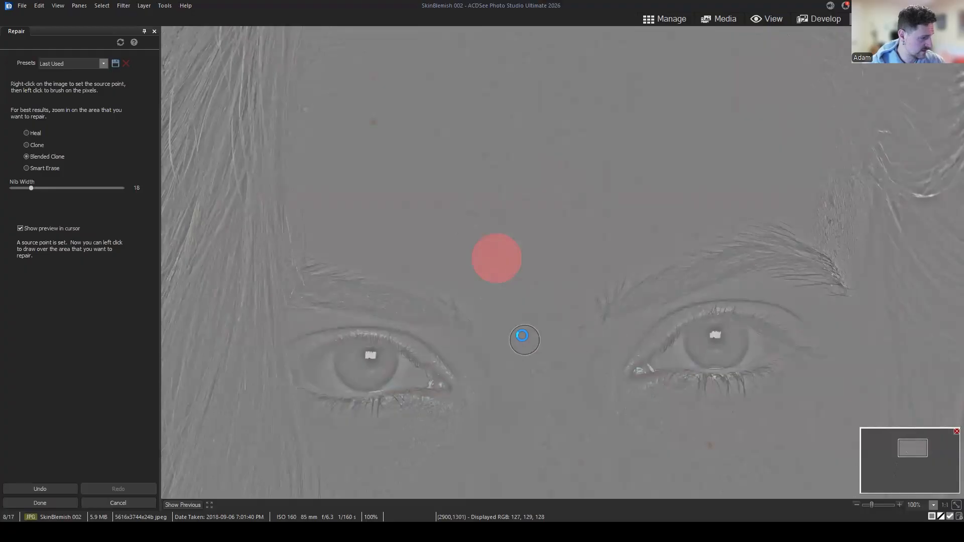
scroll(504, 316, down, 5)
right_click(505, 314)
click(482, 298)
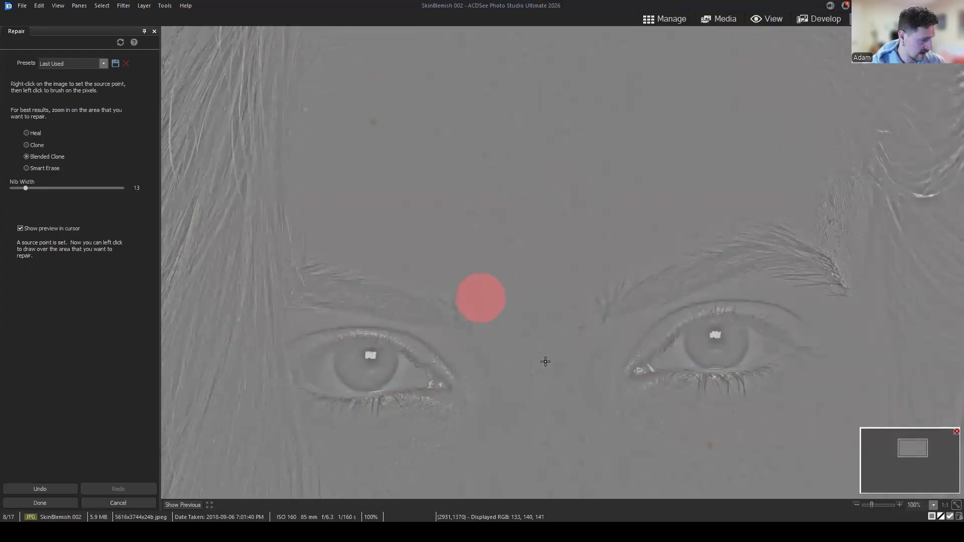
scroll(540, 333, up, 3)
click(539, 322)
scroll(572, 324, up, 4)
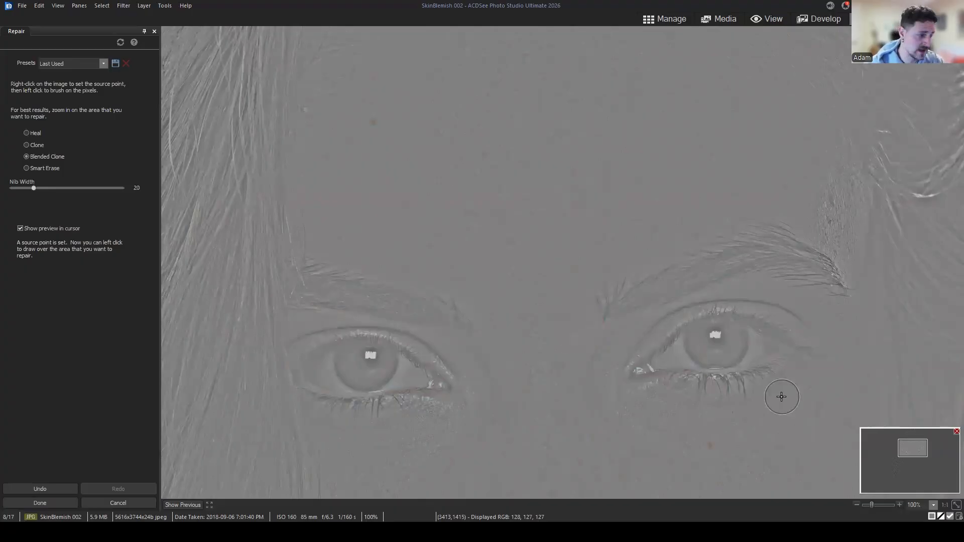
Repair the texture along the bridge of the nose with small nib widths of 9 and 11
drag(912, 450, 909, 452)
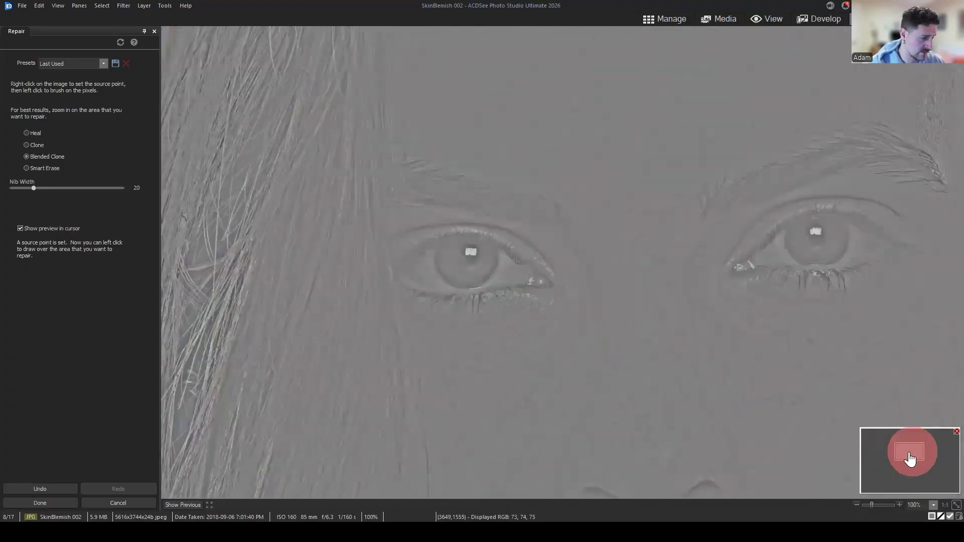
scroll(639, 224, down, 11)
mouse_move(638, 226)
mouse_down()
mouse_move(687, 336)
mouse_move(643, 323)
mouse_move(640, 266)
mouse_up()
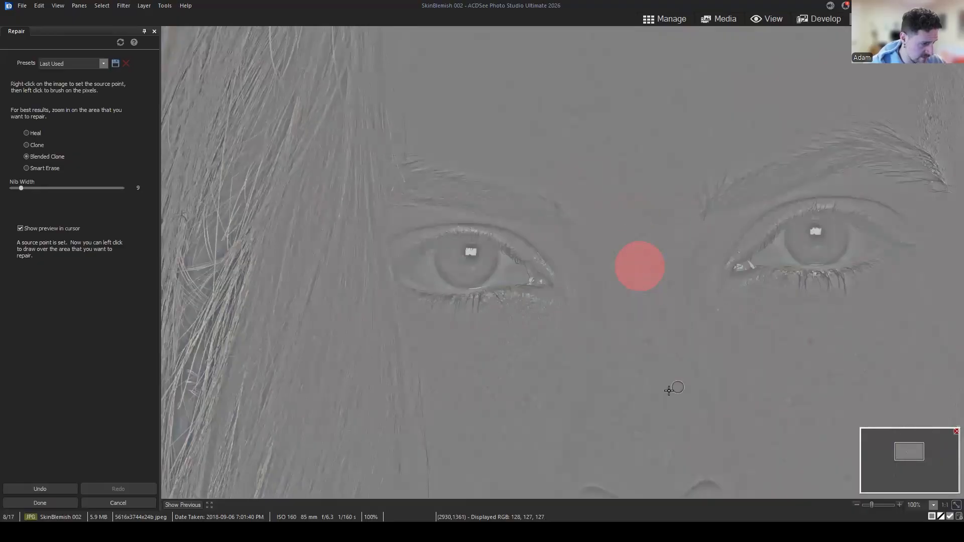
scroll(641, 336, up, 2)
drag(646, 325, 644, 345)
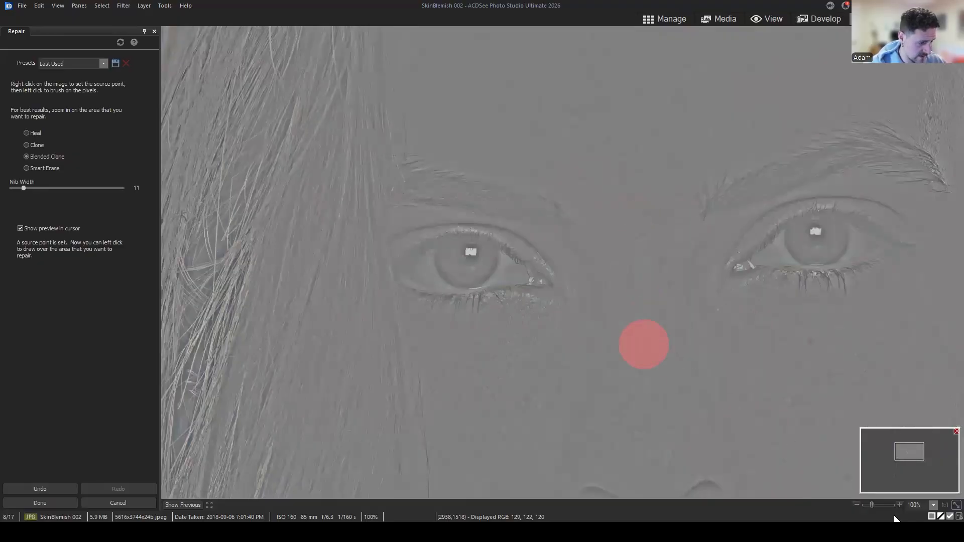
Repair the texture on the tip of the nose and below the nostril with a nib width of 15
drag(924, 459, 913, 466)
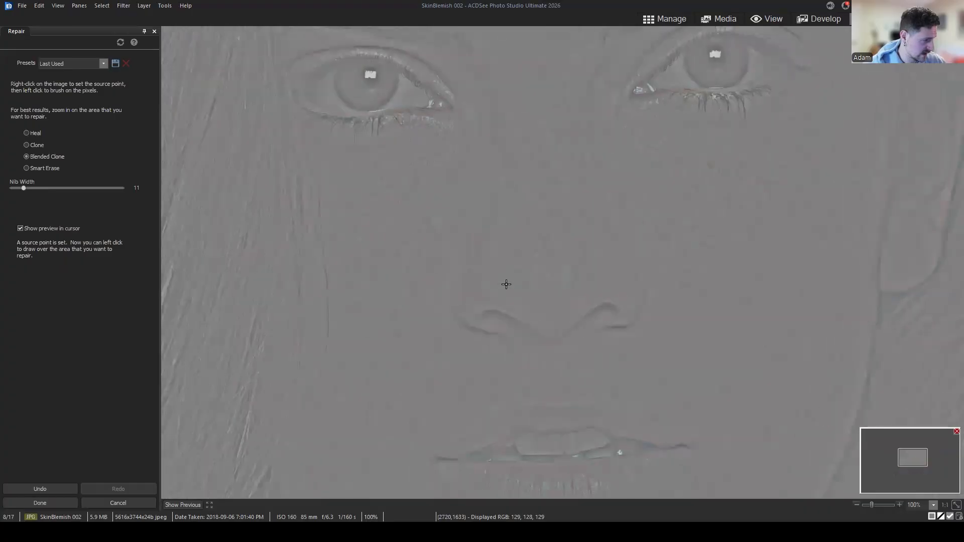
scroll(556, 269, up, 4)
mouse_move(556, 267)
mouse_down()
mouse_move(538, 260)
mouse_move(555, 299)
mouse_move(549, 274)
mouse_move(560, 284)
mouse_up()
right_click(614, 361)
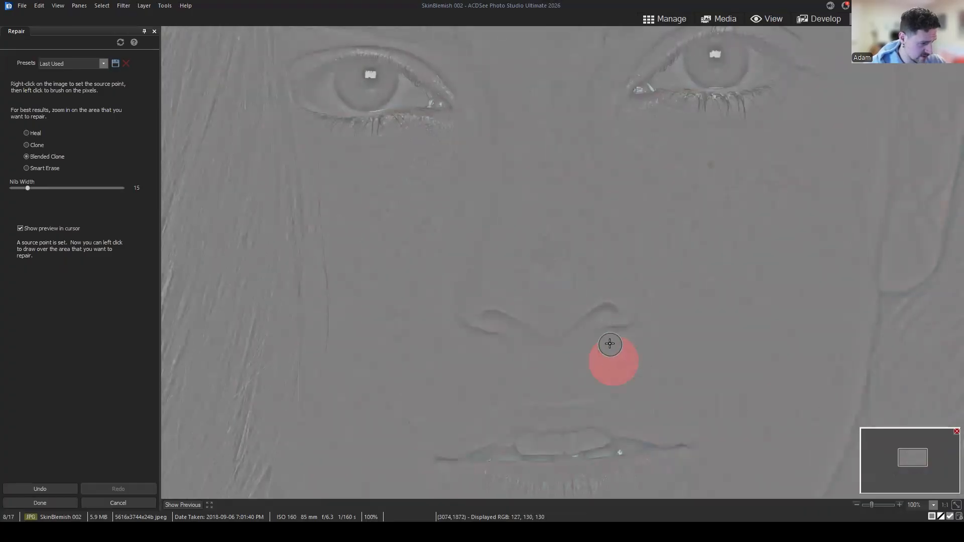
right_click(611, 340)
Repair the texture spots on the image-left cheek beside the nose with a nib width of 18
scroll(378, 199, up, 3)
right_click(374, 202)
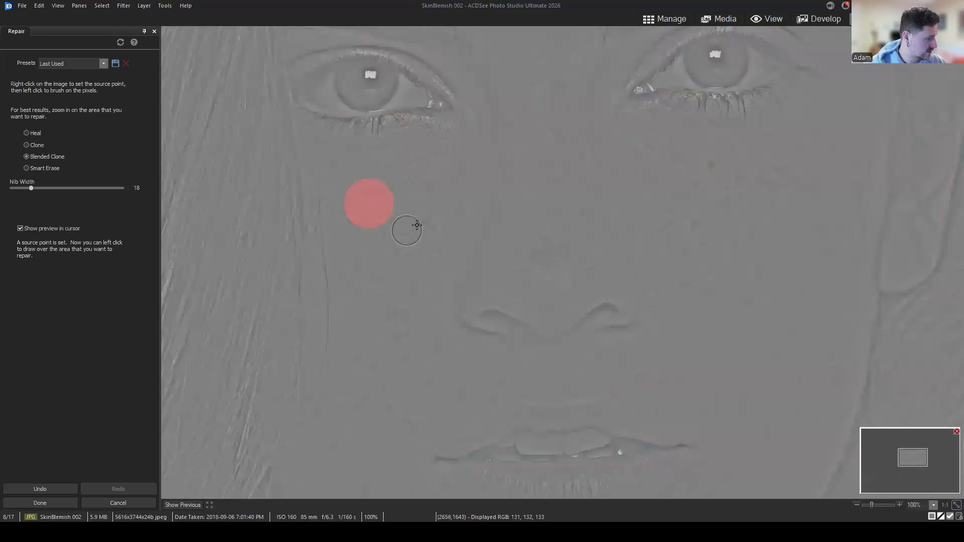
right_click(433, 221)
click(414, 286)
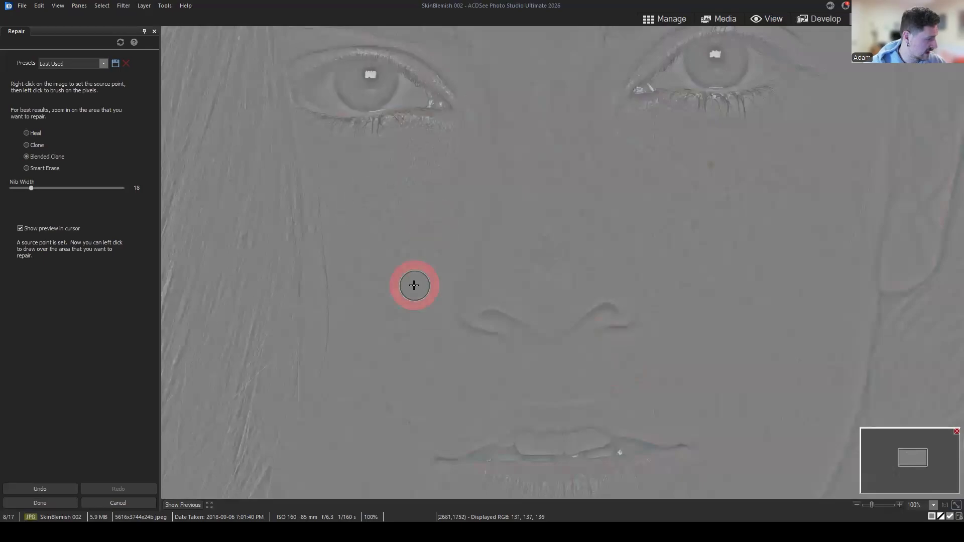
click(402, 254)
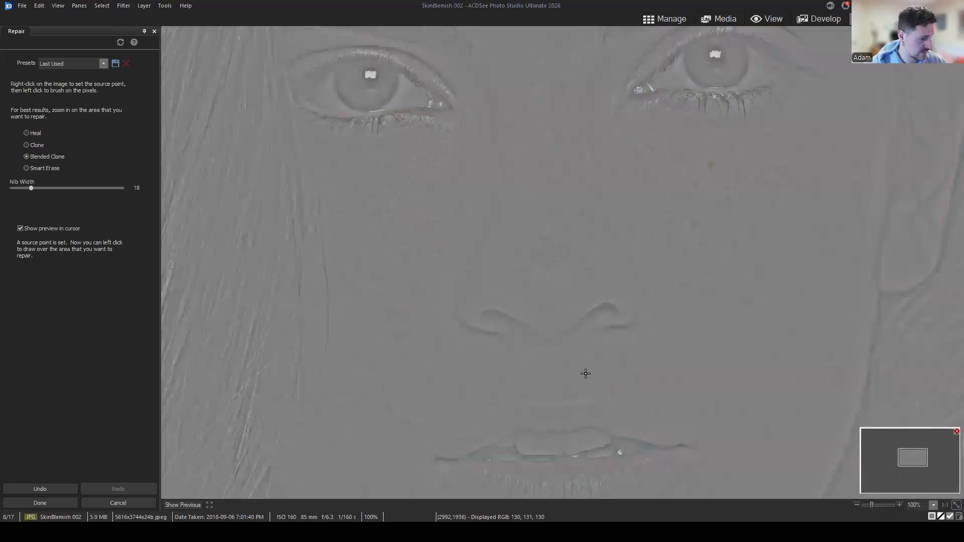
Repair the image-right cheek beside the mouth with the 18 nib, and the chin below the lower lip with a nib width of 21
drag(911, 454, 919, 472)
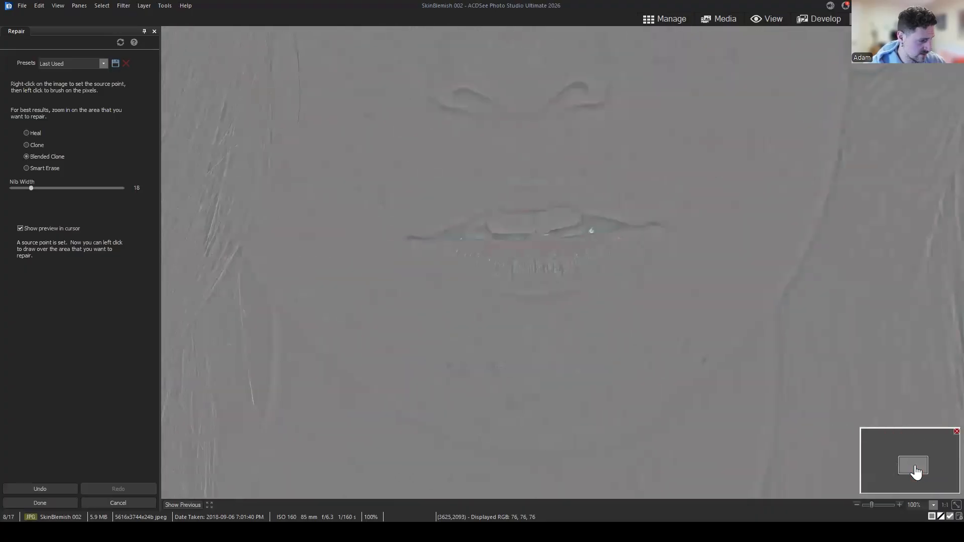
click(648, 208)
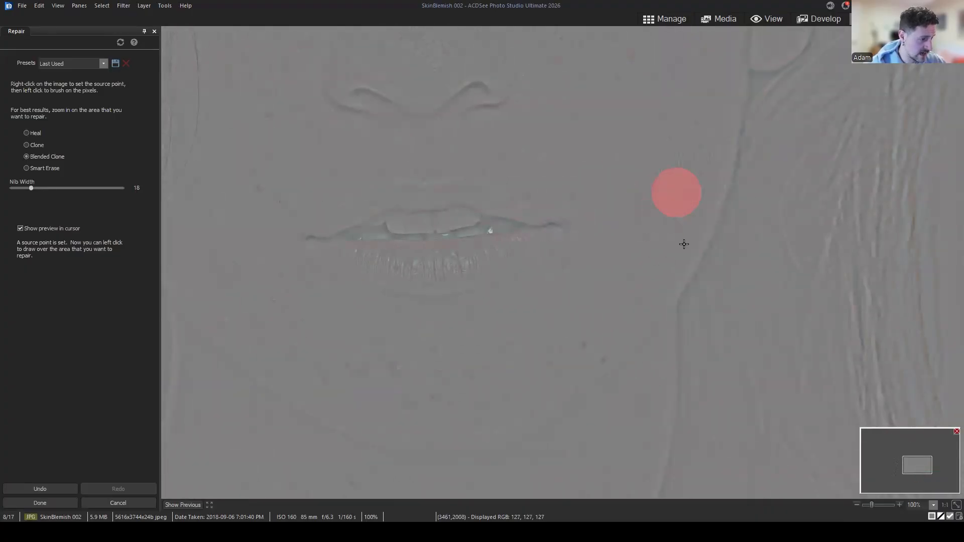
mouse_move(904, 470)
mouse_down()
mouse_move(915, 475)
mouse_move(908, 466)
mouse_up()
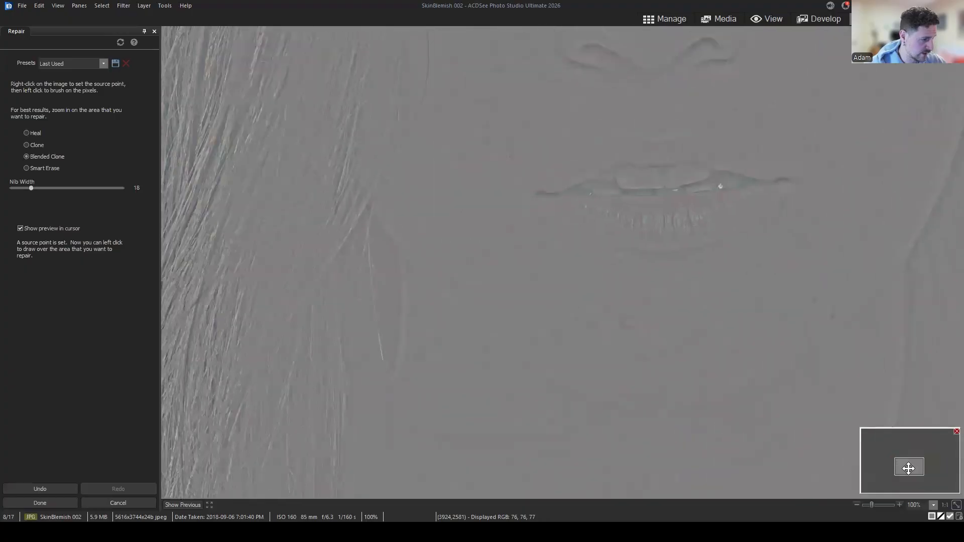
scroll(643, 297, up, 3)
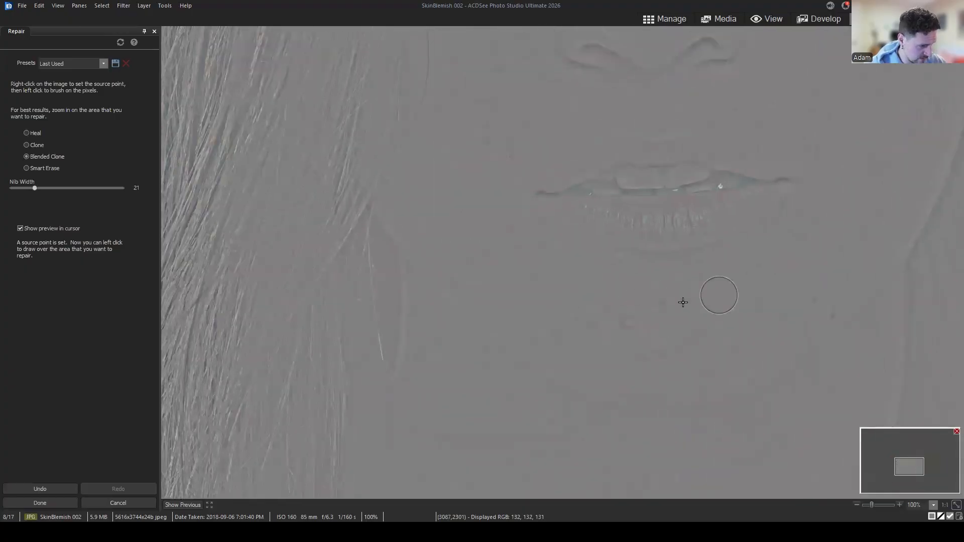
click(641, 293)
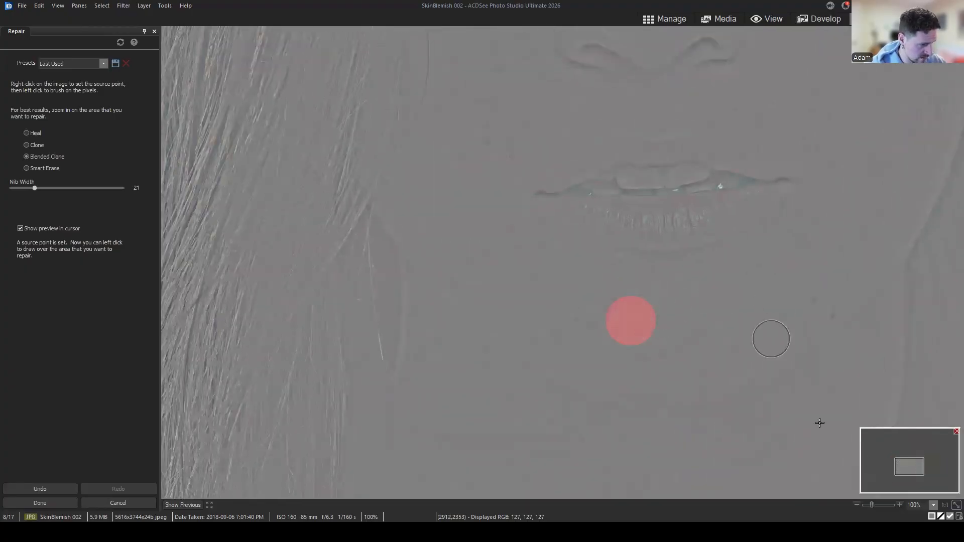
Repair the remaining texture spots across the middle of the chin with a nib width of 16
drag(904, 462, 914, 475)
scroll(576, 342, down, 5)
click(549, 306)
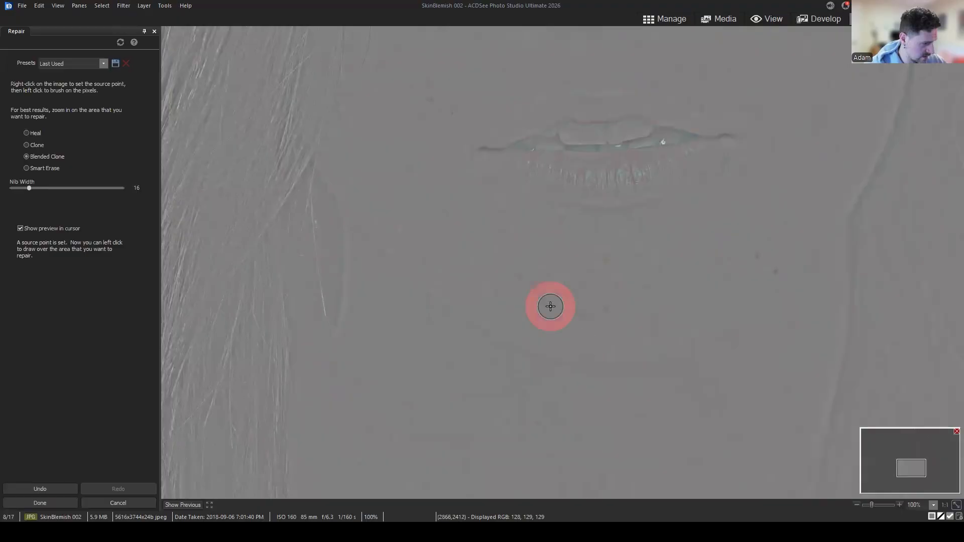
click(605, 308)
click(555, 312)
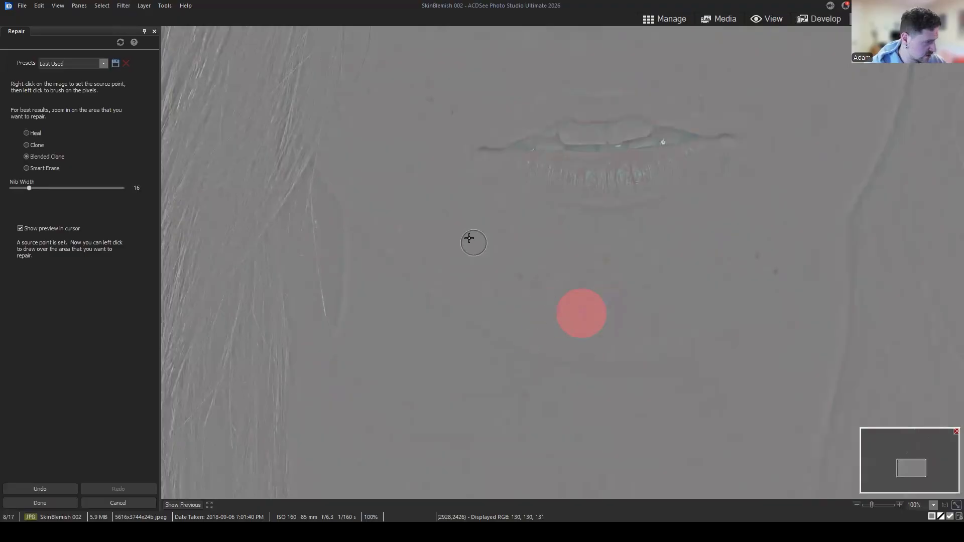
Repair the texture spots along the image-left jaw below the corner of the mouth with the 16 nib
click(449, 209)
click(430, 241)
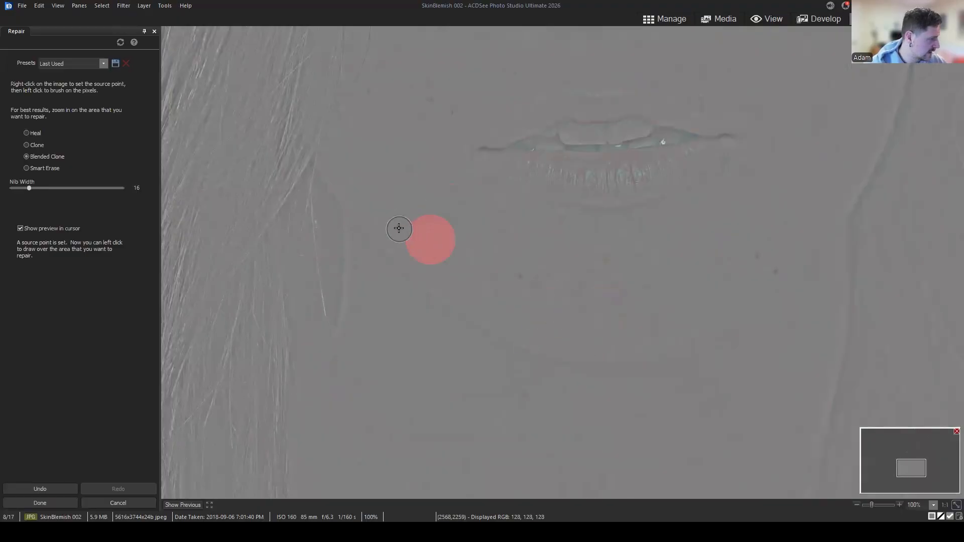
click(398, 229)
click(379, 201)
click(394, 244)
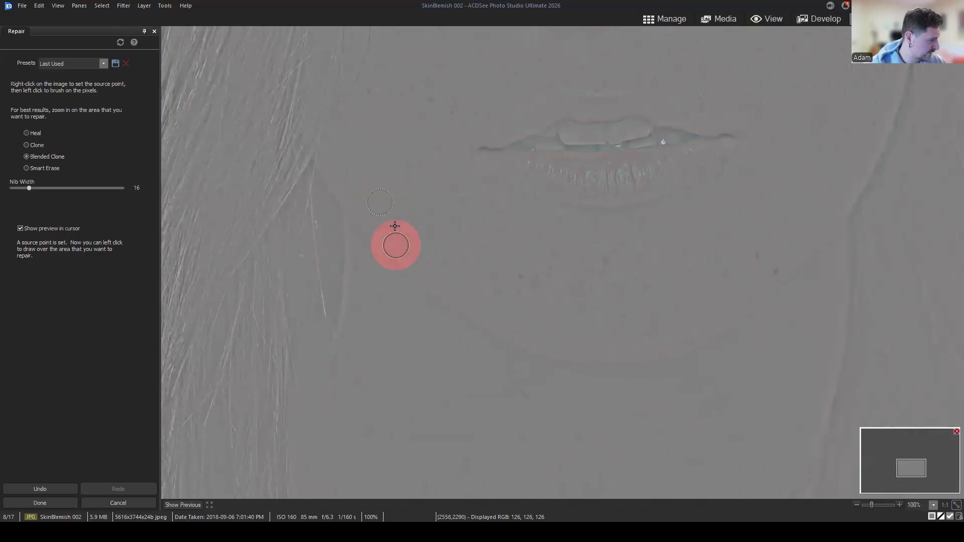
click(404, 236)
click(465, 256)
click(376, 207)
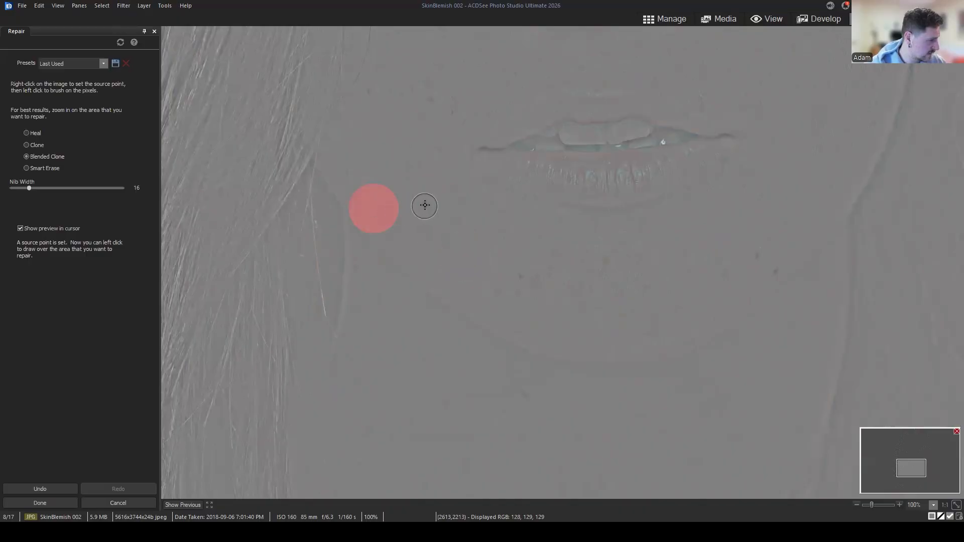
Repair the texture spots on the image-left cheek level with the corner of the mouth, reducing the nib width to 11
click(430, 206)
scroll(415, 188, down, 5)
click(408, 187)
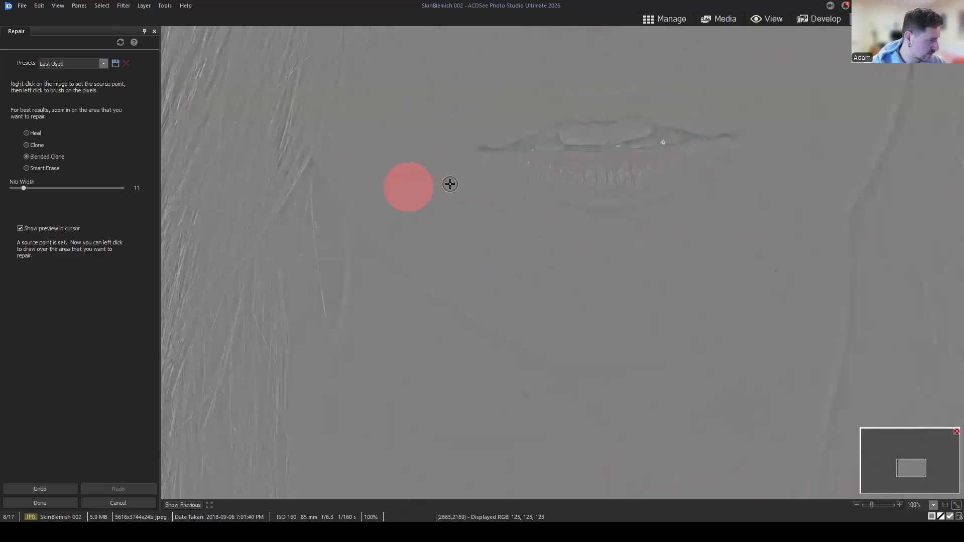
click(451, 182)
Repair the texture spots on the image-left cheek just above the corner of the mouth with a nib width of 15
scroll(437, 168, up, 3)
mouse_move(506, 142)
mouse_down()
mouse_move(502, 236)
mouse_move(470, 282)
mouse_up()
click(405, 247)
scroll(442, 228, up, 1)
click(442, 228)
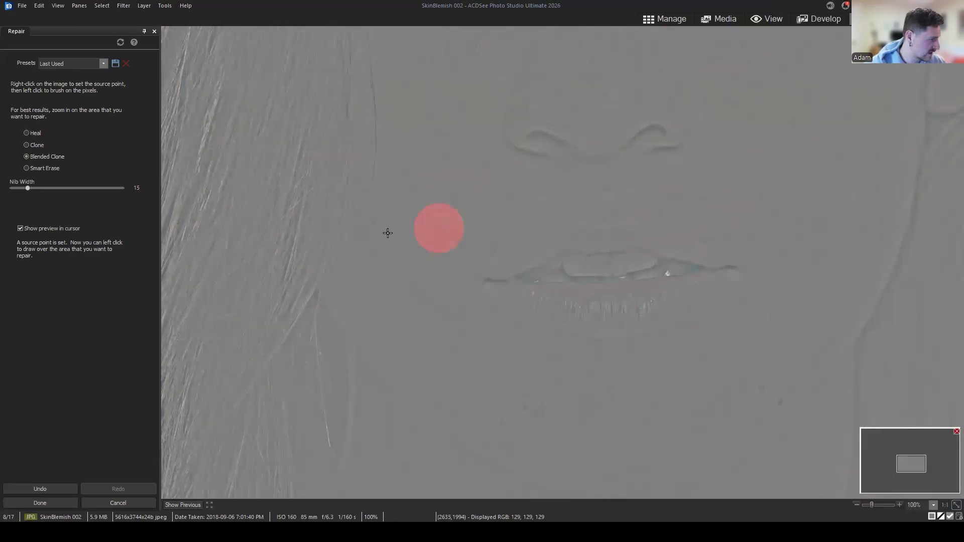
click(400, 237)
click(432, 230)
Repair the texture spots on the image-left cheek level with the nostrils using the 15 nib
drag(407, 213, 392, 254)
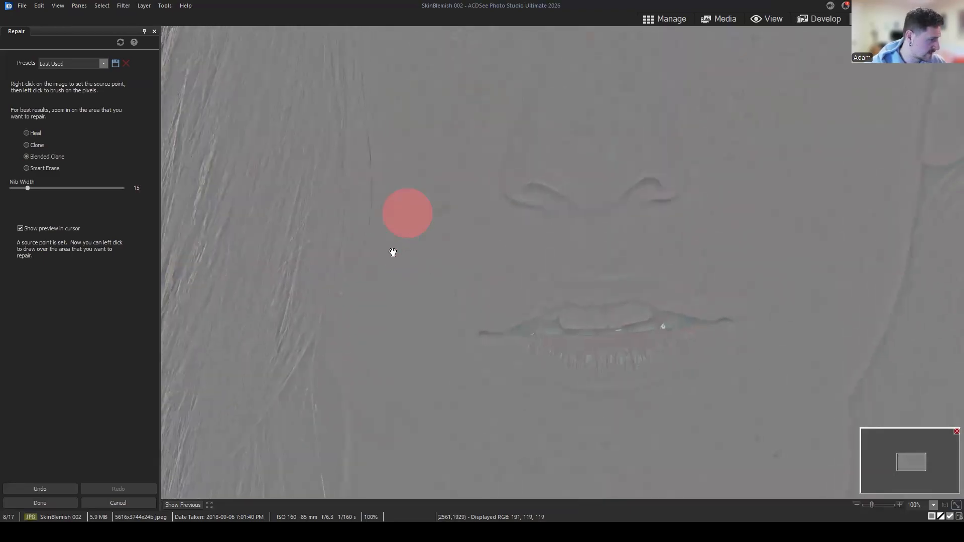
right_click(403, 233)
click(436, 215)
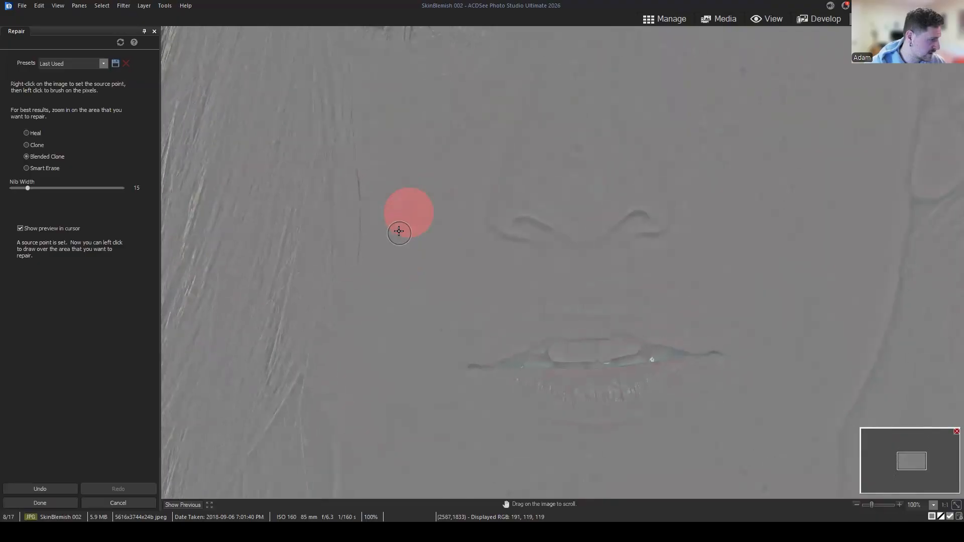
Repair the texture spot on the image-right cheek below the eye with the 15 nib
mouse_move(532, 266)
mouse_down()
mouse_move(473, 320)
mouse_move(442, 327)
mouse_up()
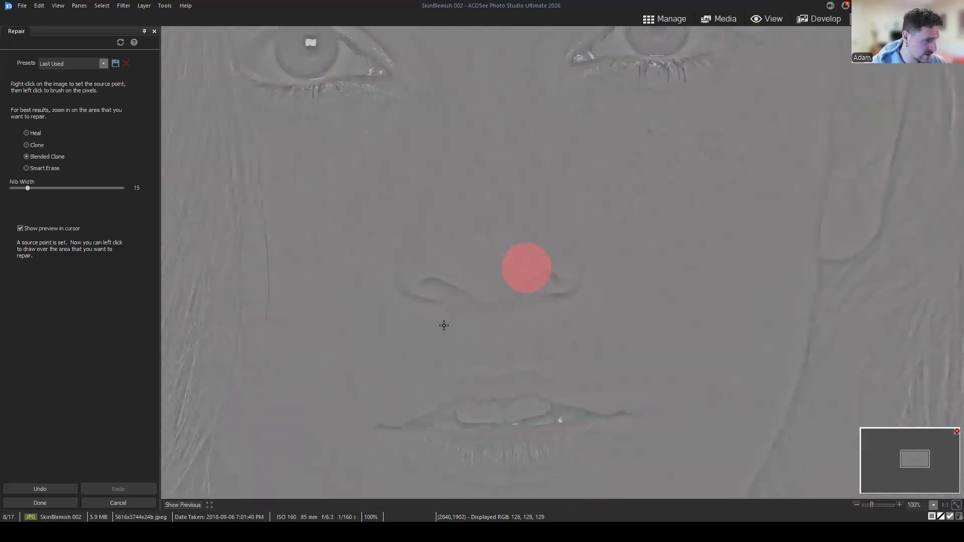
right_click(652, 194)
click(630, 193)
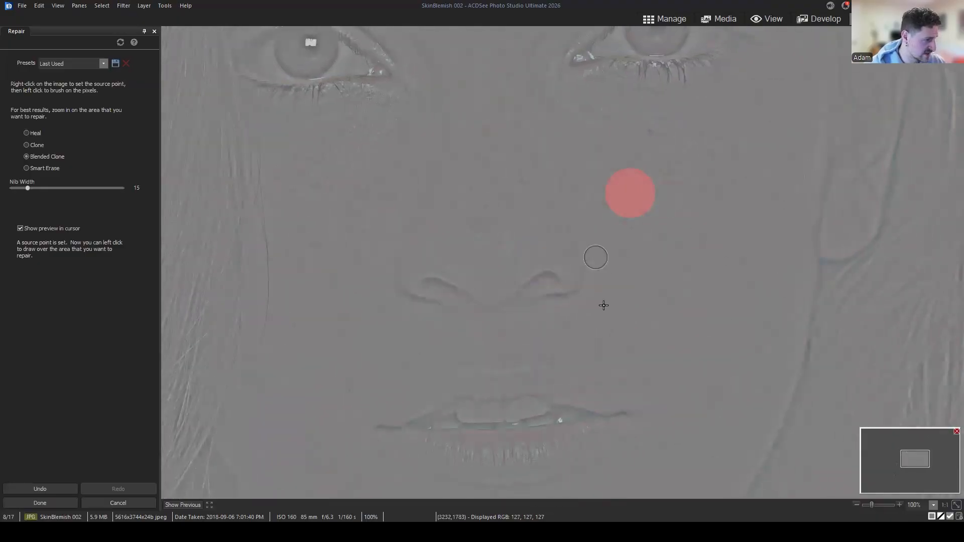
Examine the repaired skin texture around the eyes, cheeks, mouth and chin, and across the whole portrait
drag(606, 138, 511, 312)
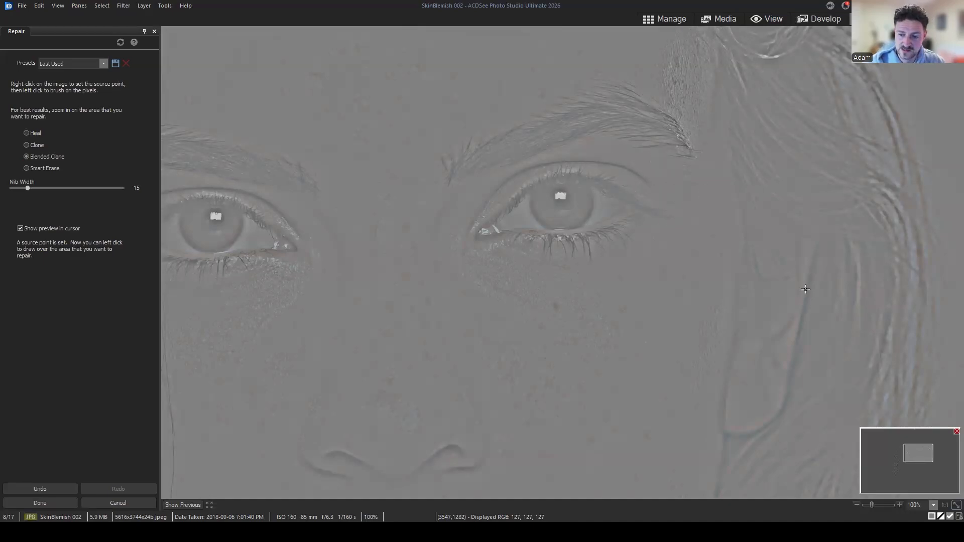
mouse_move(620, 271)
mouse_down()
mouse_move(642, 198)
mouse_move(711, 243)
mouse_up()
mouse_move(549, 231)
mouse_down()
mouse_move(642, 226)
mouse_move(610, 182)
mouse_up()
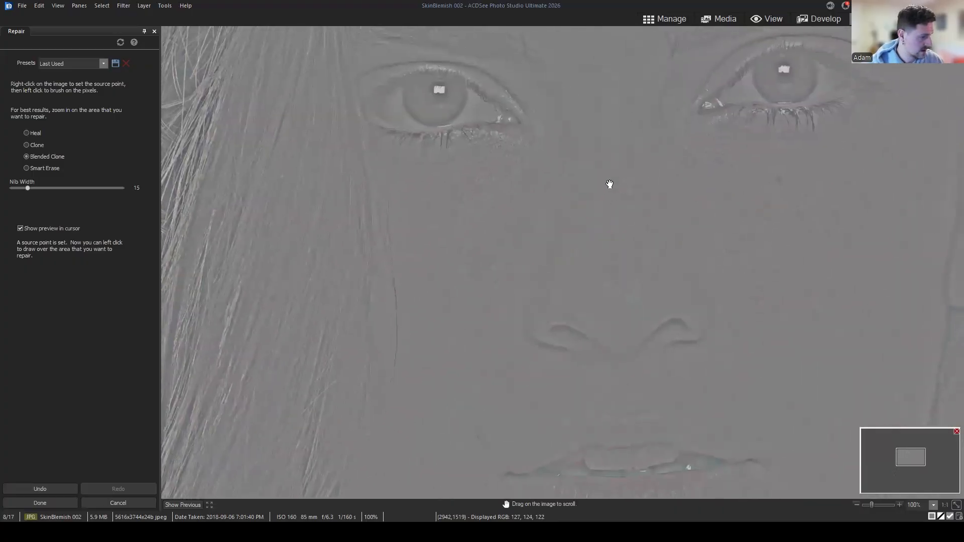
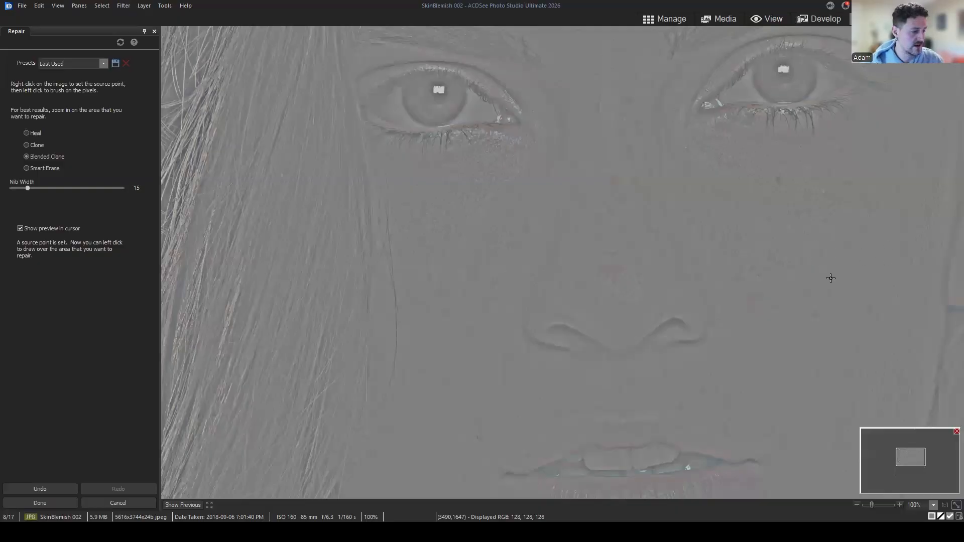
mouse_move(722, 241)
mouse_down()
mouse_move(659, 120)
mouse_move(674, 144)
mouse_move(672, 115)
mouse_up()
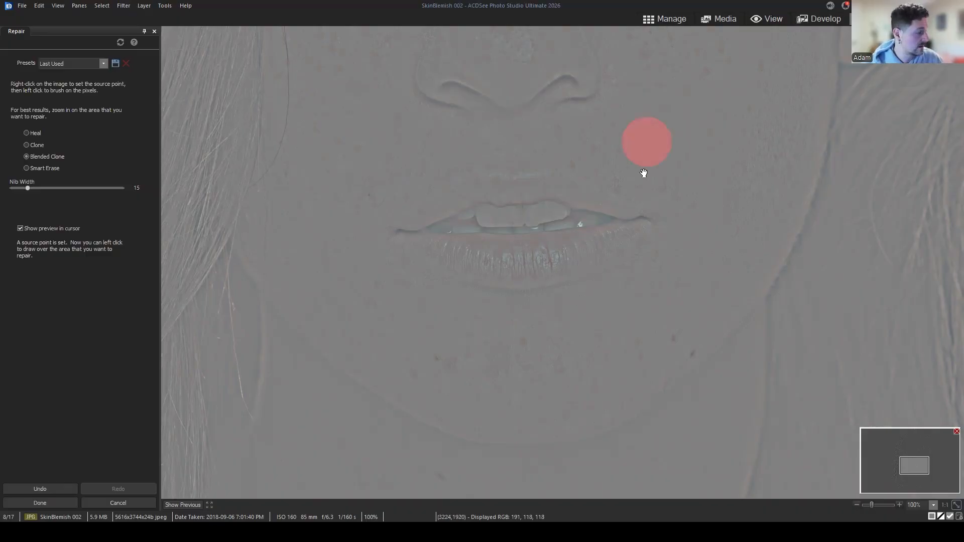
drag(642, 172, 703, 333)
drag(685, 200, 617, 226)
scroll(616, 226, down, 10)
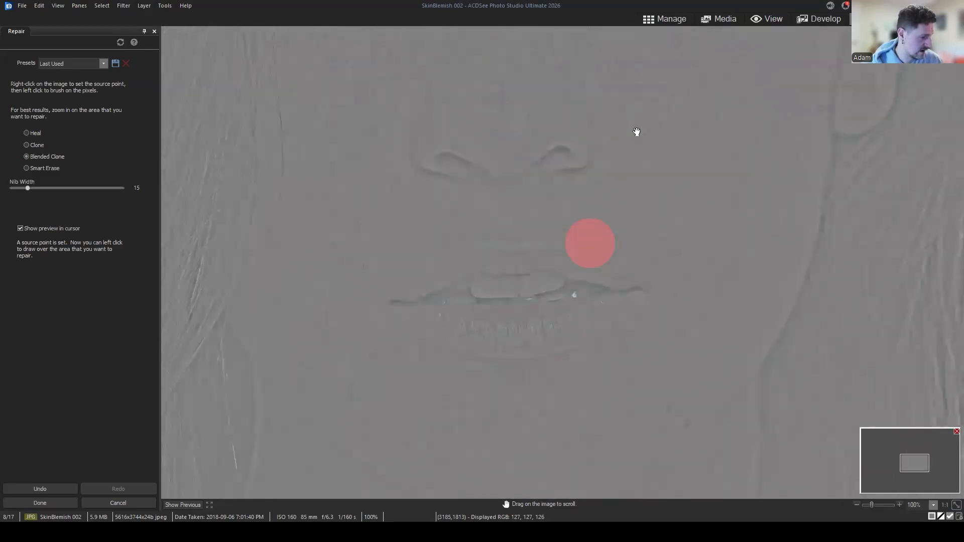
scroll(678, 231, down, 5)
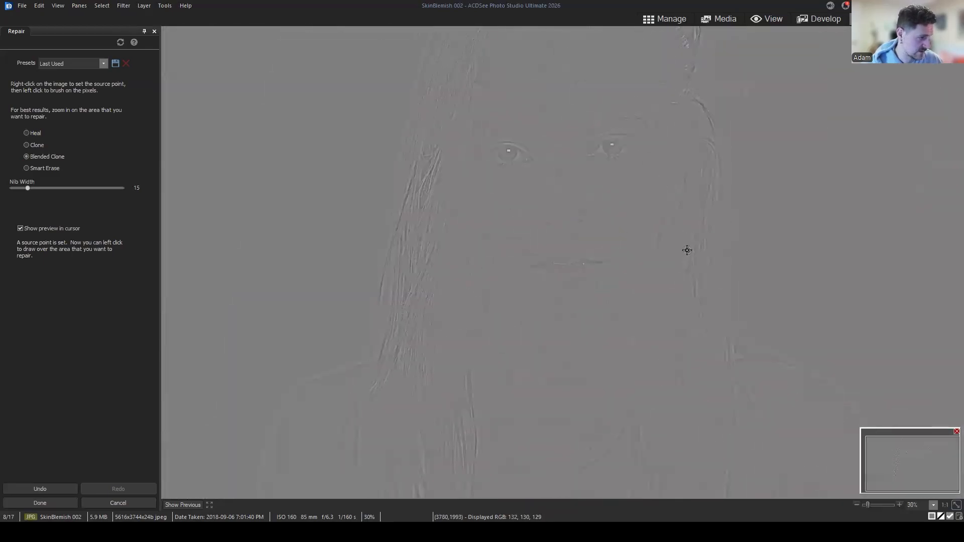
drag(705, 187, 689, 215)
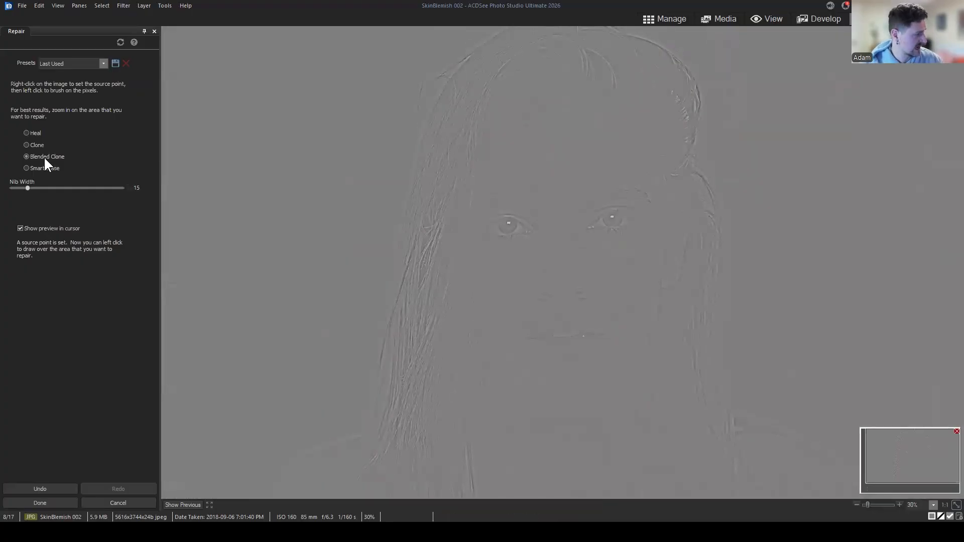
Apply the texture repairs, select the Blemish (LF) layer and make it visible
scroll(577, 157, up, 4)
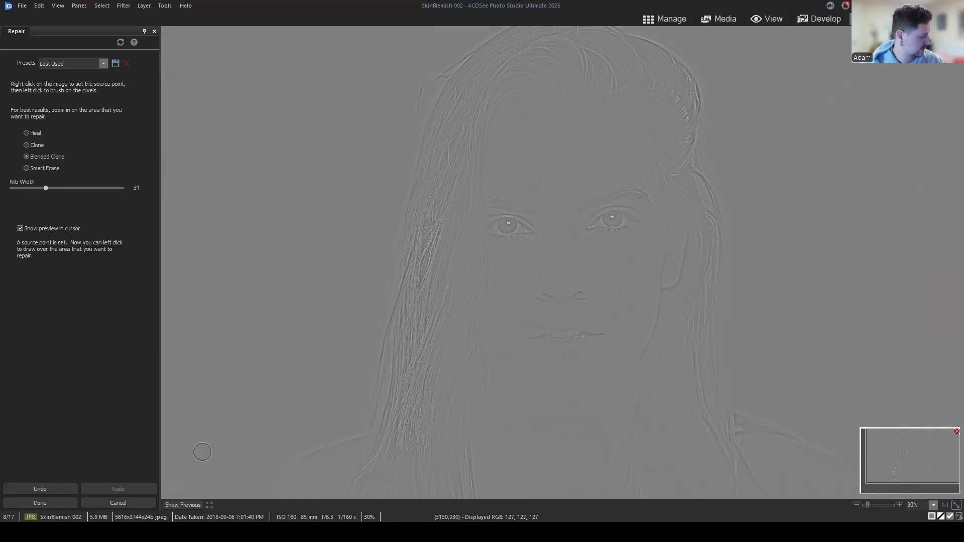
click(39, 503)
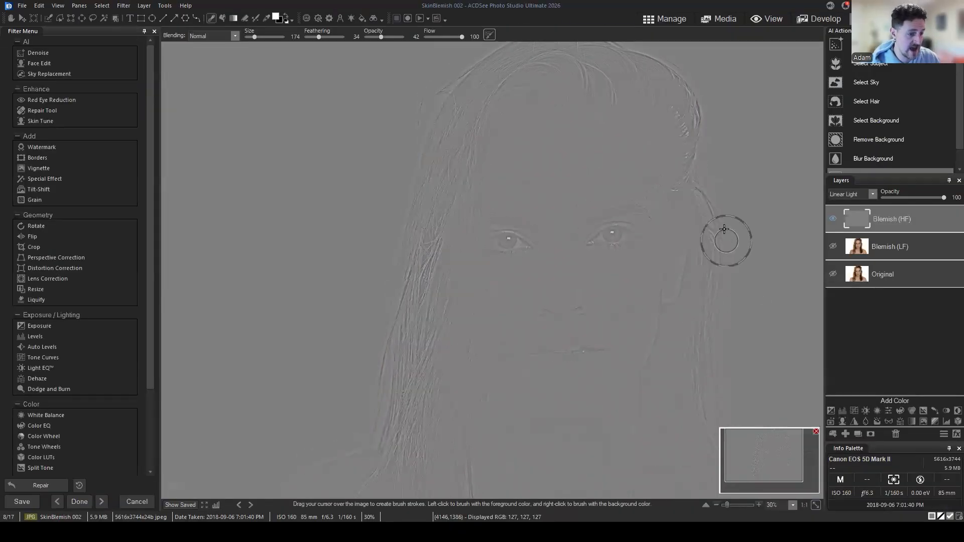
scroll(658, 221, down, 1)
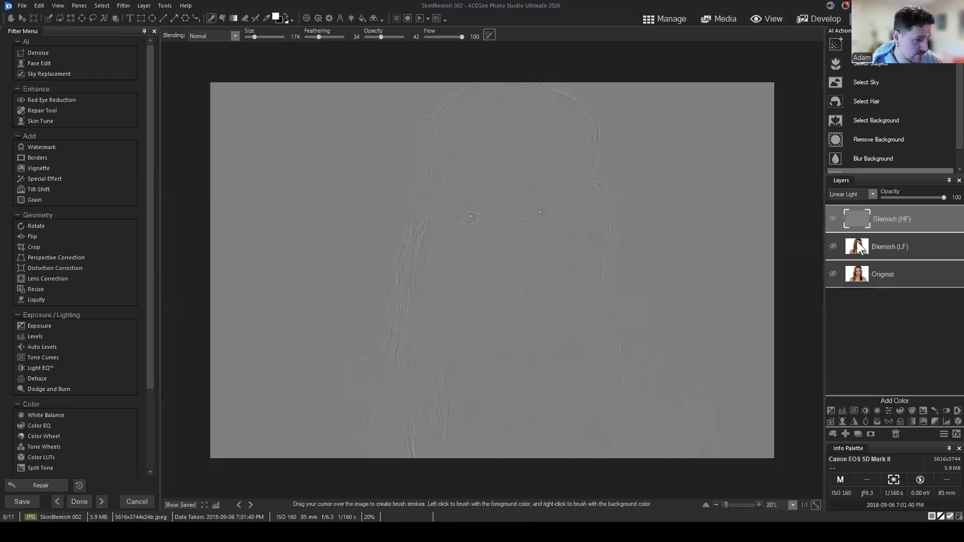
click(906, 215)
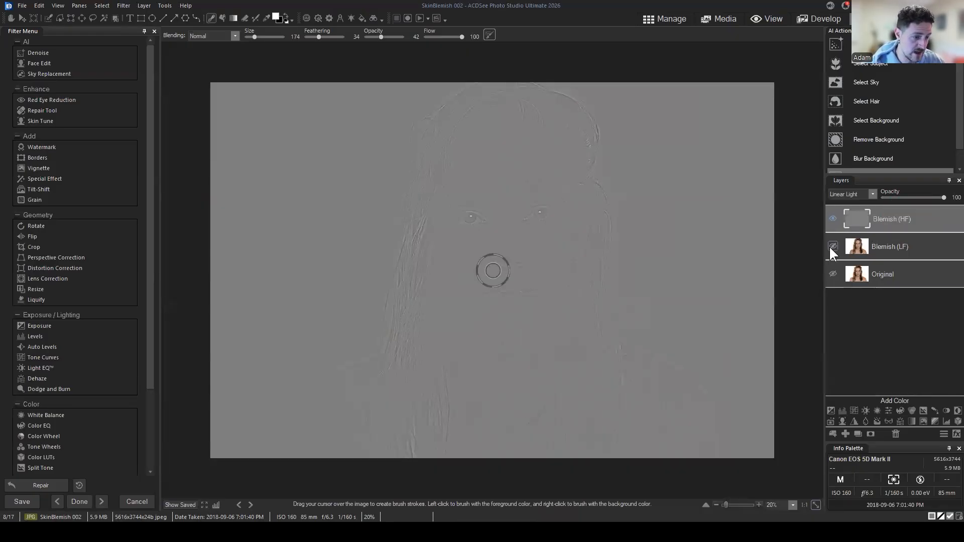
click(899, 243)
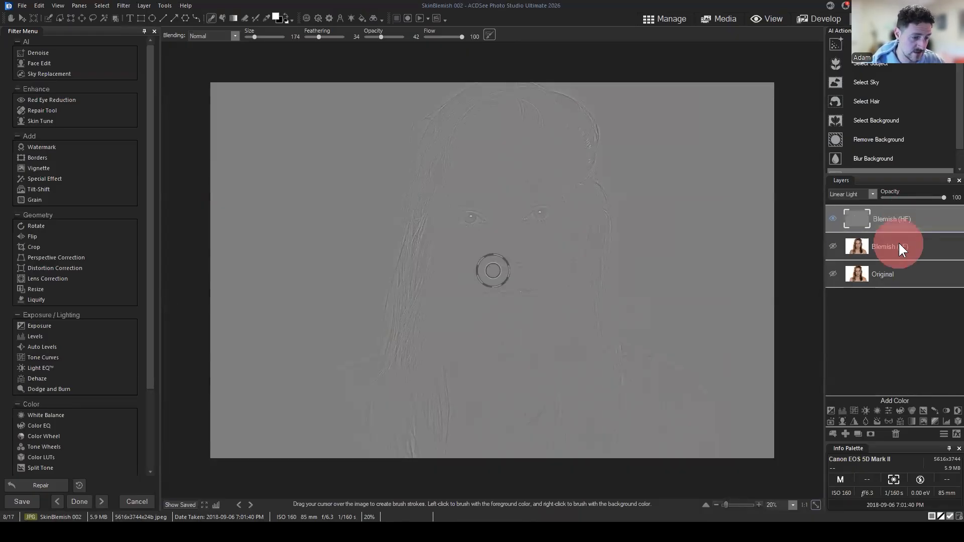
click(835, 246)
scroll(683, 224, up, 1)
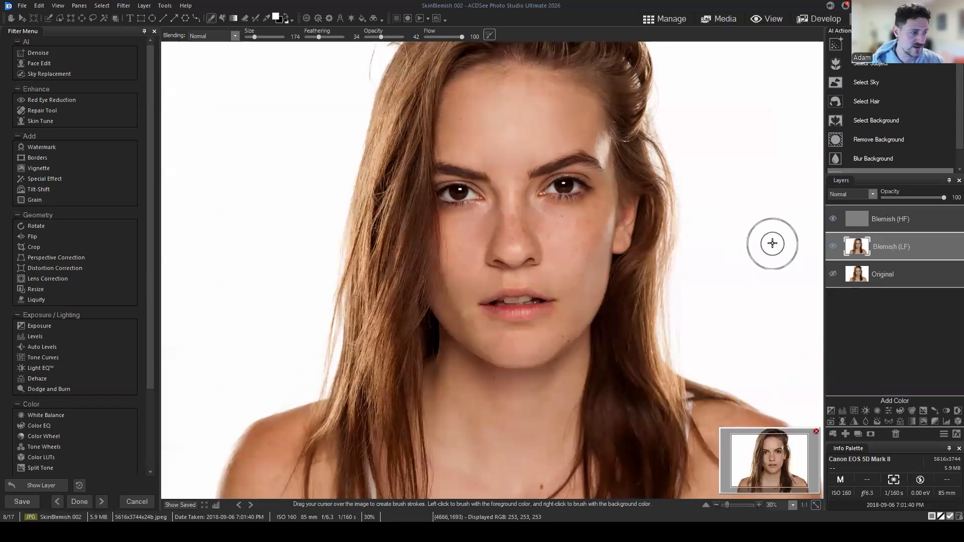
drag(774, 470, 769, 457)
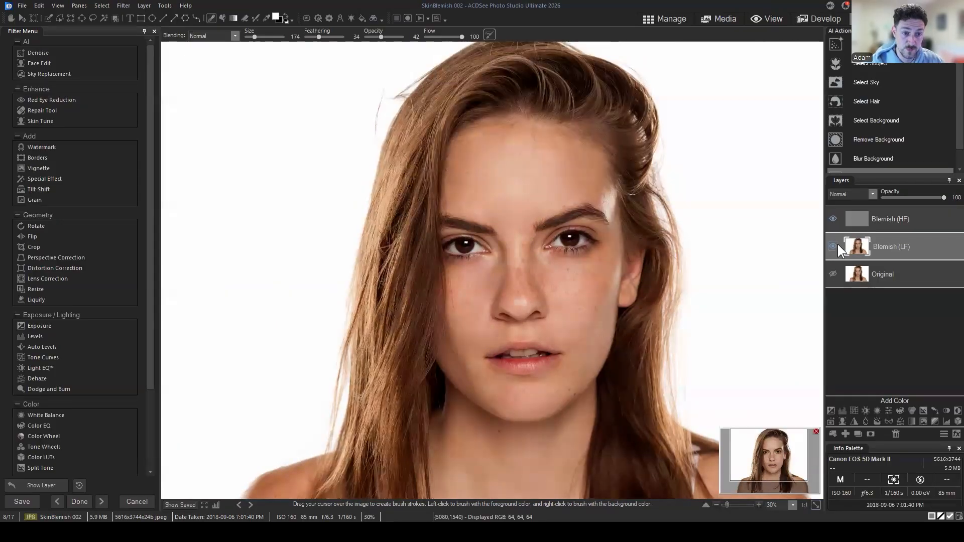
Move the Original layer to the top of the layer stack and toggle its visibility to compare before and after, leaving it hidden
drag(902, 278, 900, 203)
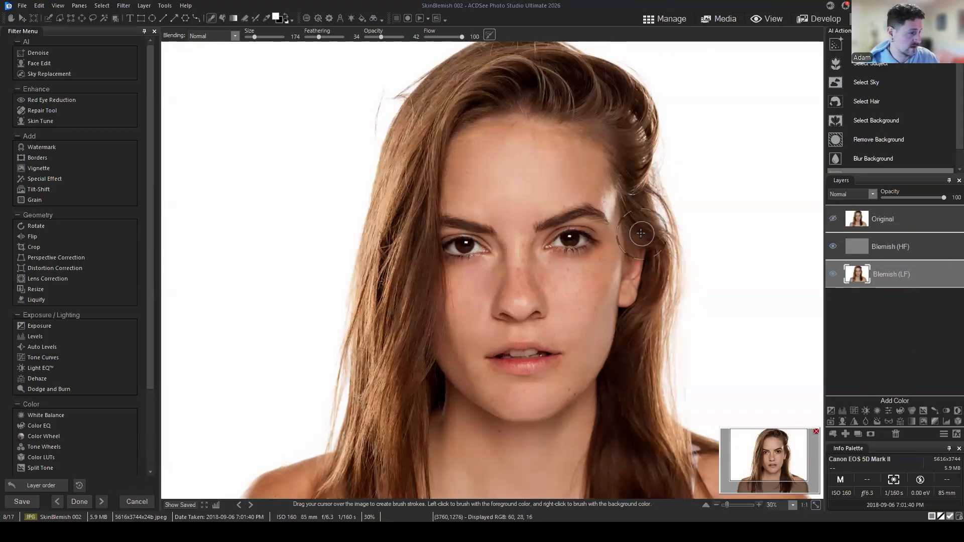
drag(648, 241, 627, 234)
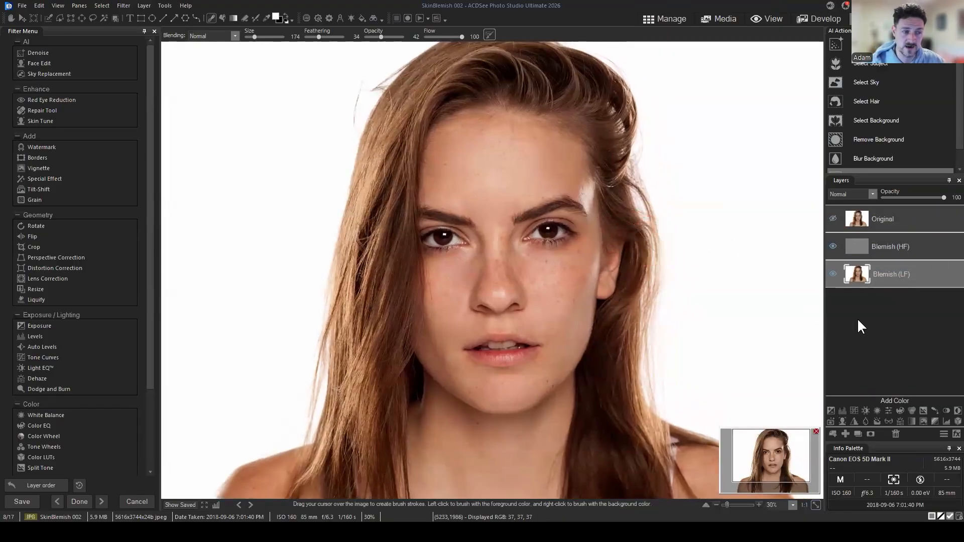
click(834, 219)
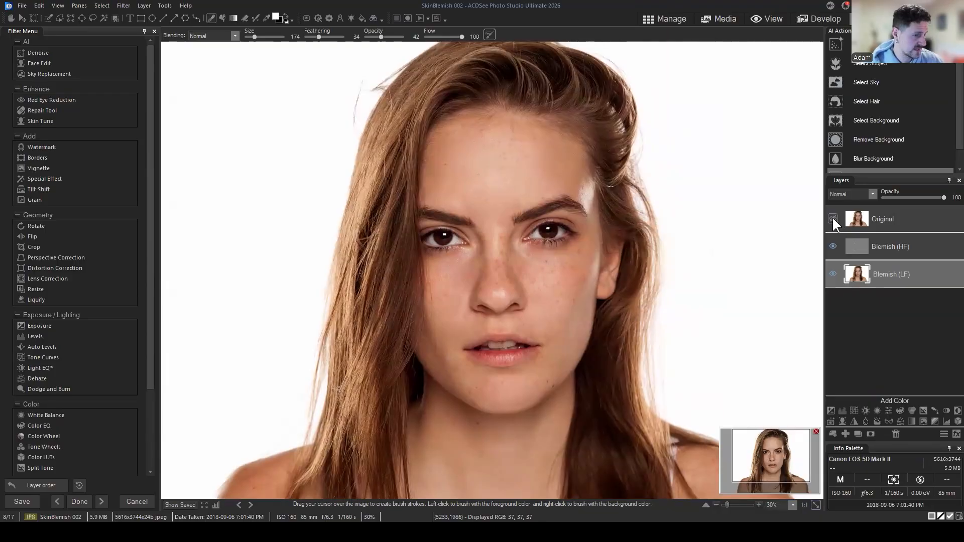
click(833, 219)
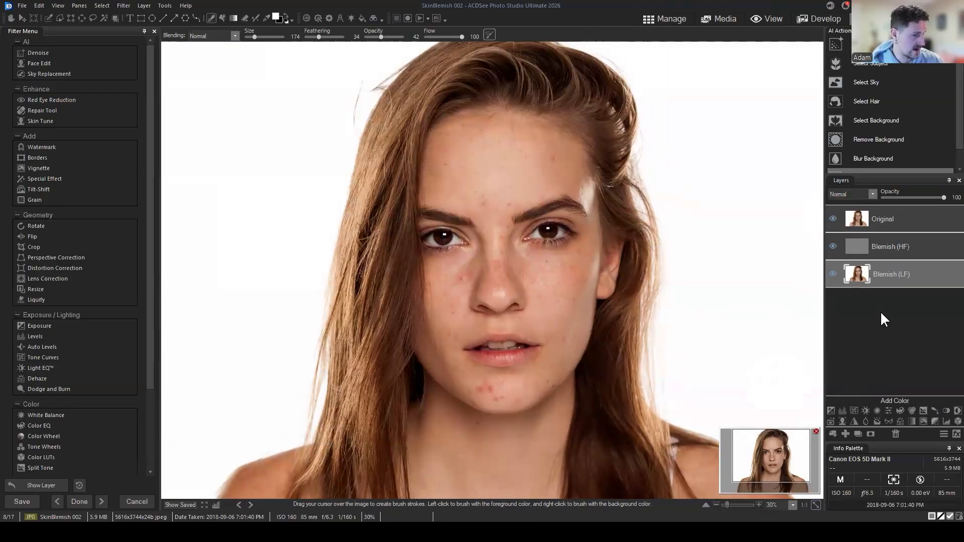
click(833, 219)
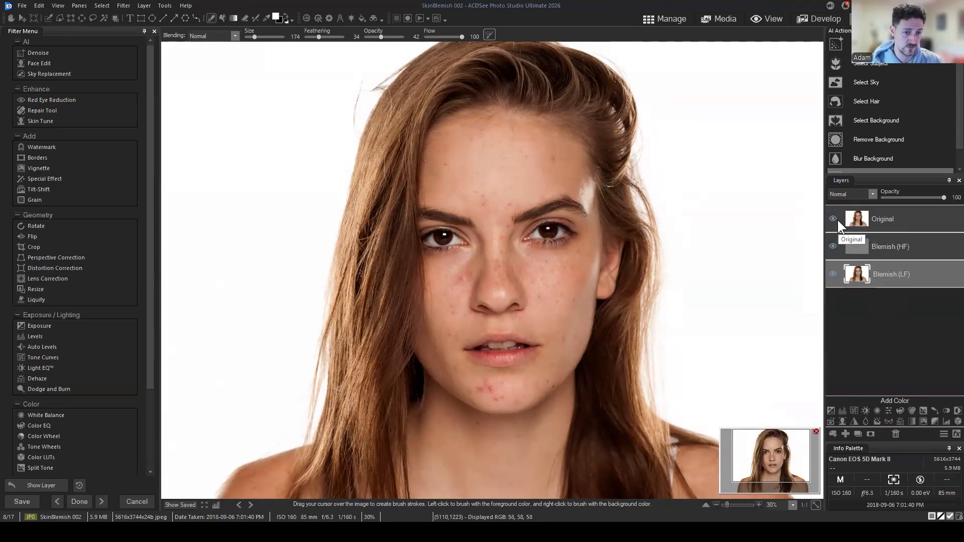
click(834, 219)
click(834, 219)
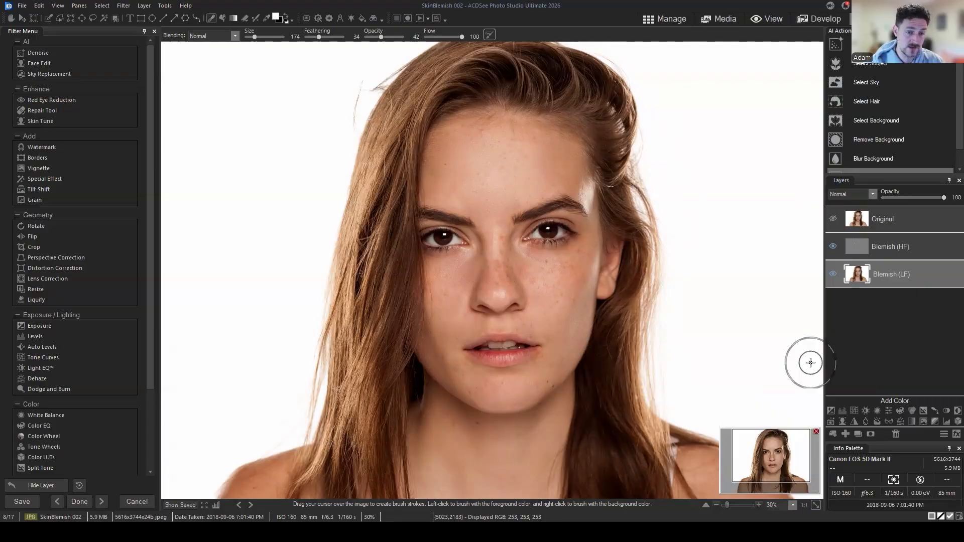
Examine the retouched skin on the face up close and in the wider portrait
scroll(570, 280, up, 4)
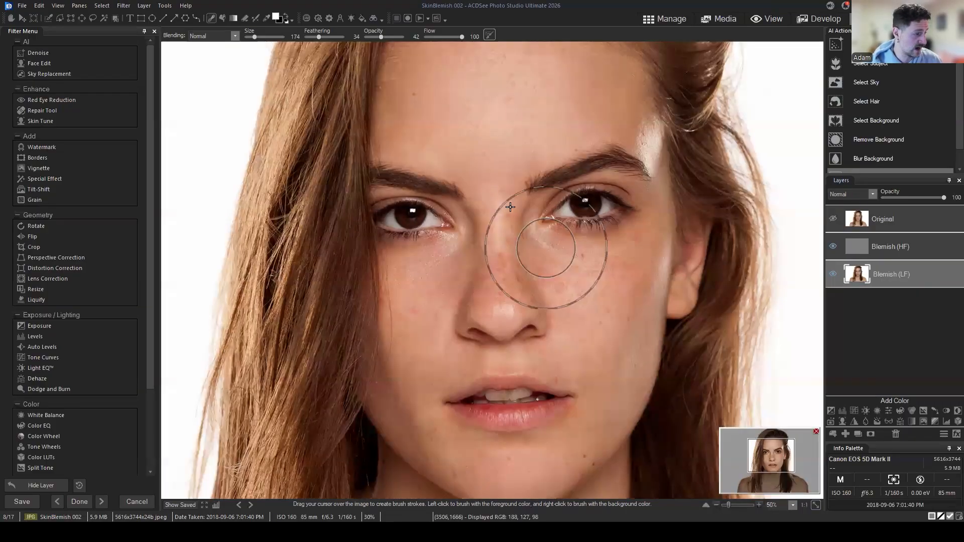
mouse_move(771, 467)
mouse_down()
mouse_move(774, 455)
mouse_move(765, 458)
mouse_move(772, 471)
mouse_up()
scroll(528, 265, down, 2)
scroll(552, 238, down, 2)
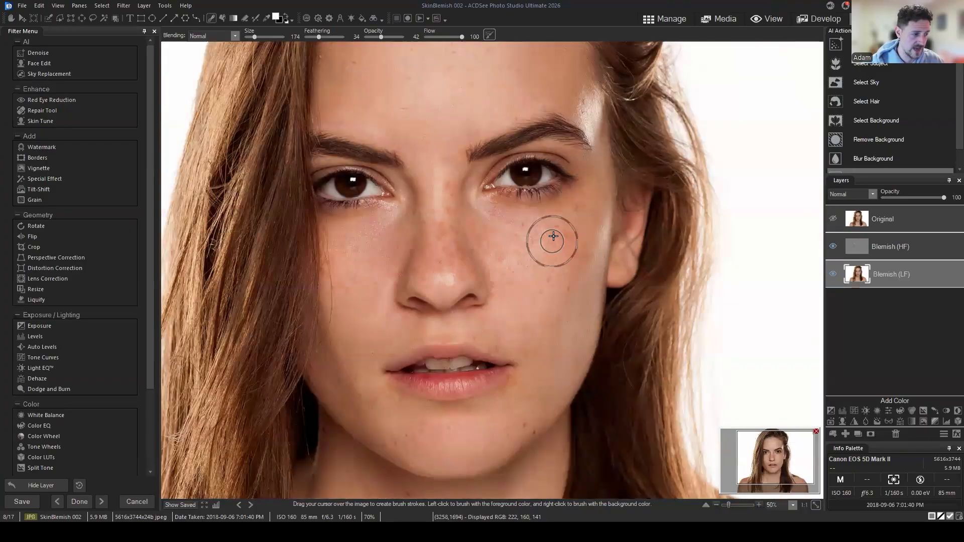
scroll(553, 237, down, 1)
scroll(721, 398, up, 1)
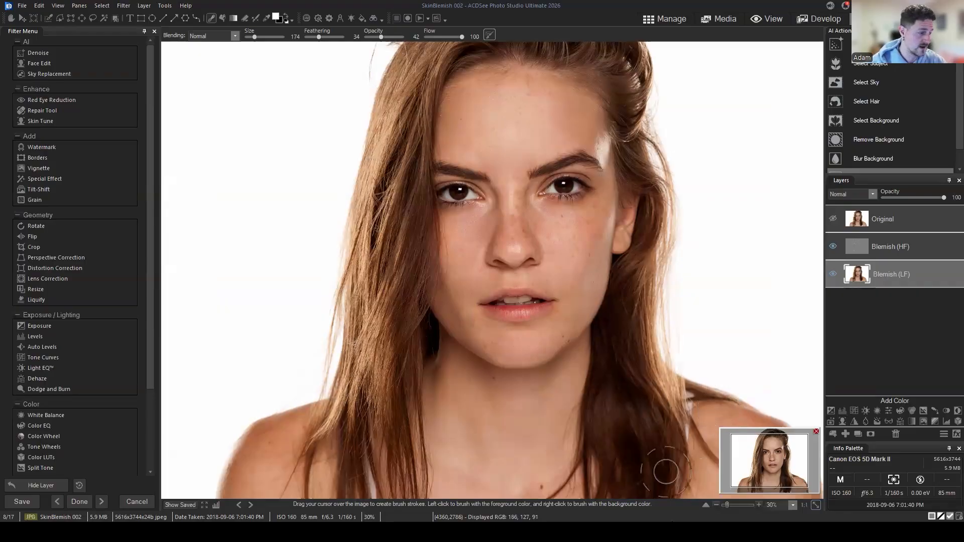
drag(772, 463, 769, 464)
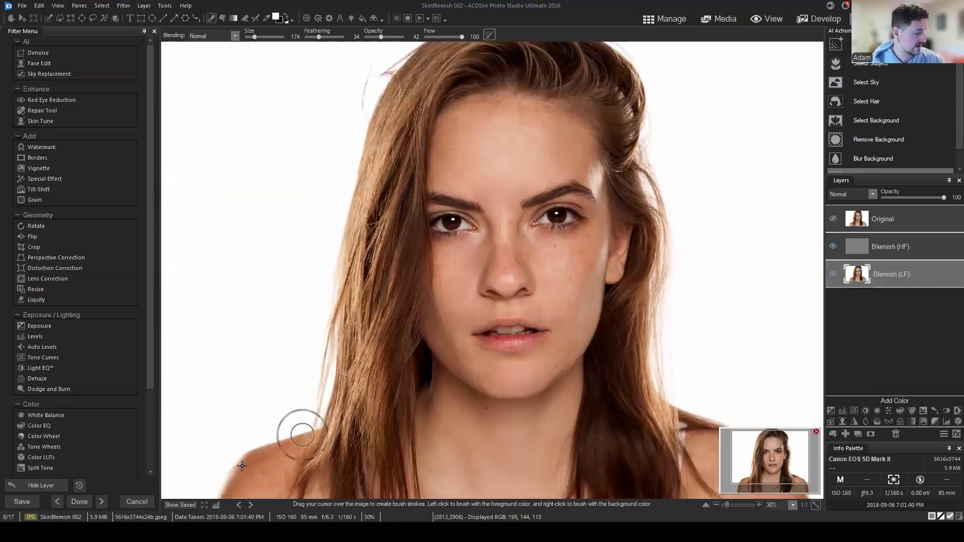
Compare the retouched portrait with the unedited one by repeatedly showing and hiding the Original layer
click(833, 220)
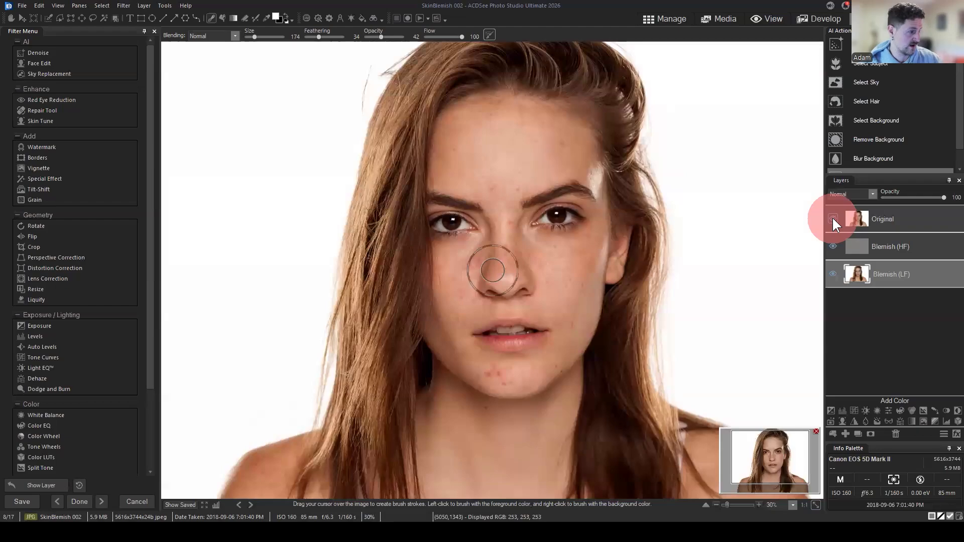
click(833, 219)
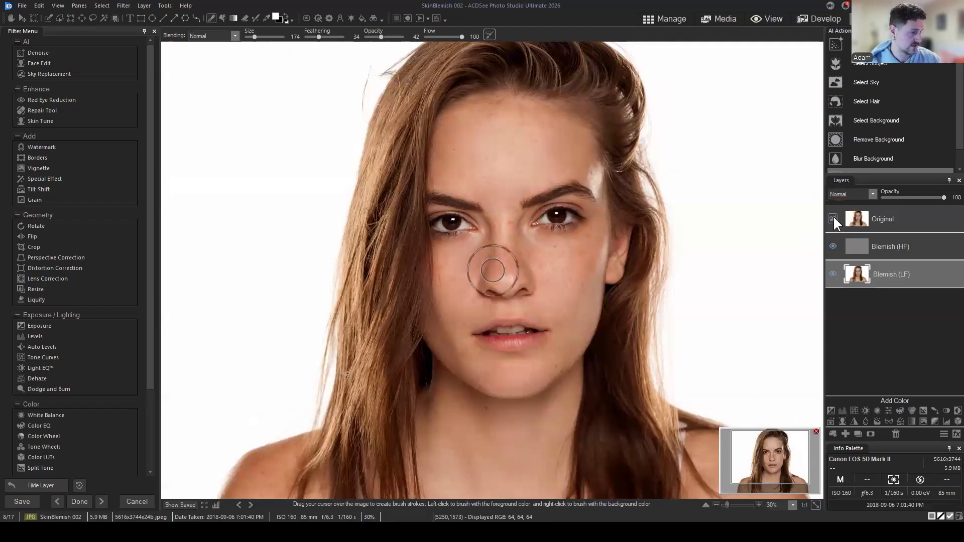
click(833, 219)
click(833, 220)
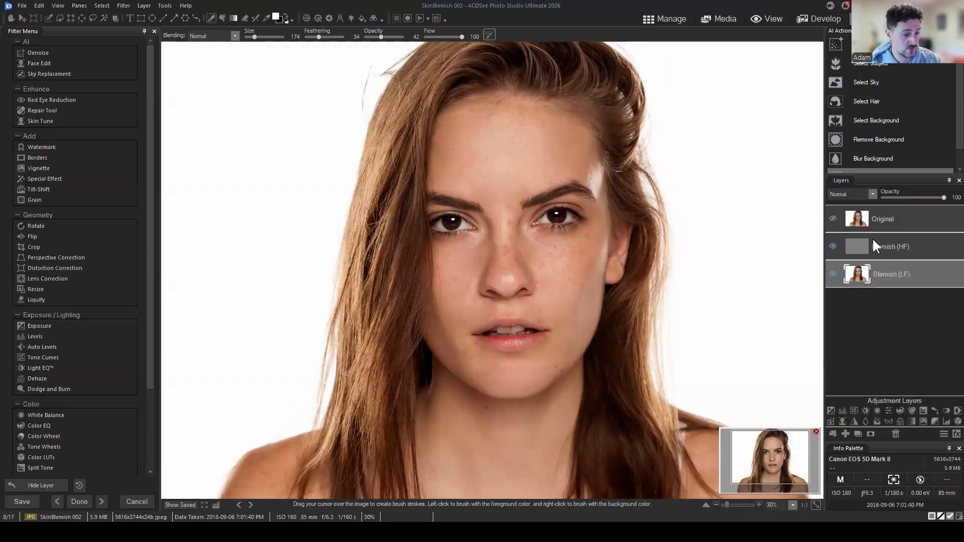
click(833, 220)
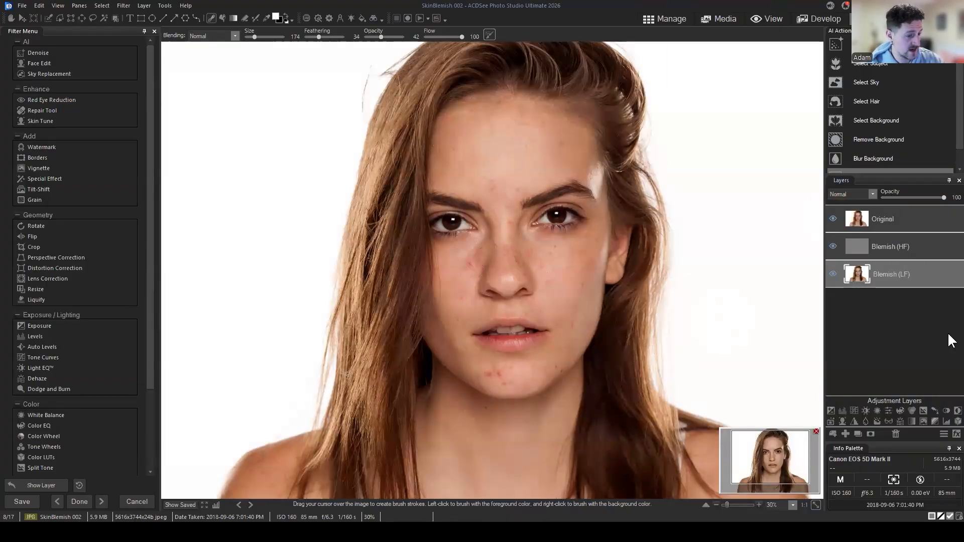
click(912, 278)
click(835, 220)
click(894, 213)
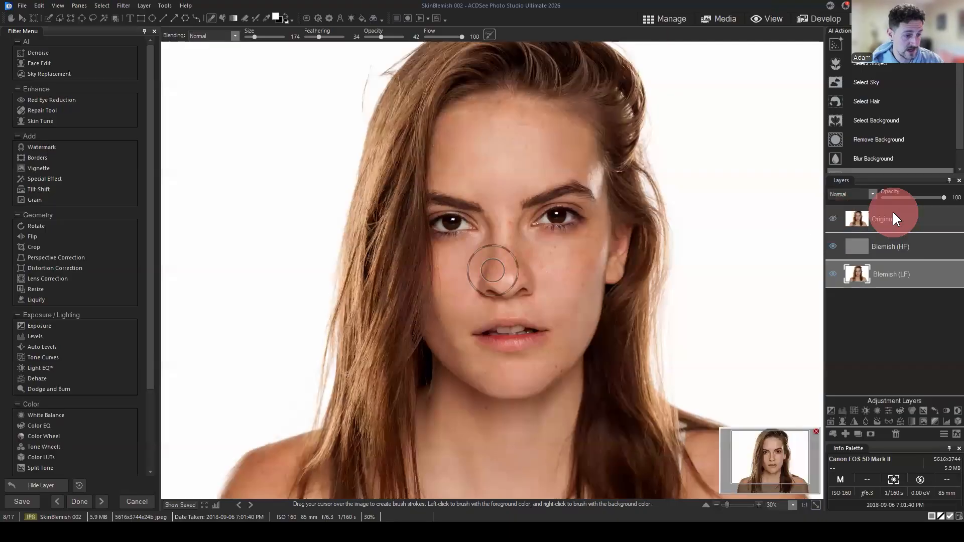
Look up the Frequency Separation command for the Original layer, and compare the portrait with that layer shown and hidden
right_click(892, 212)
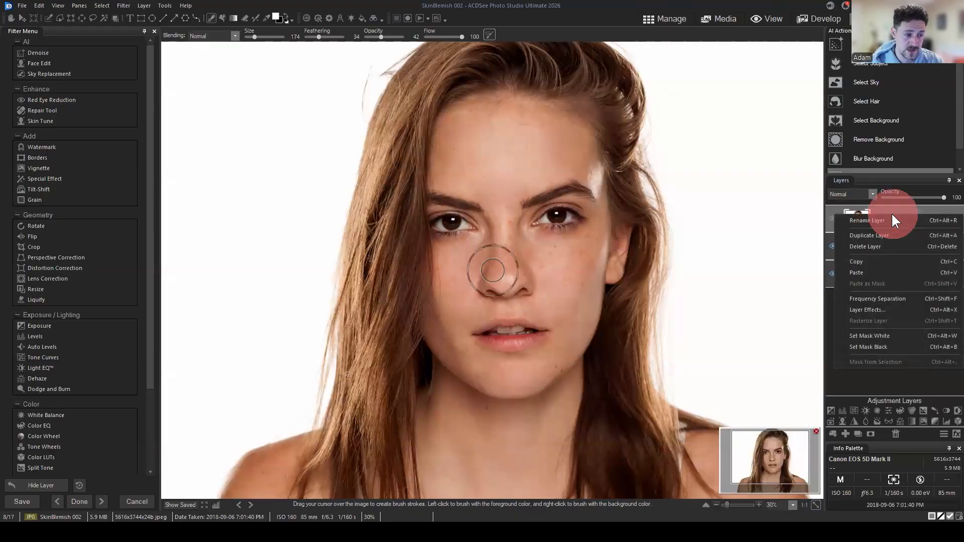
click(869, 299)
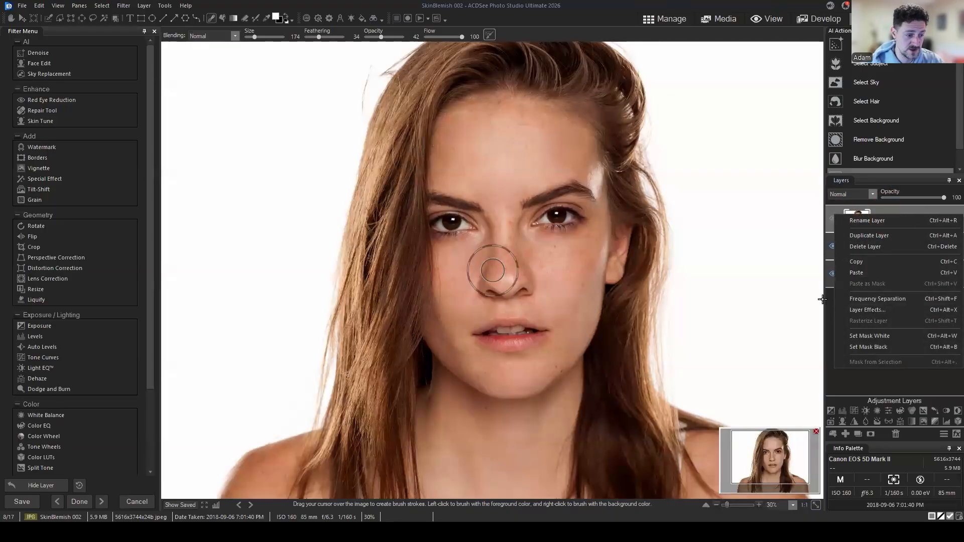
click(829, 221)
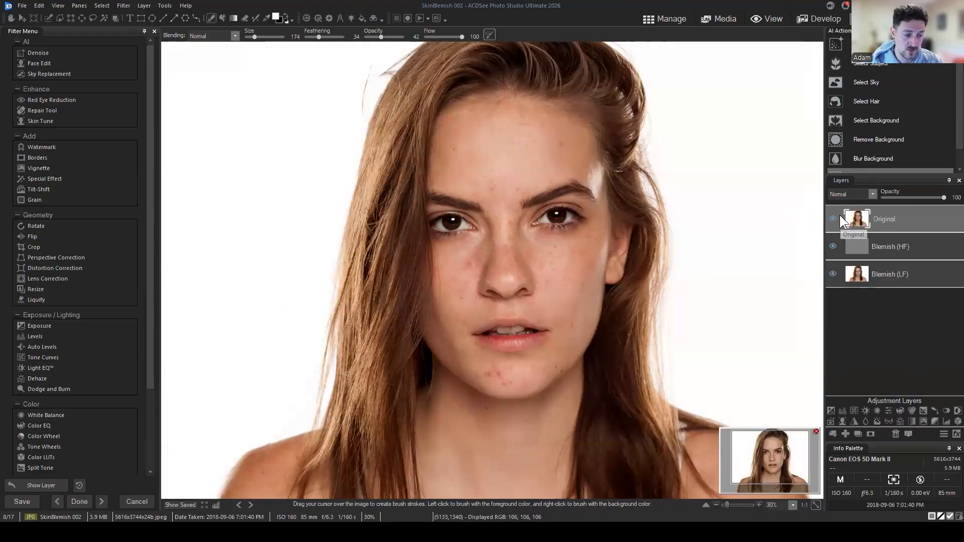
click(904, 275)
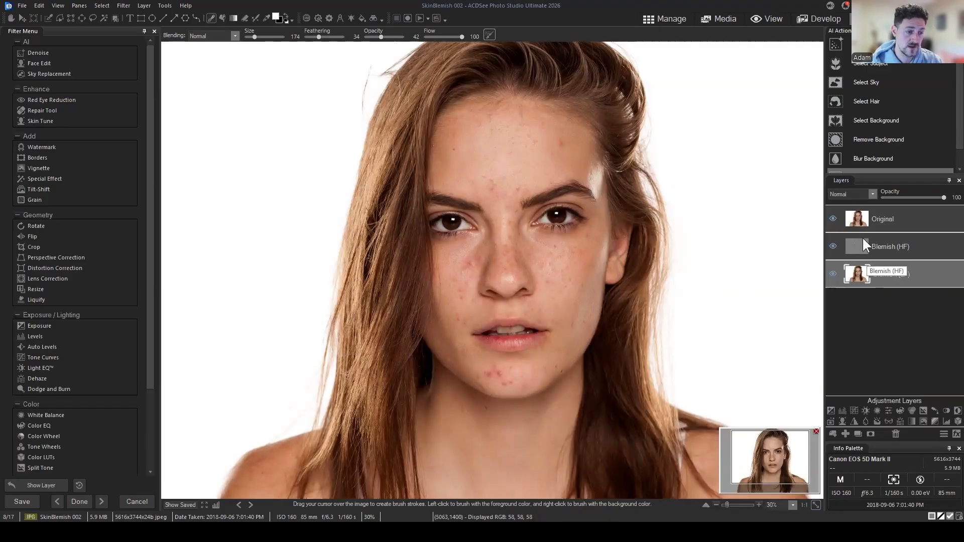
click(833, 218)
Review the two frequency separation layers by selecting Blemish (HF) and finally Blemish (LF)
click(908, 241)
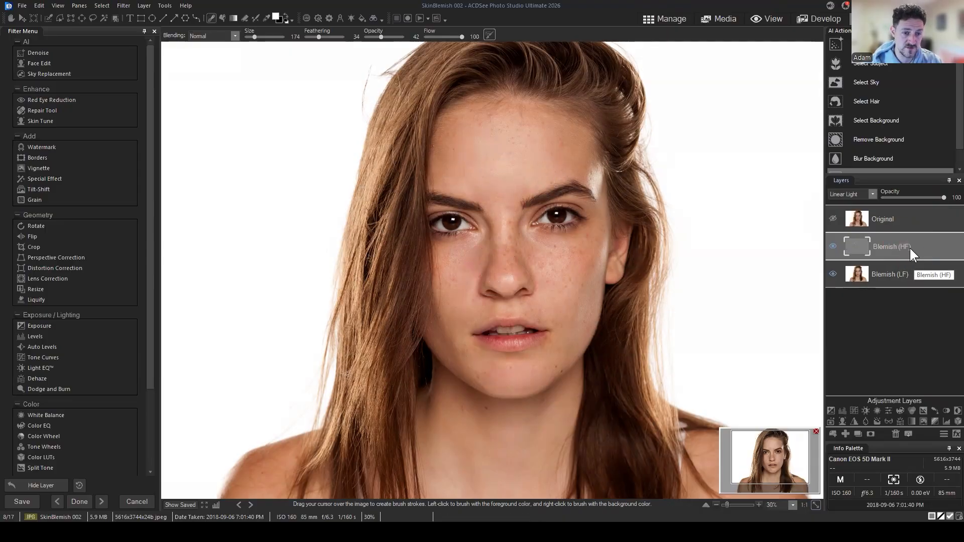
click(918, 243)
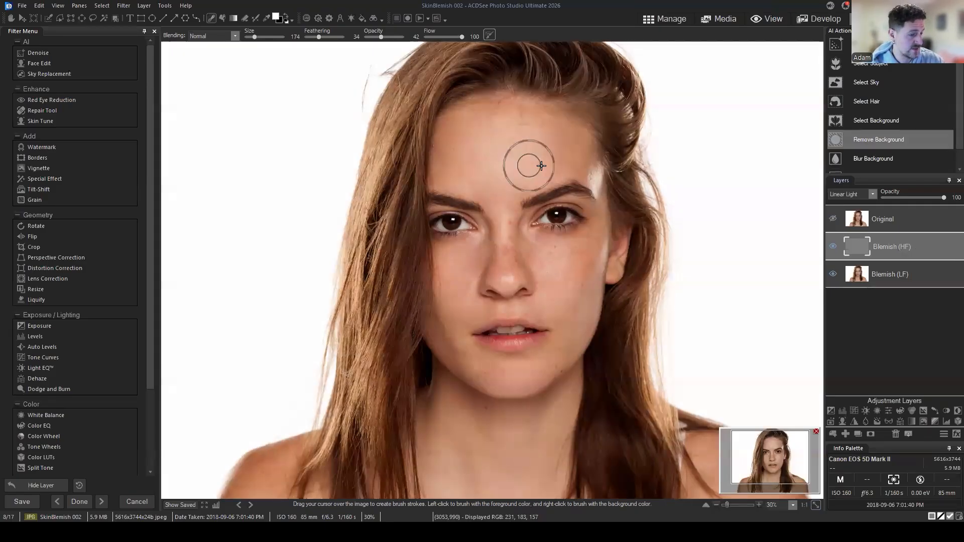
click(915, 244)
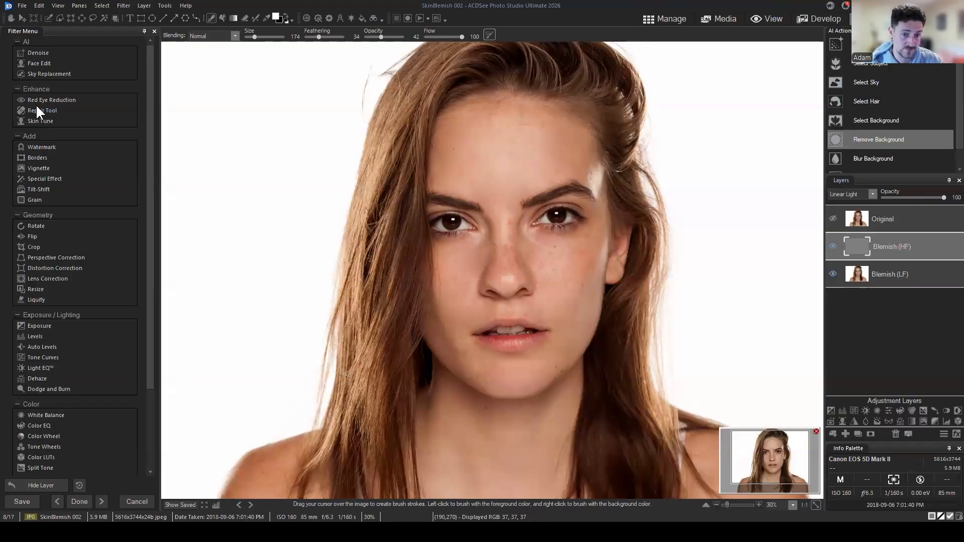
click(920, 246)
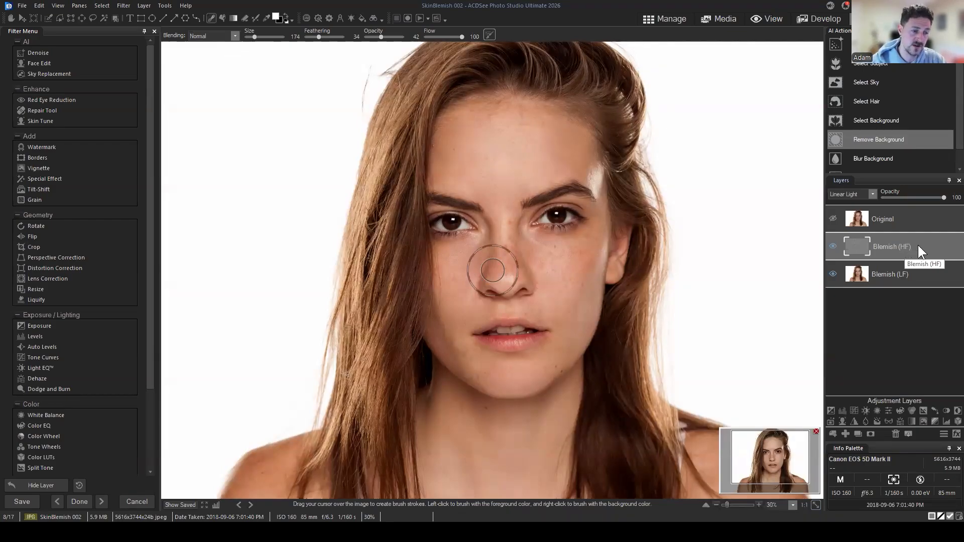
click(933, 273)
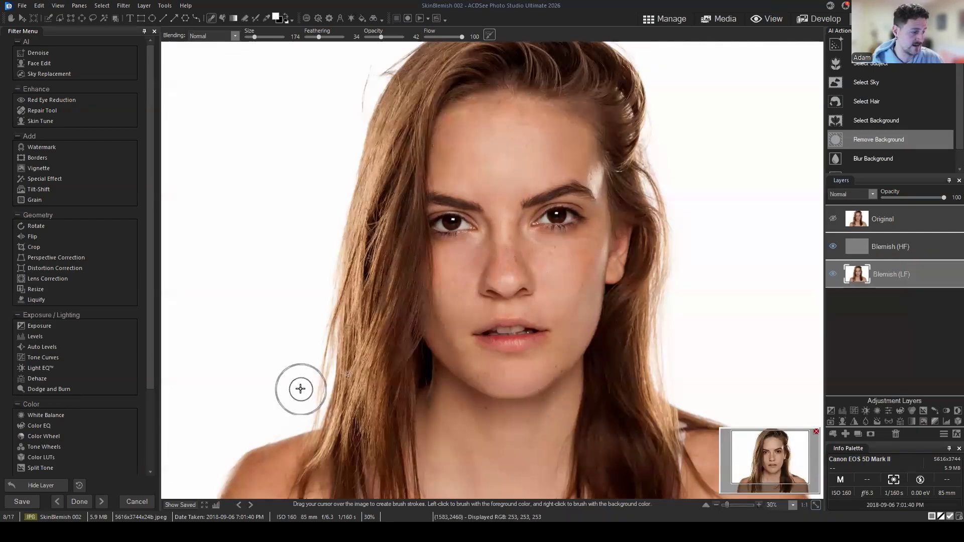
Examine the retouched portrait as a whole and the skin around the mouth, nose and eyes up close
scroll(583, 308, down, 2)
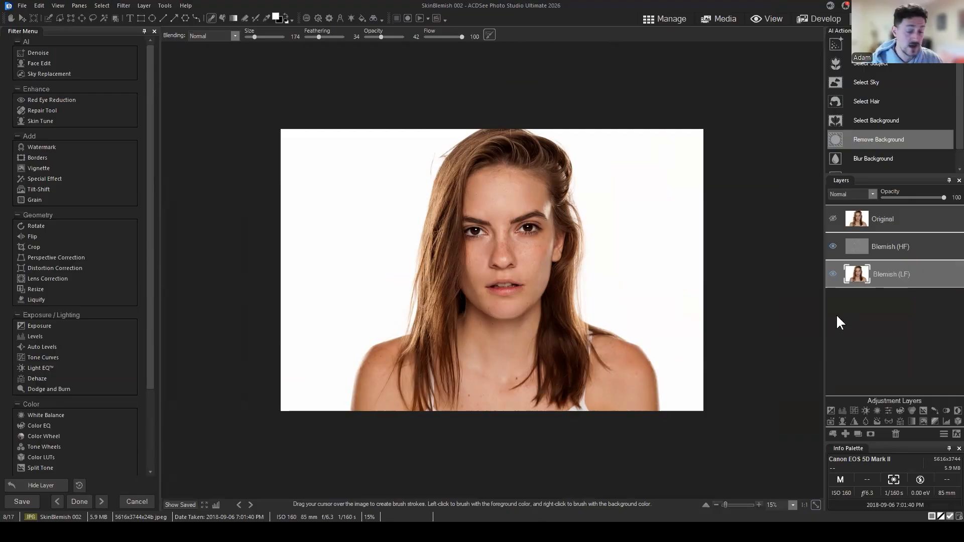
scroll(712, 267, up, 5)
scroll(712, 269, up, 2)
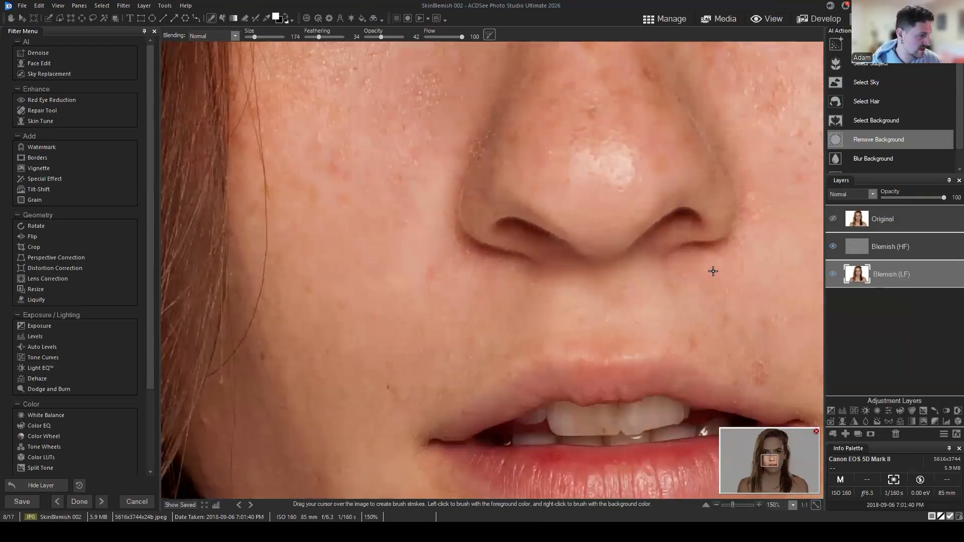
scroll(712, 268, down, 2)
drag(762, 462, 774, 461)
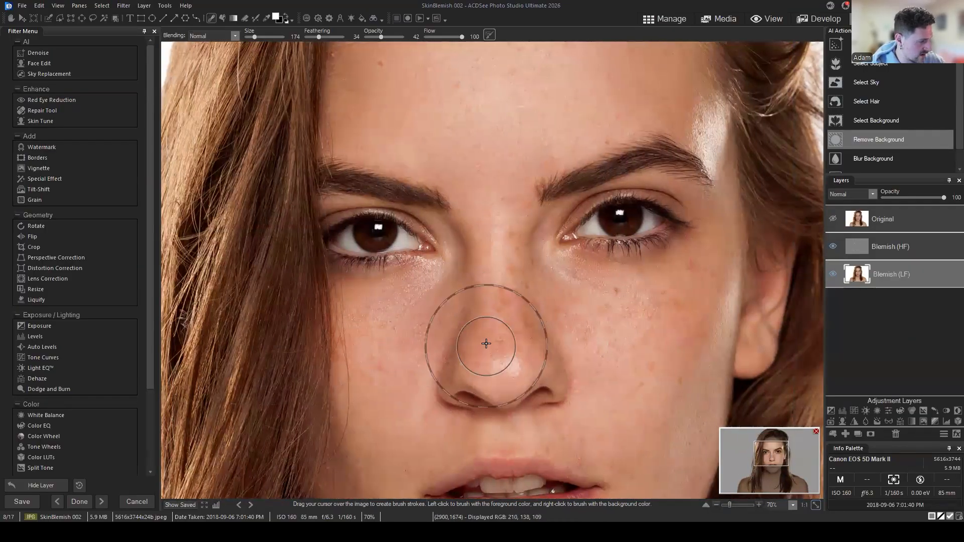
Toggle the Original layer's visibility to compare the skin around the nose and cheeks before and after retouching
click(832, 219)
click(833, 219)
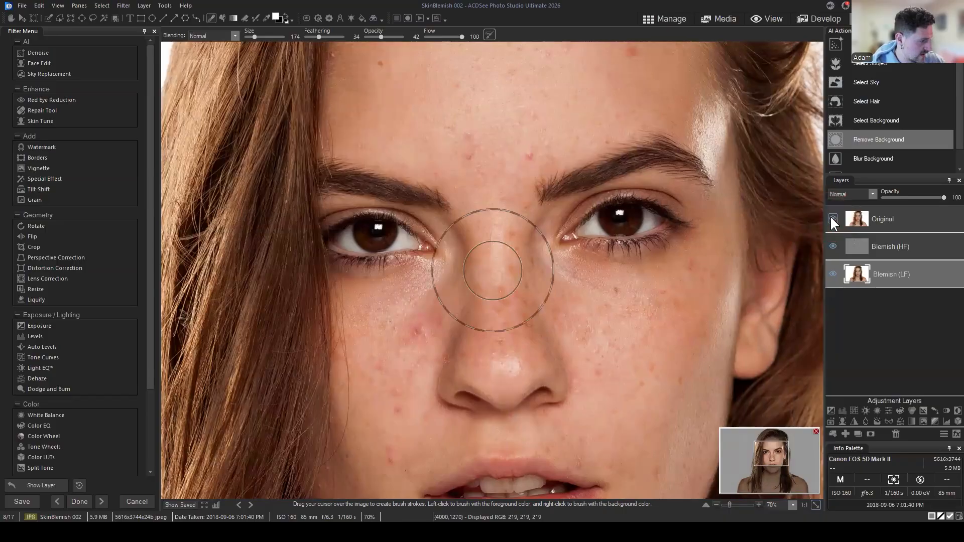
drag(770, 454, 770, 458)
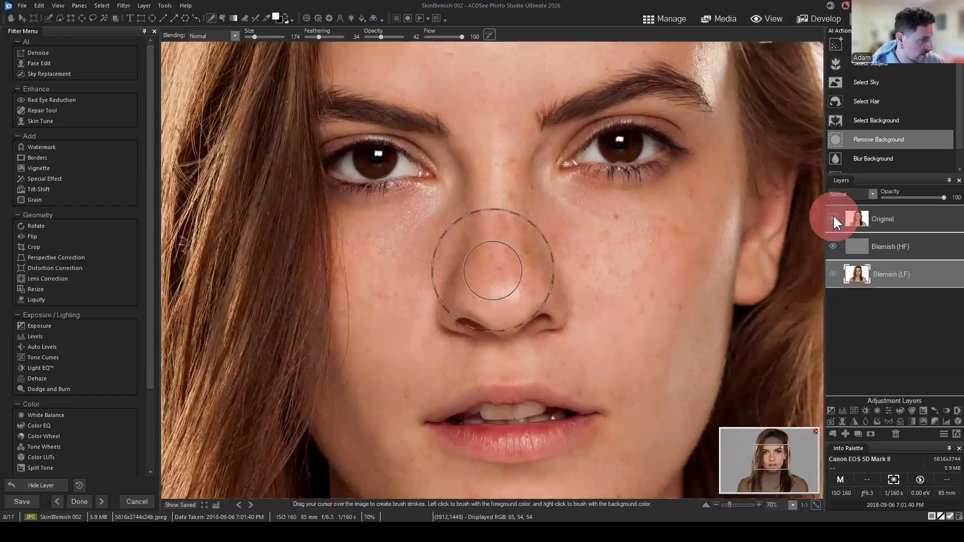
click(834, 217)
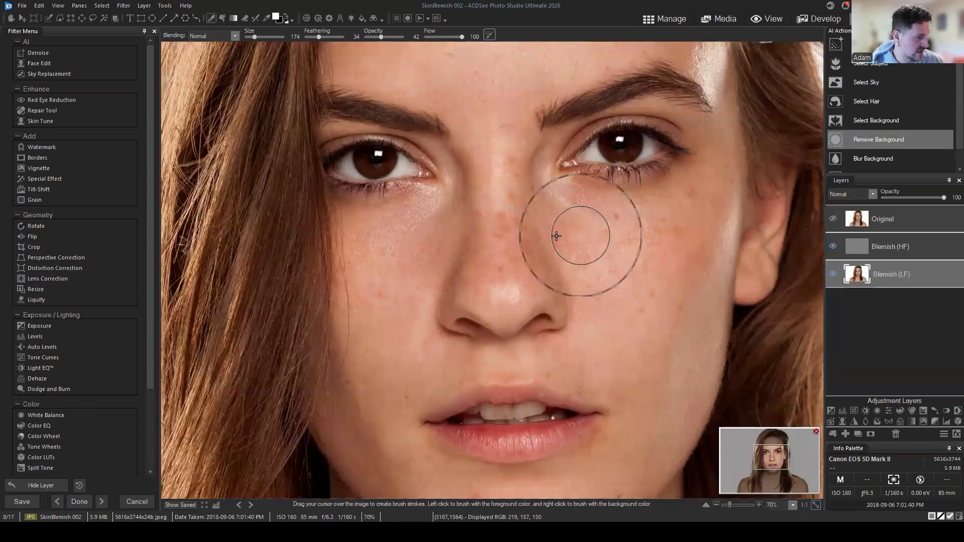
click(833, 219)
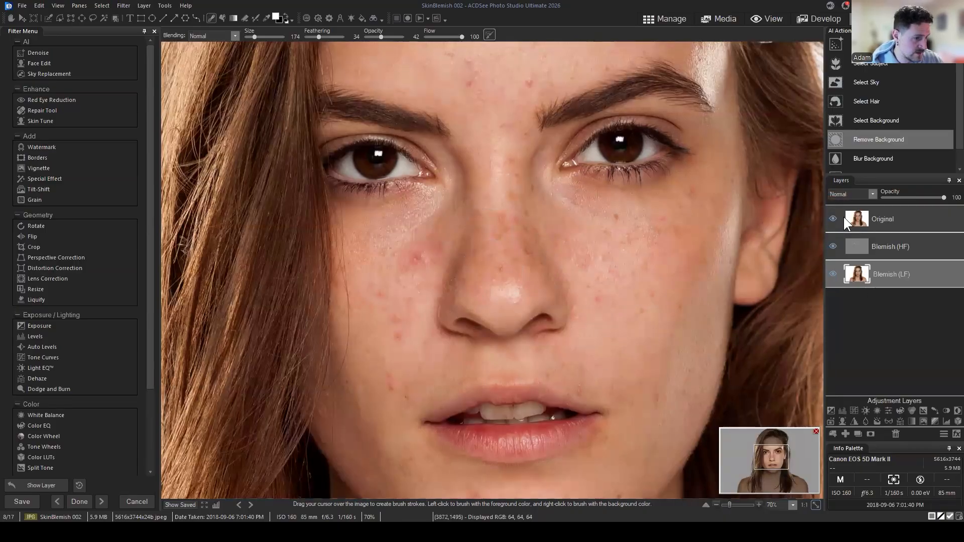
click(833, 219)
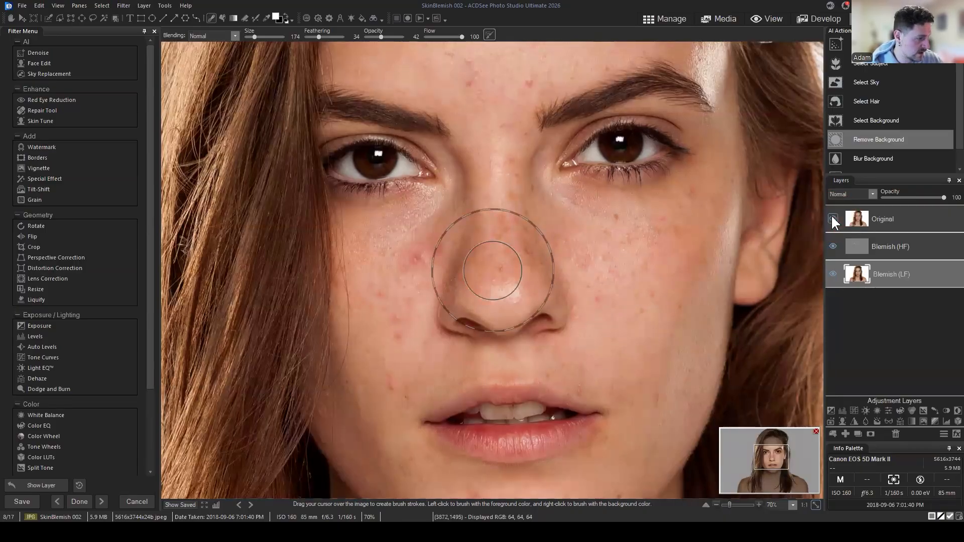
click(831, 217)
click(833, 219)
Compare the forehead and lower face before and after retouching by showing and hiding the Original layer
click(777, 458)
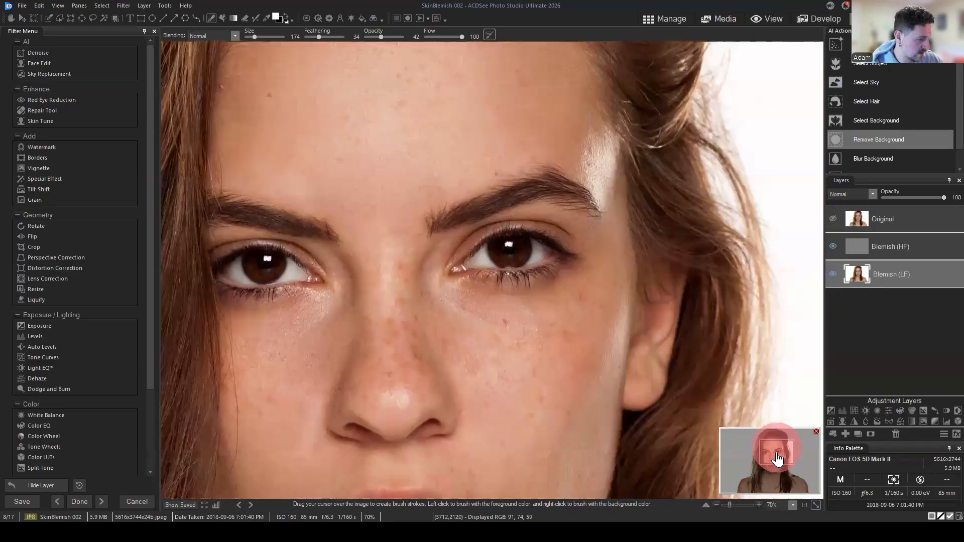
drag(777, 458, 772, 468)
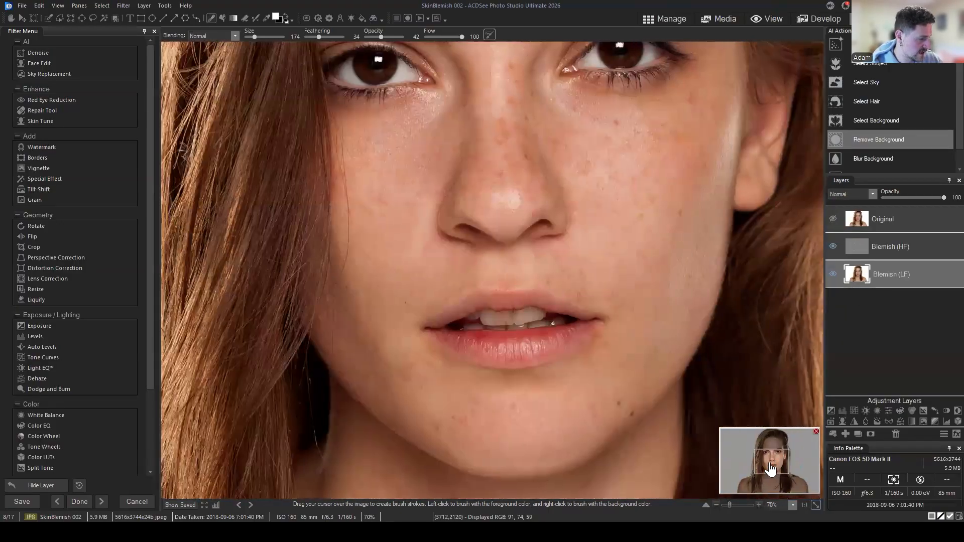
click(831, 218)
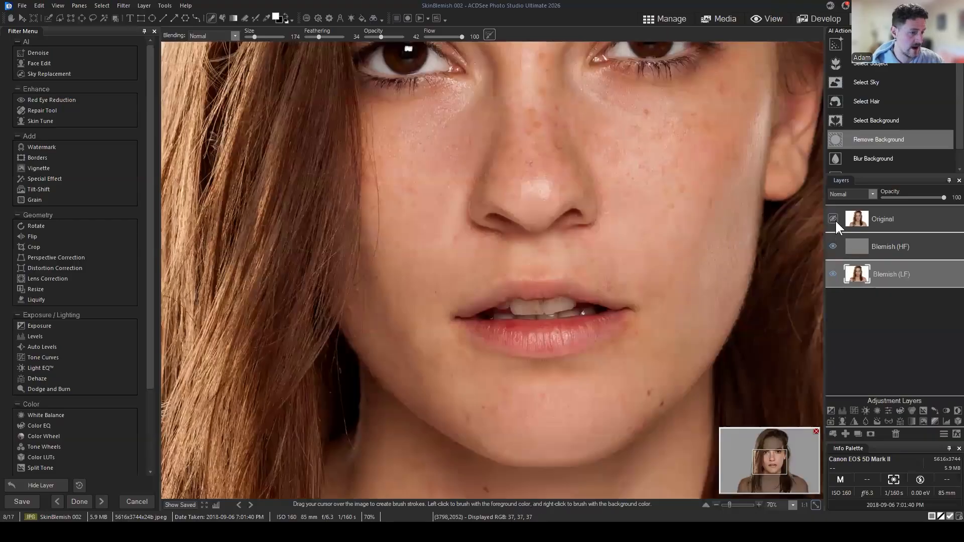
drag(779, 442, 769, 450)
click(833, 219)
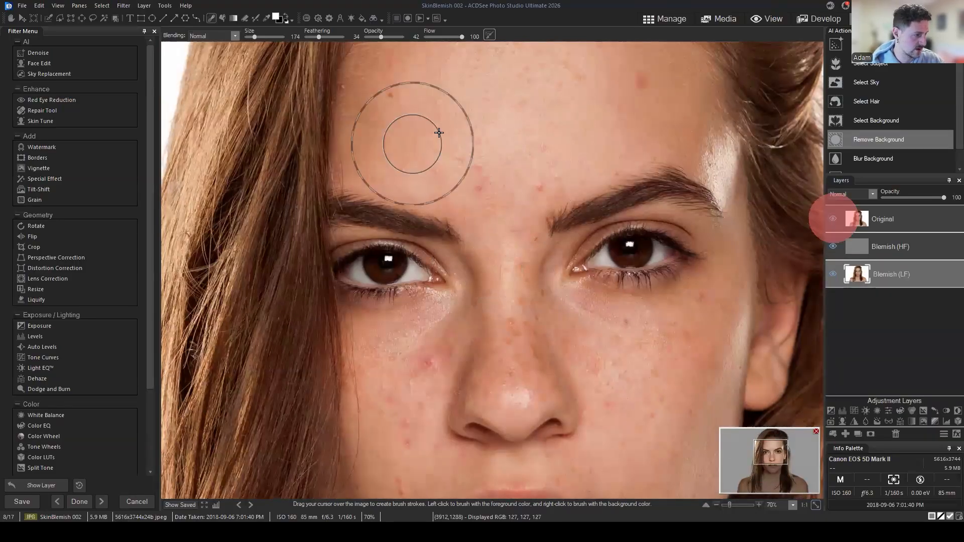
click(831, 219)
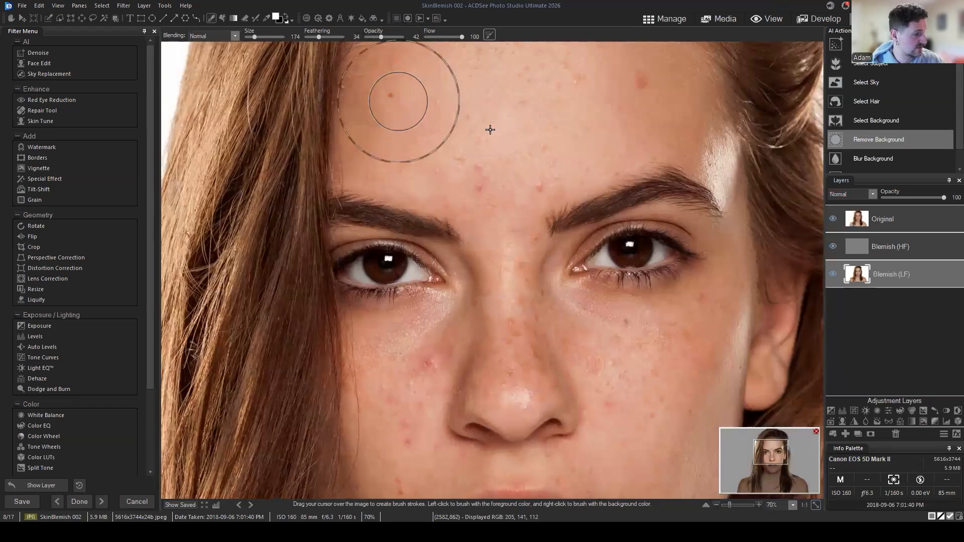
click(833, 219)
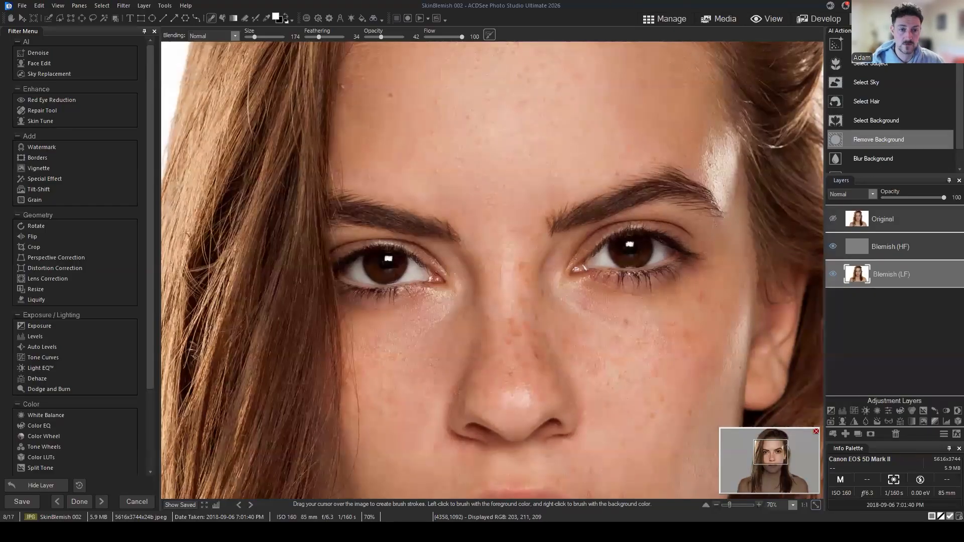
Leave the editor, saving the retouched portrait as a flattened JPEG named SkinBlemish 002-final
click(673, 19)
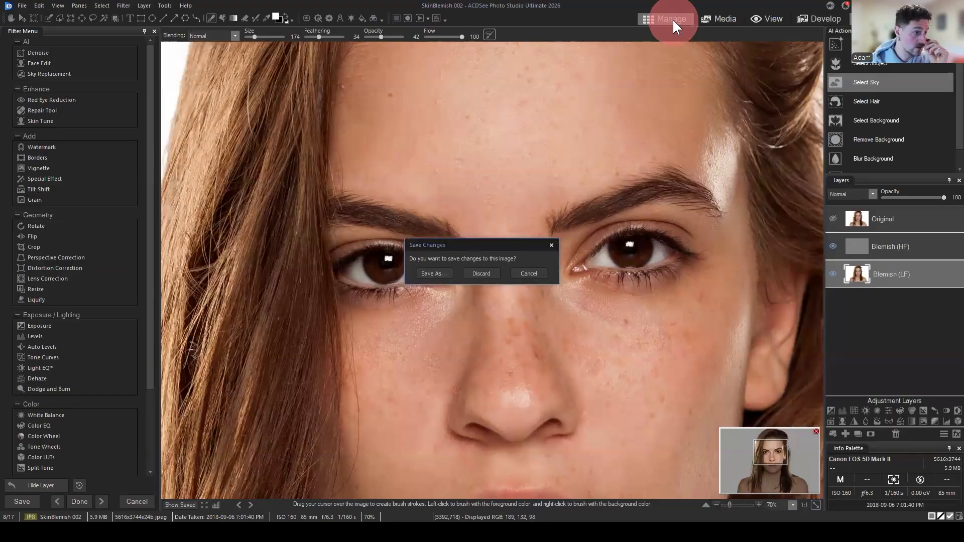
click(452, 275)
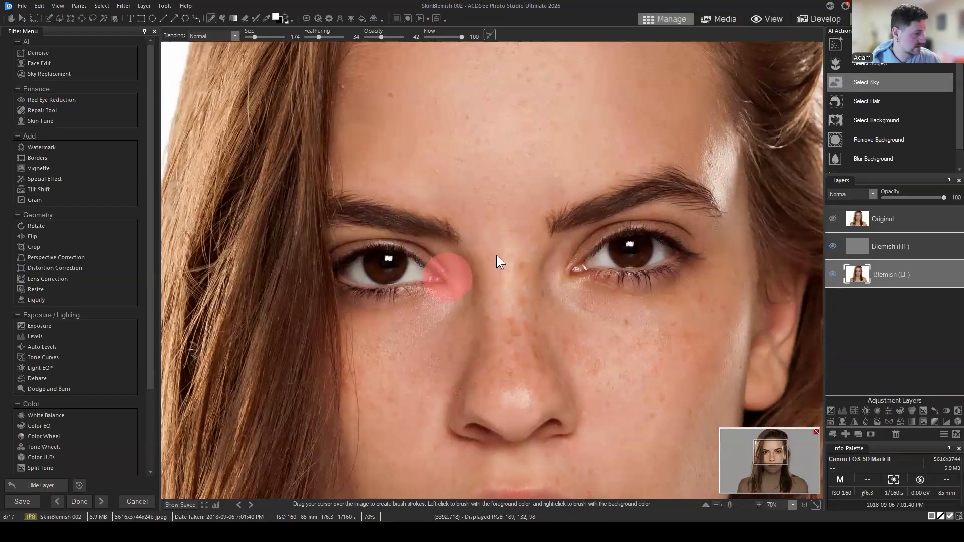
click(678, 267)
click(611, 353)
key(End)
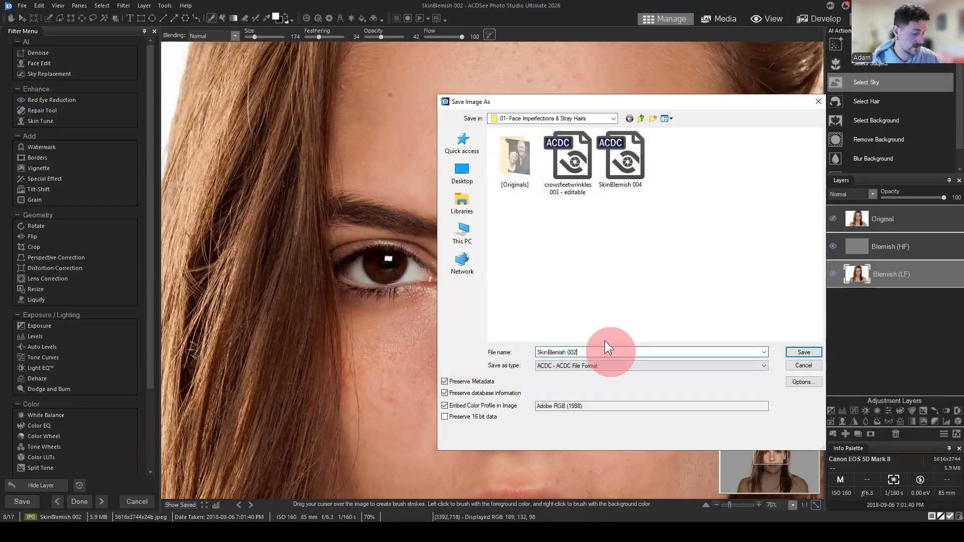
text(-final)
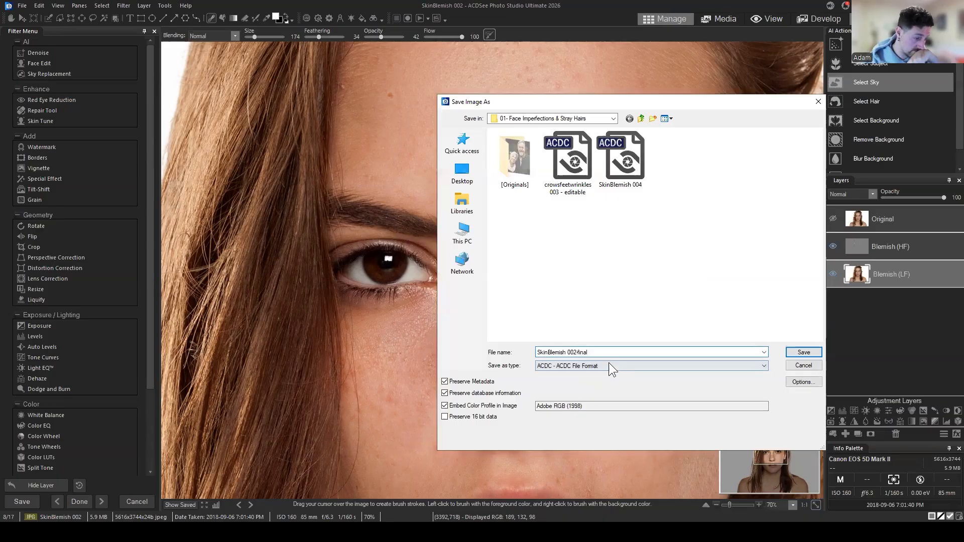
click(609, 365)
click(562, 408)
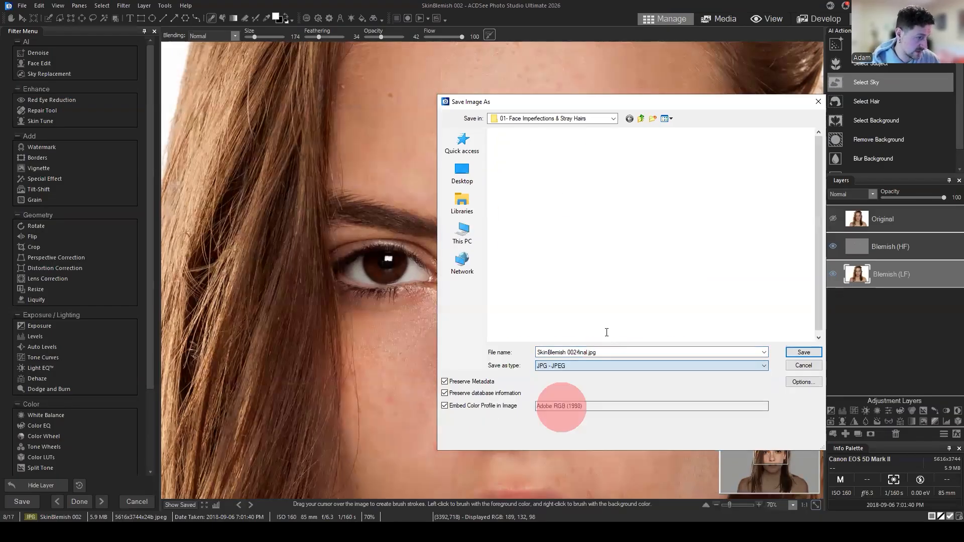
click(808, 353)
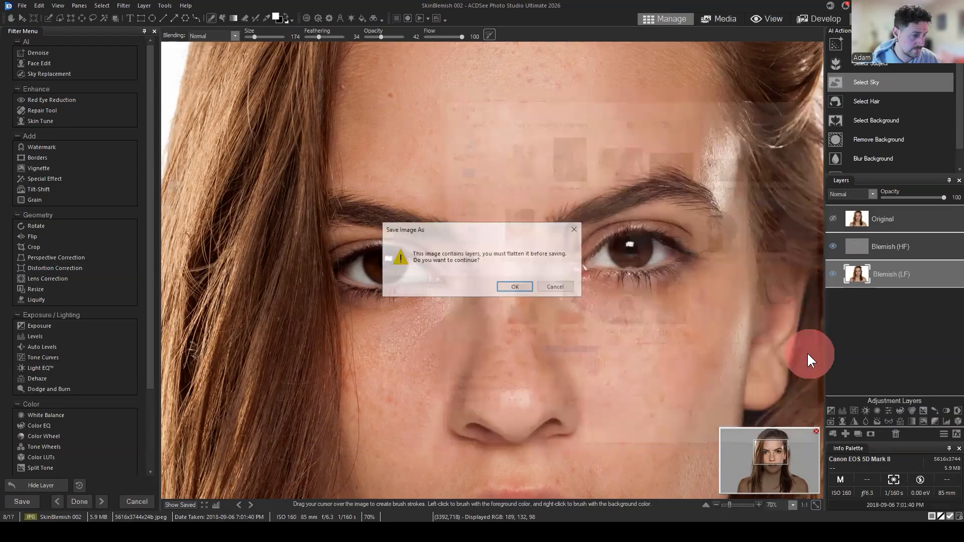
click(513, 282)
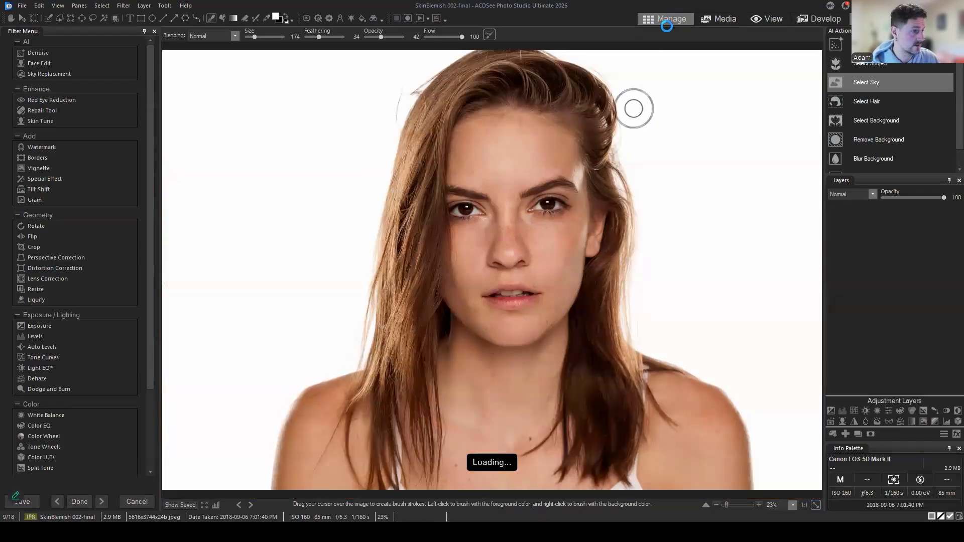
Return to Manage mode and compare SkinBlemish 002 with SkinBlemish 002-final side by side, then close the comparison
click(667, 20)
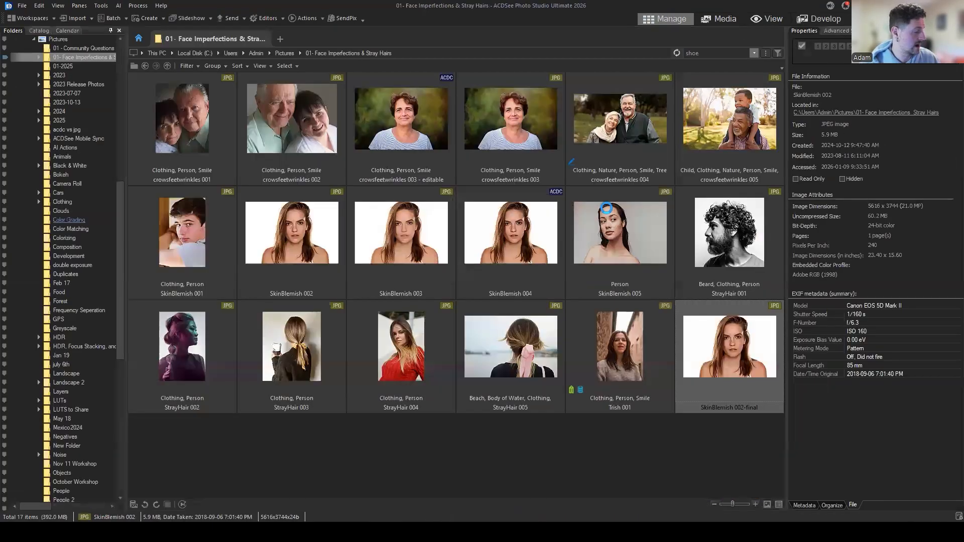
click(587, 446)
click(735, 387)
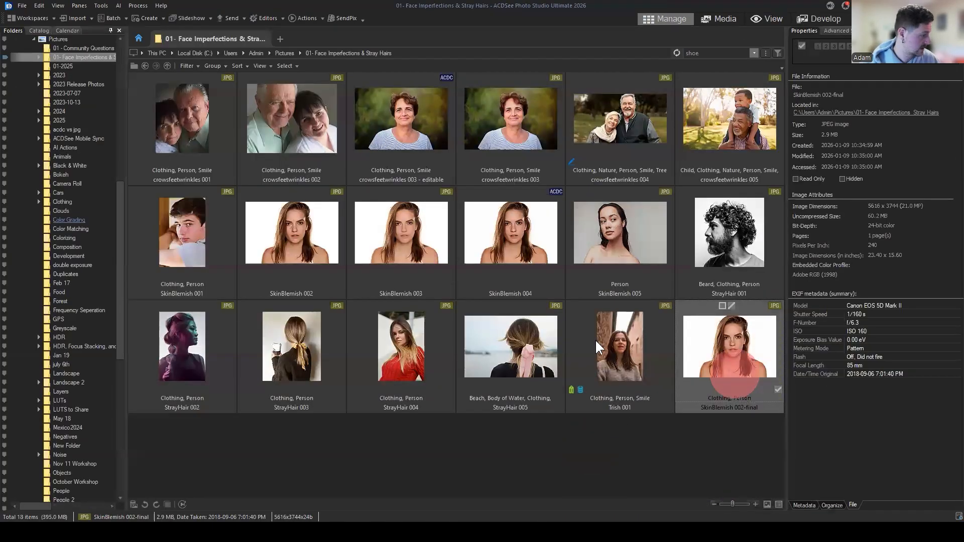
ctrl+click(307, 233)
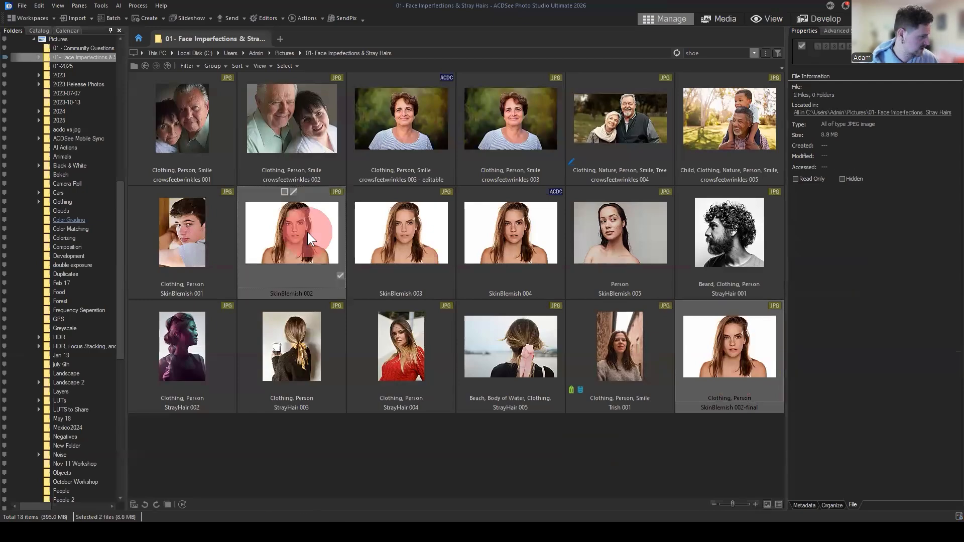
click(169, 506)
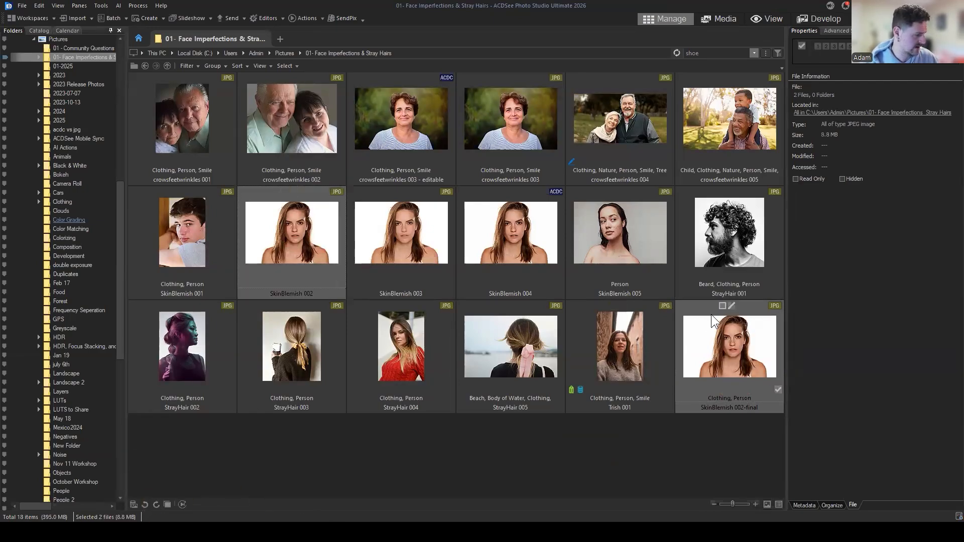
click(167, 505)
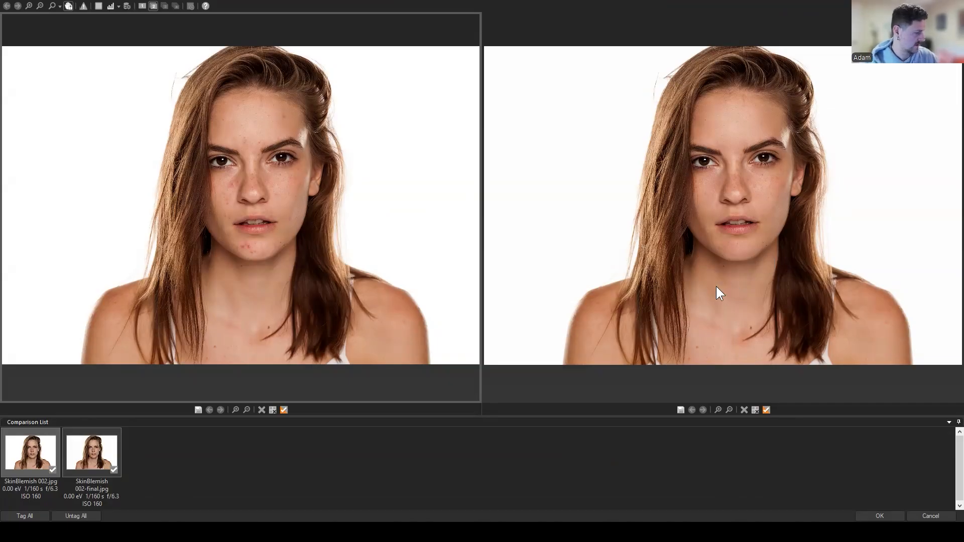
click(930, 517)
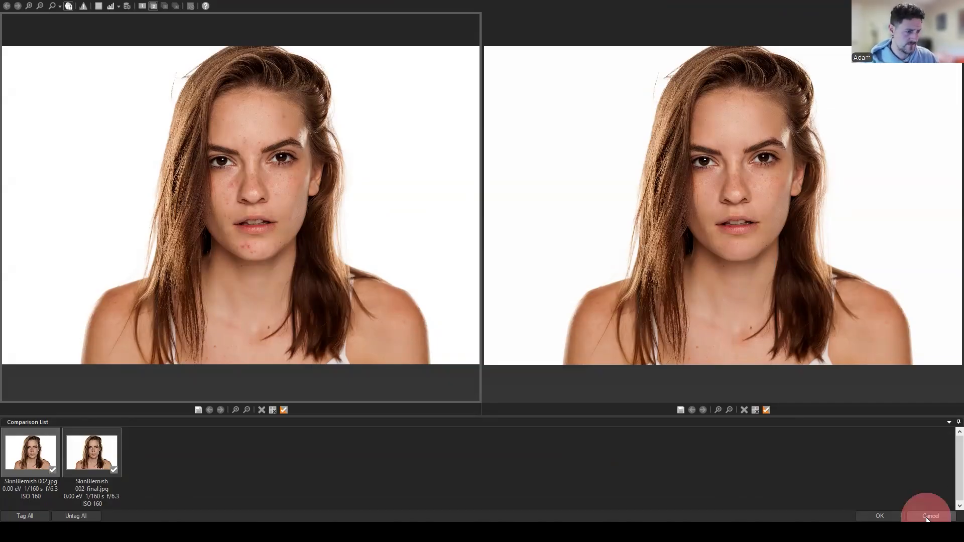
Open the portrait of the woman in the grey sweater for editing and inspect the stray hairs around her face
click(611, 363)
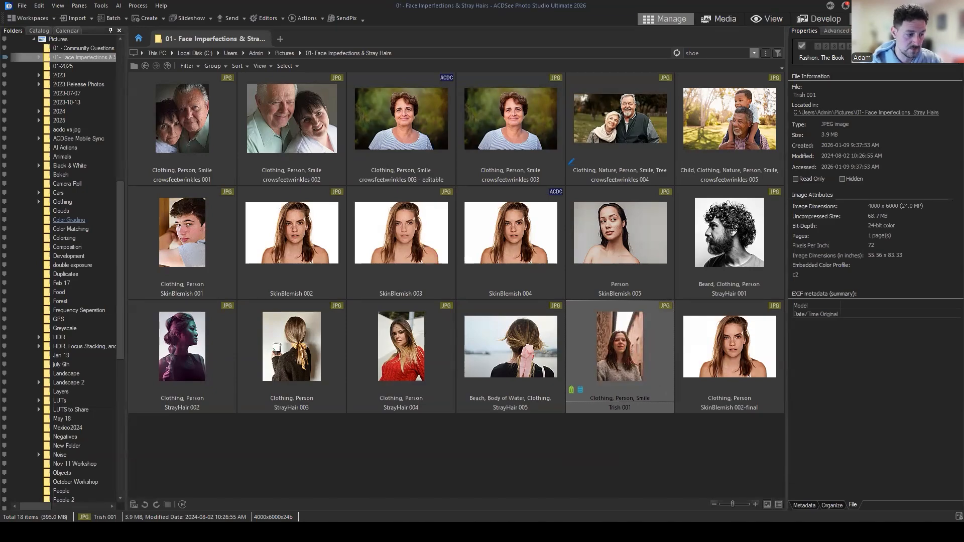
key(ctrl+e)
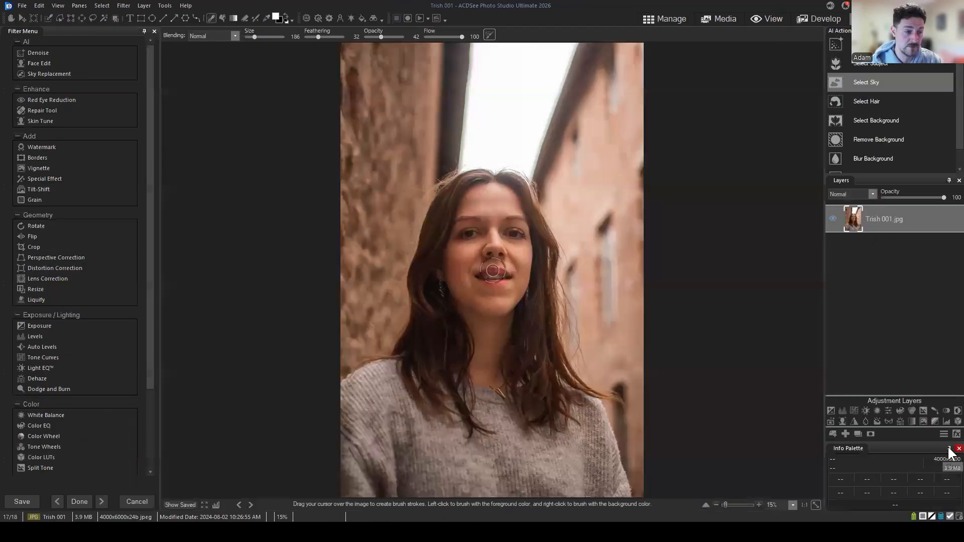
scroll(471, 334, up, 4)
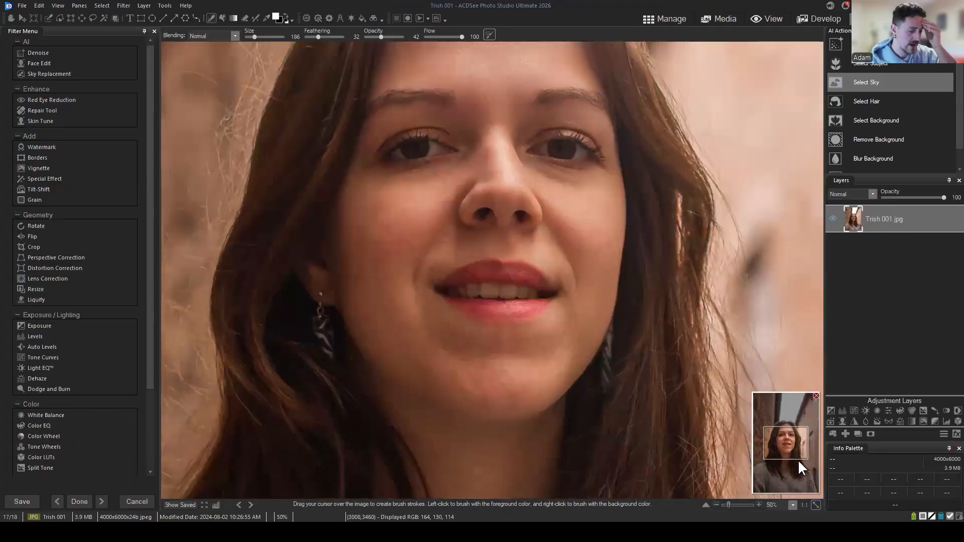
drag(790, 443, 779, 435)
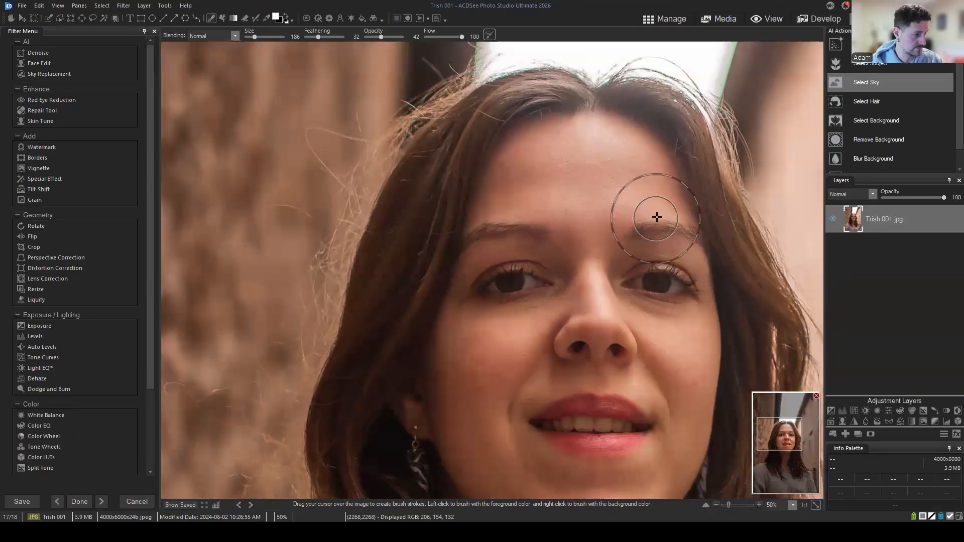
click(790, 455)
drag(790, 455, 781, 435)
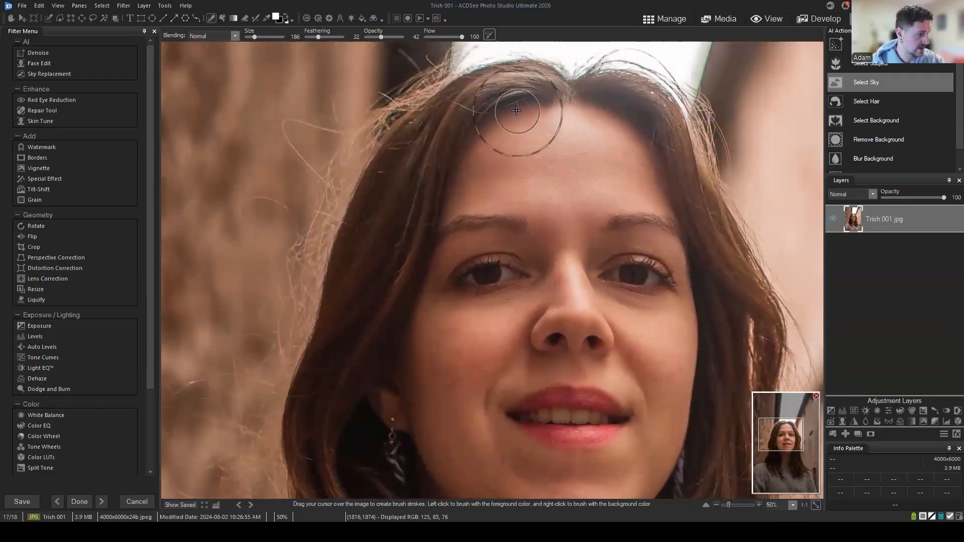
Use the Repair Tool's Smart Erase with a nib width of 14 to remove the stray hair along the forehead's edge
click(902, 221)
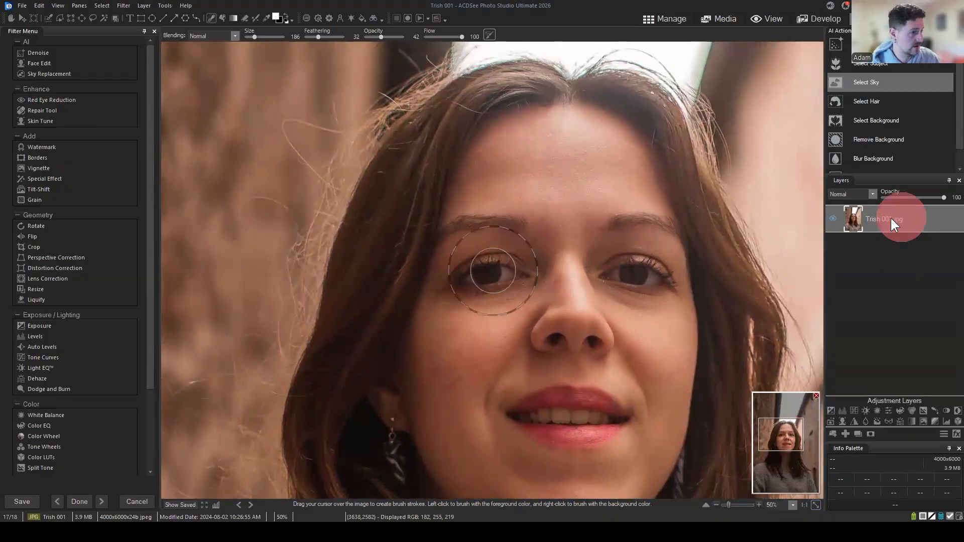
click(44, 110)
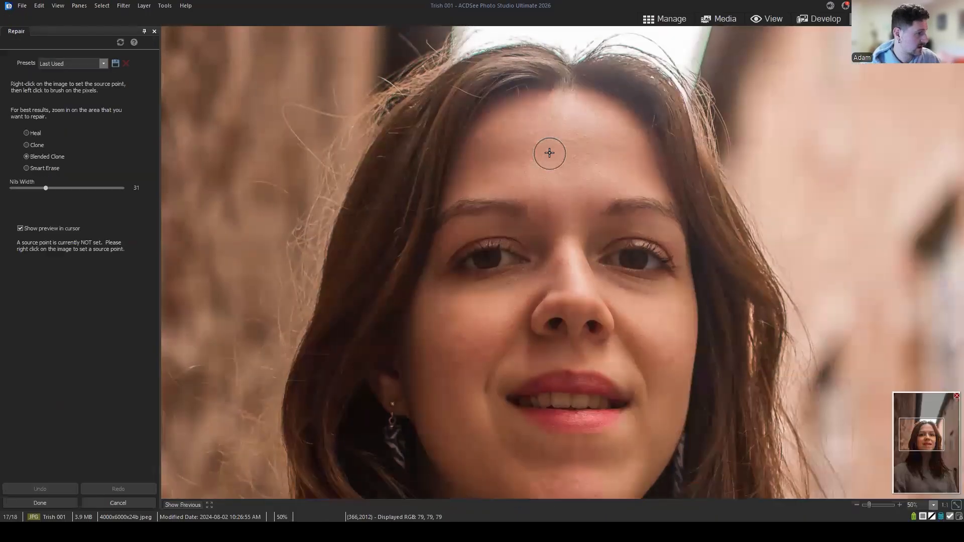
click(44, 168)
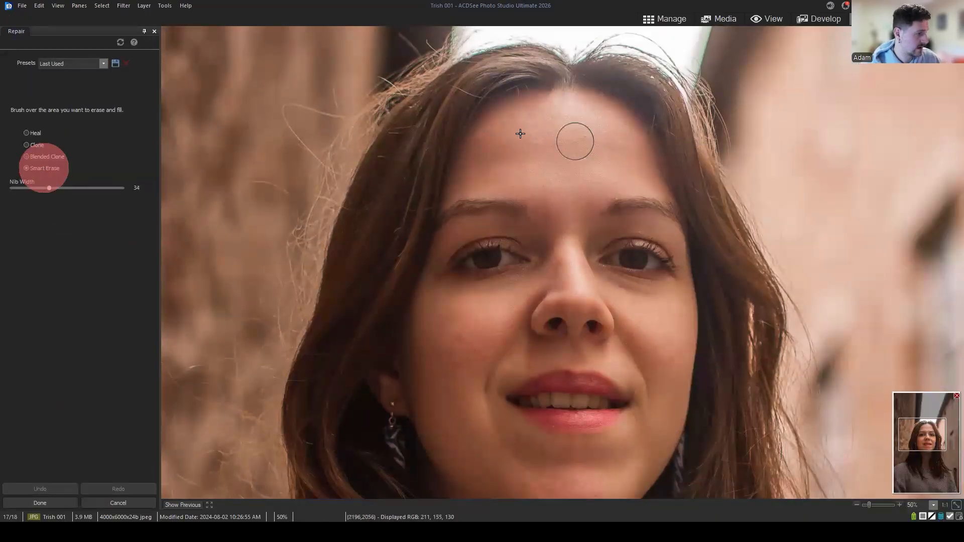
scroll(509, 118, down, 5)
drag(519, 91, 454, 190)
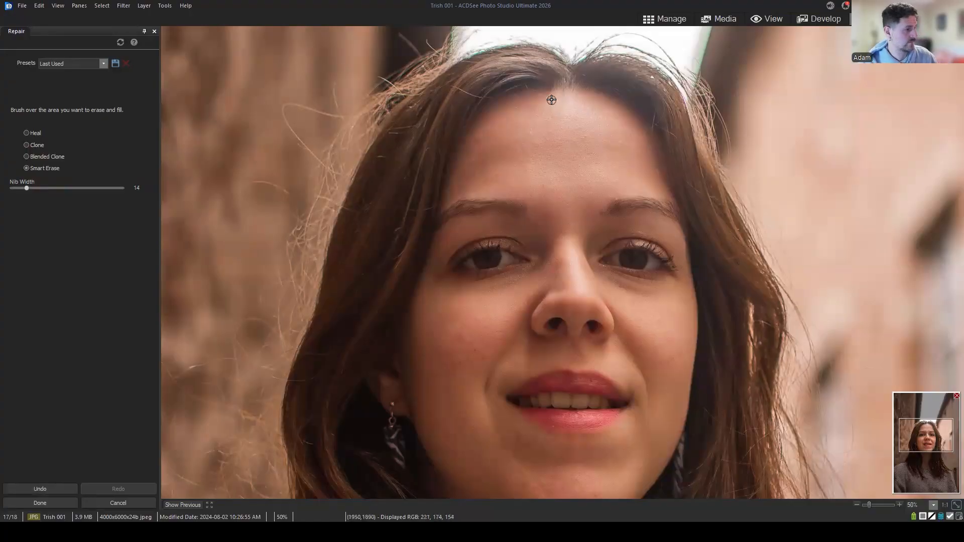
Smart-erase the remaining fine stray hairs on the forehead just below the hairline
scroll(656, 190, up, 2)
mouse_move(915, 436)
mouse_down()
mouse_move(906, 433)
mouse_move(915, 430)
mouse_up()
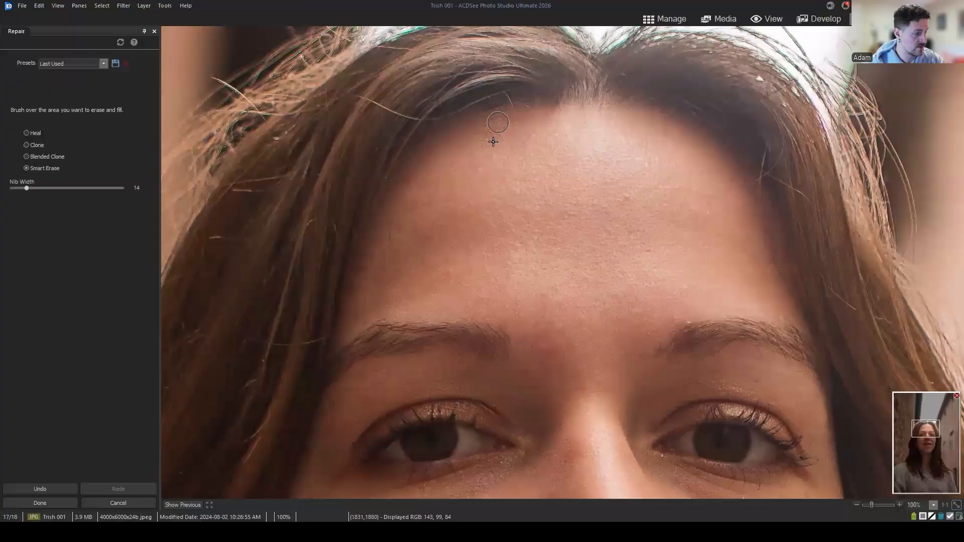
drag(391, 211, 391, 249)
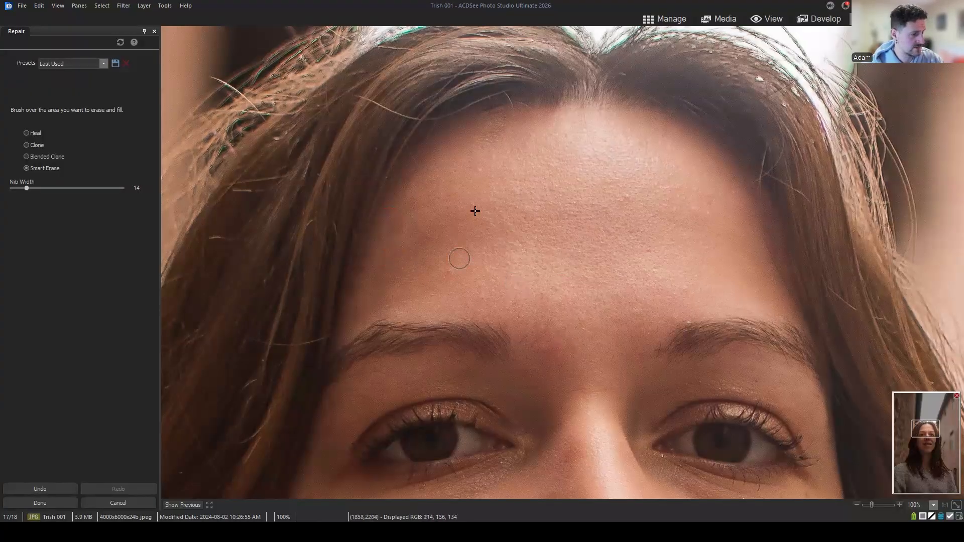
Try a Smart Erase stroke from the hairline down across the forehead's highlight, undo the erasing, and discard the repair
click(586, 123)
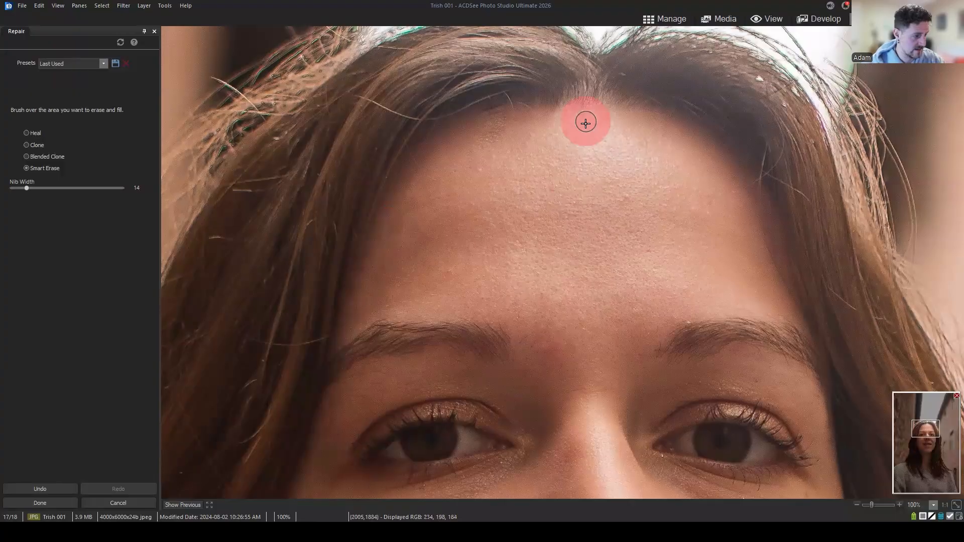
mouse_move(586, 123)
mouse_down()
mouse_move(694, 221)
mouse_move(743, 234)
mouse_up()
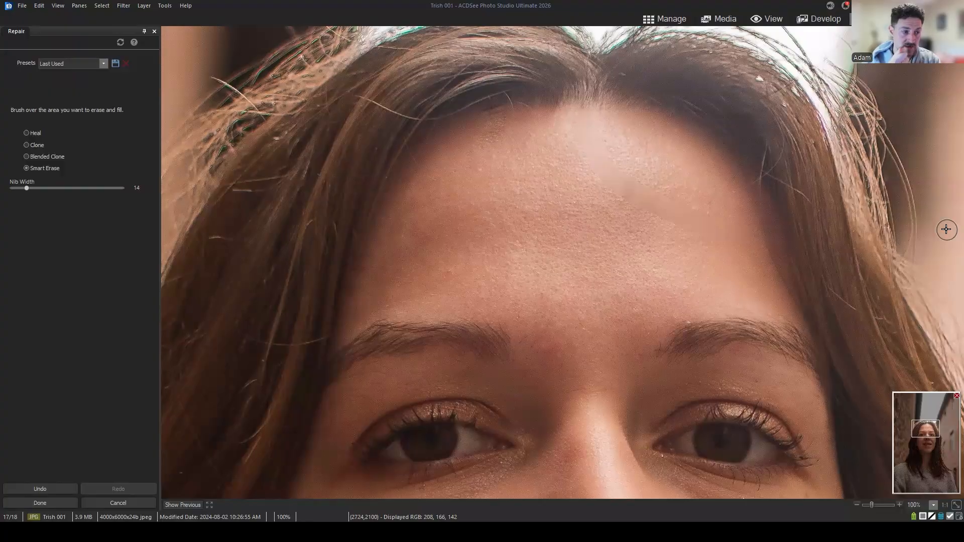
key(ctrl+z)
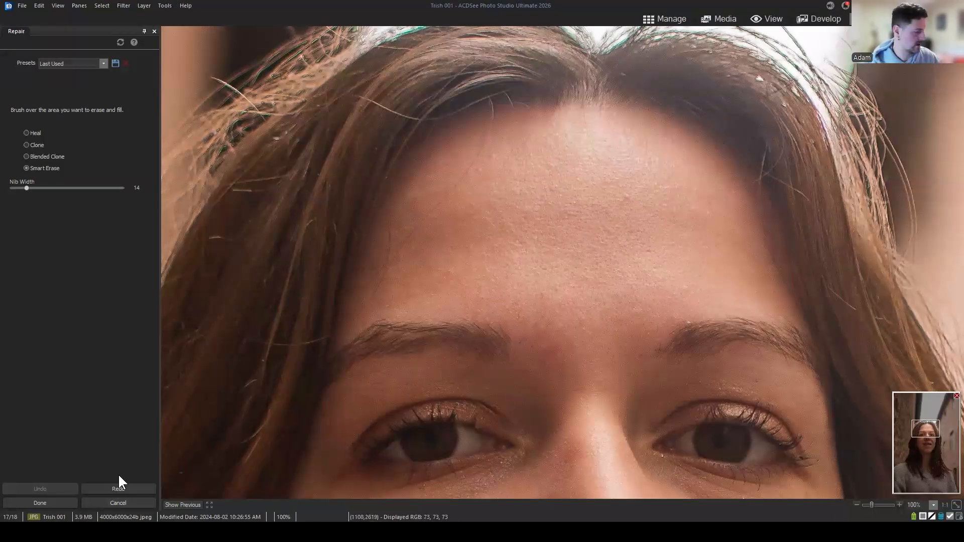
click(118, 502)
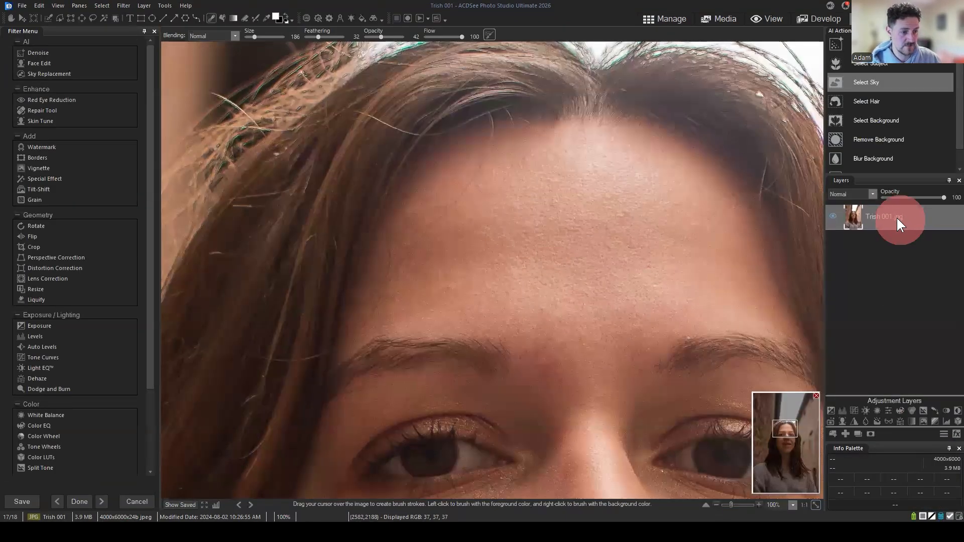
Duplicate the portrait's image layer and rename the copy Blemish
right_click(890, 219)
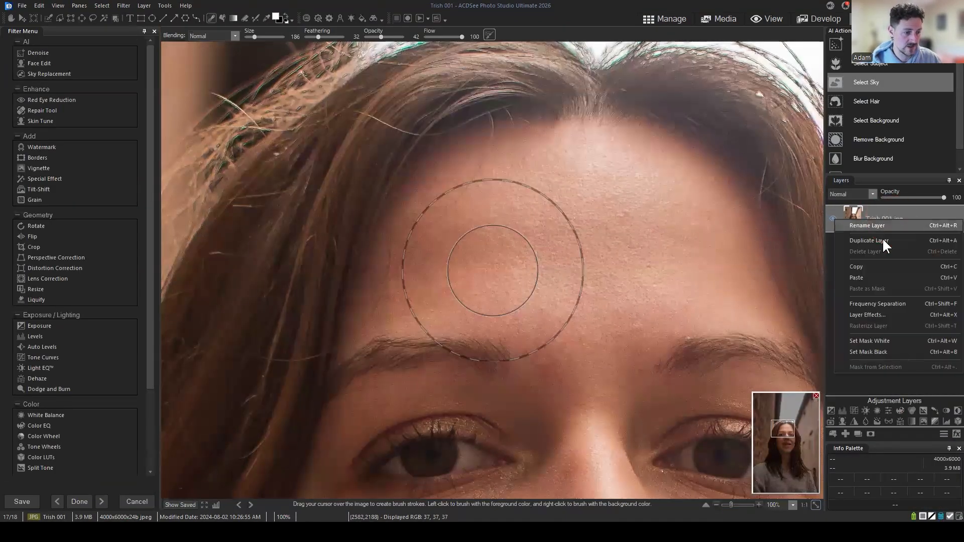
click(883, 215)
right_click(883, 213)
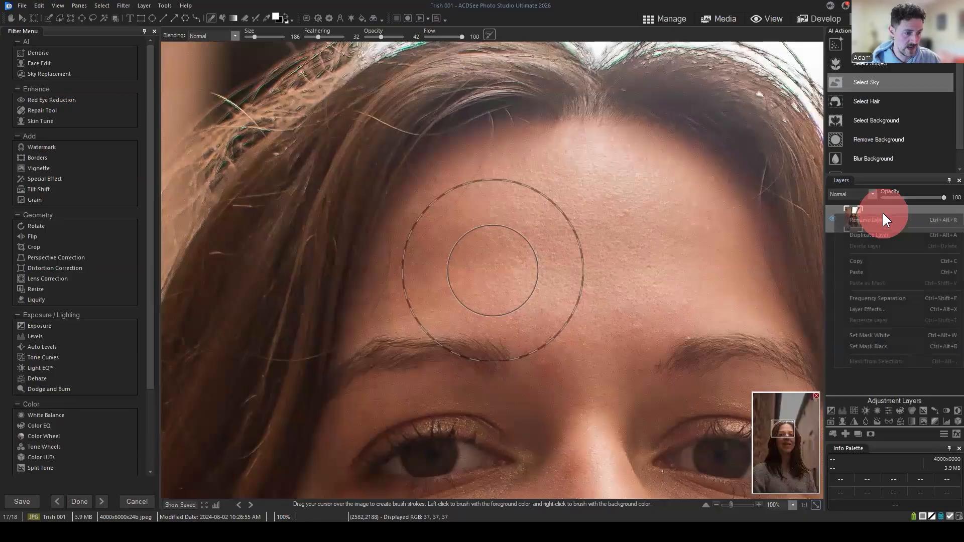
click(881, 204)
click(858, 433)
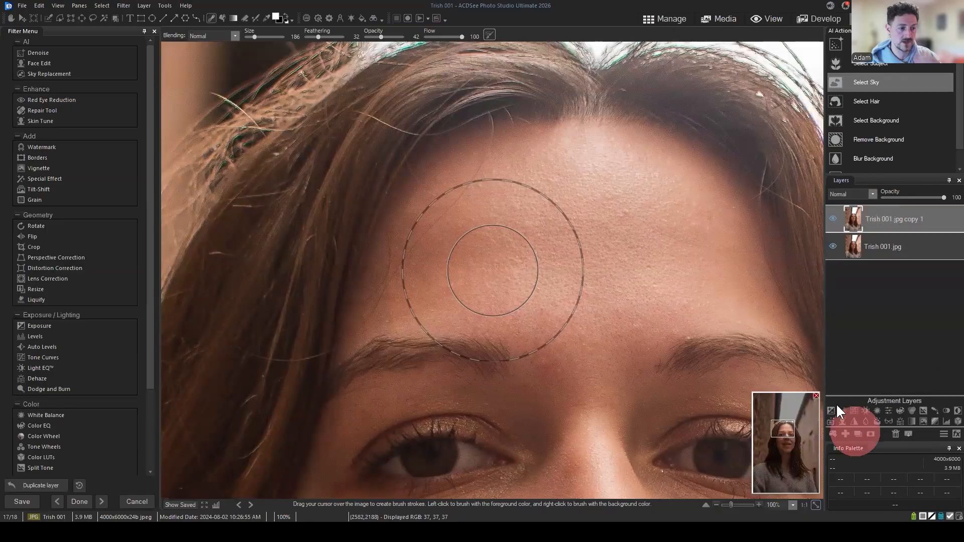
right_click(885, 226)
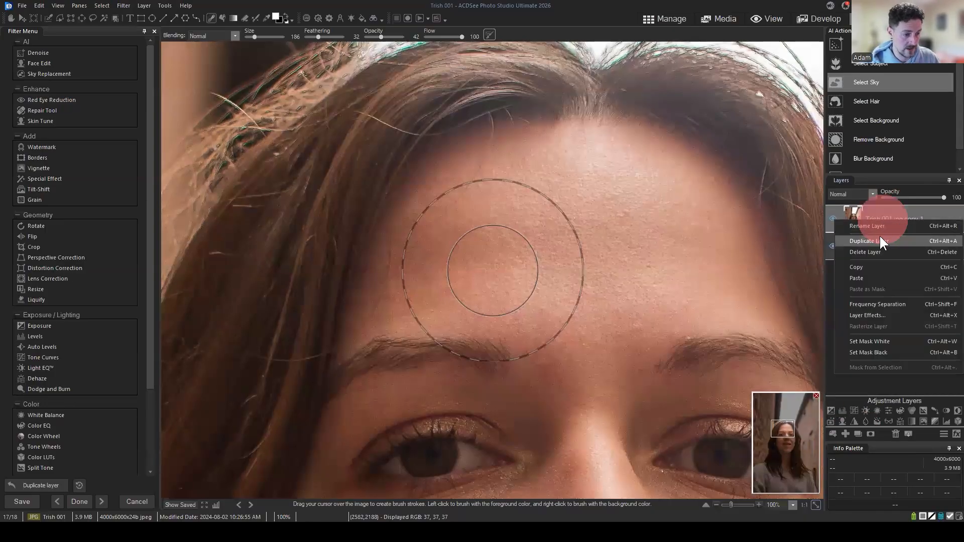
click(873, 225)
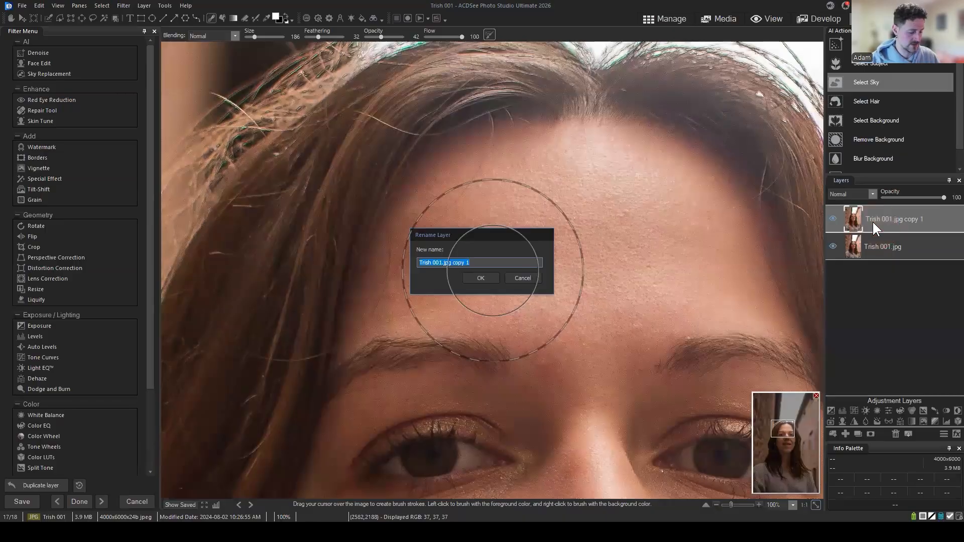
text(Blemish)
key(Return)
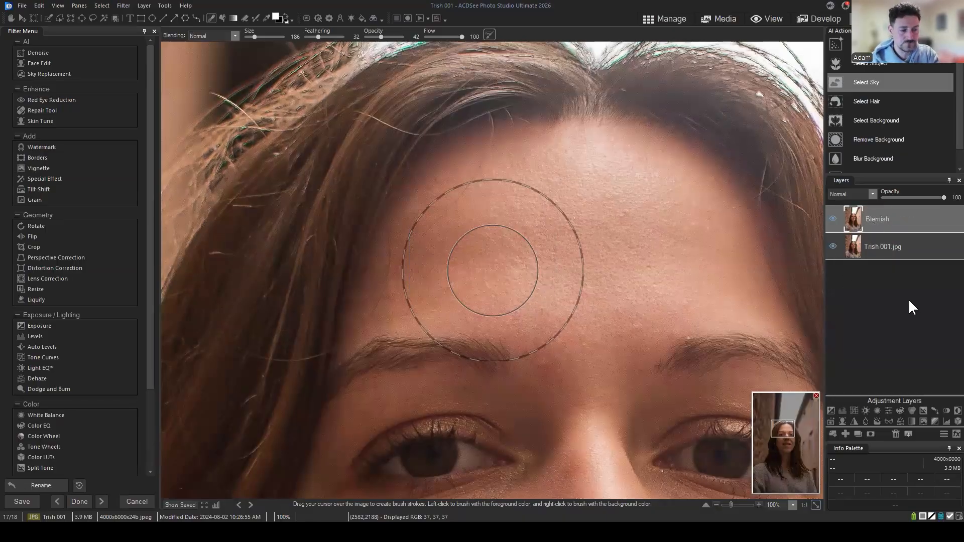
Apply Frequency Separation to the Blemish layer with a blur radius of 26 pixels on the RGB (normal) channel
click(893, 211)
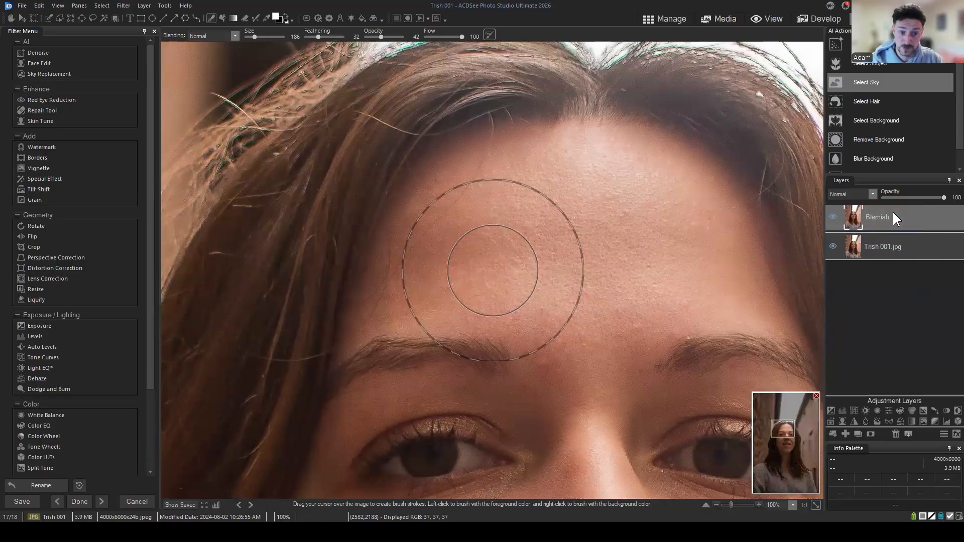
right_click(879, 210)
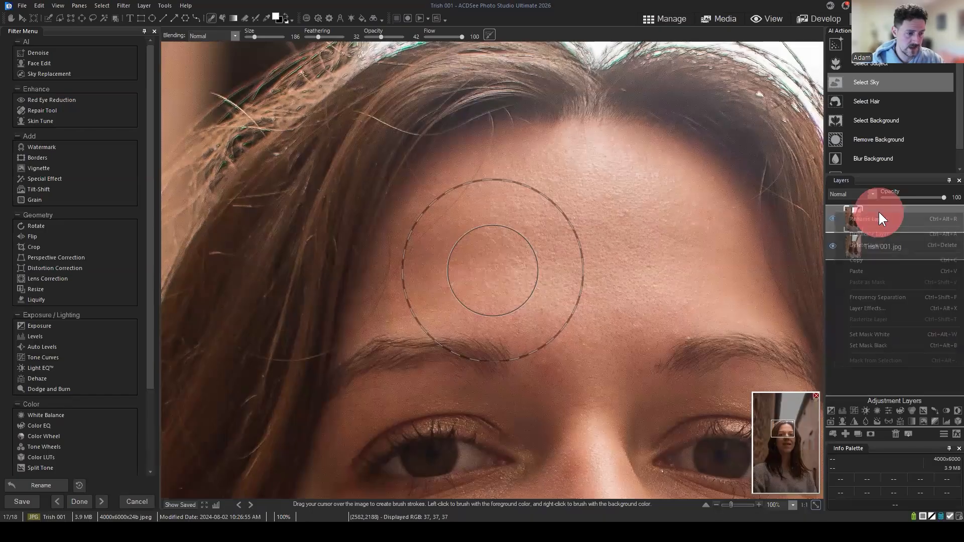
click(879, 297)
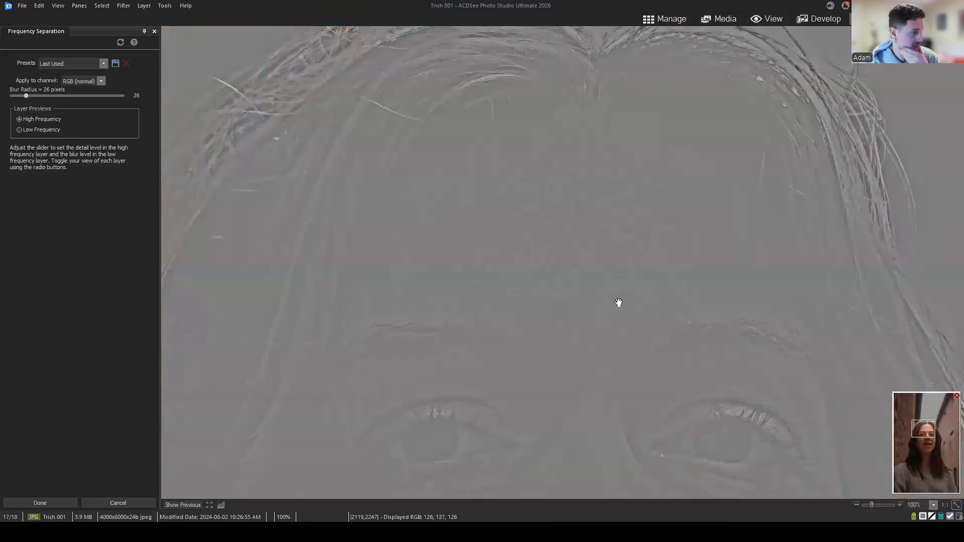
scroll(642, 178, down, 3)
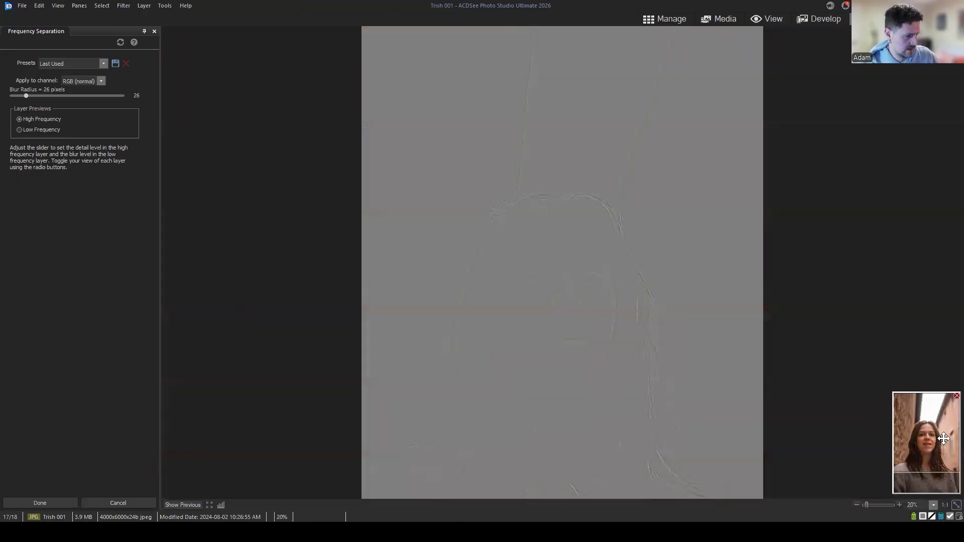
drag(944, 439, 943, 460)
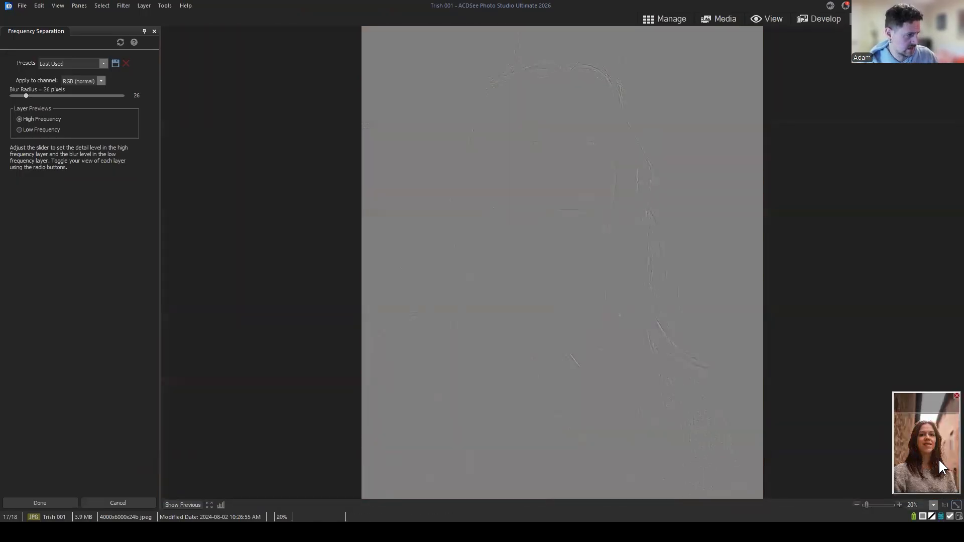
scroll(648, 271, up, 3)
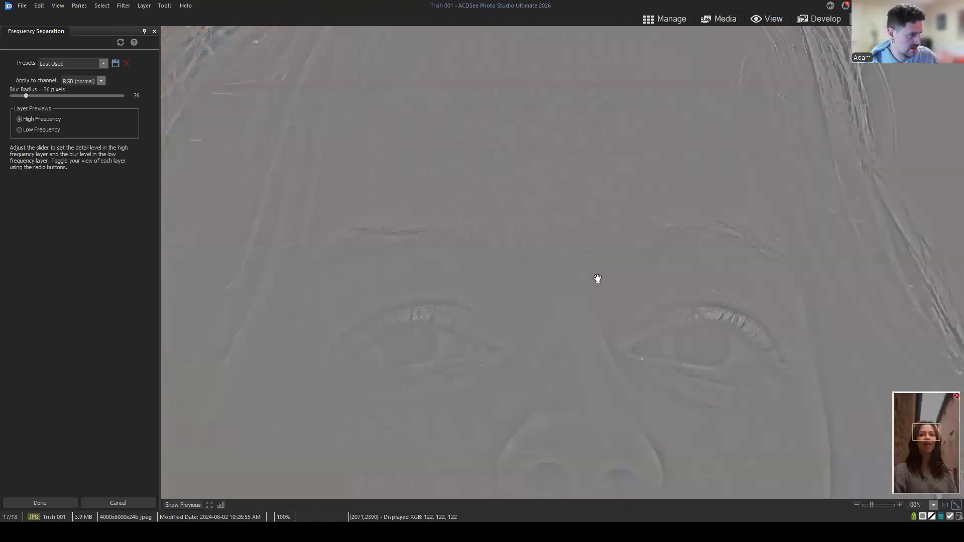
click(51, 502)
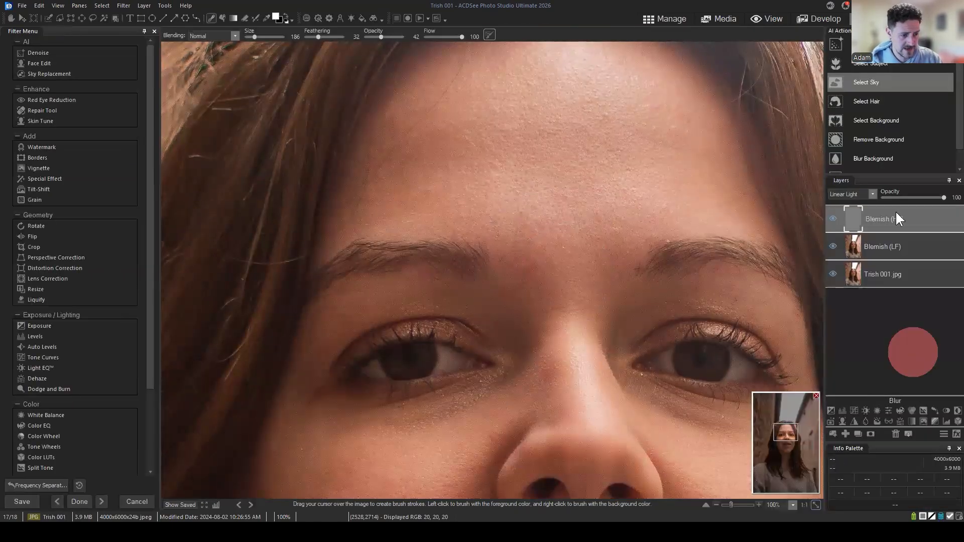
Hide the Blemish (LF) layer and the original portrait layer so that only Blemish (HF) is shown
click(833, 246)
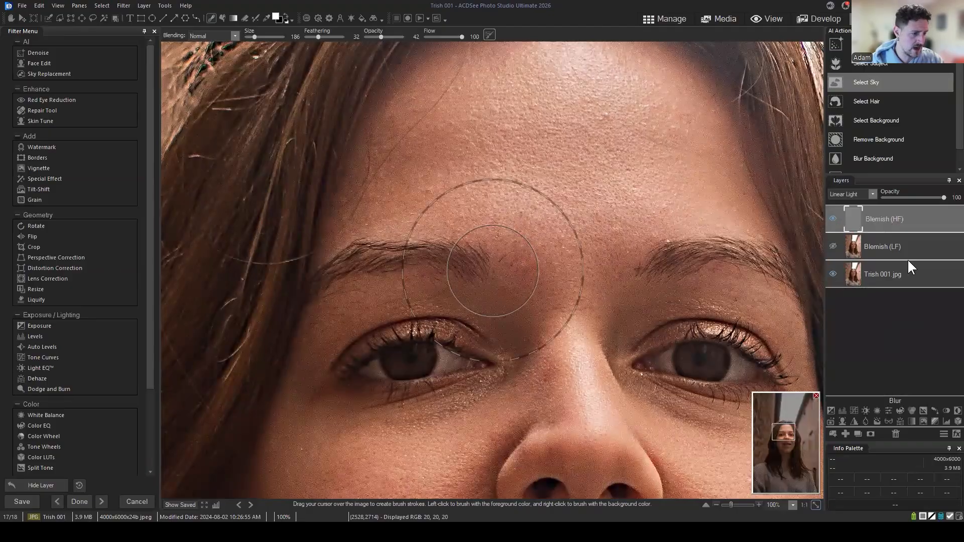
scroll(679, 241, down, 2)
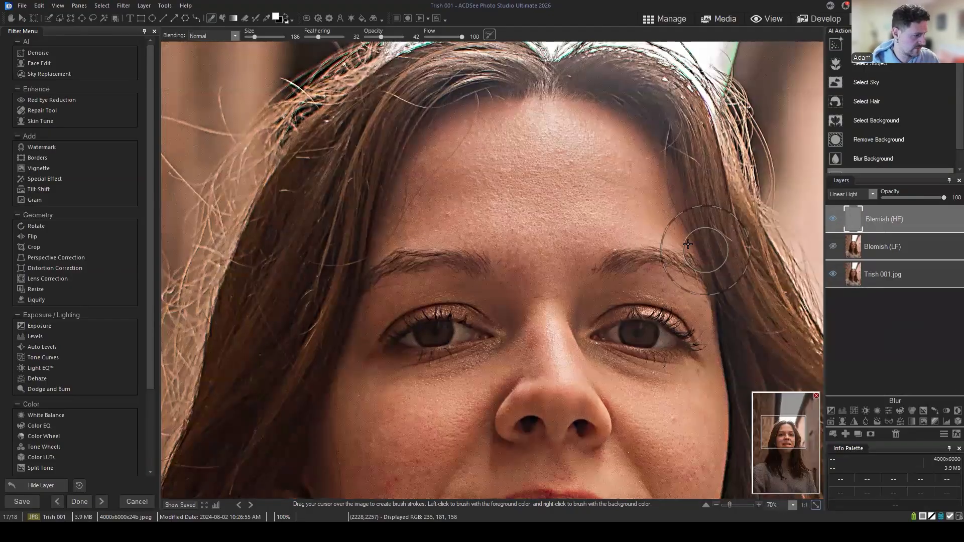
scroll(679, 241, down, 1)
mouse_move(787, 438)
mouse_down()
mouse_move(788, 468)
mouse_move(788, 419)
mouse_up()
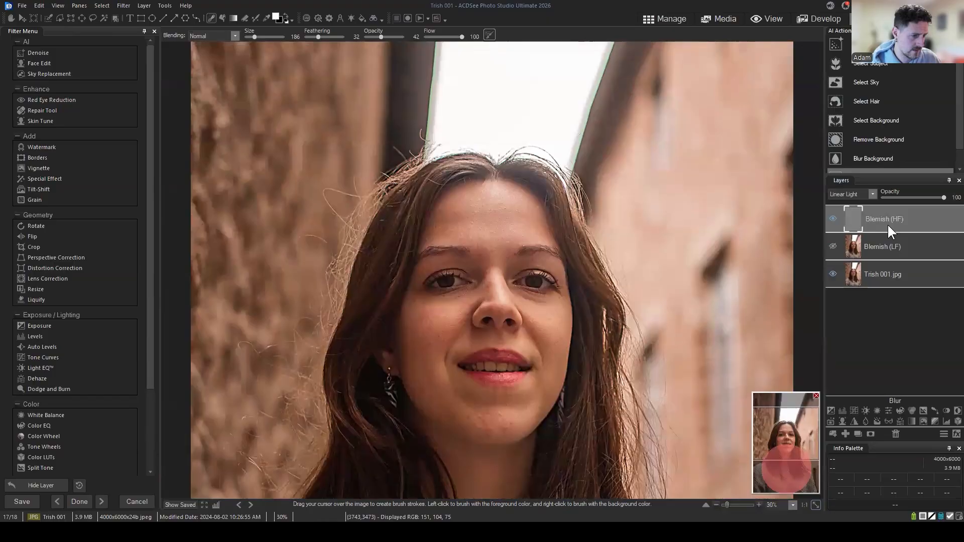
click(834, 274)
scroll(478, 303, up, 2)
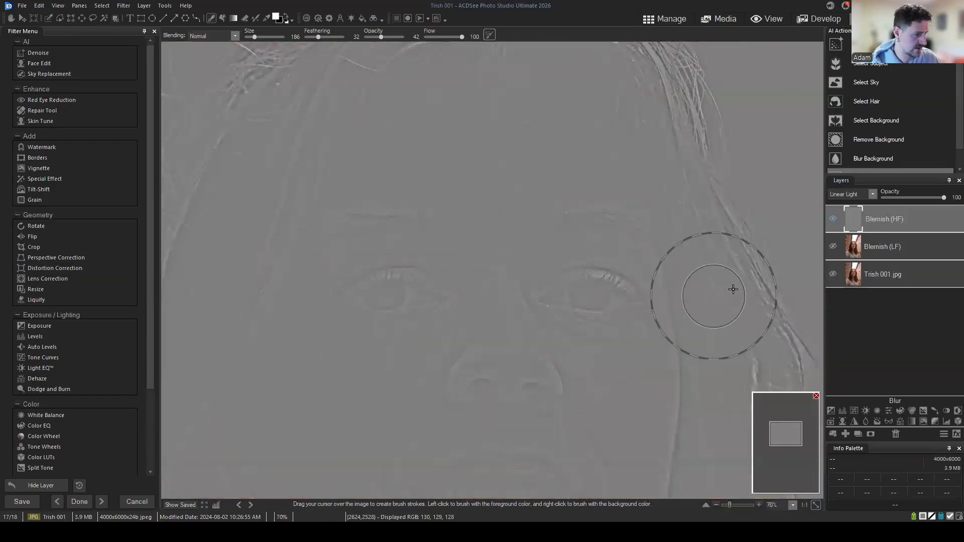
Show only the Blemish (LF) layer and examine the blurred tones across the forehead, eyes and nose
click(834, 219)
click(833, 247)
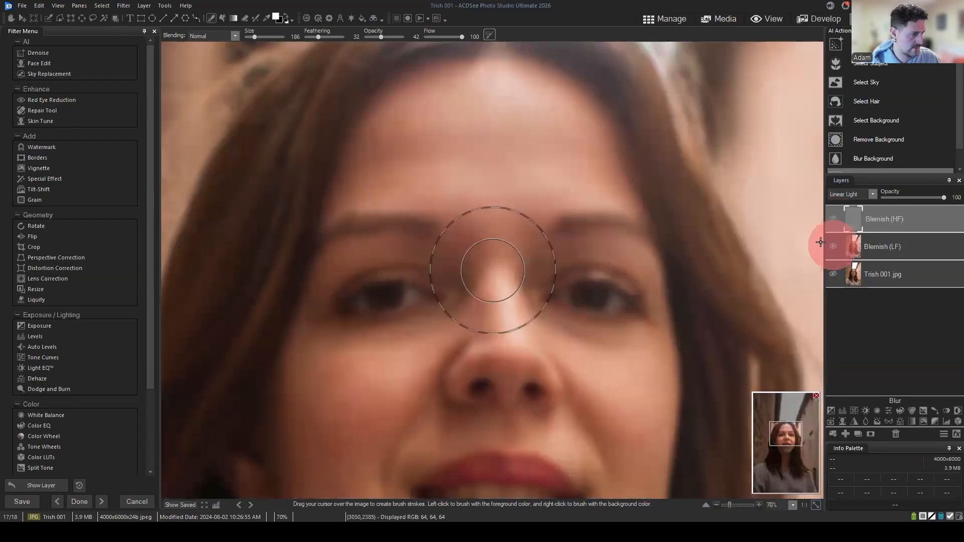
scroll(578, 231, down, 1)
scroll(602, 272, up, 2)
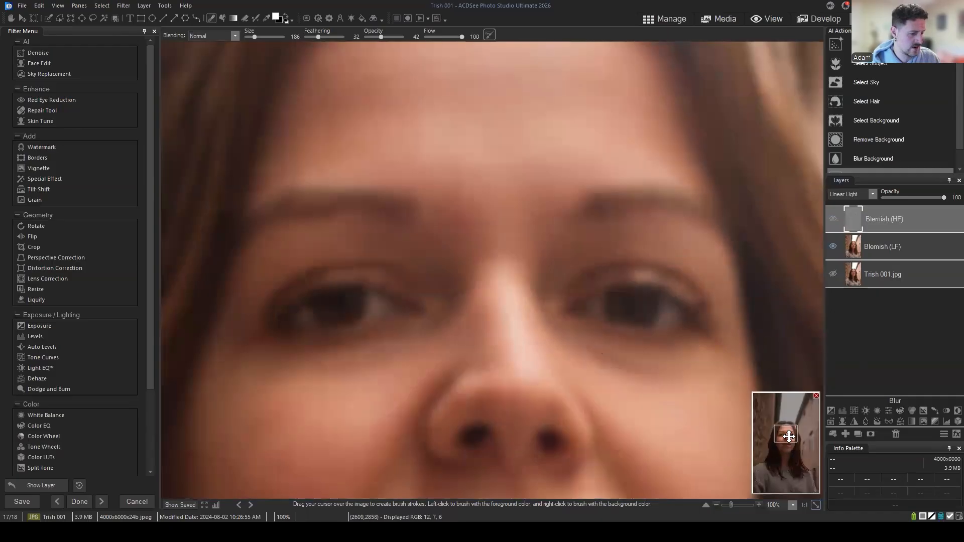
mouse_move(785, 434)
mouse_down()
mouse_move(770, 431)
mouse_move(785, 433)
mouse_up()
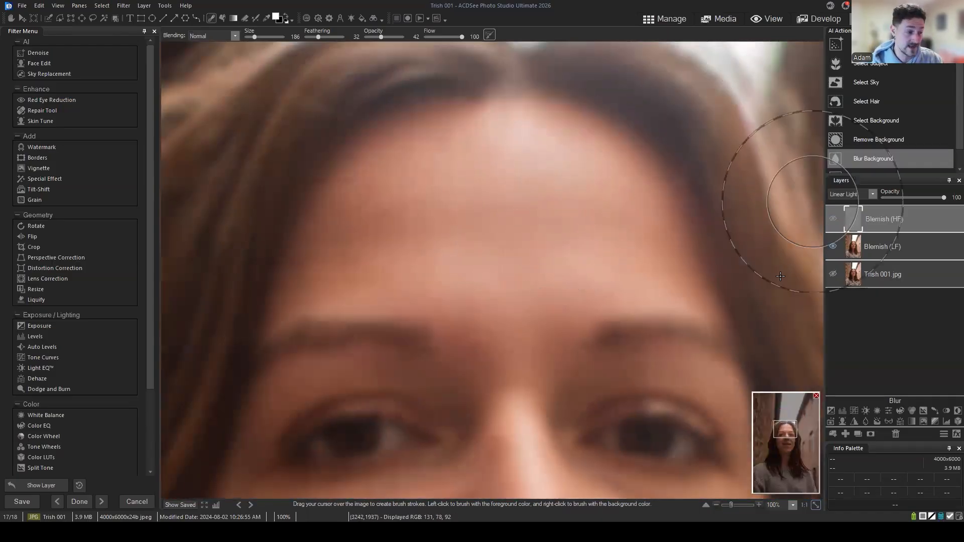
mouse_move(784, 431)
mouse_down()
mouse_move(777, 455)
mouse_move(774, 444)
mouse_move(788, 436)
mouse_up()
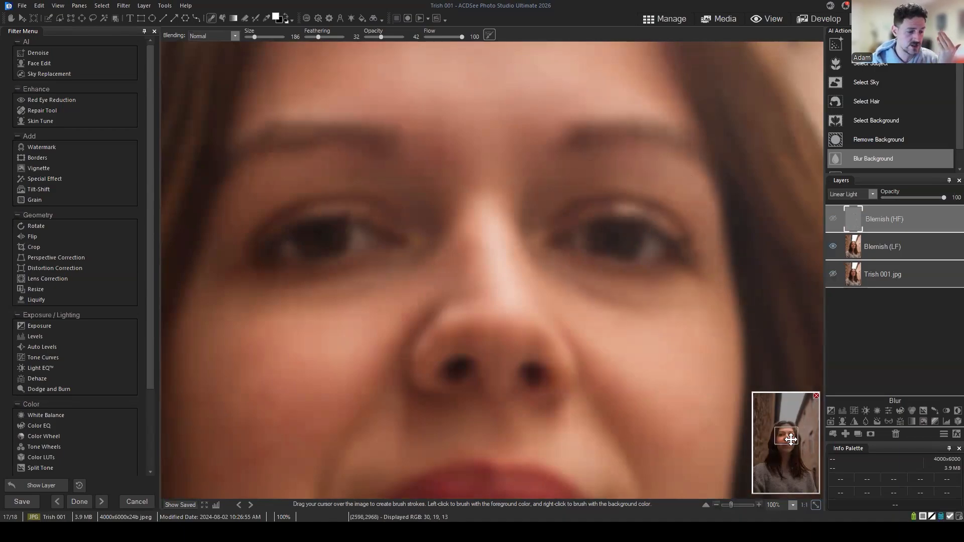
drag(788, 442, 785, 421)
Show only the Blemish (HF) layer again, frame the forehead texture, and make that layer active
click(833, 219)
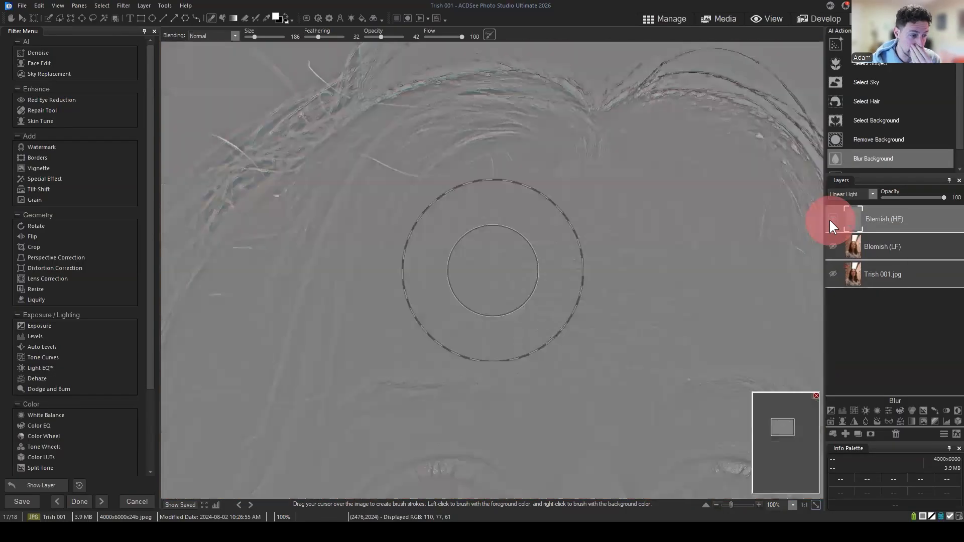
drag(779, 433, 784, 435)
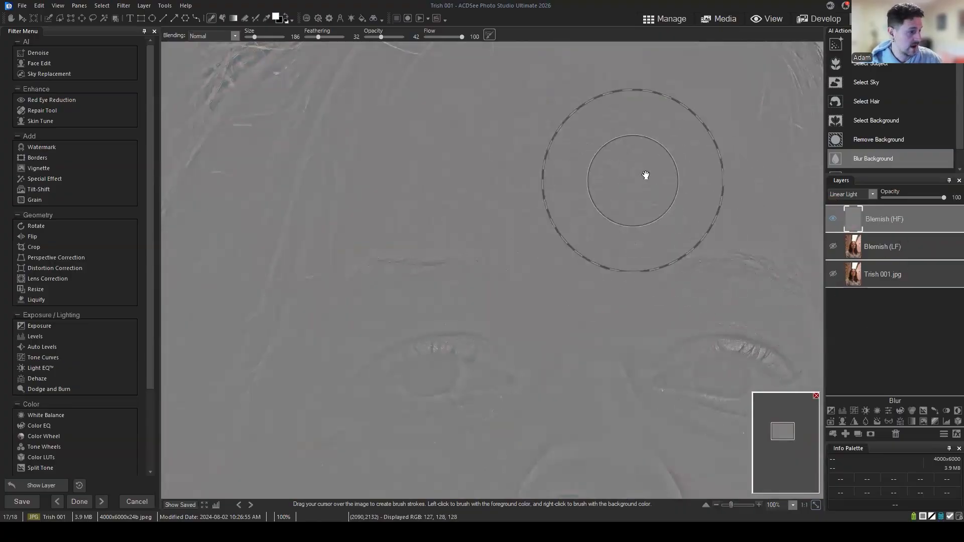
drag(649, 168, 596, 214)
click(903, 208)
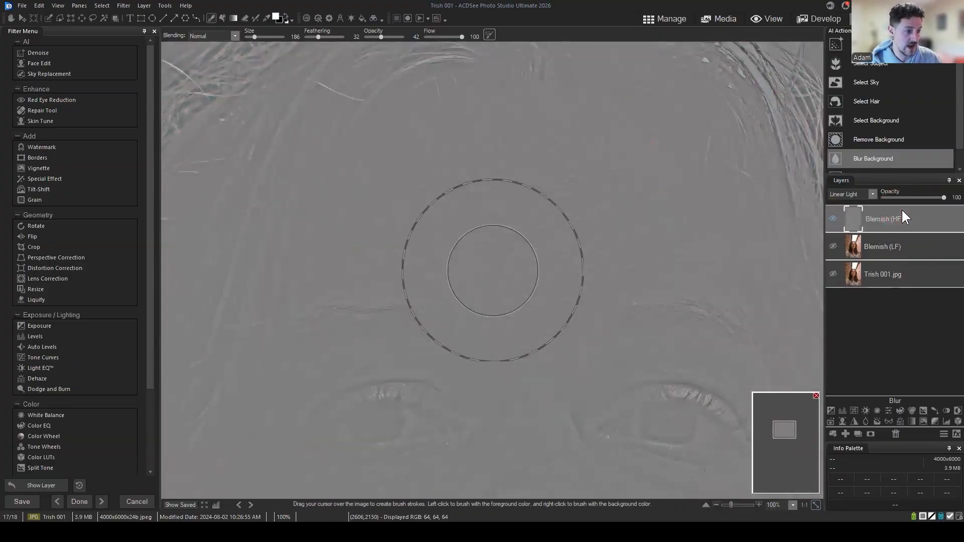
Use the Repair Tool's Blended Clone with nib width 21 and a forehead source point to cover stray hairs below the hairline
click(40, 110)
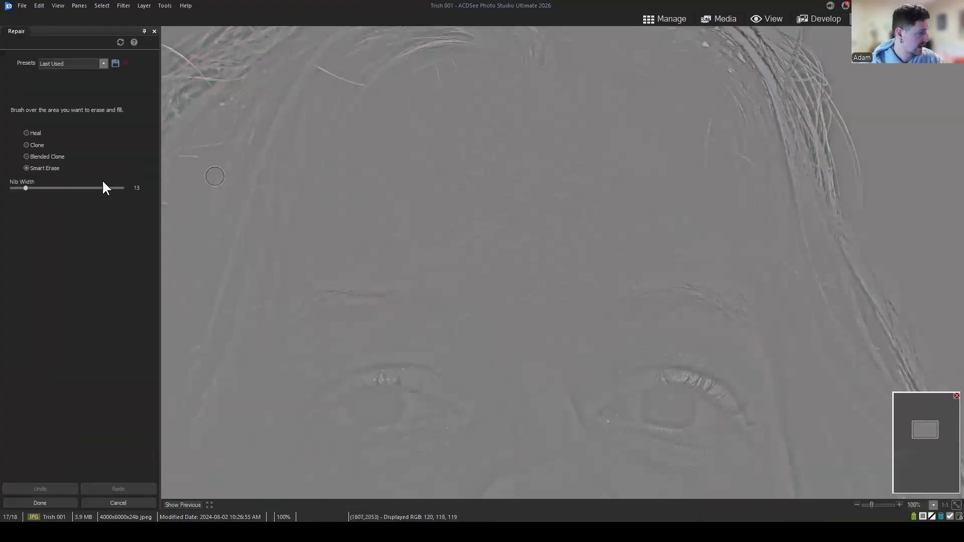
click(42, 156)
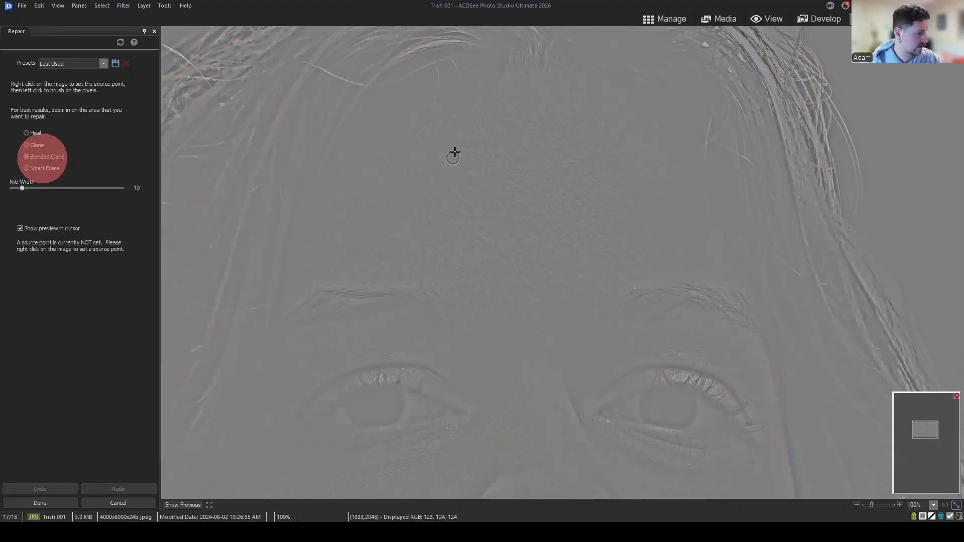
scroll(452, 150, up, 5)
right_click(462, 119)
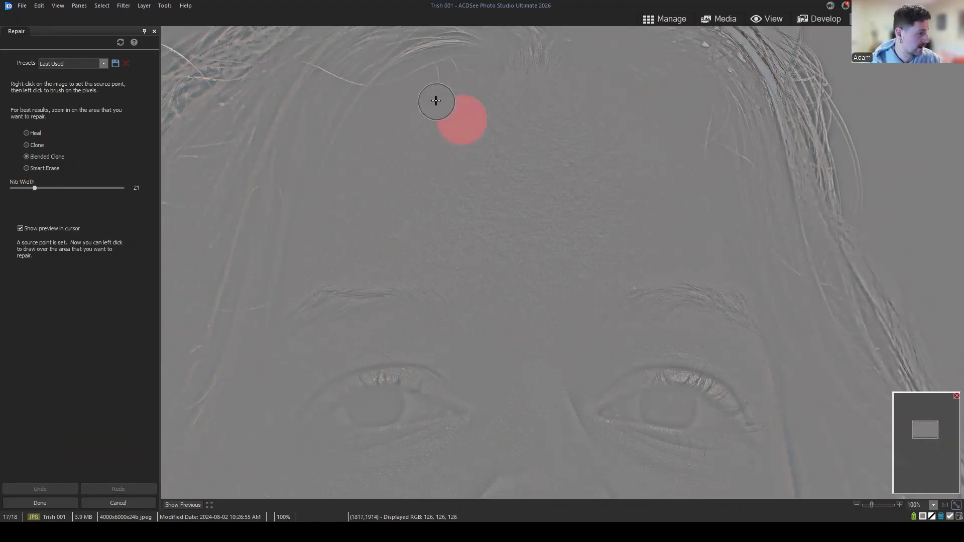
click(436, 101)
click(469, 126)
click(420, 119)
click(455, 137)
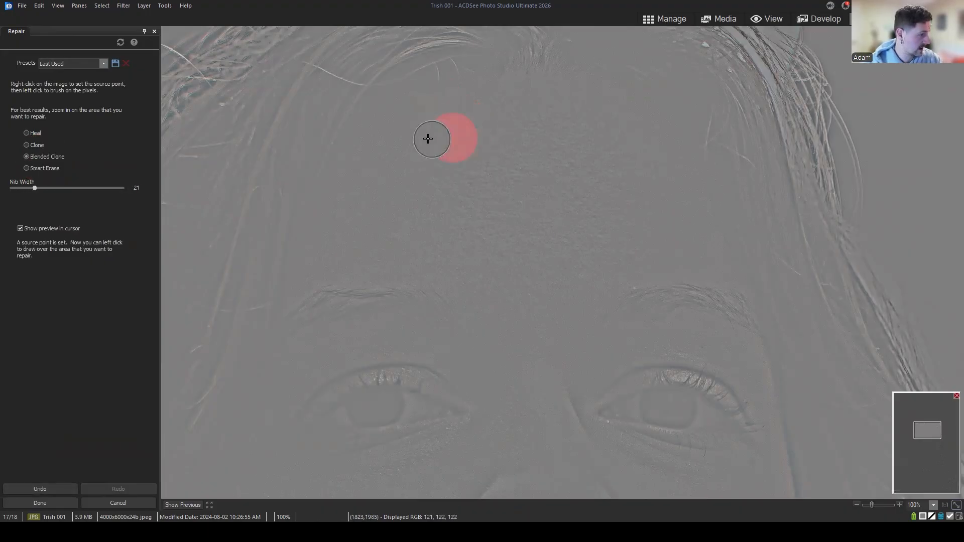
click(420, 136)
Clone smooth texture over the stray hairs from the upper-left forehead down to above the eyebrow with the 21-width Blended Clone nib
click(452, 168)
click(430, 188)
click(384, 173)
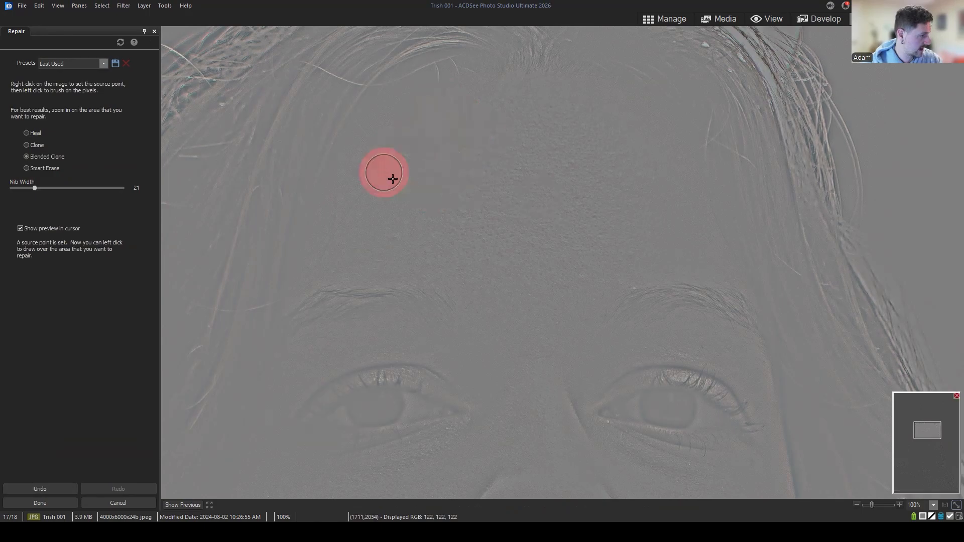
click(422, 195)
click(370, 185)
click(383, 215)
click(360, 206)
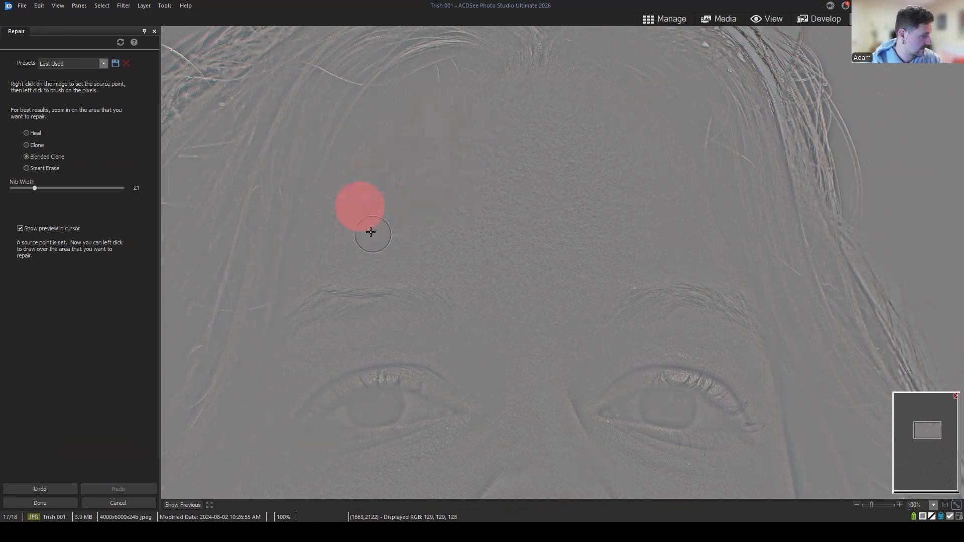
click(340, 212)
click(327, 233)
click(351, 252)
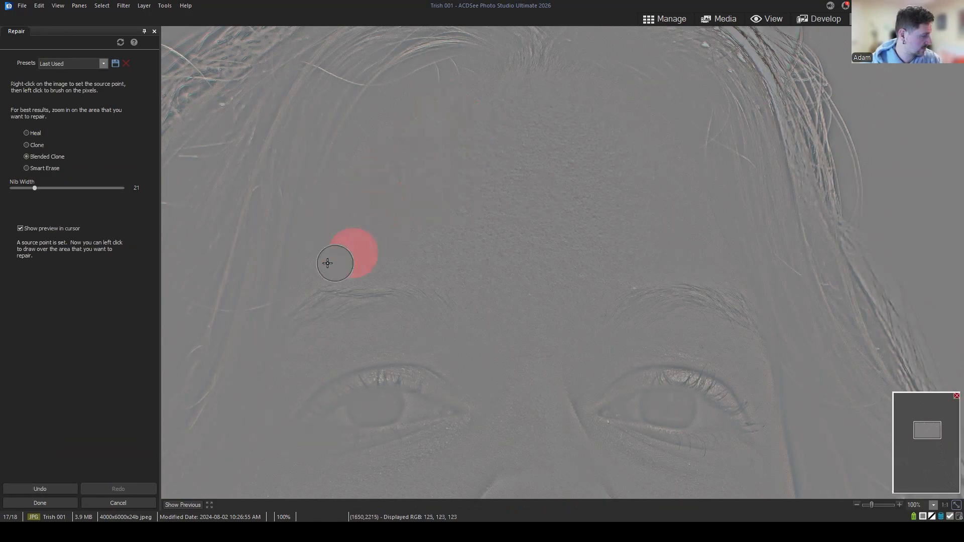
click(320, 256)
click(366, 239)
Reduce the nib width to 19, clone over the middle and right side of the forehead, and apply the repair
scroll(306, 270, down, 3)
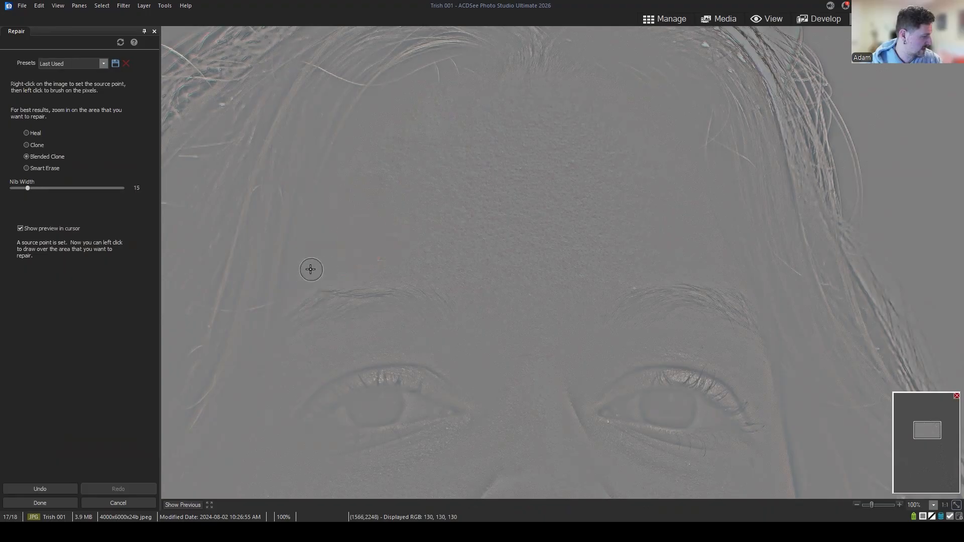
click(507, 100)
click(550, 119)
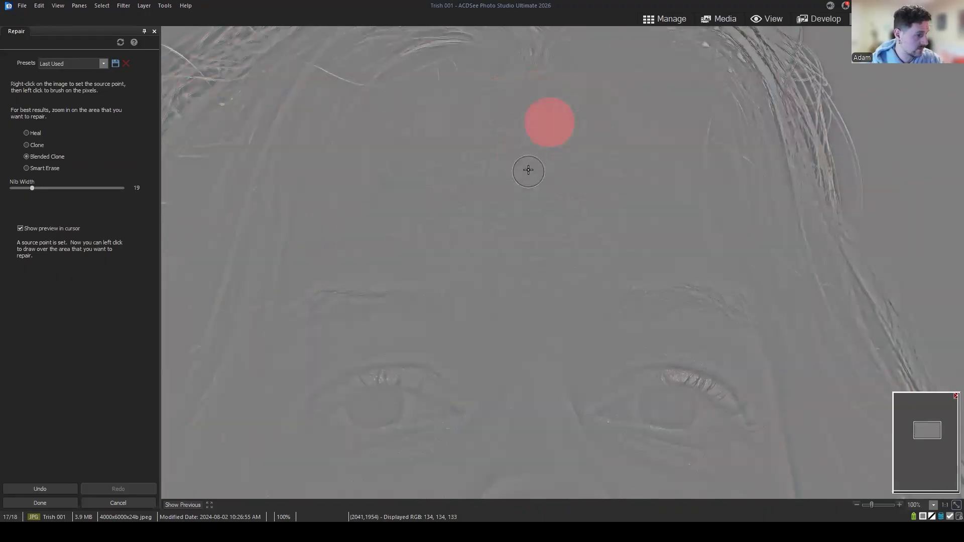
click(530, 168)
click(549, 182)
click(577, 164)
click(558, 197)
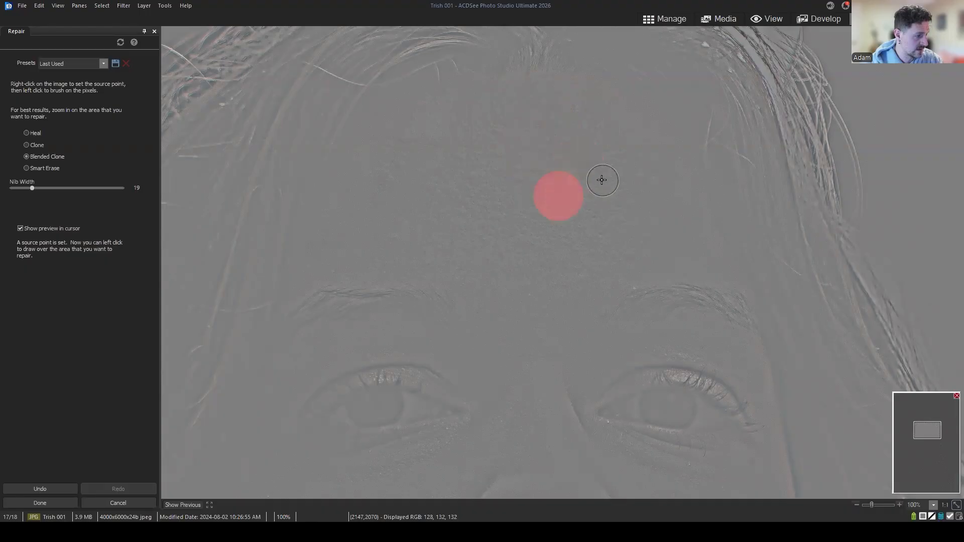
click(597, 179)
click(564, 209)
click(593, 219)
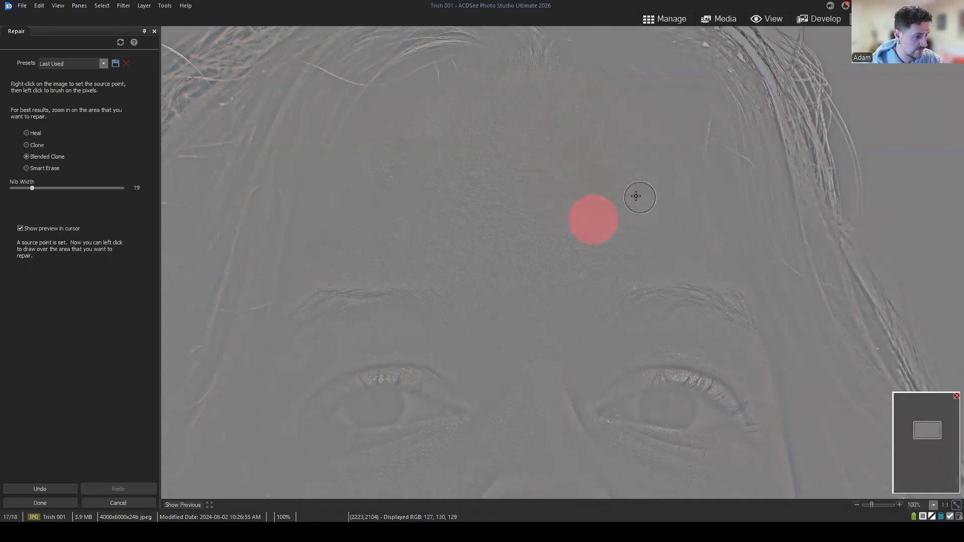
click(665, 200)
click(682, 202)
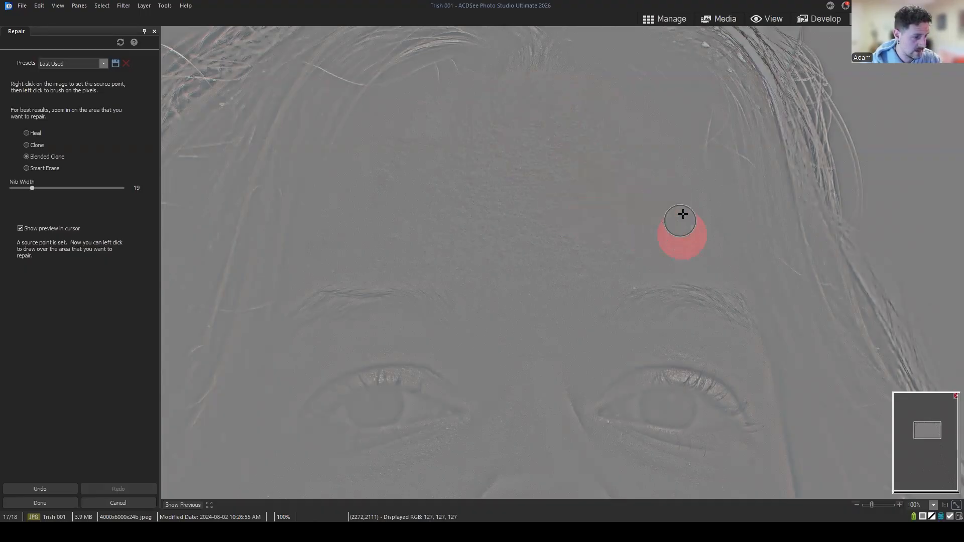
scroll(699, 170, down, 2)
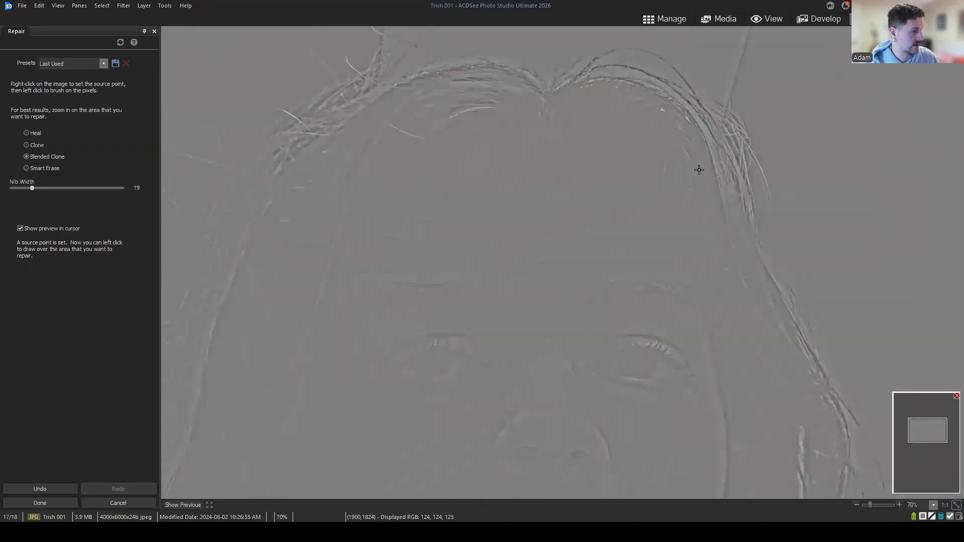
click(41, 502)
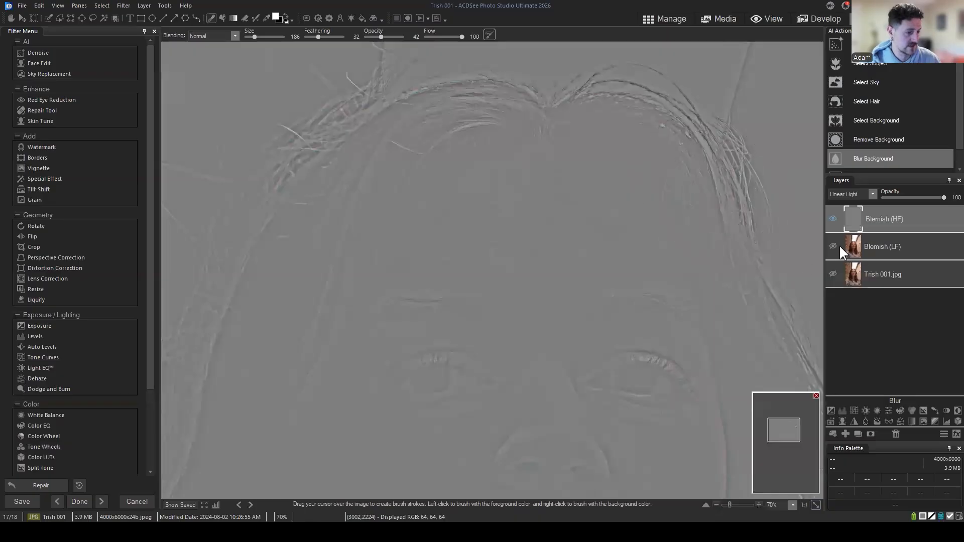
Show the Blemish (LF) layer and examine the combined image across the retouched forehead and the cheek beside the earring
click(834, 245)
scroll(703, 276, down, 2)
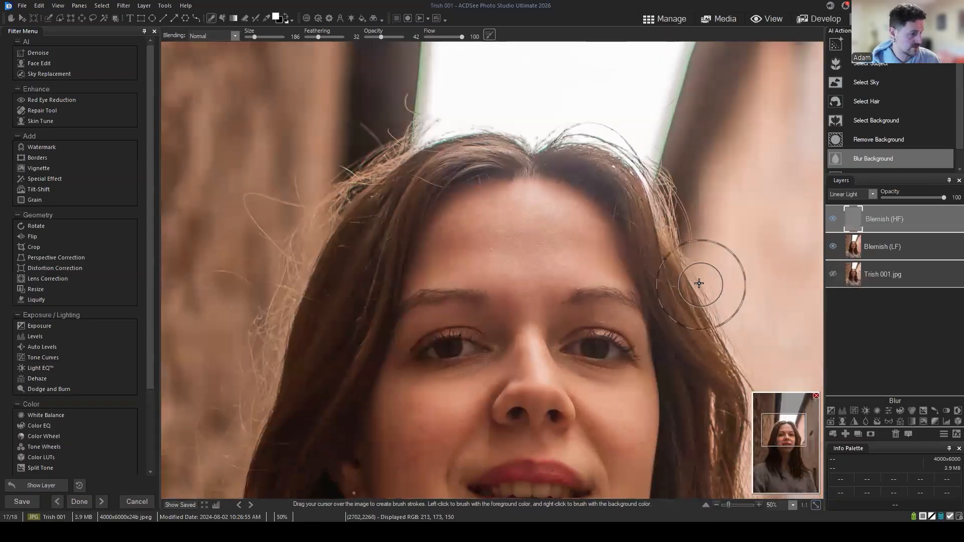
scroll(691, 273, up, 2)
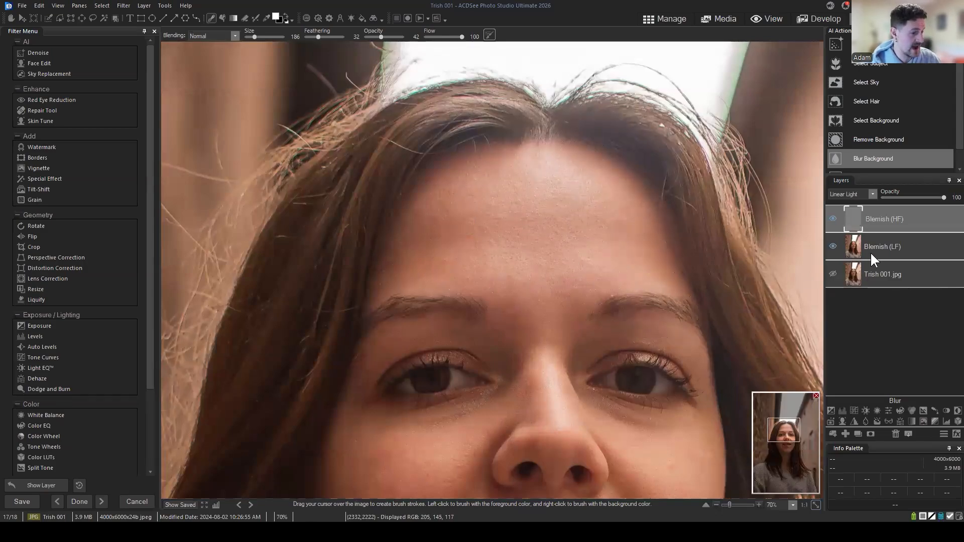
scroll(583, 196, down, 2)
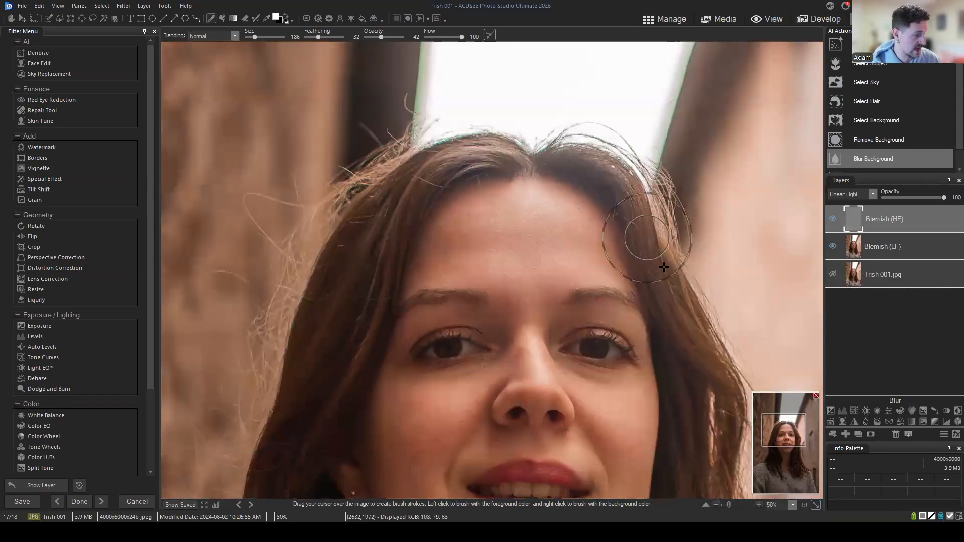
mouse_move(797, 452)
mouse_down()
mouse_move(788, 440)
mouse_move(784, 452)
mouse_move(786, 434)
mouse_up()
scroll(492, 176, down, 2)
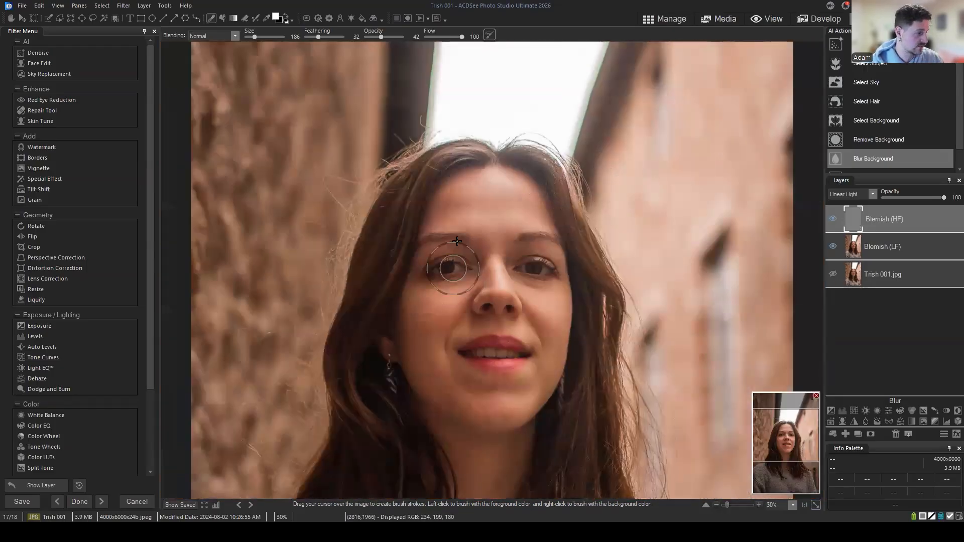
scroll(522, 132, up, 4)
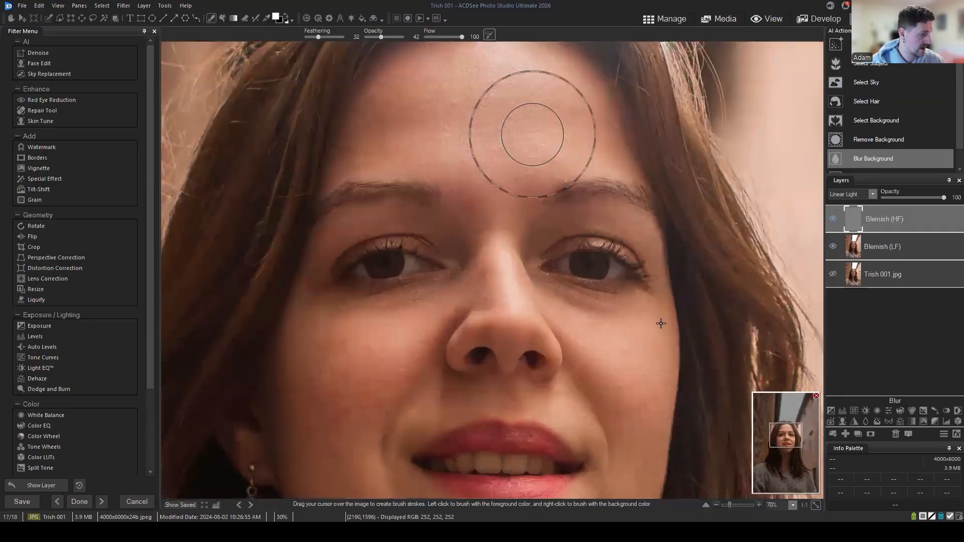
drag(785, 436, 783, 431)
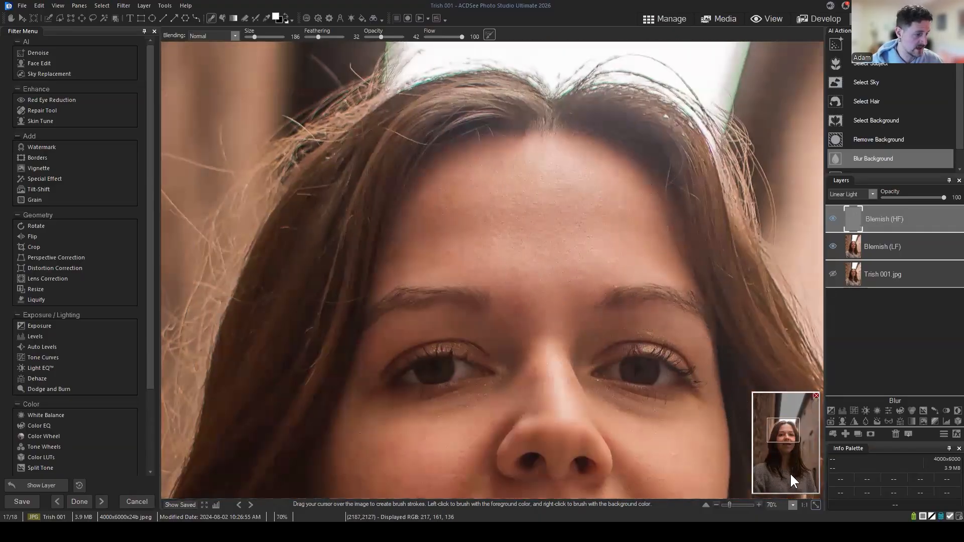
click(899, 215)
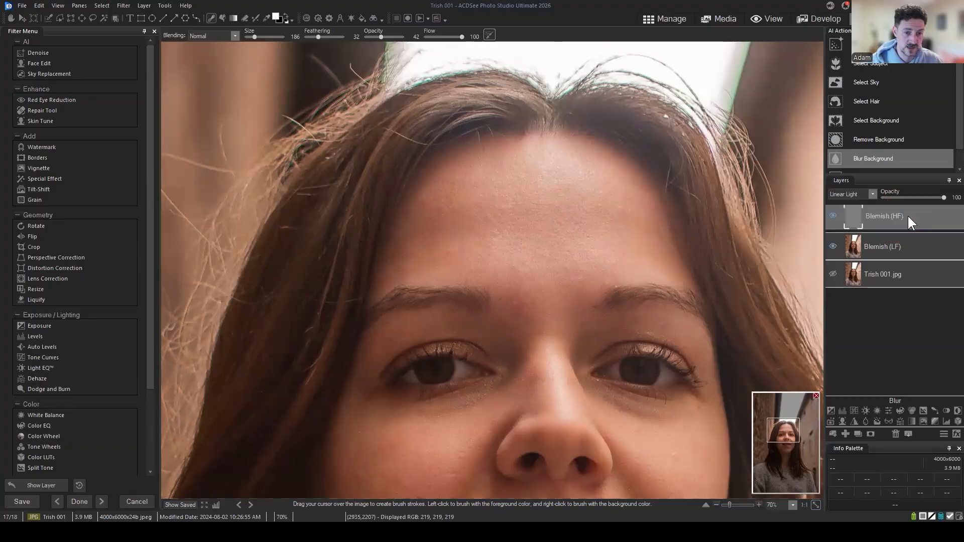
click(785, 433)
drag(785, 433, 782, 447)
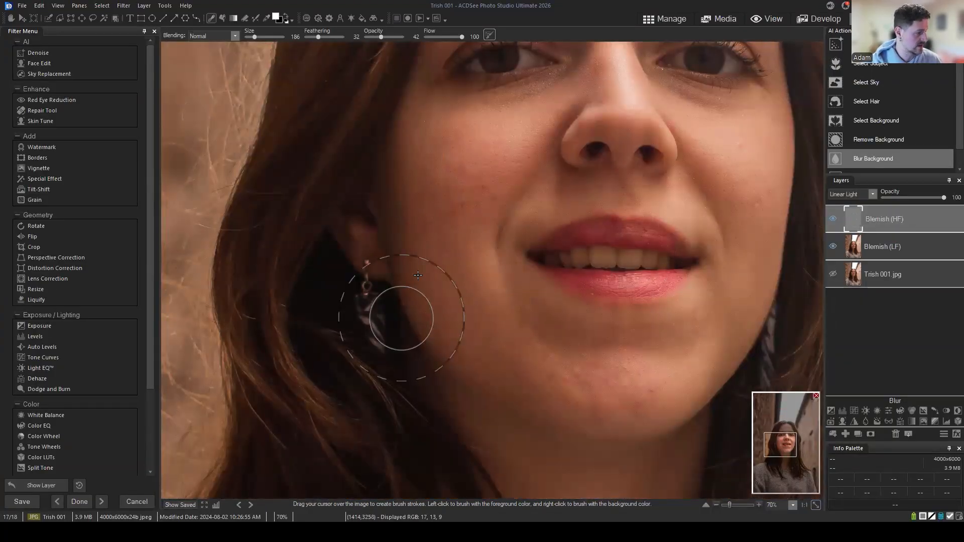
drag(435, 178, 519, 205)
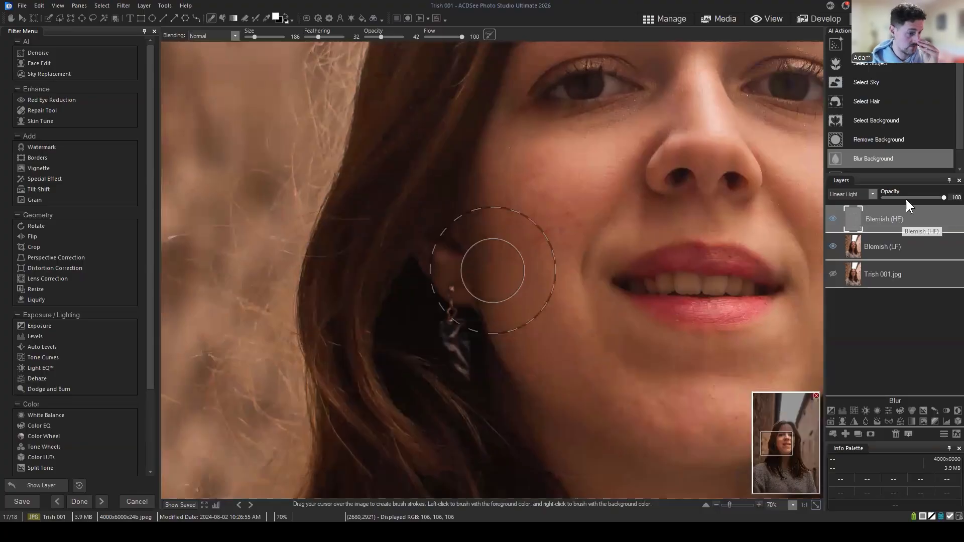
click(44, 110)
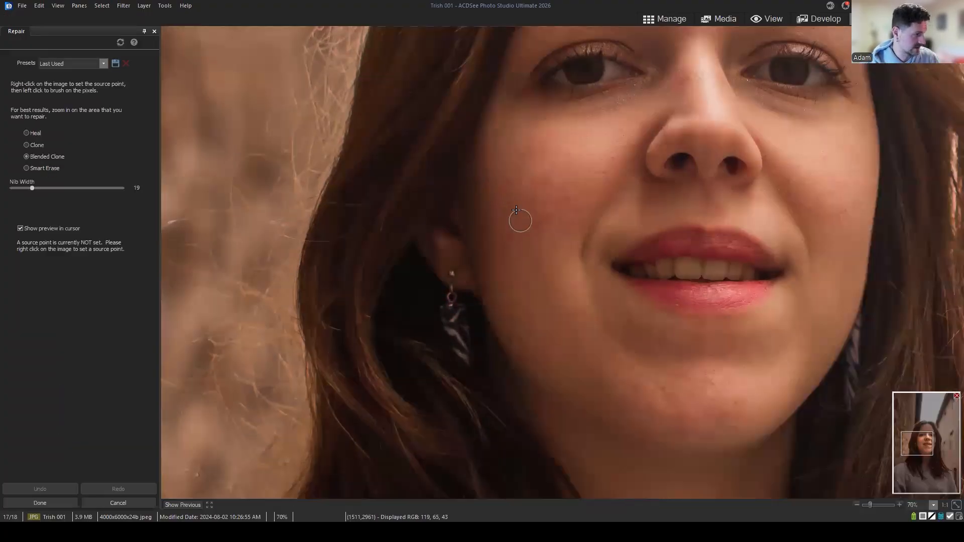
scroll(517, 179, up, 3)
drag(464, 106, 565, 174)
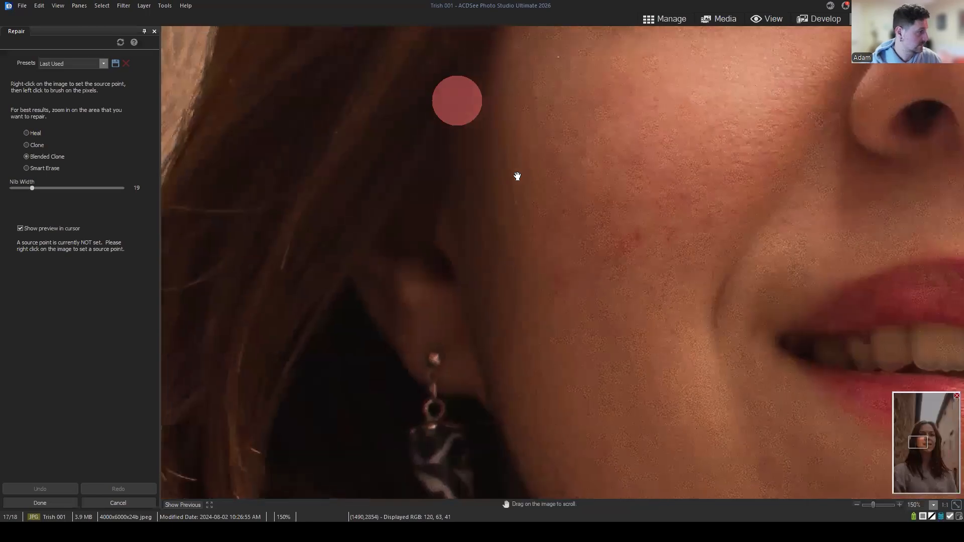
scroll(538, 153, up, 4)
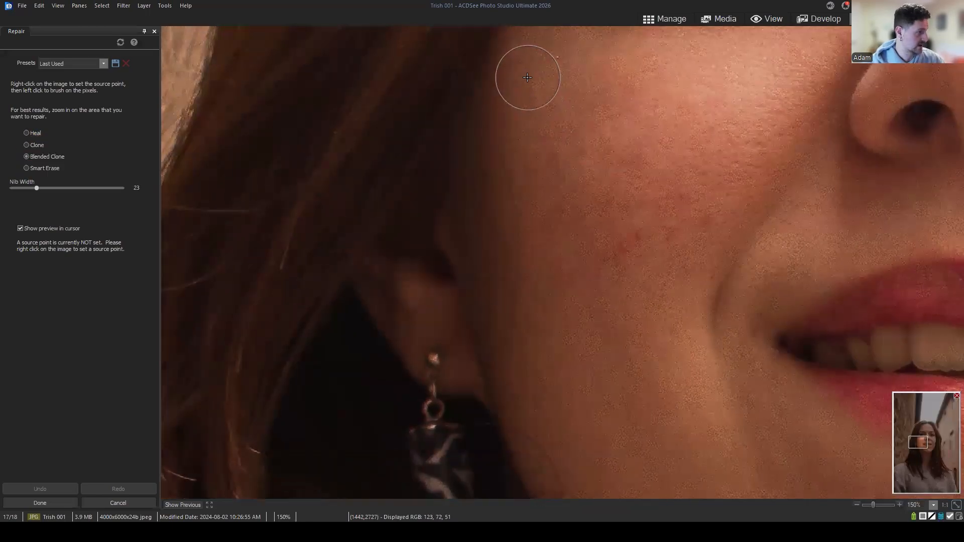
click(46, 168)
scroll(484, 101, down, 7)
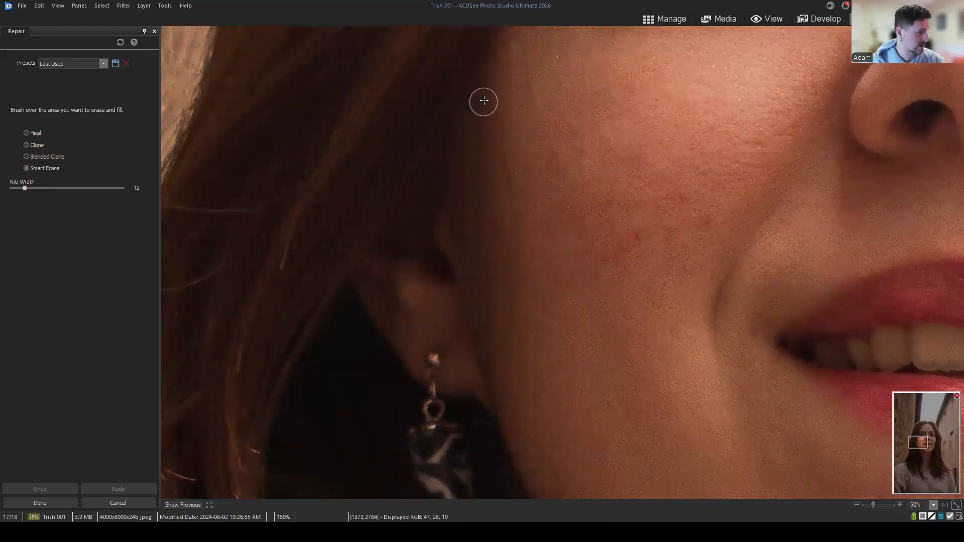
click(111, 502)
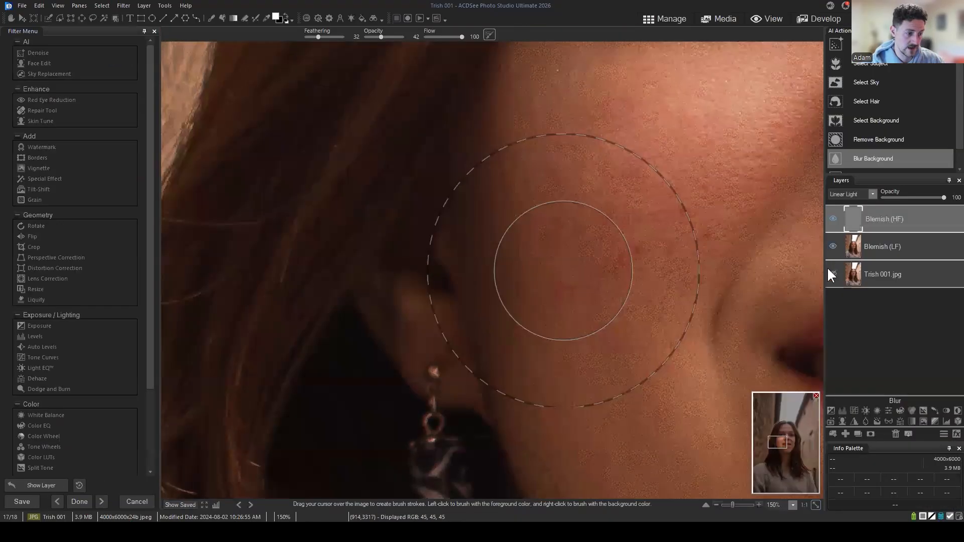
Hide the Blemish (LF) layer and make the Blemish (HF) layer active
click(834, 247)
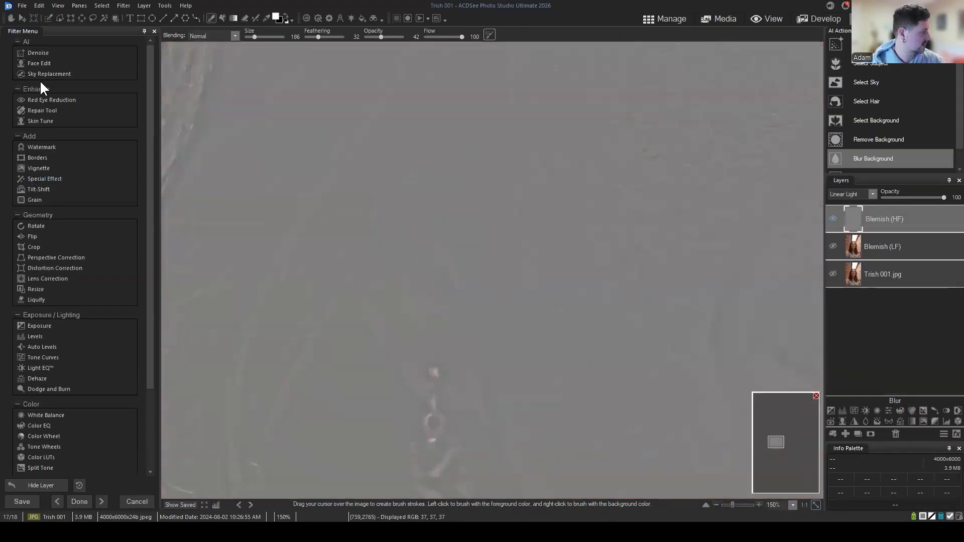
click(917, 221)
Try Smart Erase with nib width 13 down the cheek's hair edge near the earring and check it with the Blemish (LF) layer shown
click(39, 110)
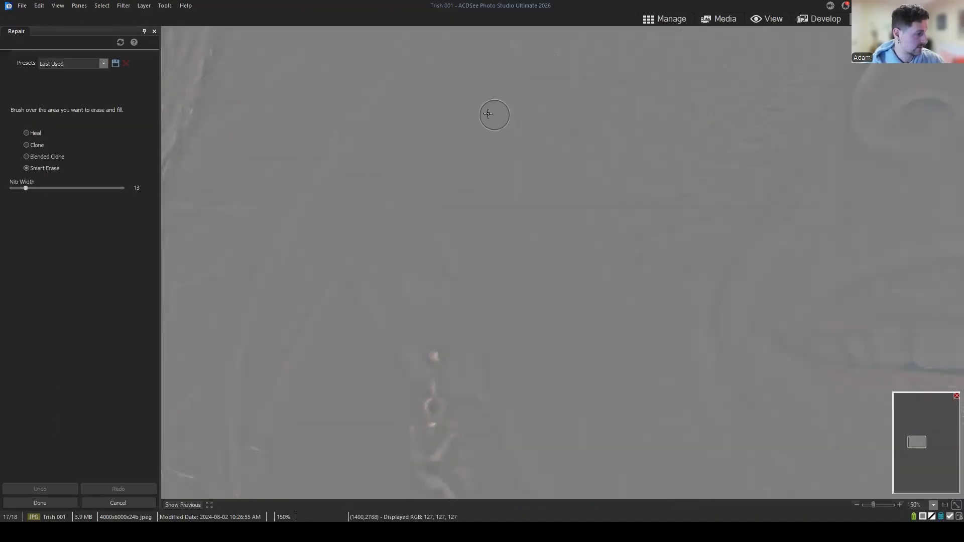
mouse_move(481, 98)
mouse_down()
mouse_move(507, 179)
mouse_move(499, 327)
mouse_move(508, 351)
mouse_up()
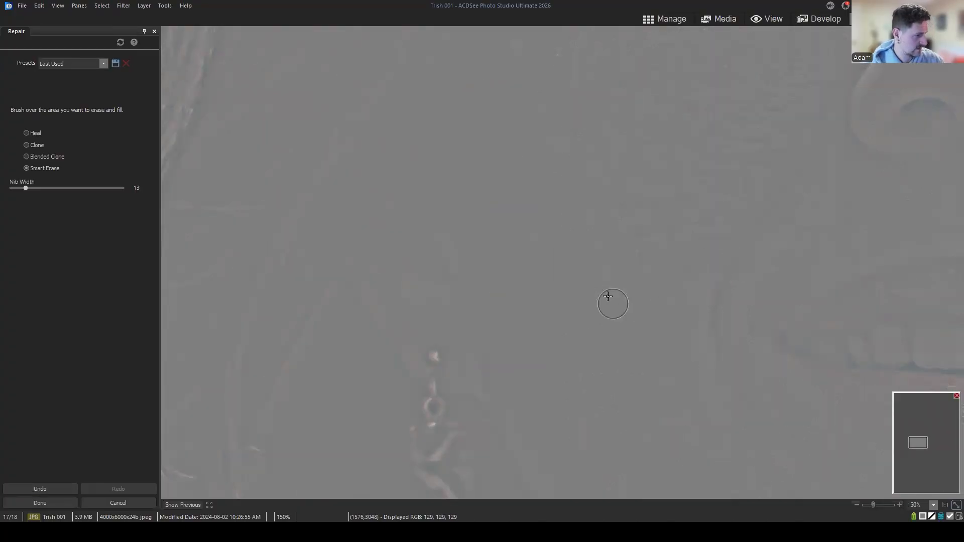
click(57, 490)
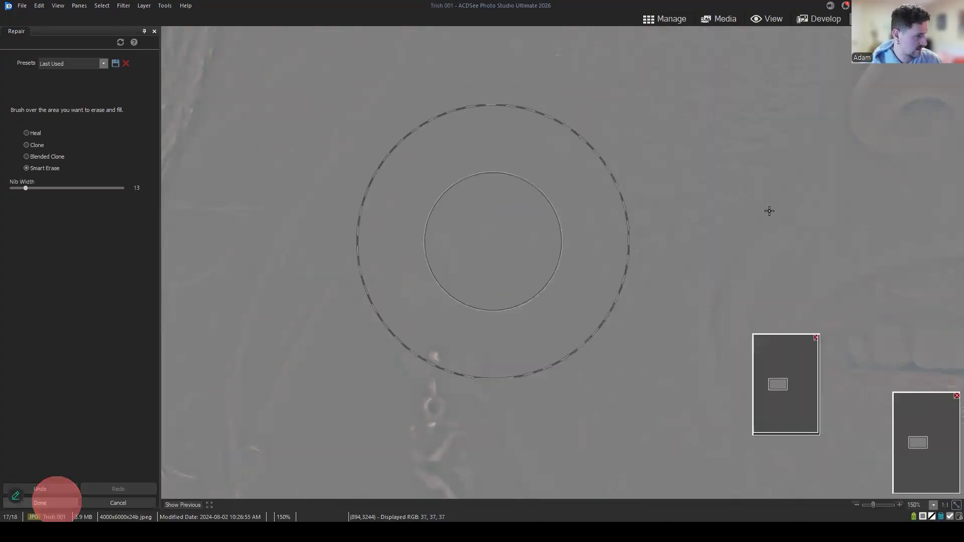
click(835, 245)
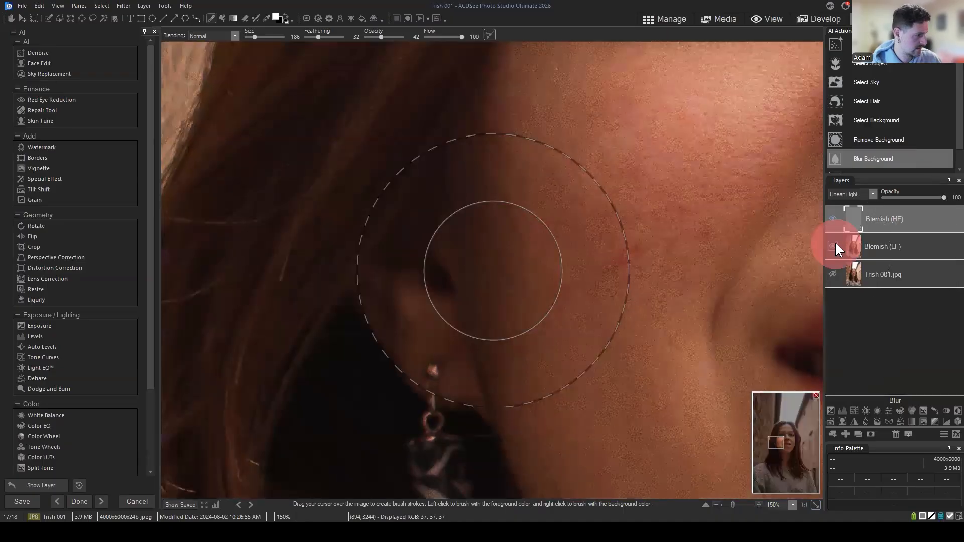
click(833, 246)
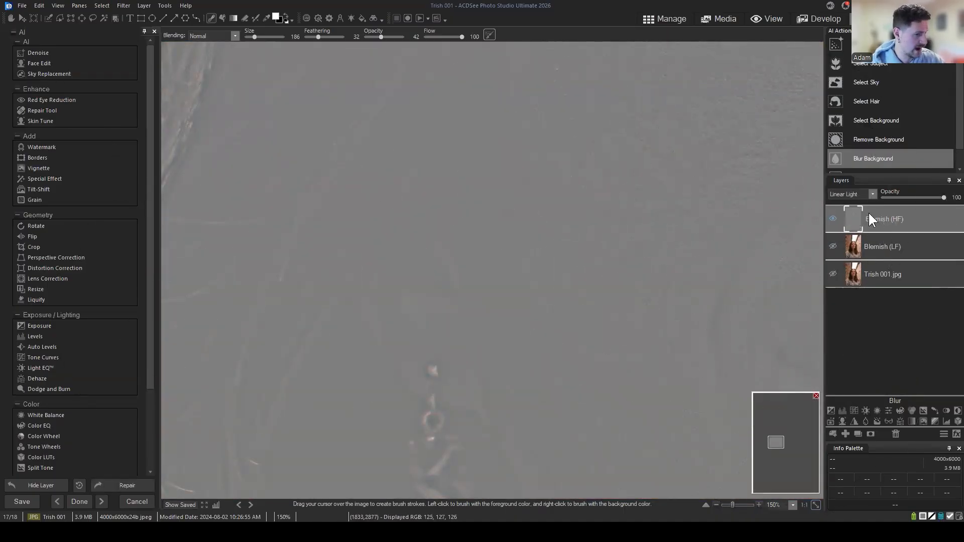
Use the Repair Tool's Blended Clone with nib width 18 and a source point on the upper cheek to cover texture along the cheek's hair edge
click(42, 110)
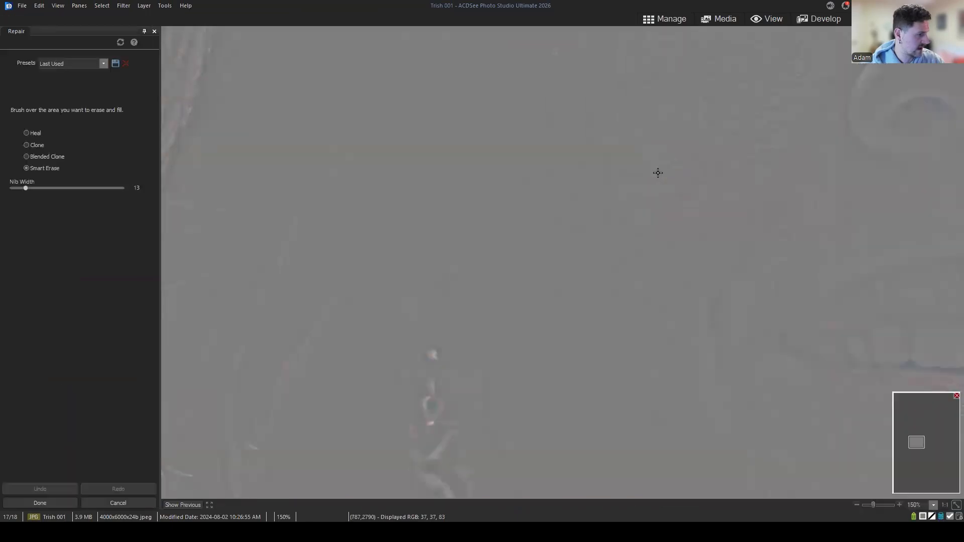
click(44, 158)
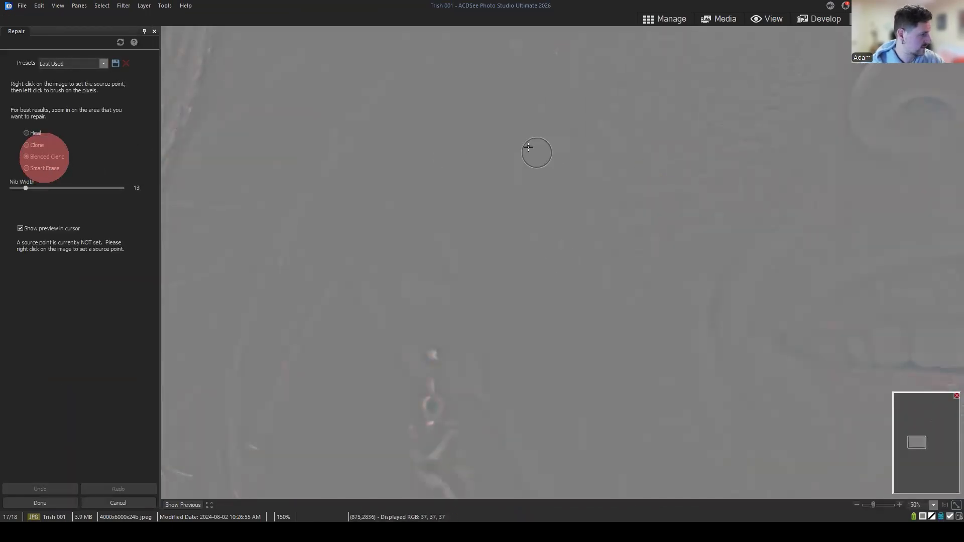
right_click(521, 88)
click(498, 140)
click(546, 142)
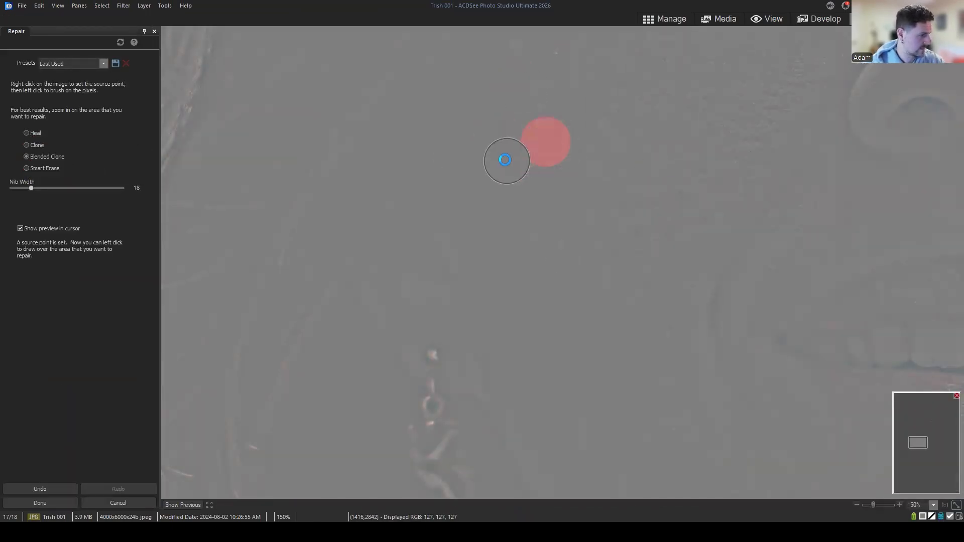
click(508, 164)
click(549, 188)
Set the Blended Clone nib width to 15, clone smooth texture down the cheek towards the earring, and apply the repair
scroll(549, 188, down, 3)
click(512, 187)
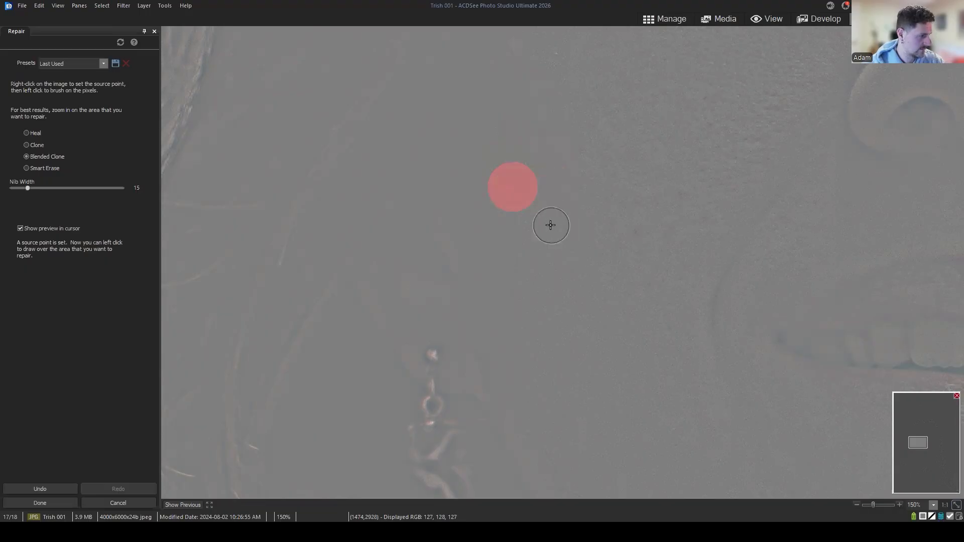
click(551, 225)
click(517, 214)
click(551, 286)
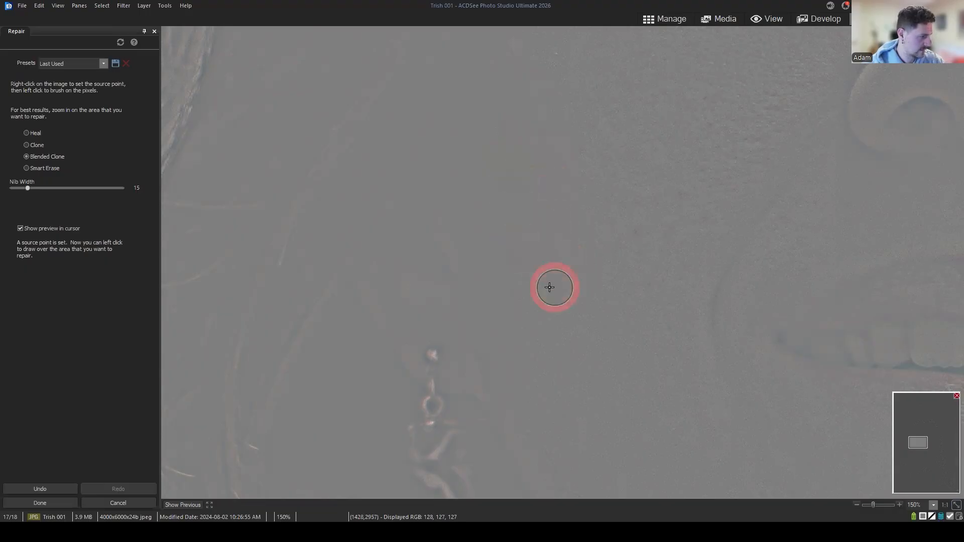
click(518, 269)
click(547, 308)
click(542, 332)
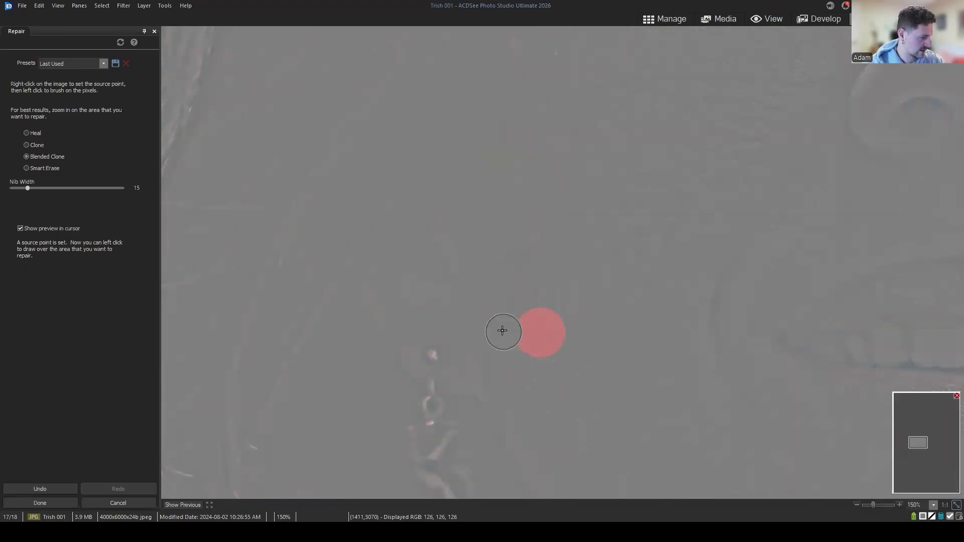
click(501, 328)
click(536, 362)
click(506, 354)
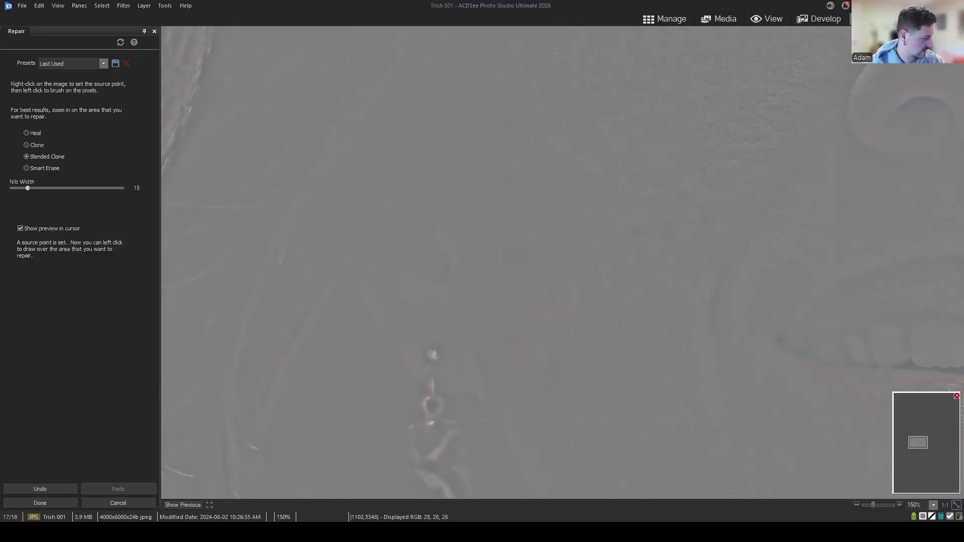
click(44, 503)
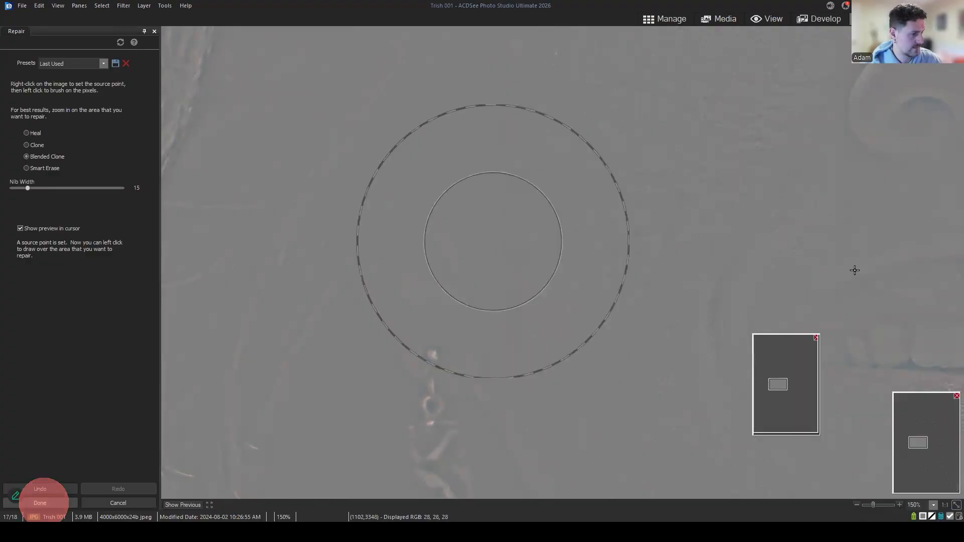
Show the Blemish (LF) layer and review the retouched portrait as a whole
click(834, 244)
click(834, 246)
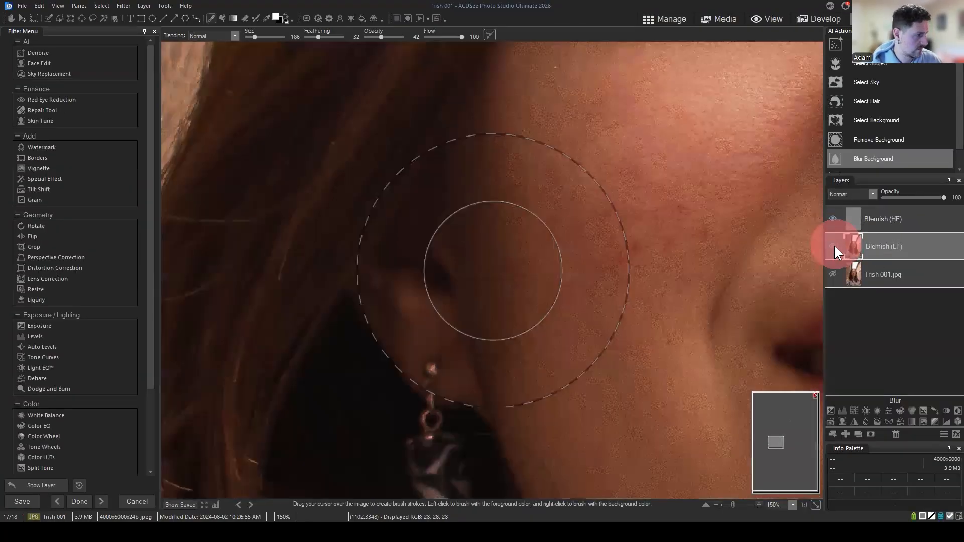
scroll(648, 140, down, 5)
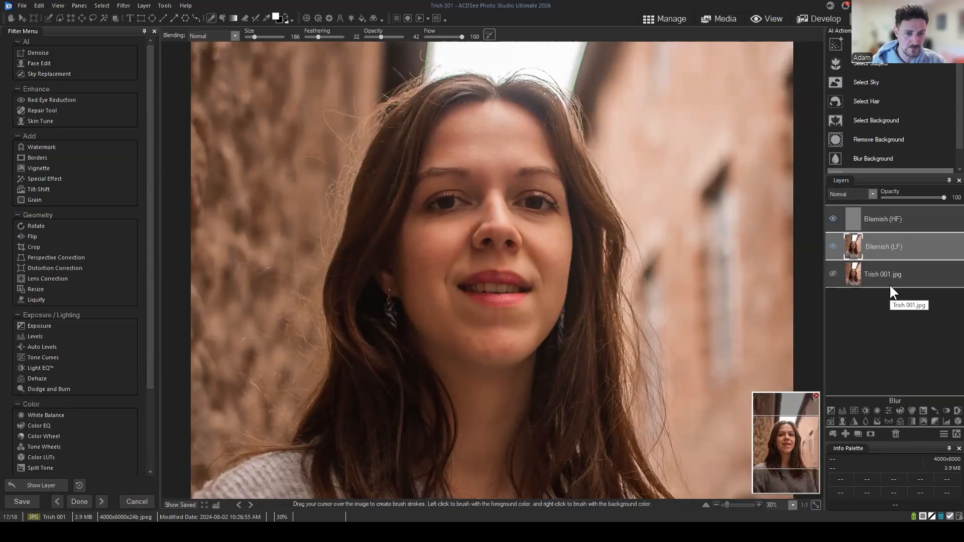
Look over the layer commands available for the original photo layer and make the Blemish (HF) layer active
click(892, 269)
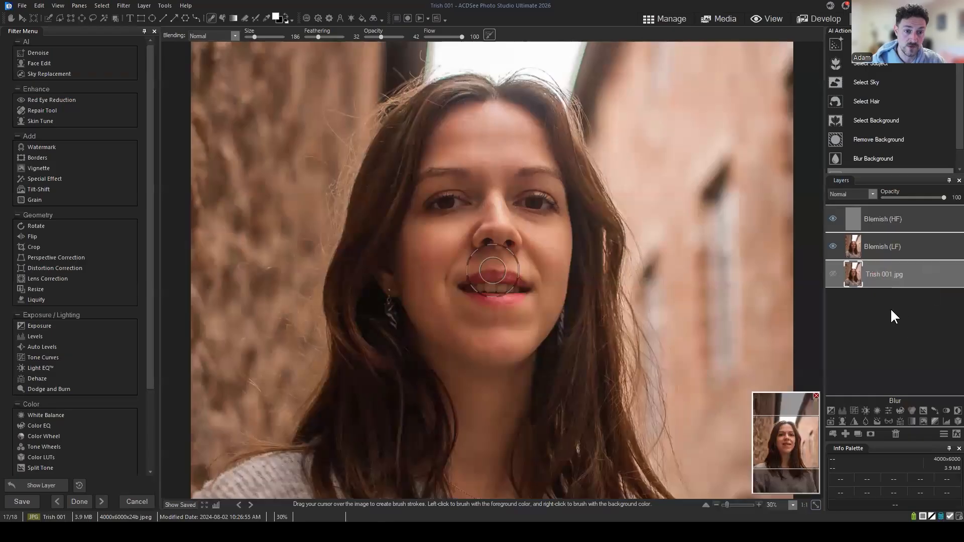
right_click(882, 270)
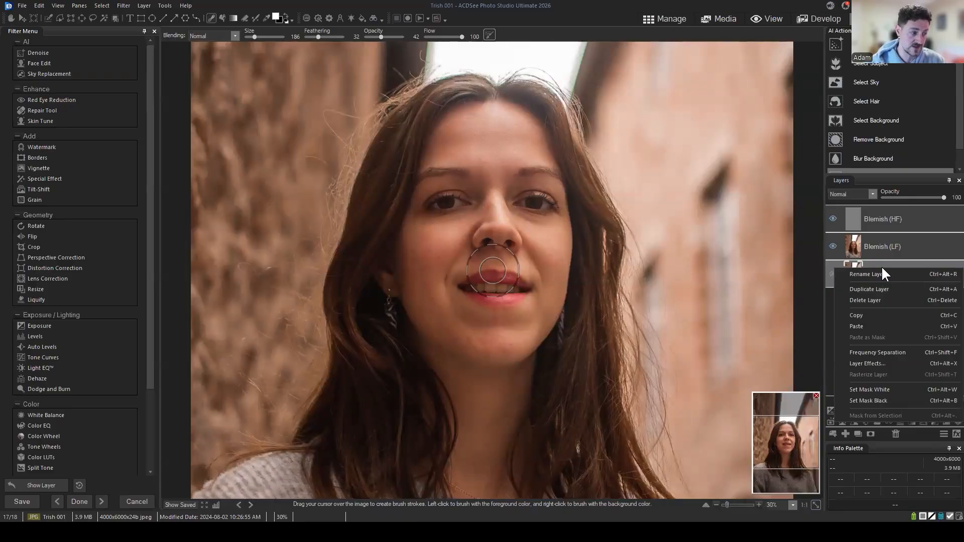
click(872, 264)
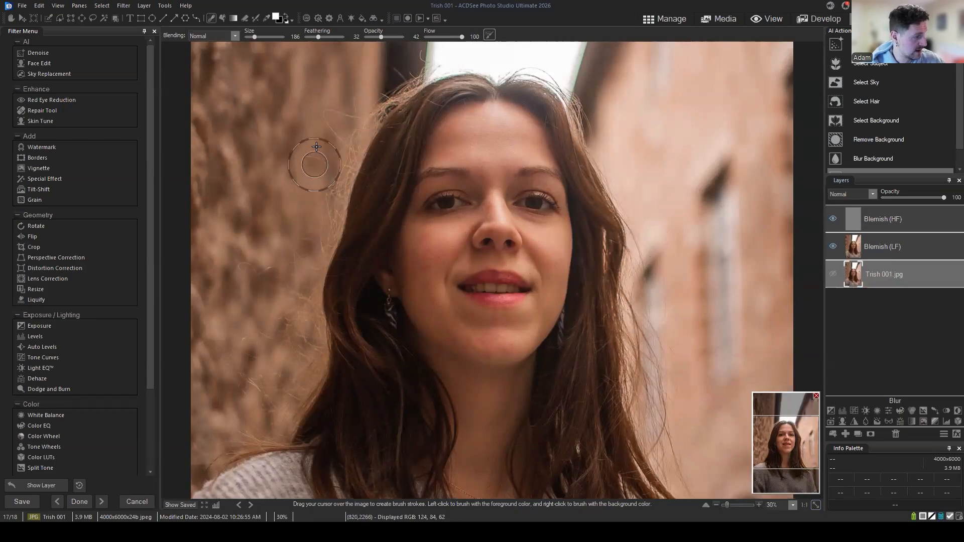
drag(322, 144, 409, 110)
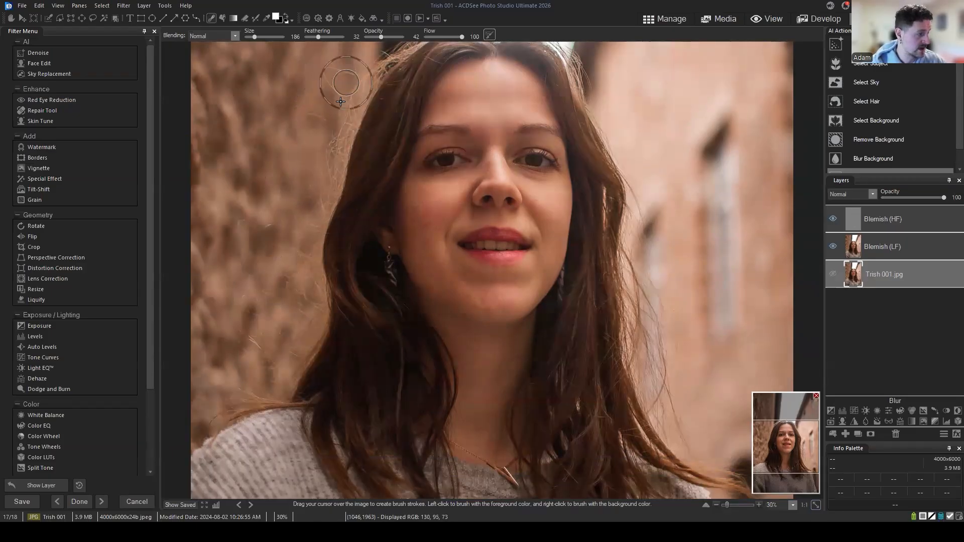
click(896, 221)
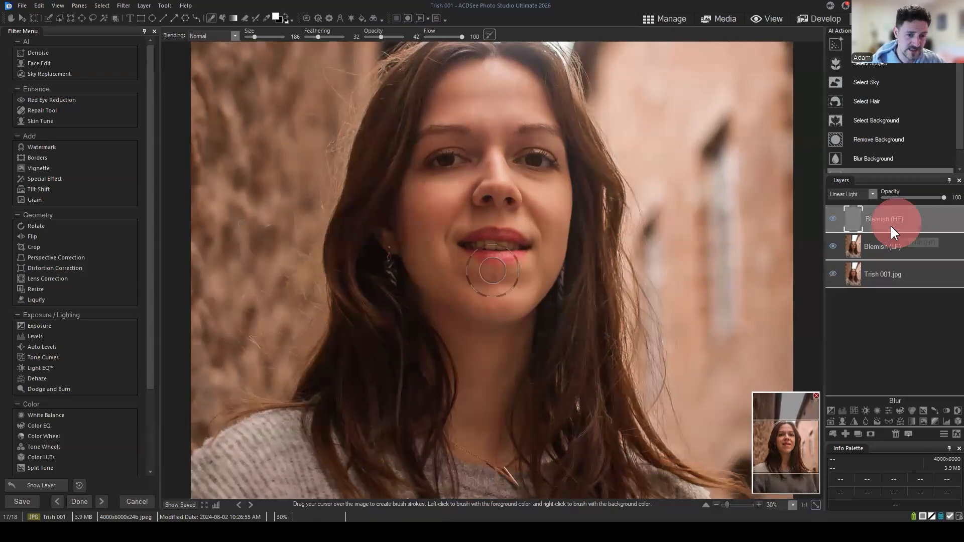
mouse_move(775, 458)
mouse_down()
mouse_move(786, 442)
mouse_move(786, 450)
mouse_up()
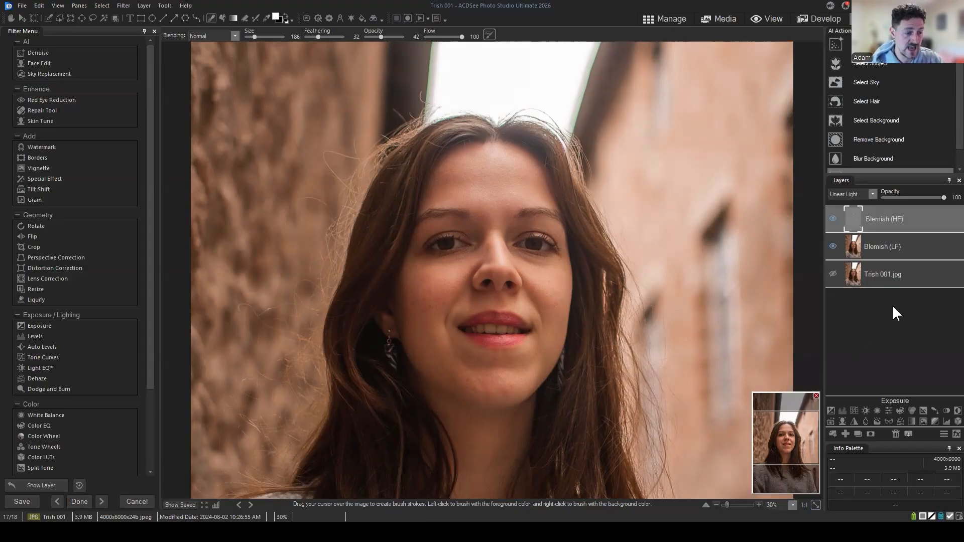
Save the layered image as an ACDC file named Blemishes-Edits in the 01- Face Imperfections & Stray Hairs folder
click(24, 5)
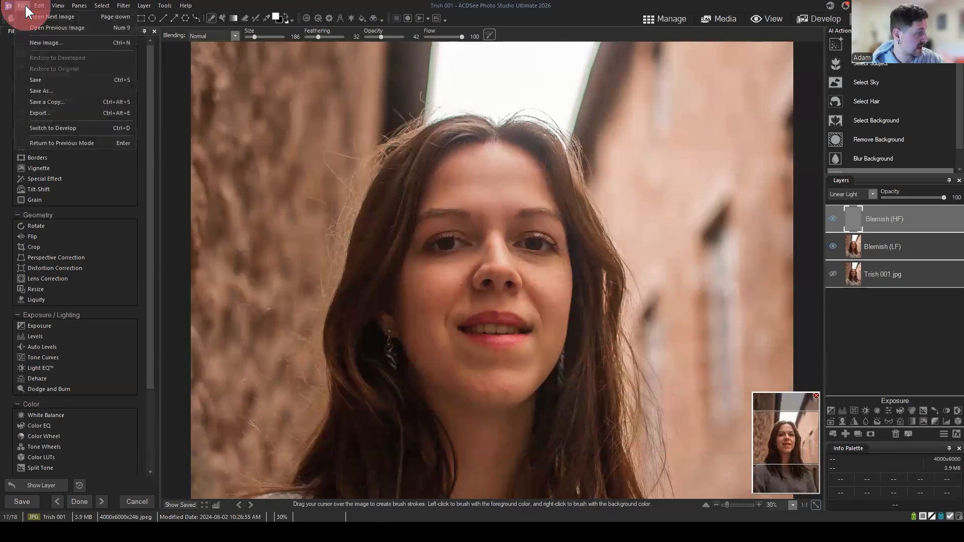
click(46, 92)
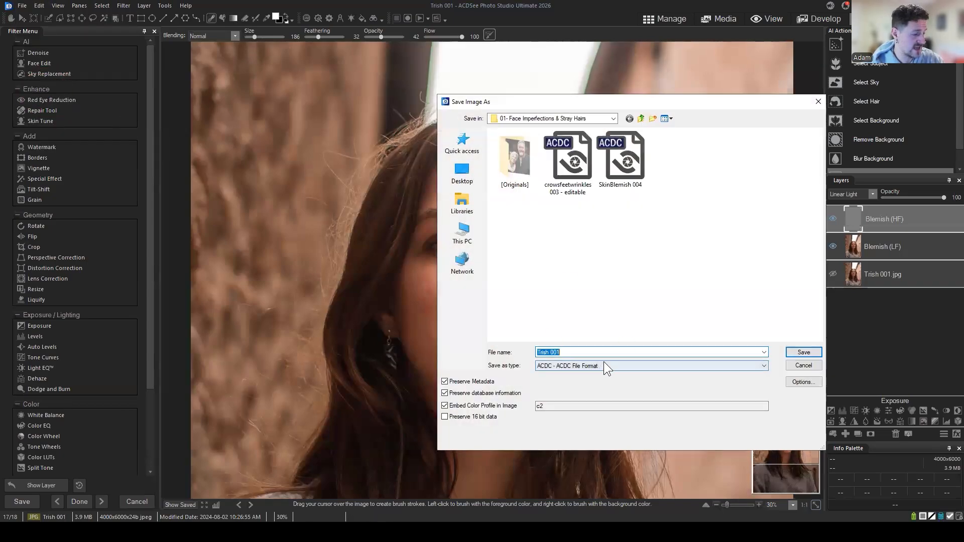
drag(624, 355, 524, 355)
text(Ble)
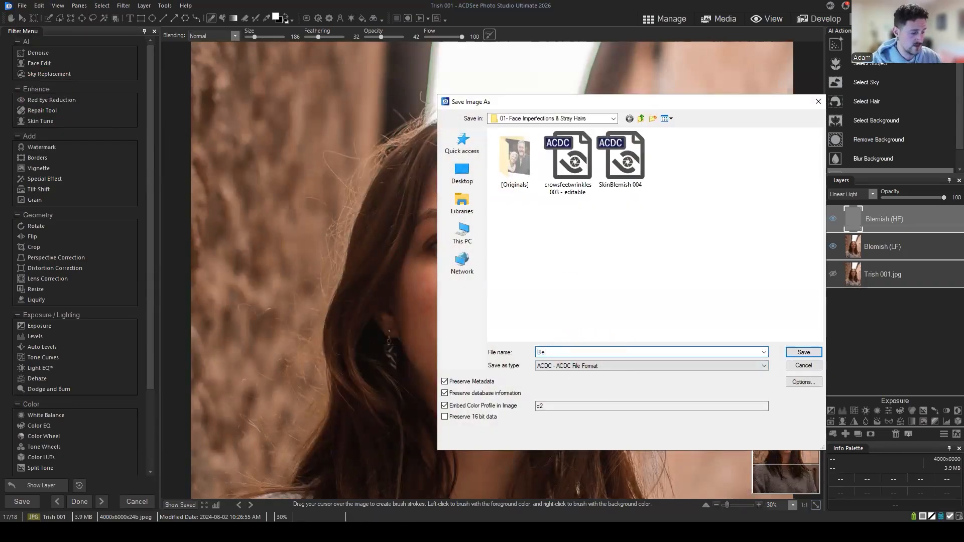
text(mishes-)
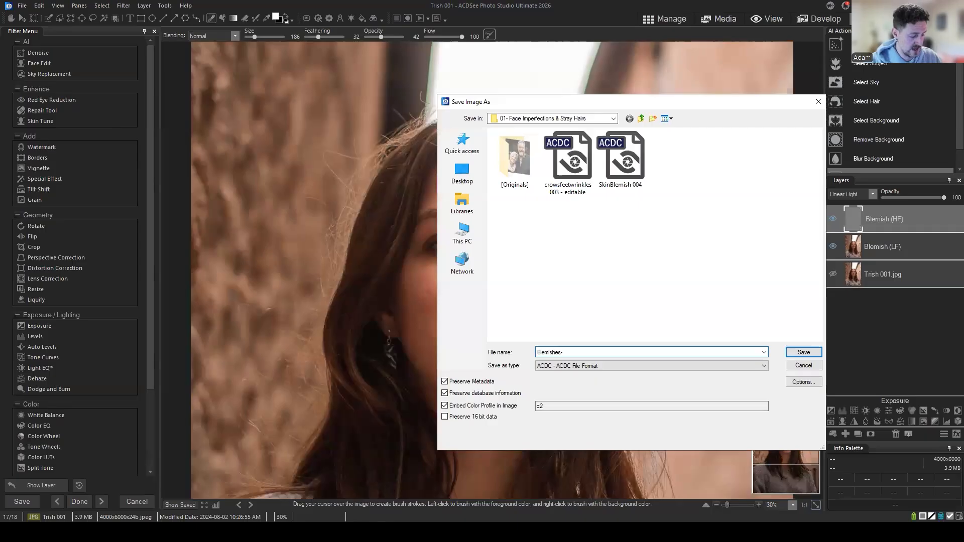
text(Edits)
click(803, 352)
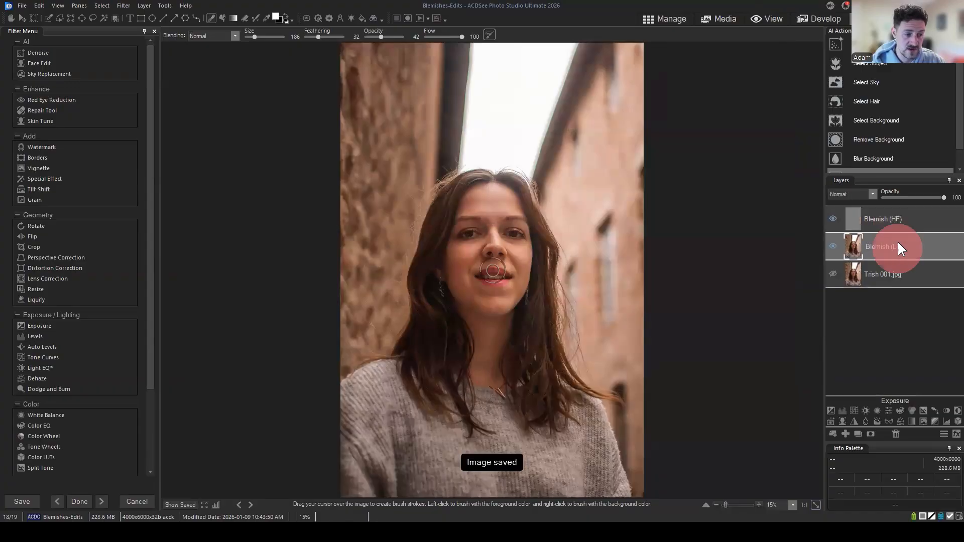
Select the Blemish (HF) and Blemish (LF) layers together and switch the selection to the original photo layer
click(892, 220)
click(891, 219)
ctrl+click(892, 247)
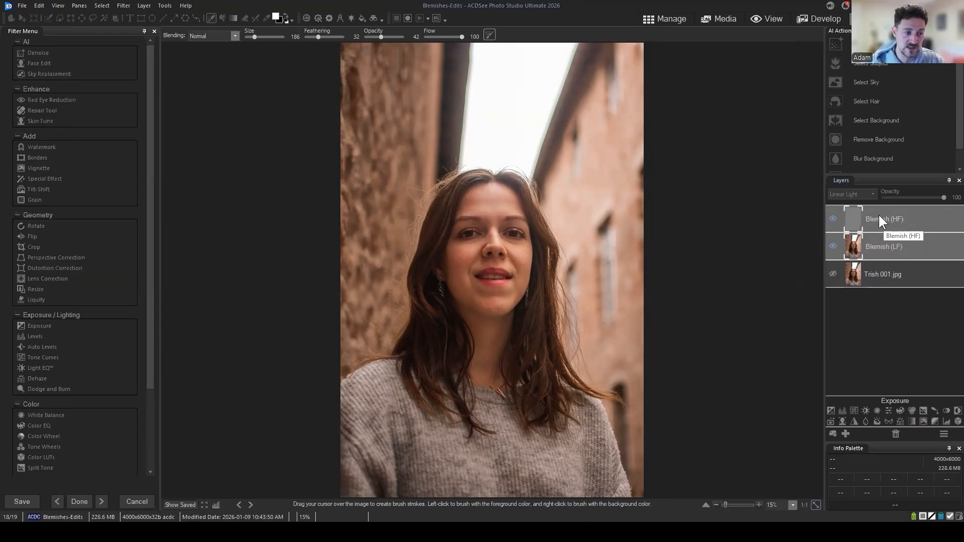
click(908, 281)
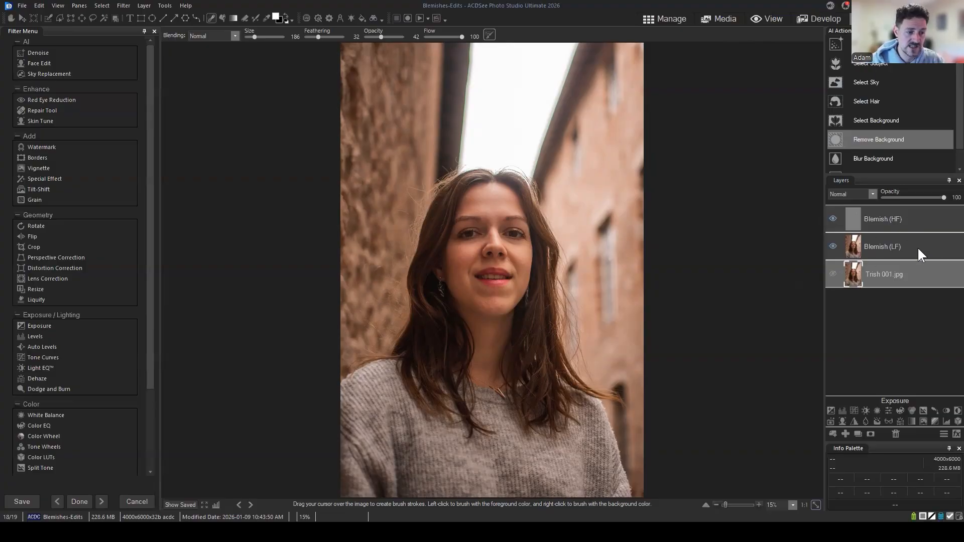
Find the saved Blemishes-Edits file in Manage mode and reopen it in Edit mode to check its layers
click(664, 18)
click(472, 434)
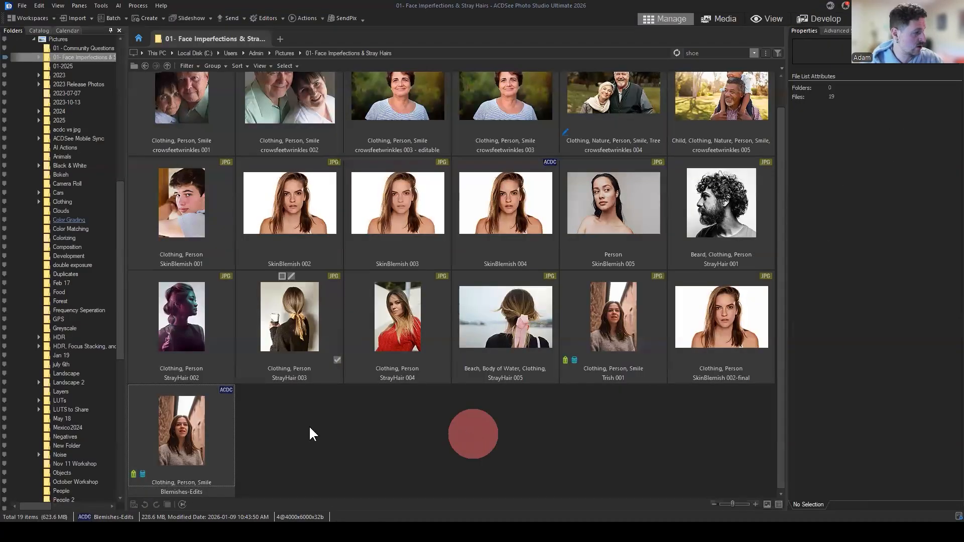
click(185, 442)
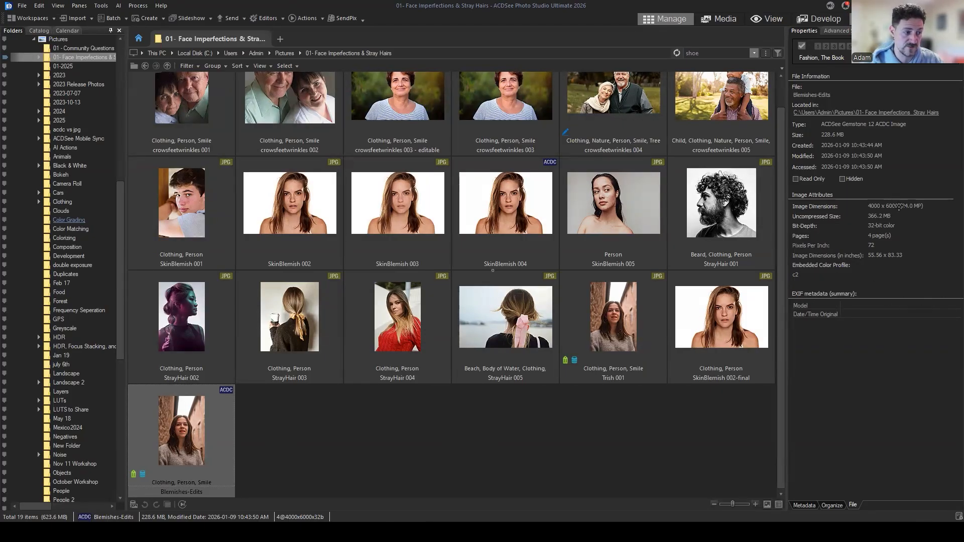
key(ctrl+e)
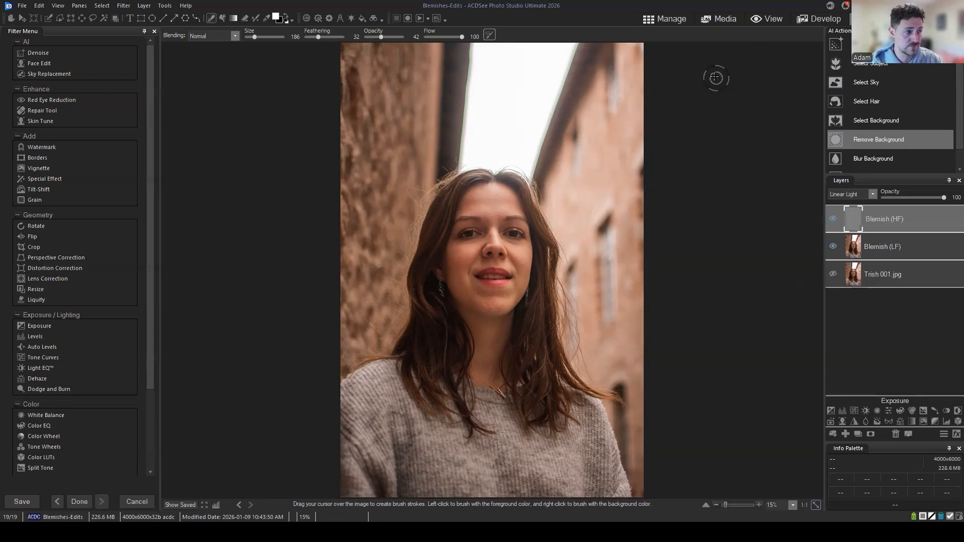
Return to Manage mode and open the ACDC file SkinBlemish 004 in Edit mode
click(665, 18)
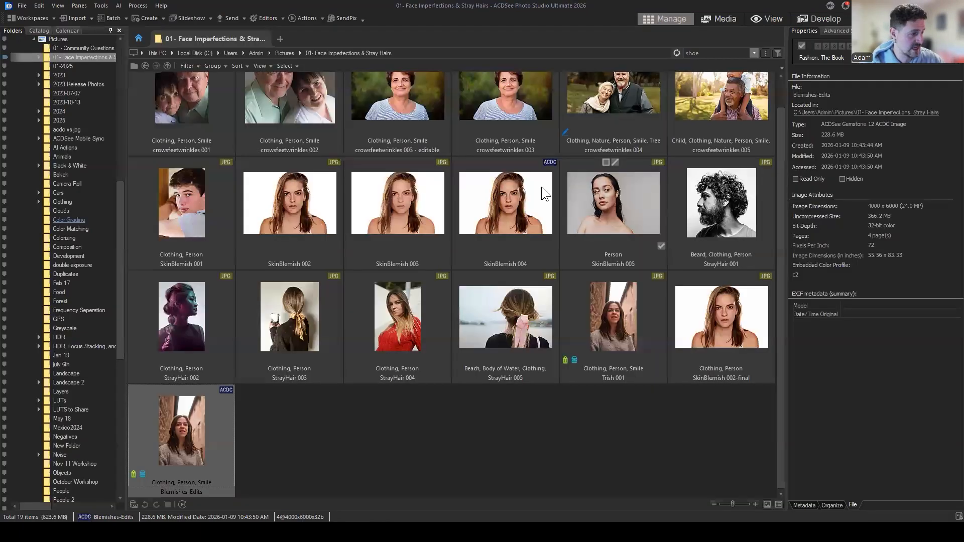
click(545, 193)
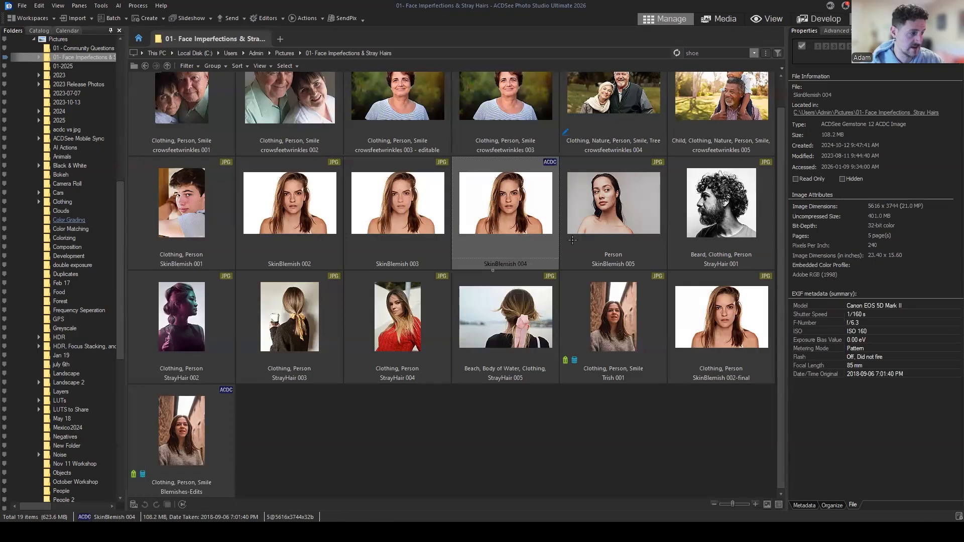
key(ctrl+e)
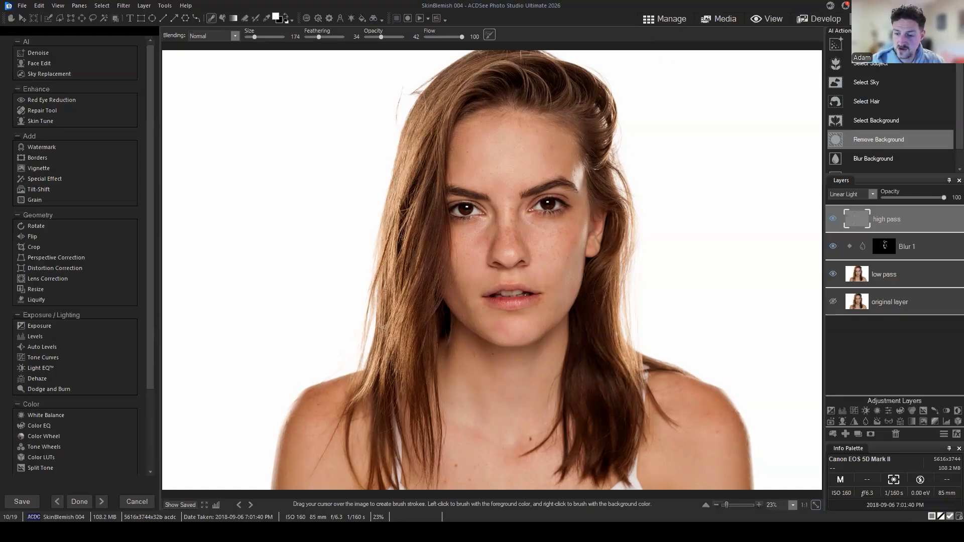
Try deleting the Blur 1 adjustment layer and showing the original layer in SkinBlemish 004
click(935, 352)
click(924, 247)
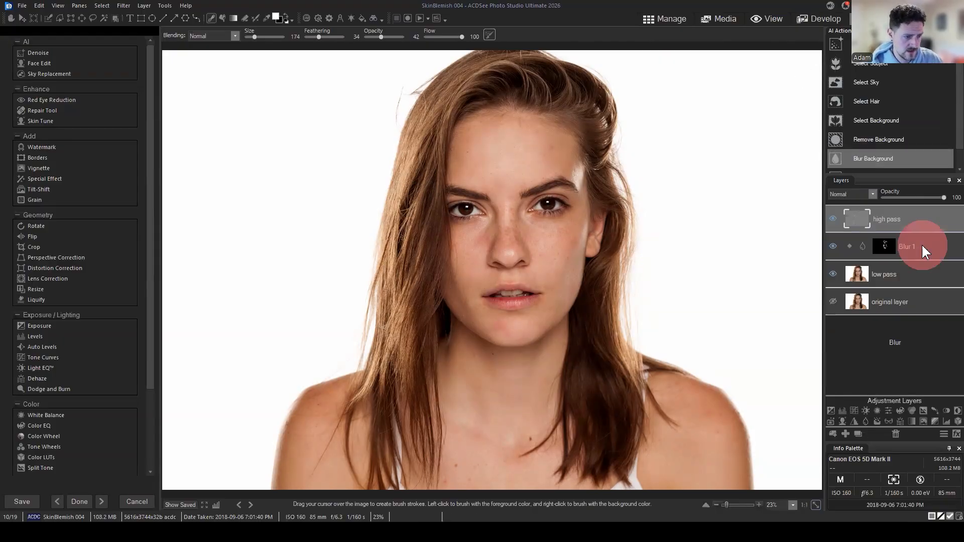
click(896, 435)
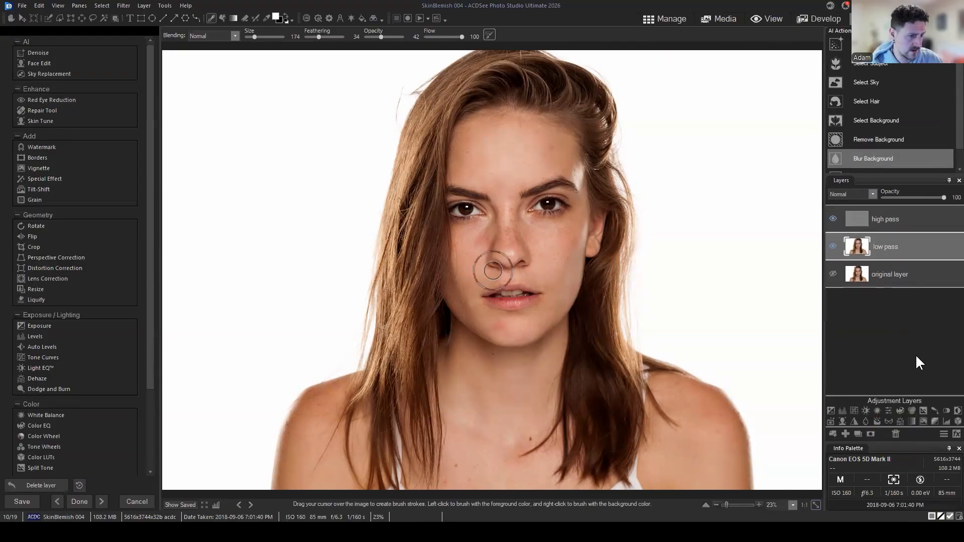
click(834, 275)
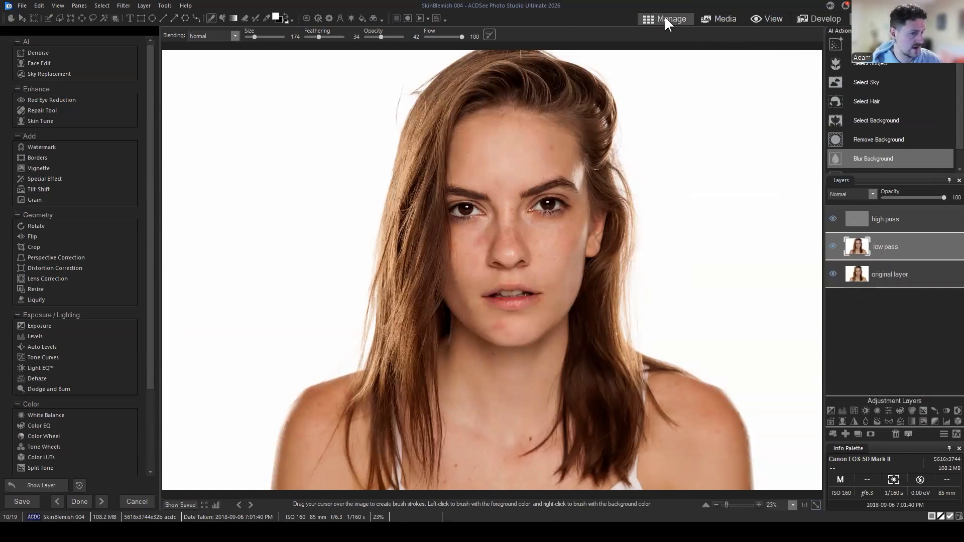
Undo the original layer's visibility change and the deletion of the Blur 1 layer
key(ctrl+z)
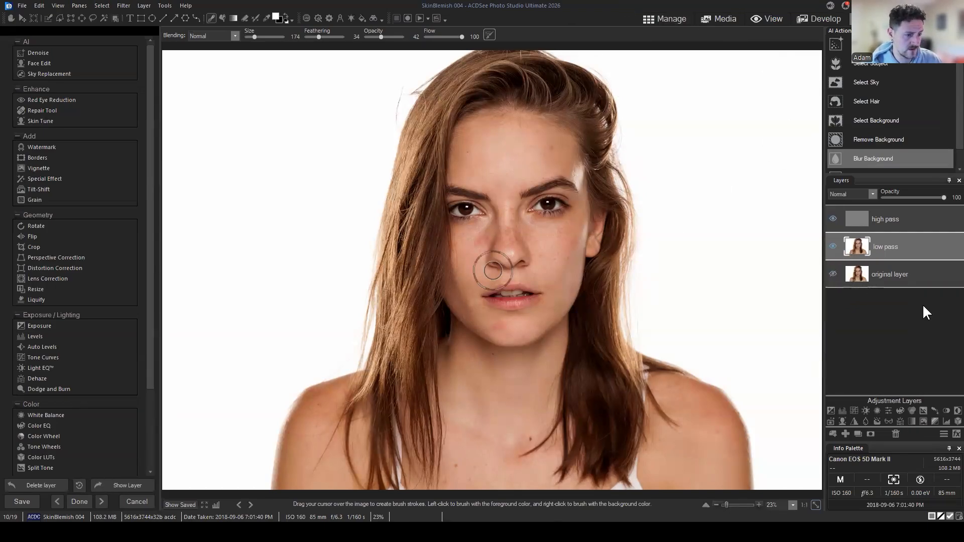
click(890, 355)
click(31, 484)
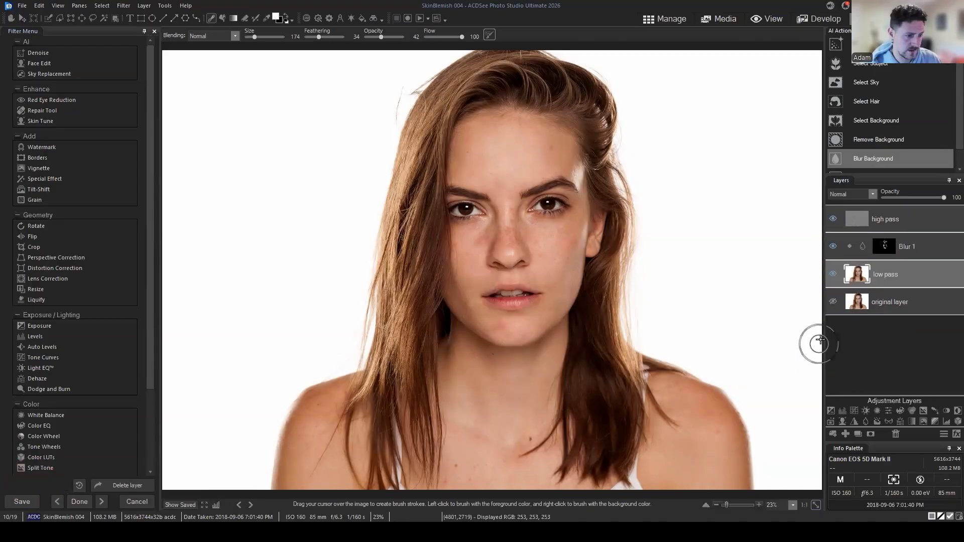
click(926, 361)
Return to Manage mode, reopen Blemishes-Edits in Edit mode, and make the Blemish (HF) layer active
click(670, 17)
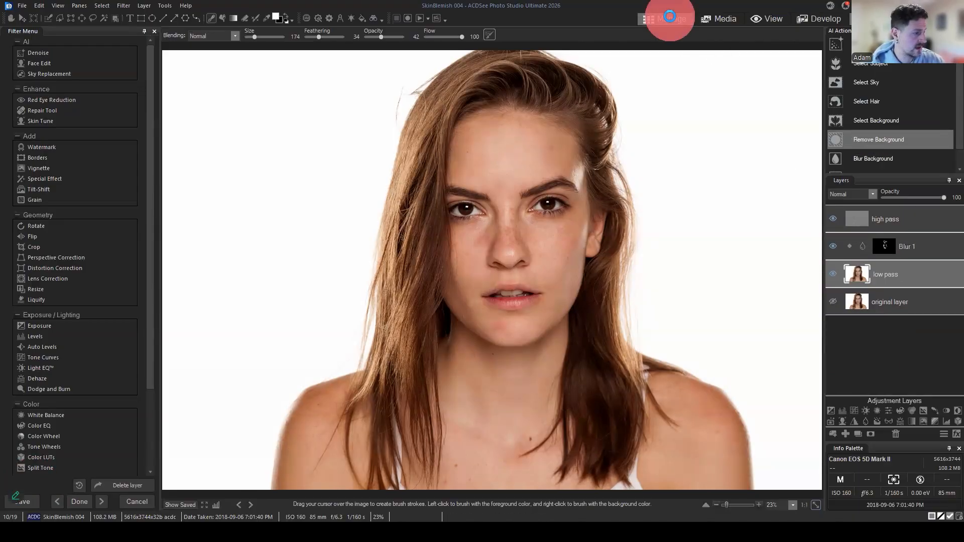
click(218, 441)
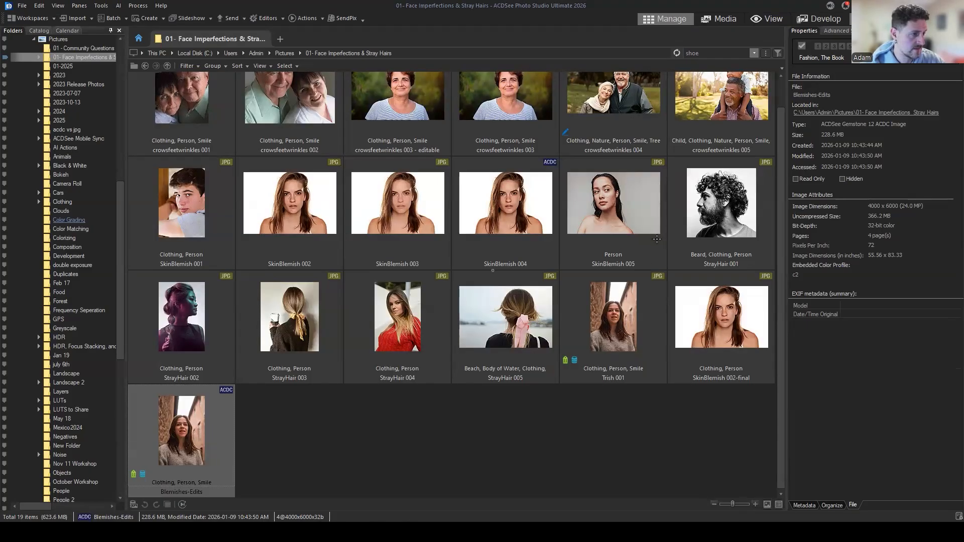
key(ctrl+e)
click(924, 349)
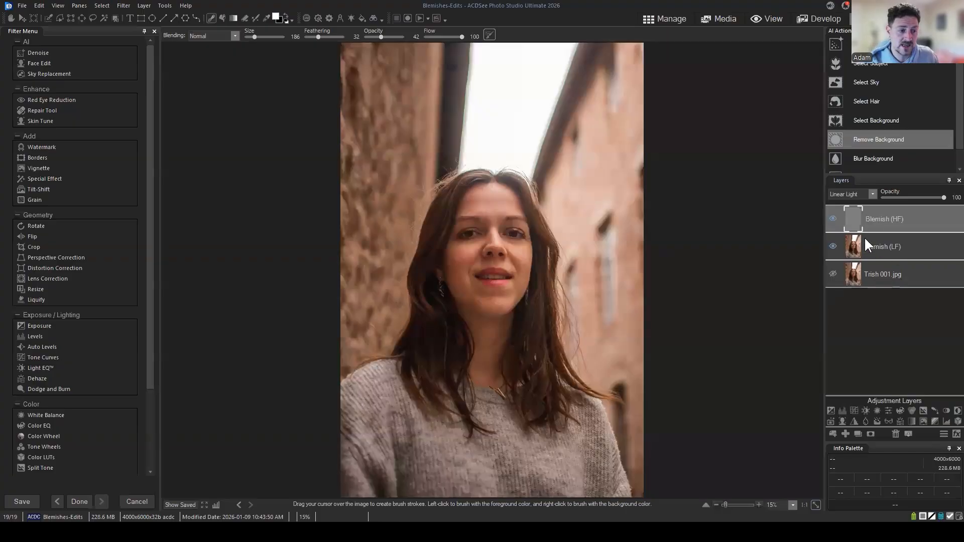
click(899, 218)
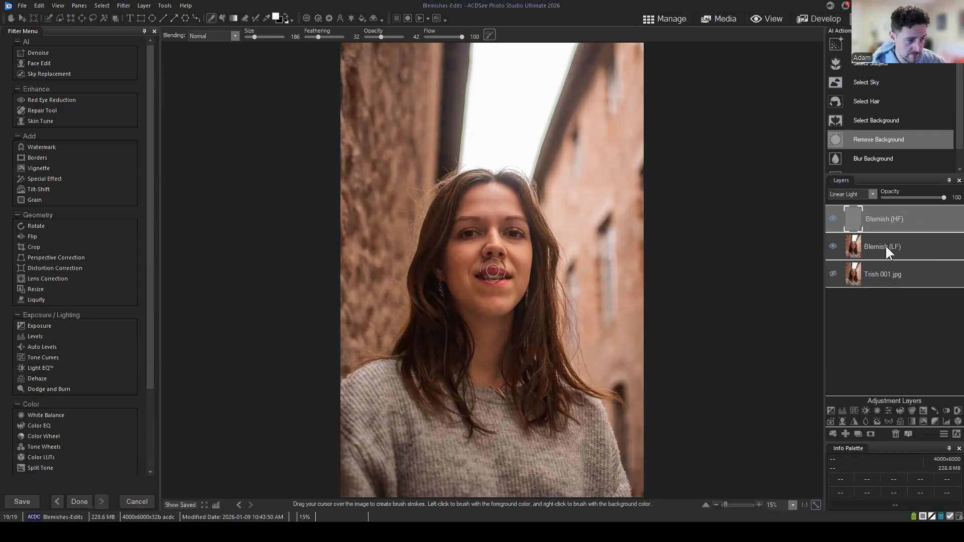
Compare the Blemish (LF) and Blemish (HF) layers, and reselect Linear Light as the blend mode of Blemish (HF)
click(919, 245)
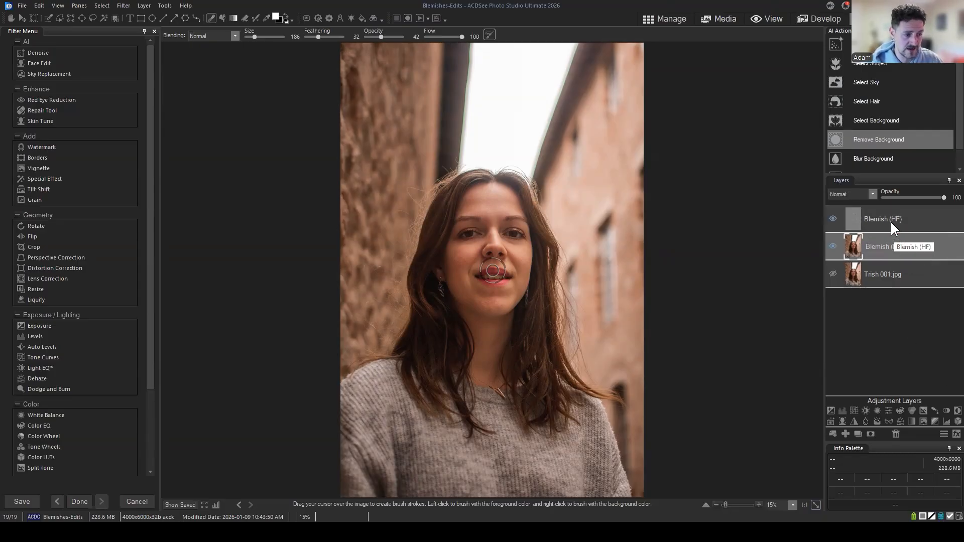
click(892, 221)
click(896, 242)
click(892, 224)
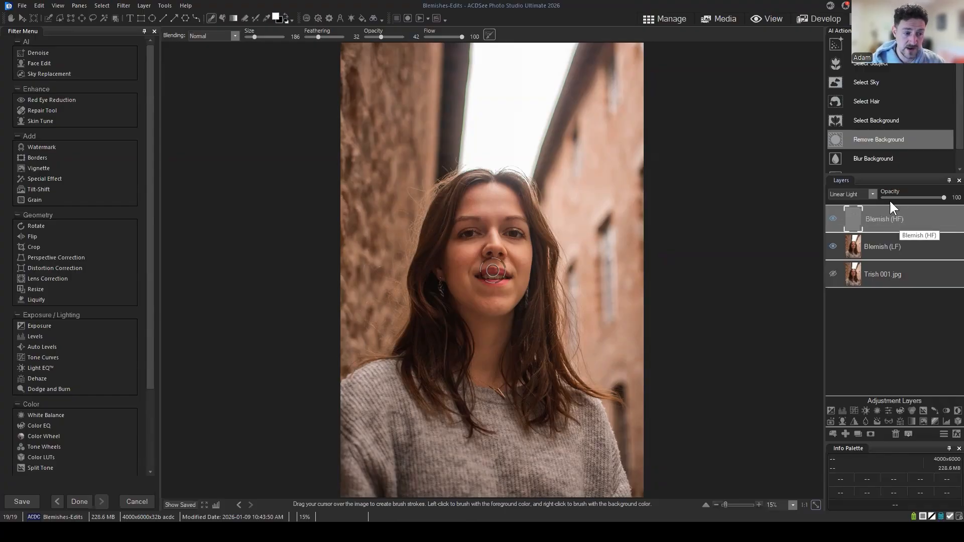
click(873, 196)
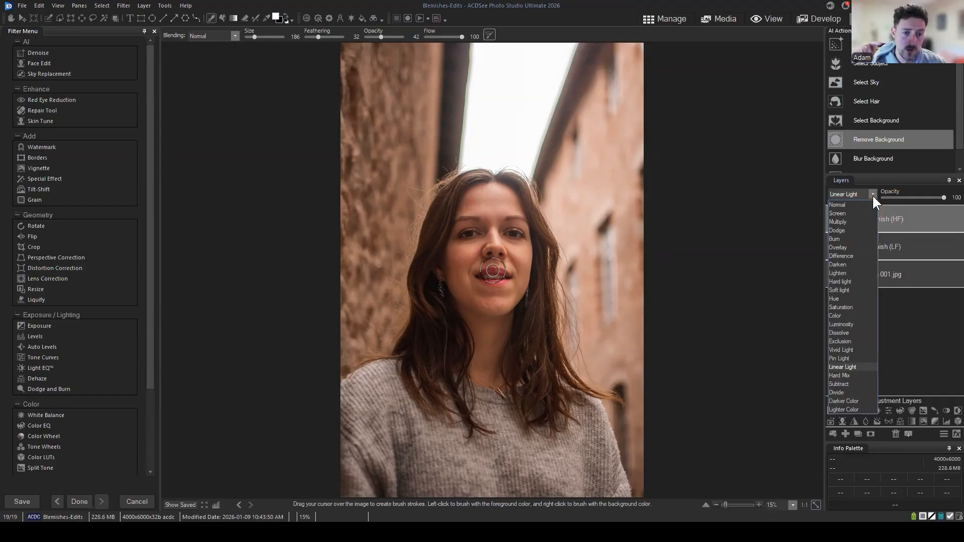
click(860, 366)
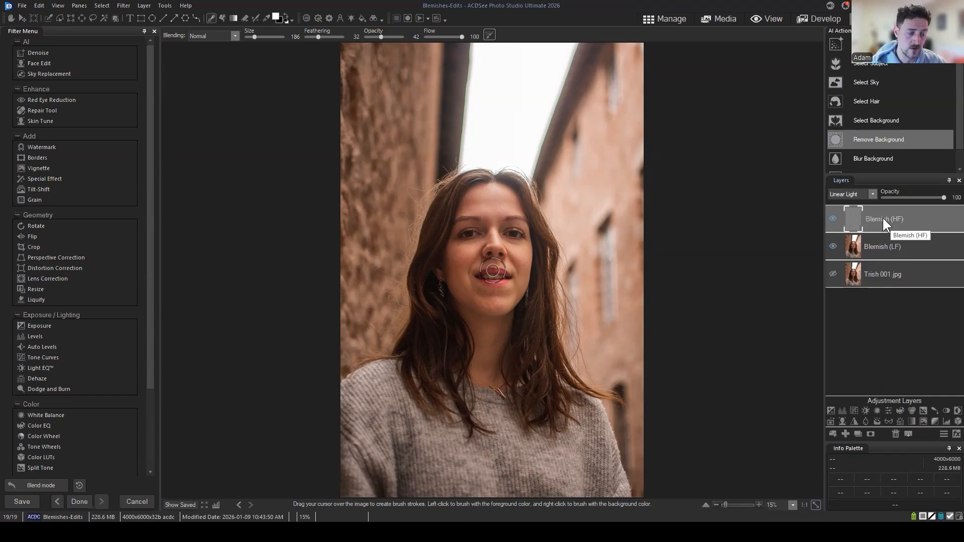
Toggle the visibility of the Blemish (HF) and Blemish (LF) layers off and back on to examine their contributions
click(833, 219)
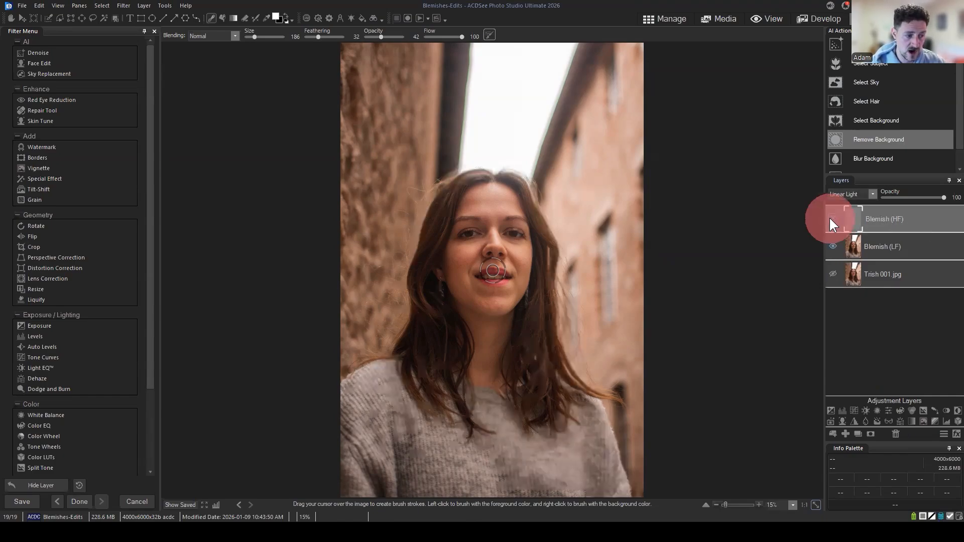
click(834, 246)
click(833, 246)
click(833, 219)
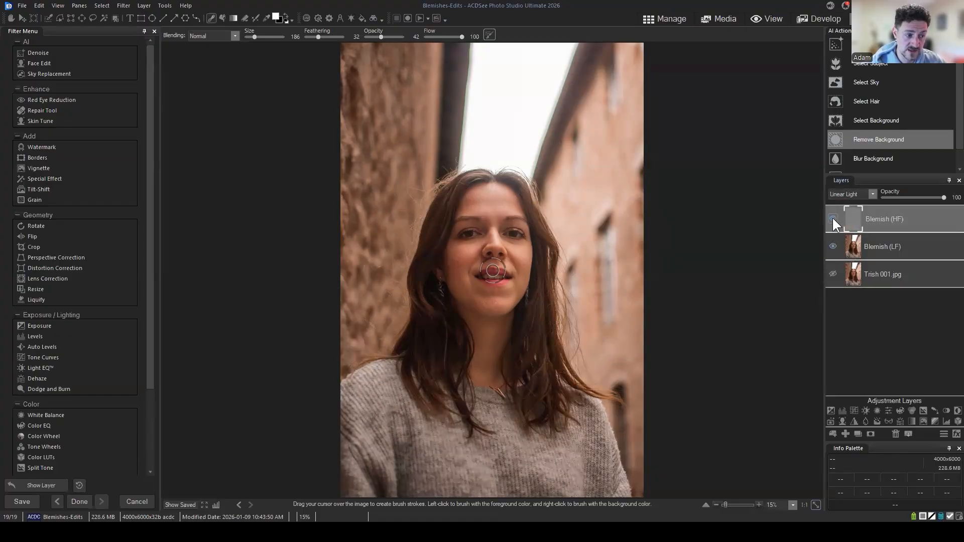
mouse_move(948, 232)
mouse_down()
mouse_move(909, 205)
mouse_move(914, 221)
mouse_up()
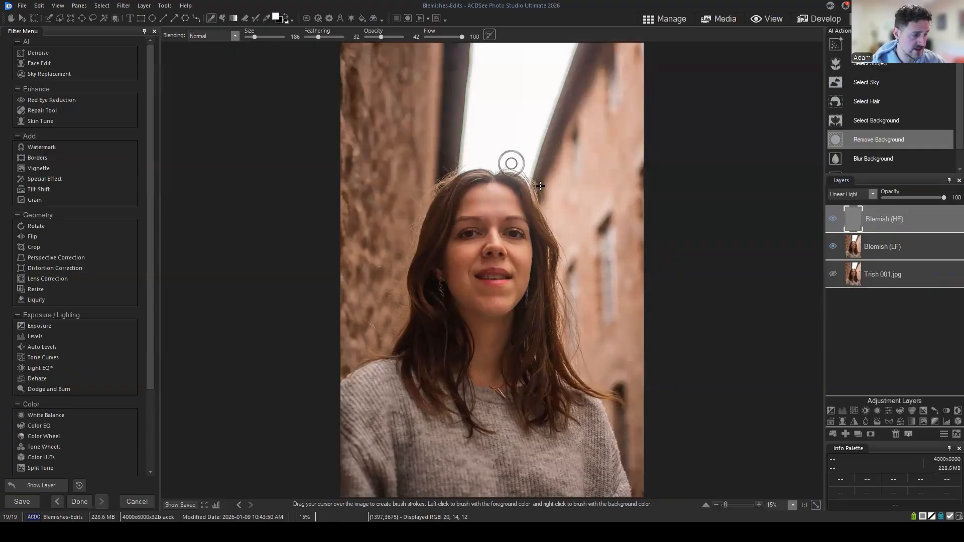
scroll(528, 286, up, 1)
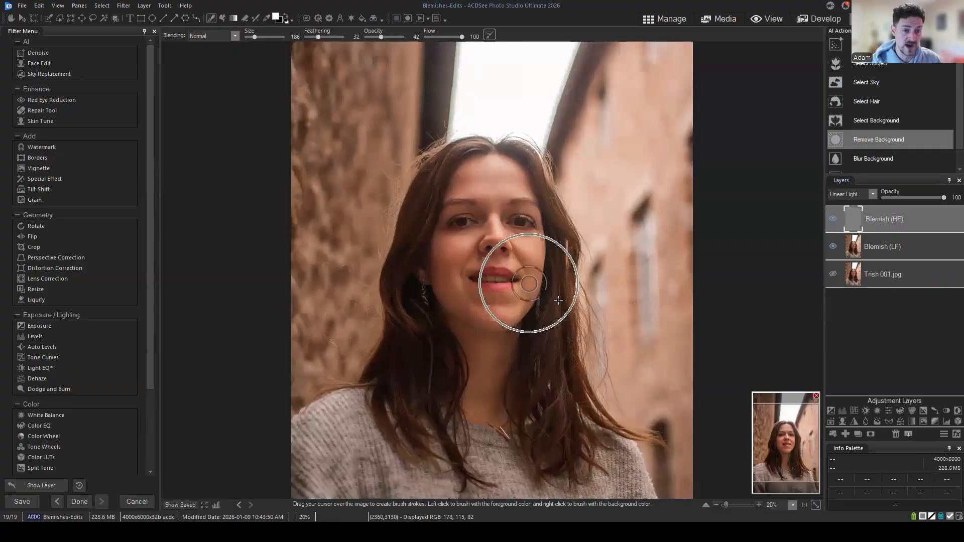
click(915, 217)
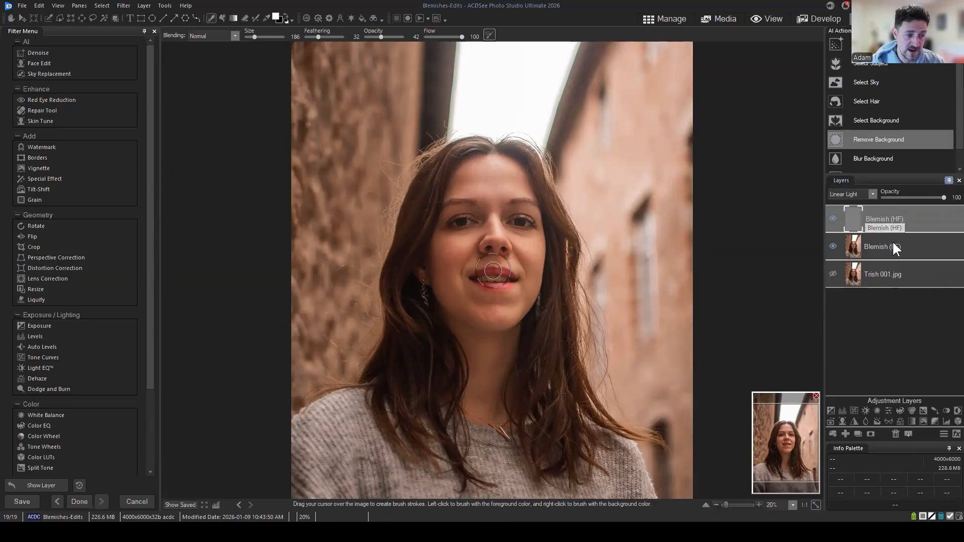
click(884, 215)
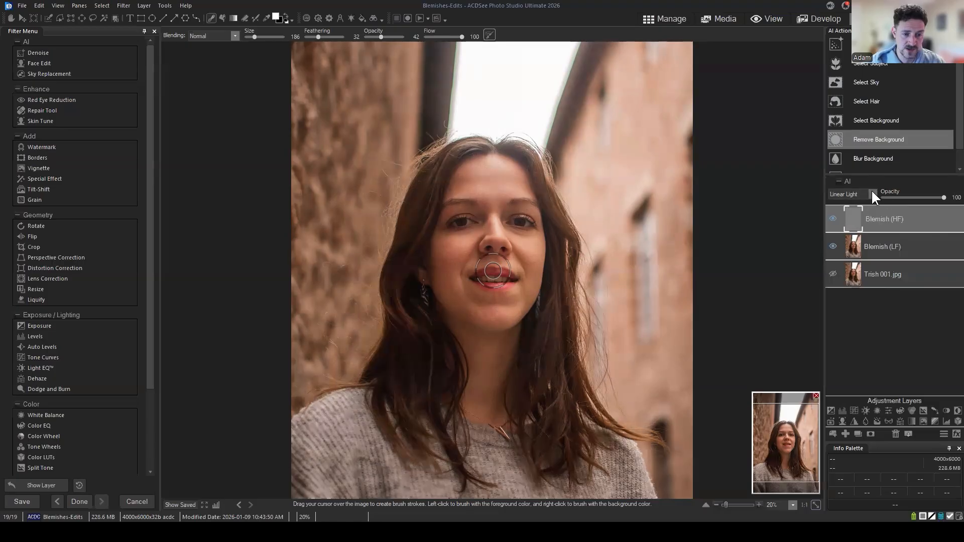
mouse_move(888, 217)
mouse_down()
mouse_move(891, 206)
mouse_move(889, 220)
mouse_up()
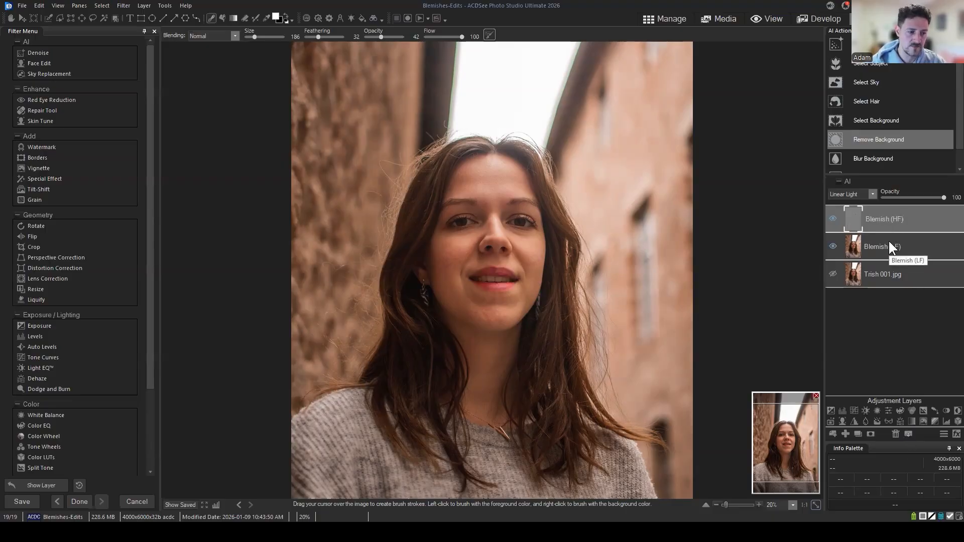
click(900, 210)
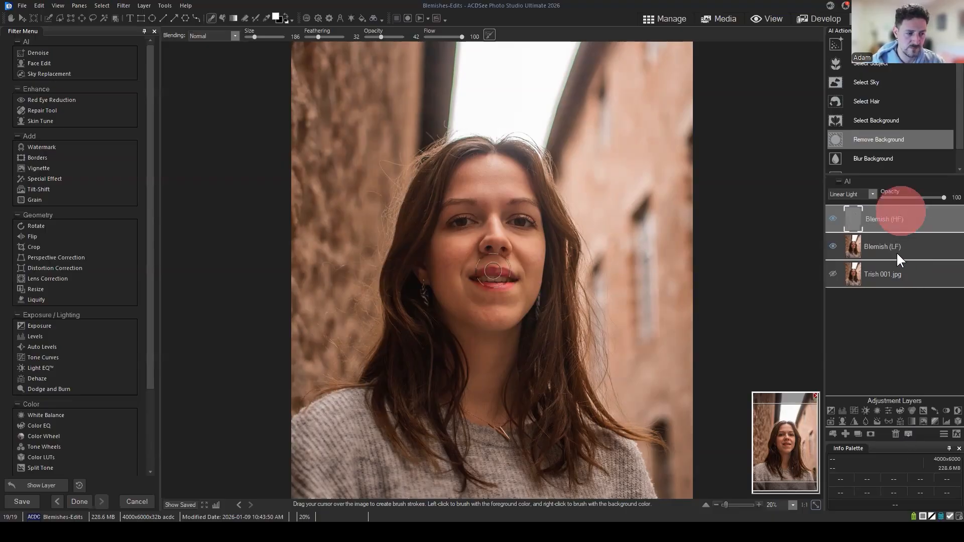
click(884, 215)
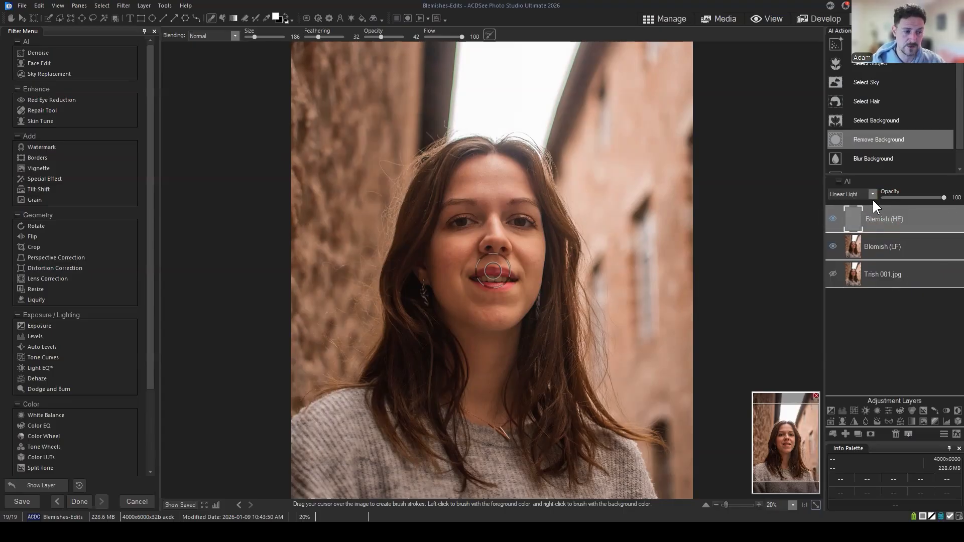
click(898, 222)
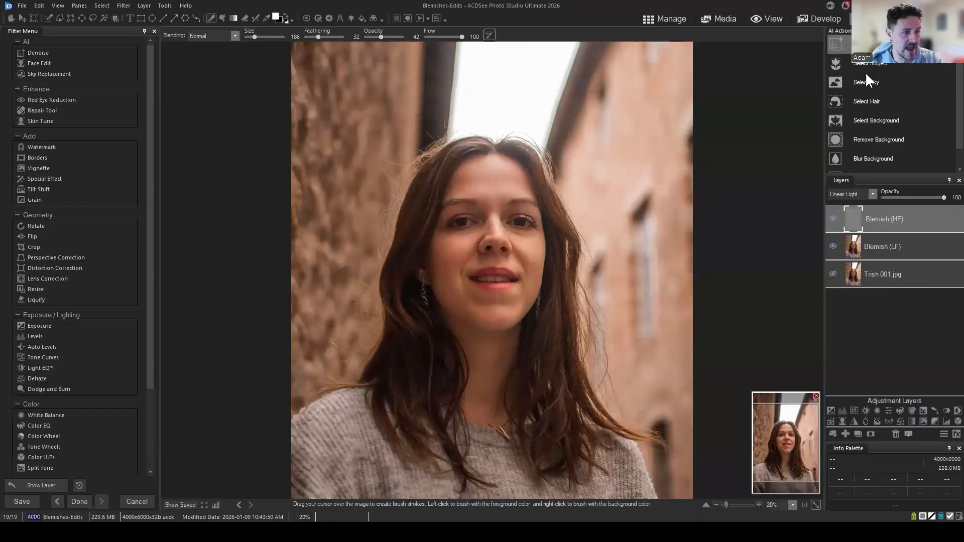
Close the AI Actions pane, show the Trish 001.jpg layer, and hide the Blemish (LF) and Blemish (HF) layers
click(959, 31)
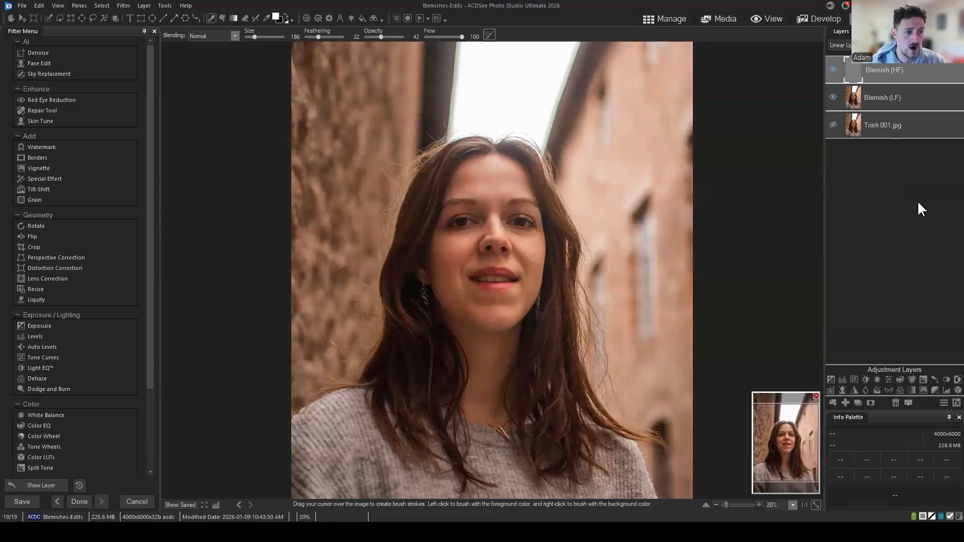
click(904, 119)
click(834, 124)
click(833, 97)
click(832, 69)
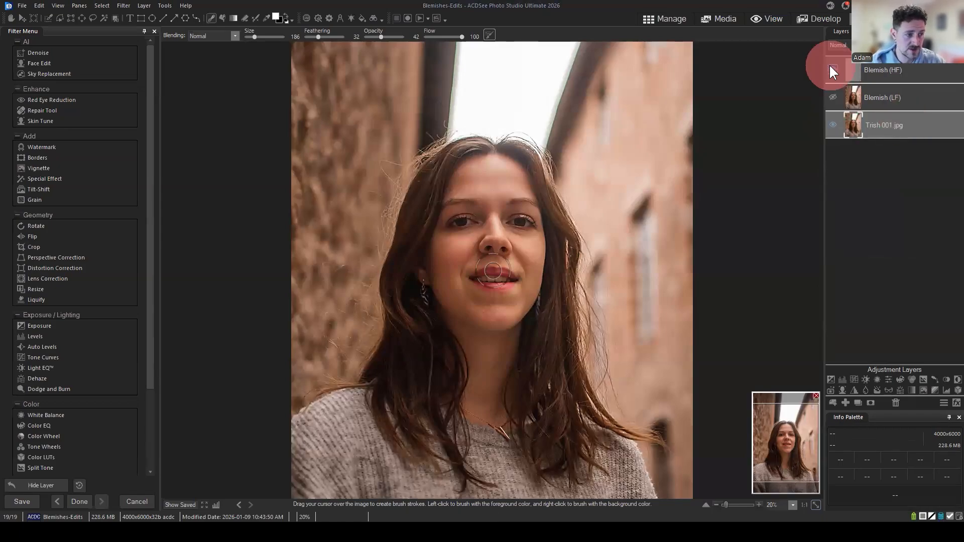
Locate the Frequency Separation command for the Trish 001.jpg layer without applying it
right_click(887, 125)
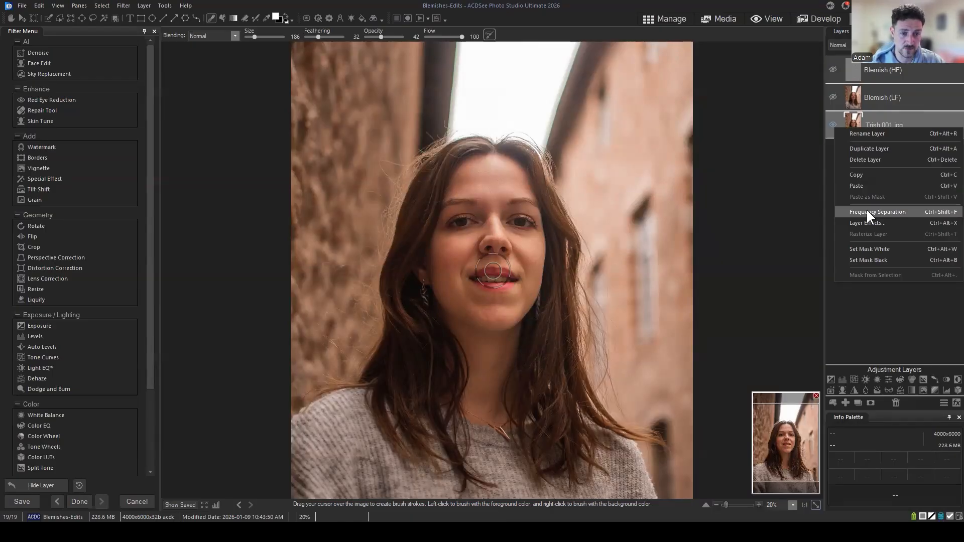
click(828, 148)
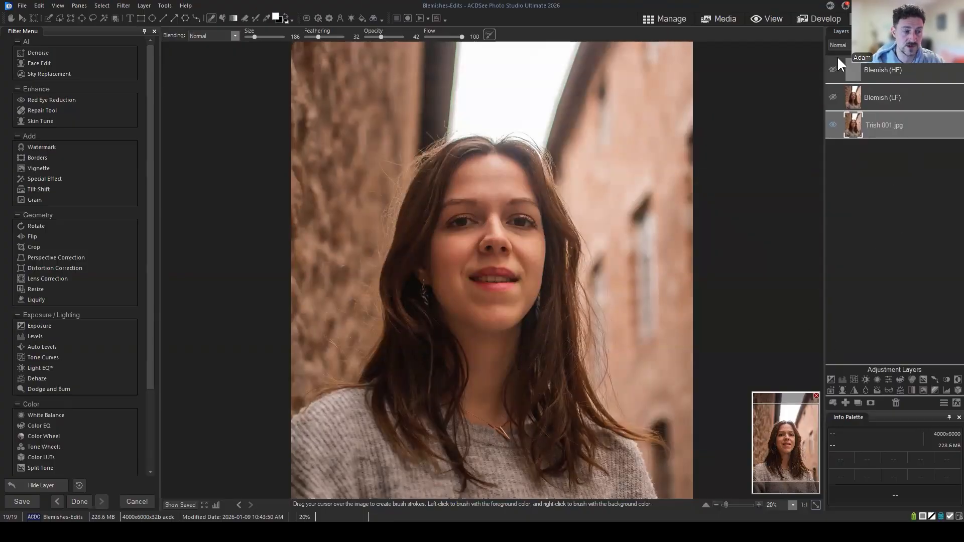
click(840, 28)
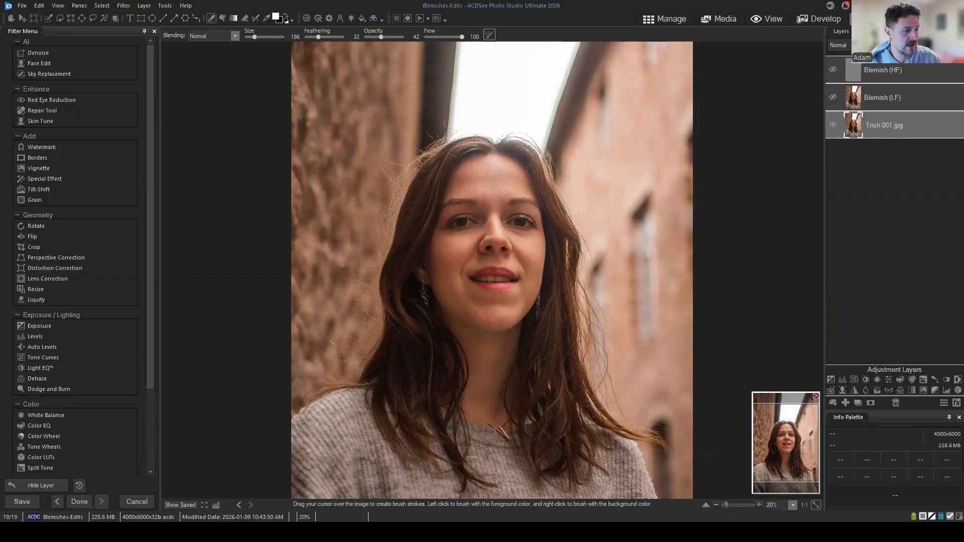
Return to Manage mode and open SkinBlemish 005 in Develop mode
click(668, 19)
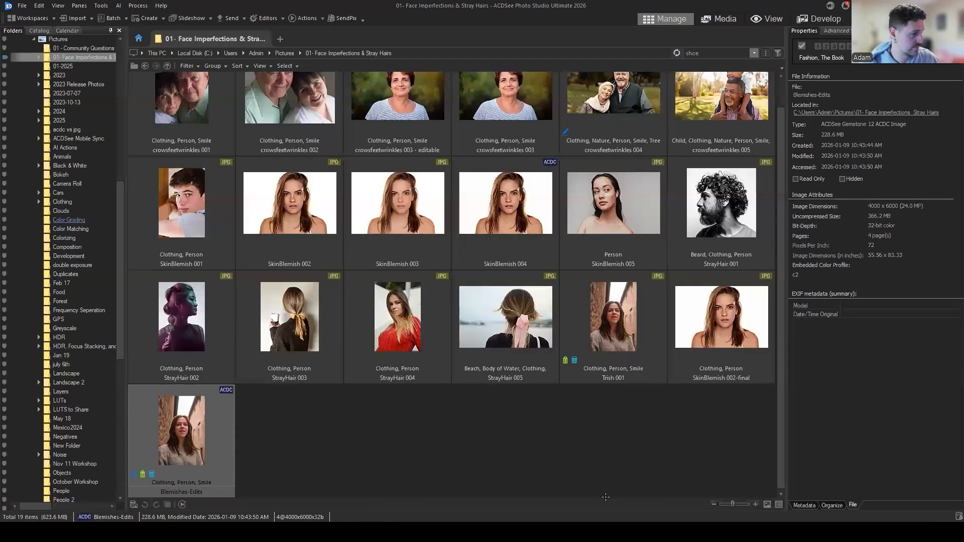
click(533, 430)
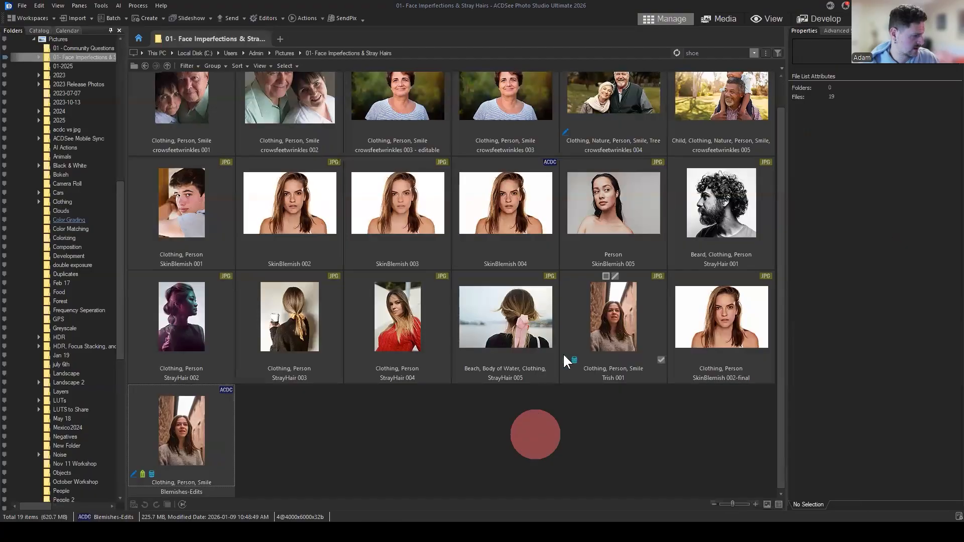
click(585, 232)
click(819, 19)
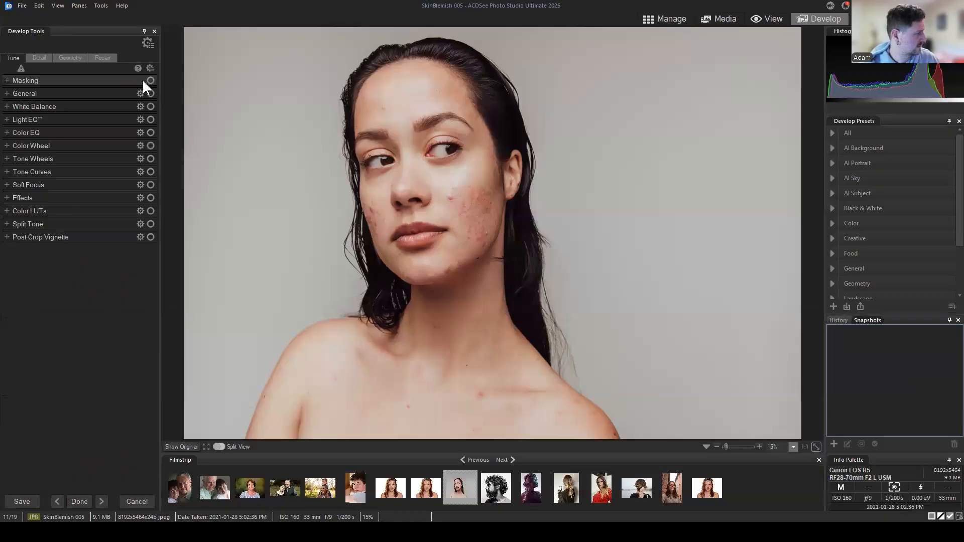
Look through the Tune, Detail, Geometry and Repair tool groups in Develop mode, including the General exposure settings
click(37, 57)
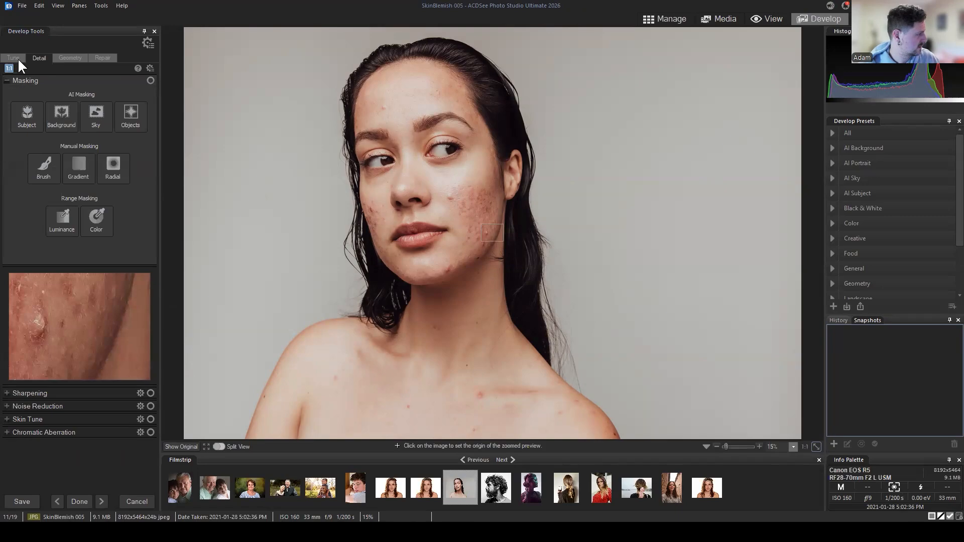
click(69, 57)
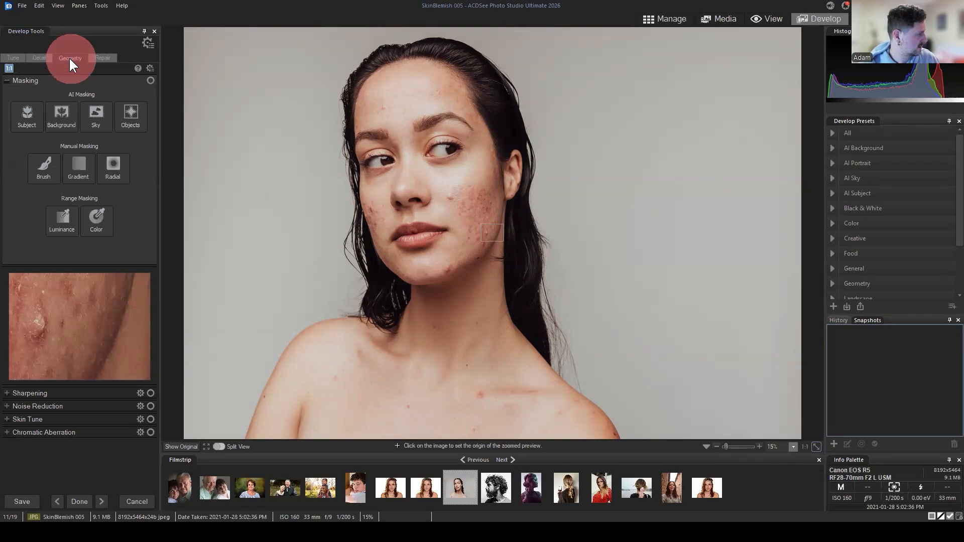
click(107, 58)
click(25, 58)
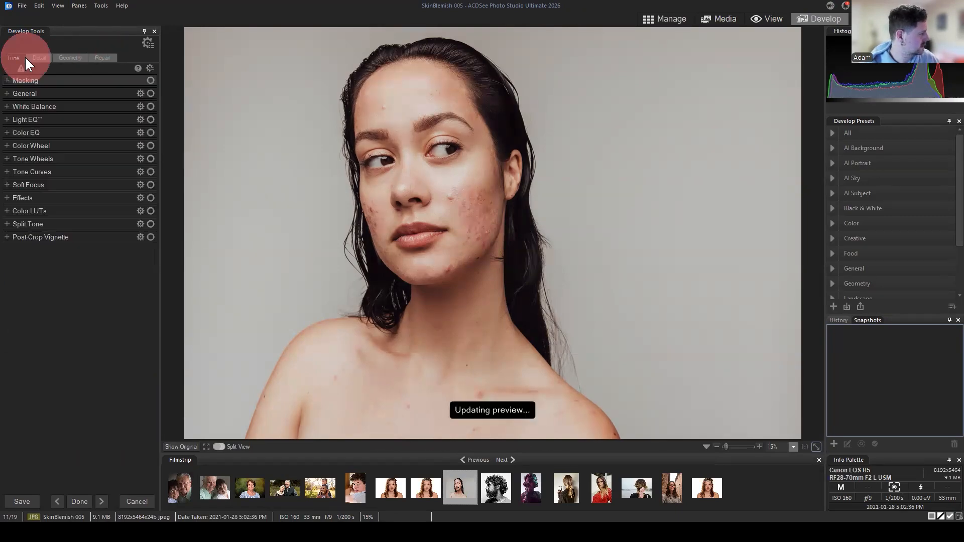
click(9, 79)
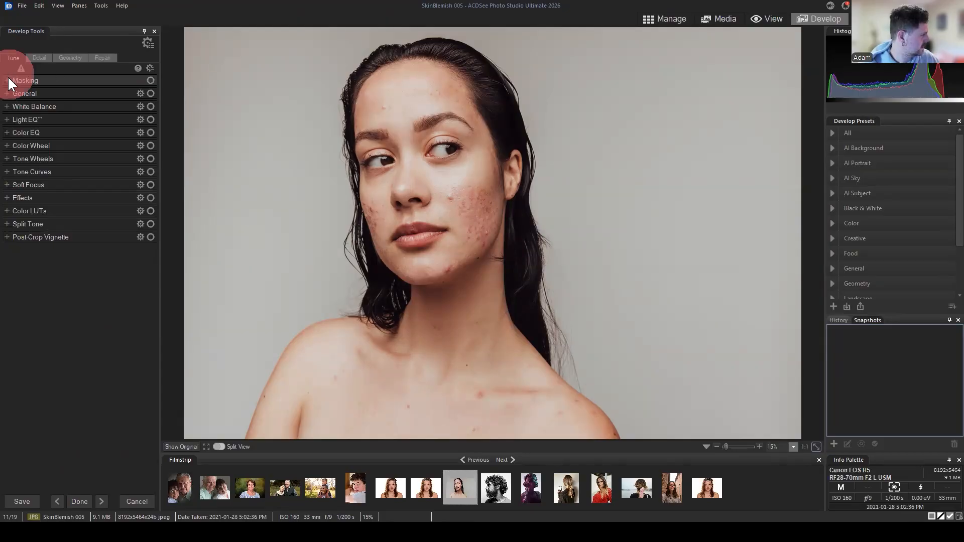
click(39, 58)
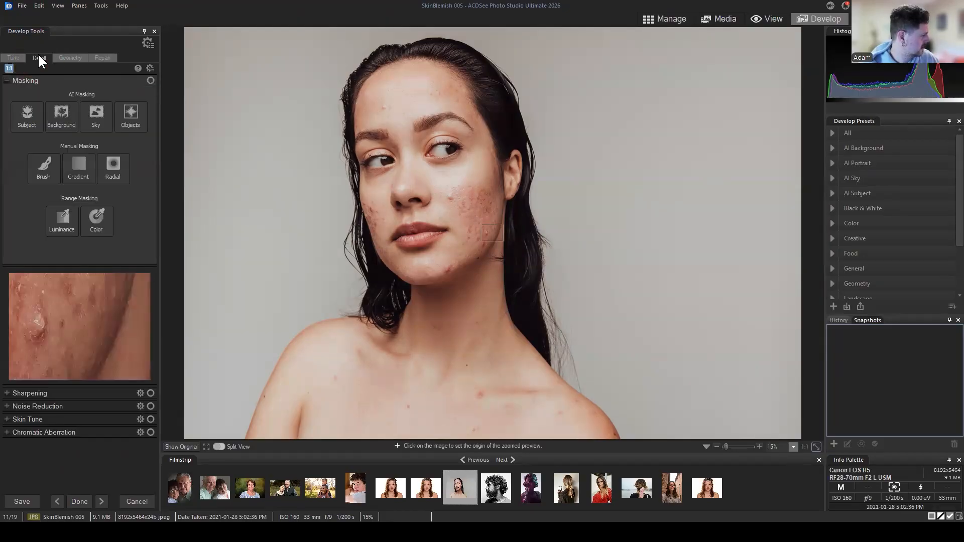
click(20, 58)
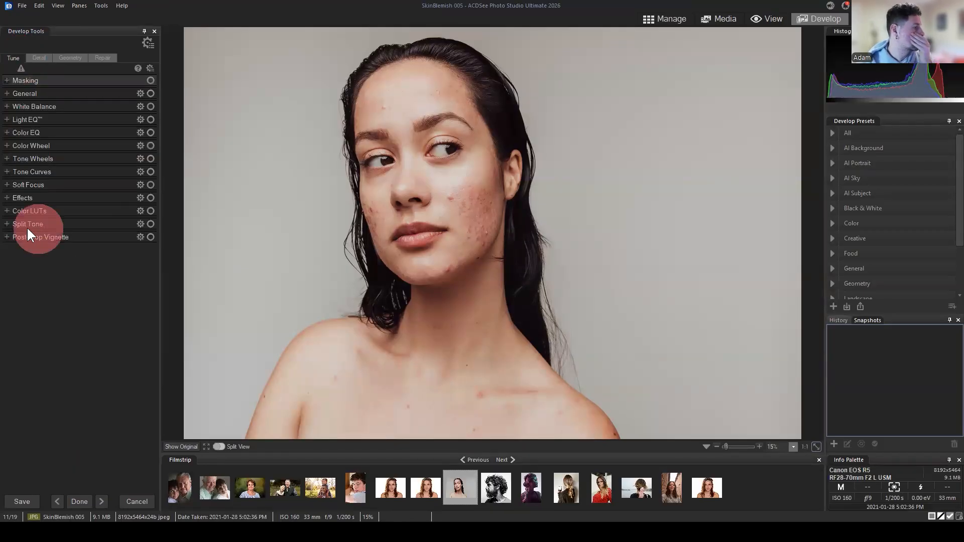
click(24, 92)
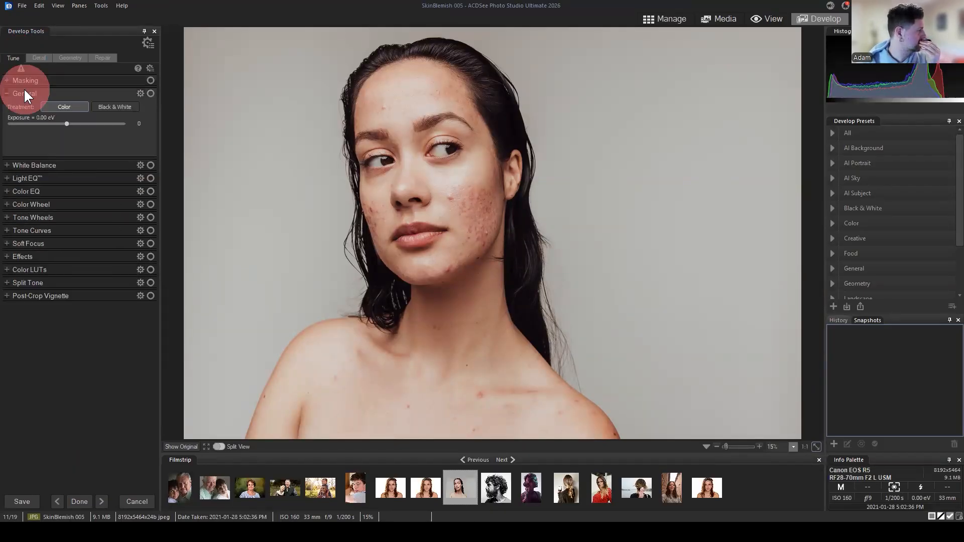
click(25, 94)
Start a brush mask on SkinBlemish 005 and inspect the masking, Split Tone and Color LUTs controls
click(17, 80)
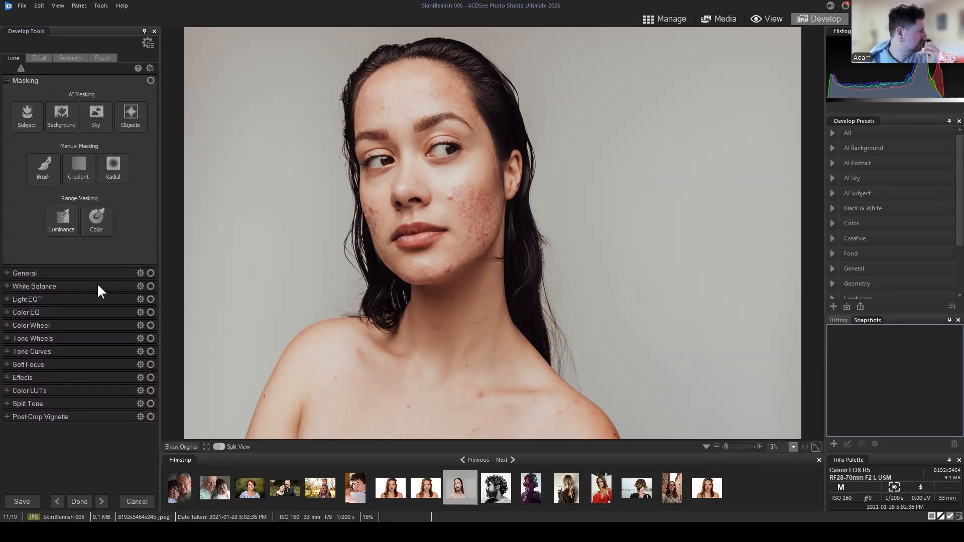
click(41, 163)
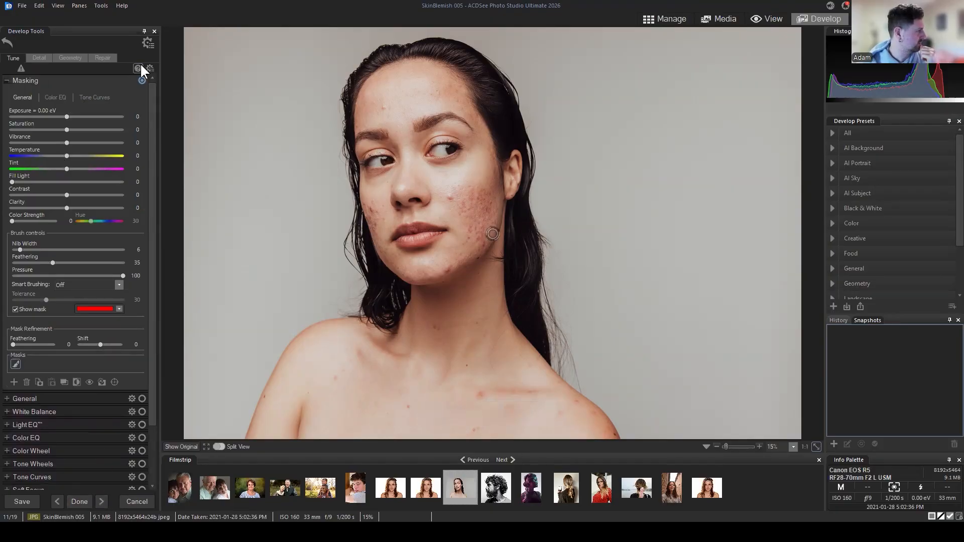
click(7, 80)
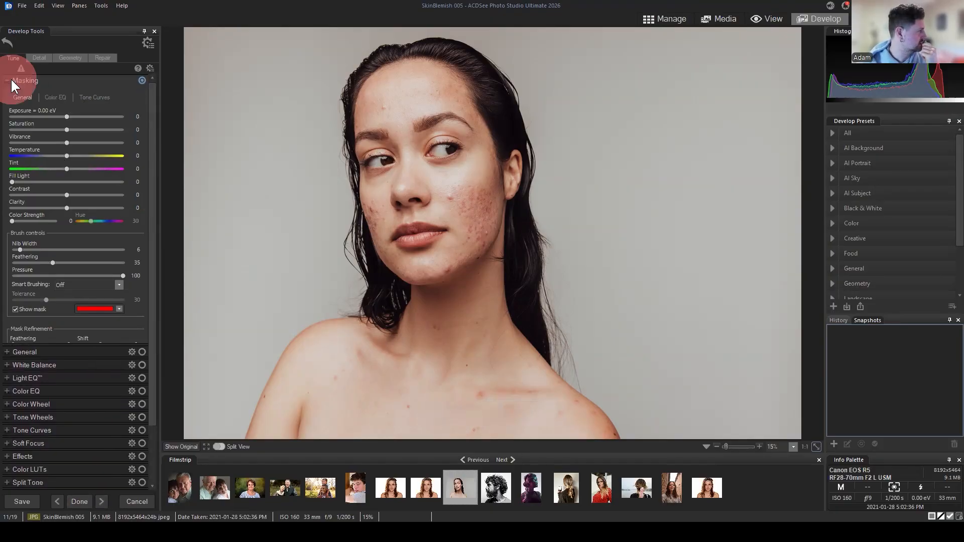
click(6, 224)
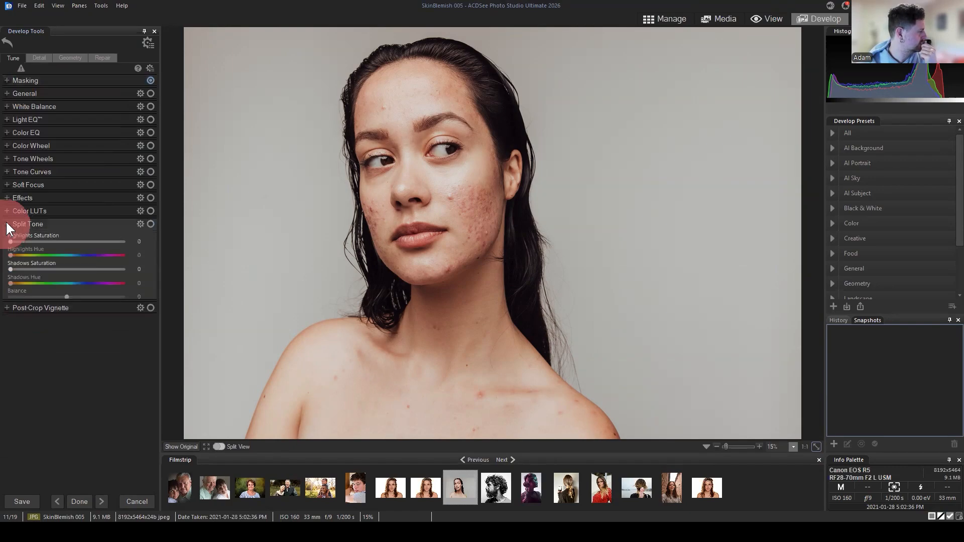
click(6, 211)
click(6, 211)
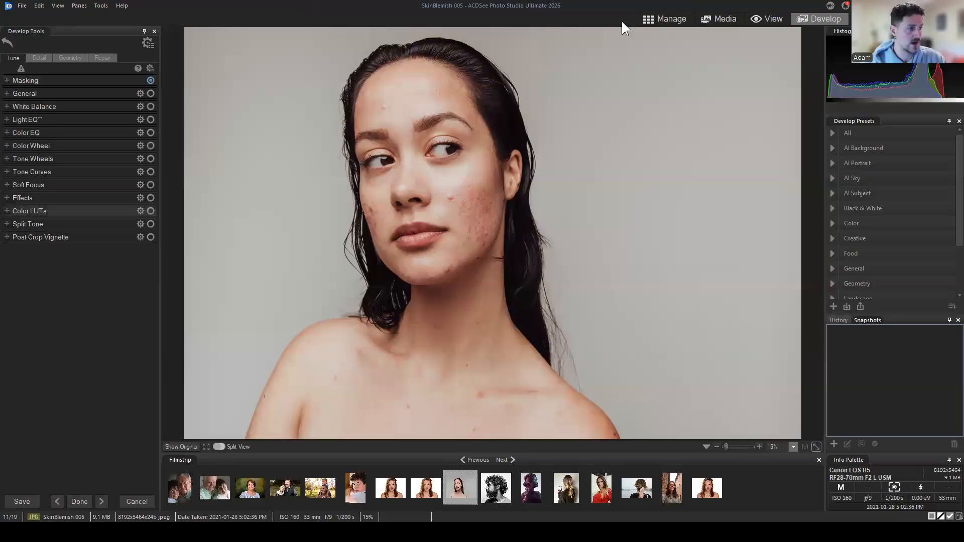
Leave SkinBlemish 005 and return to Manage mode, discarding the Develop changes
click(664, 20)
click(493, 274)
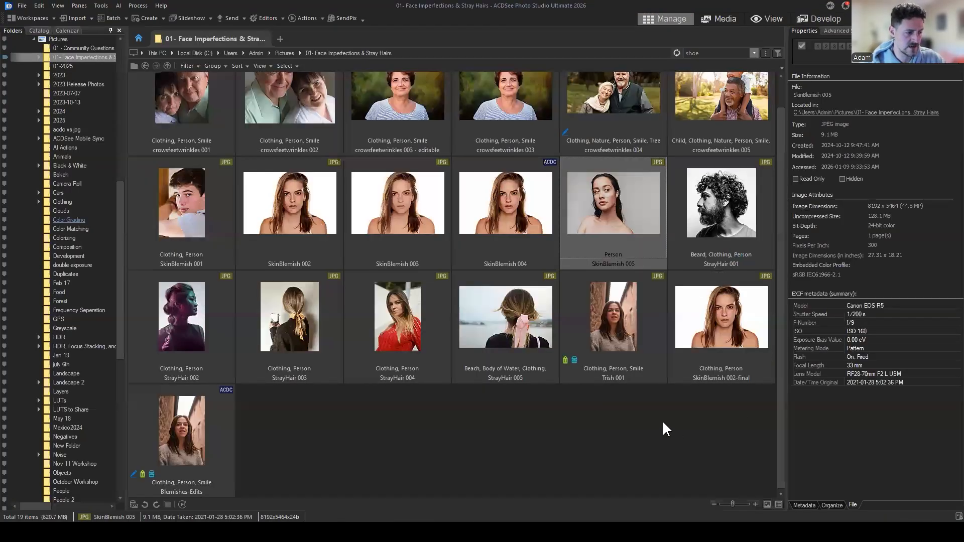
Leave the Face Imperfections & Stray Hairs folder and open the People 2 folder within Pictures
click(663, 423)
click(610, 183)
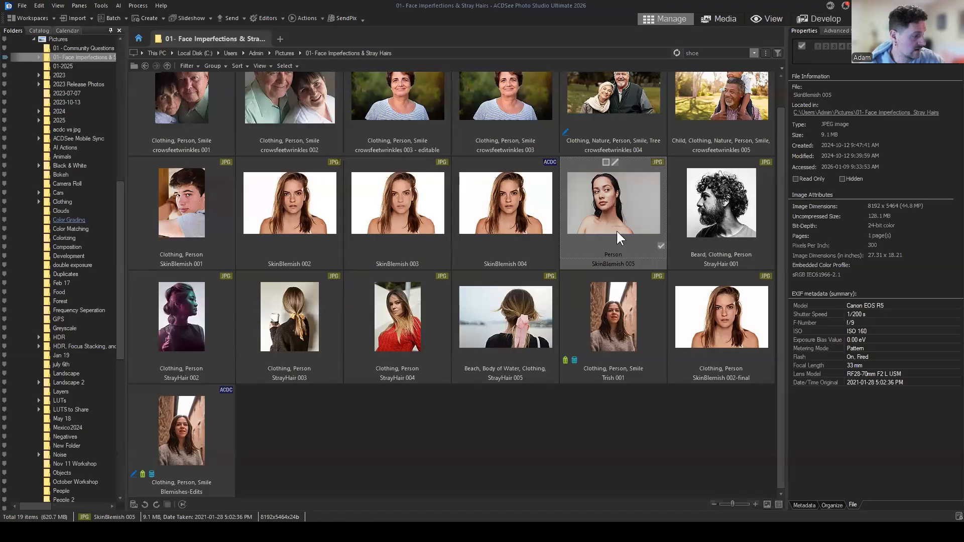
click(147, 66)
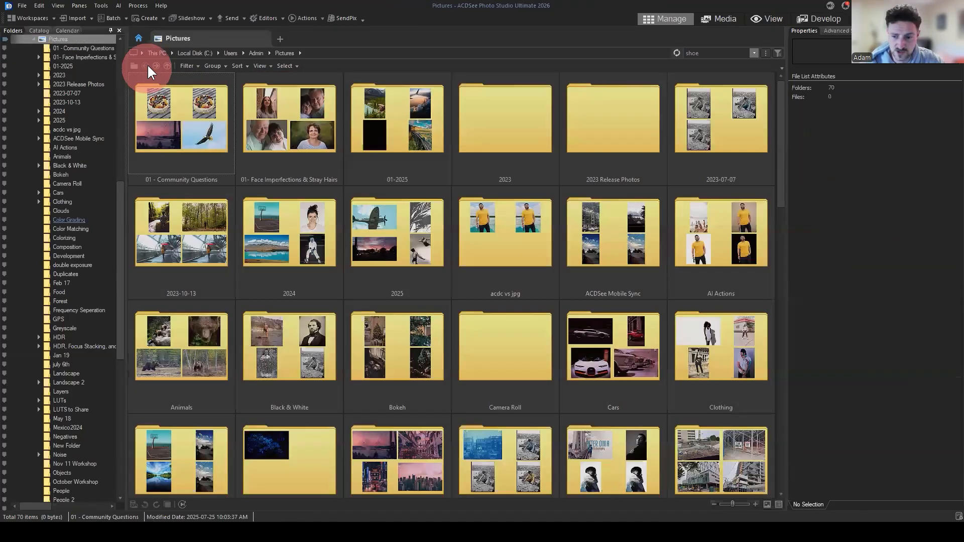
scroll(376, 246, down, 5)
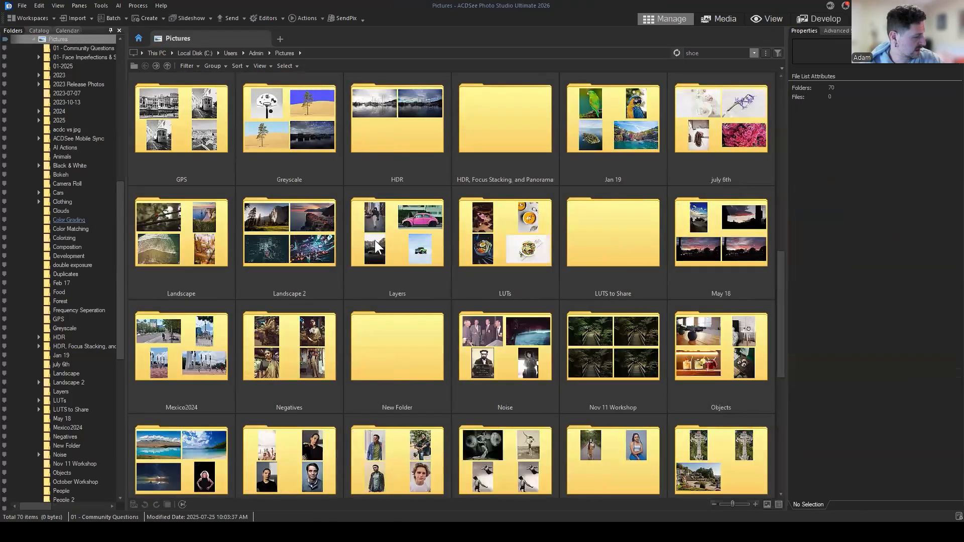
scroll(376, 246, down, 3)
double_click(392, 124)
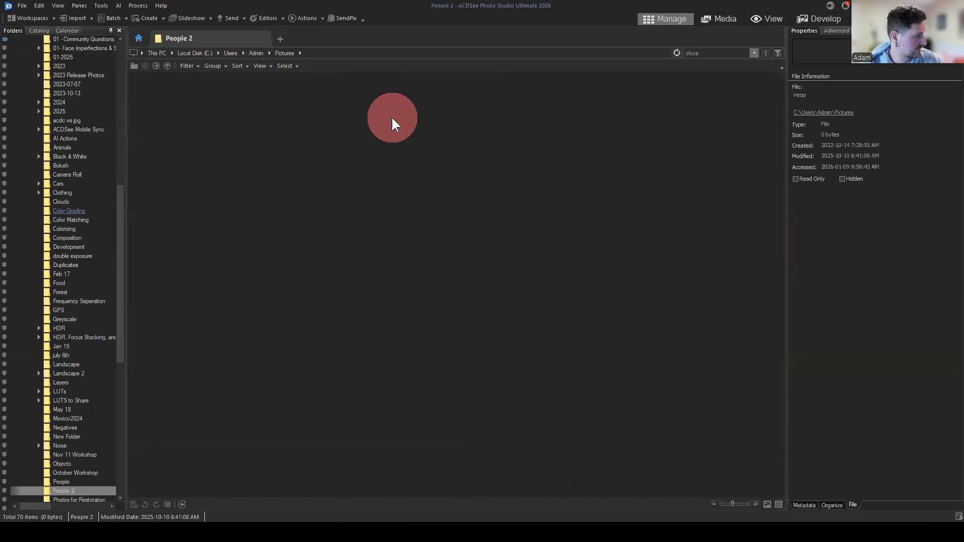
Find the outdoor portrait Jocelyn 001 in the People 2 folder and open it in Edit mode
scroll(711, 308, down, 4)
scroll(711, 308, up, 3)
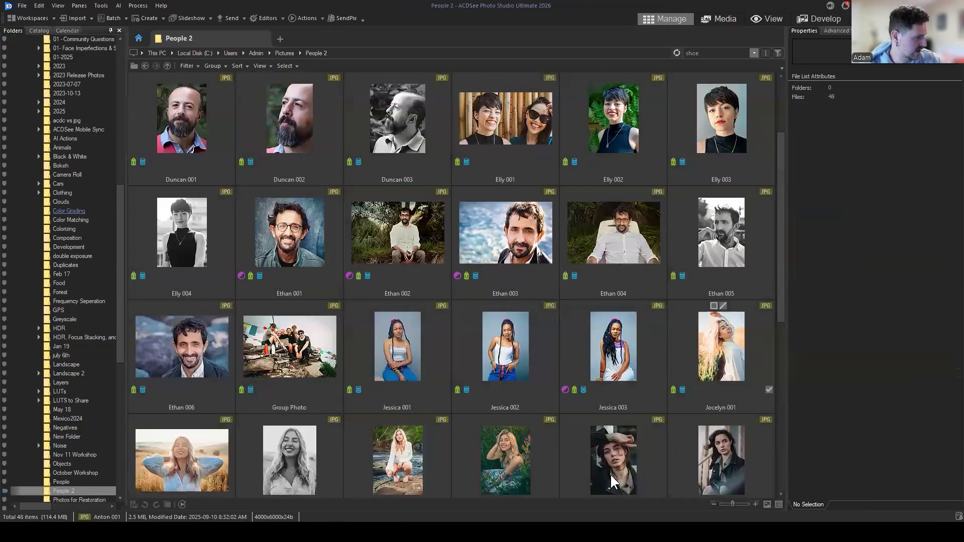
scroll(605, 464, down, 2)
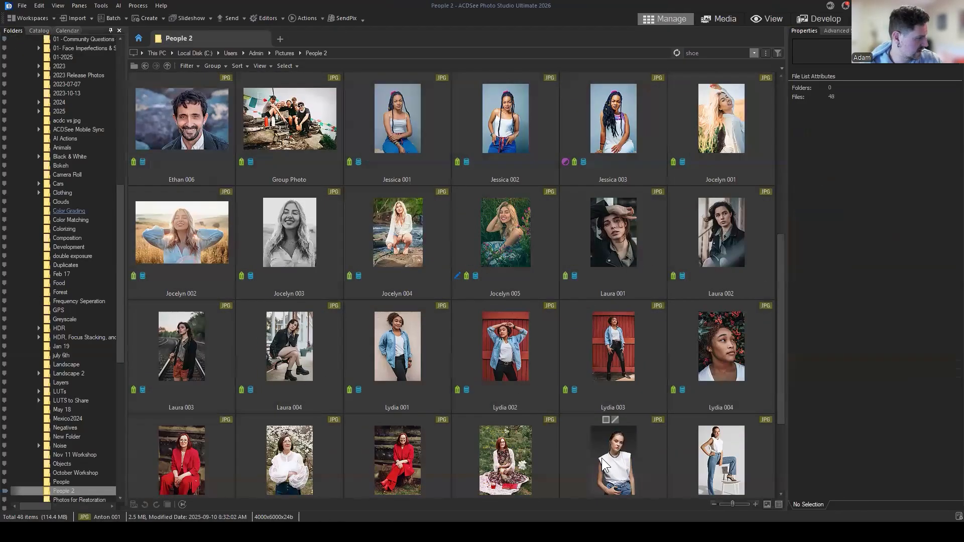
scroll(603, 459, down, 2)
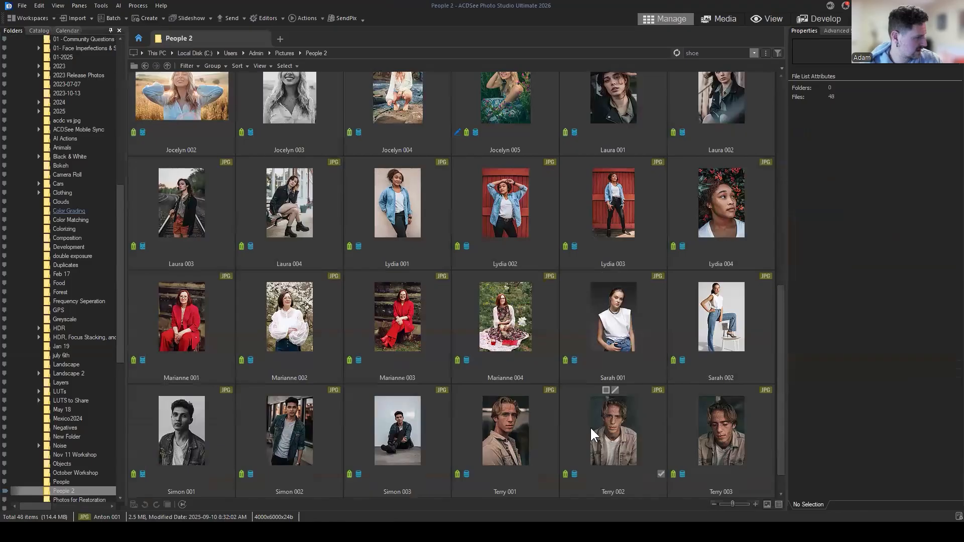
scroll(590, 427, up, 2)
click(289, 226)
scroll(732, 370, up, 4)
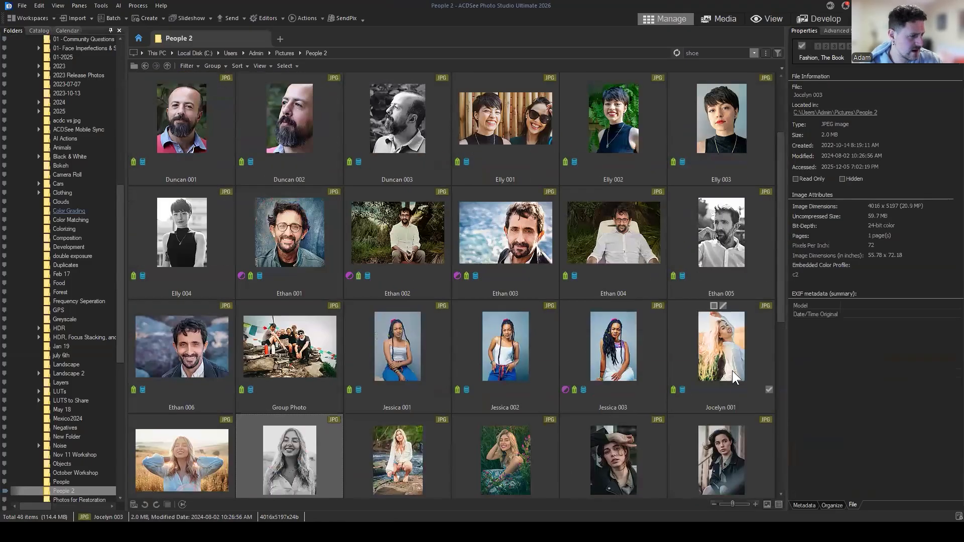
click(747, 314)
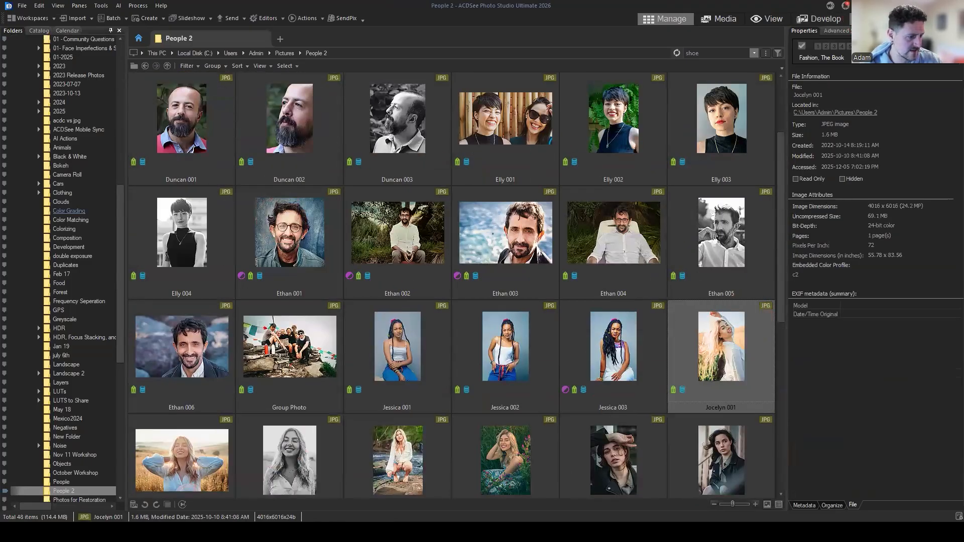
key(ctrl+e)
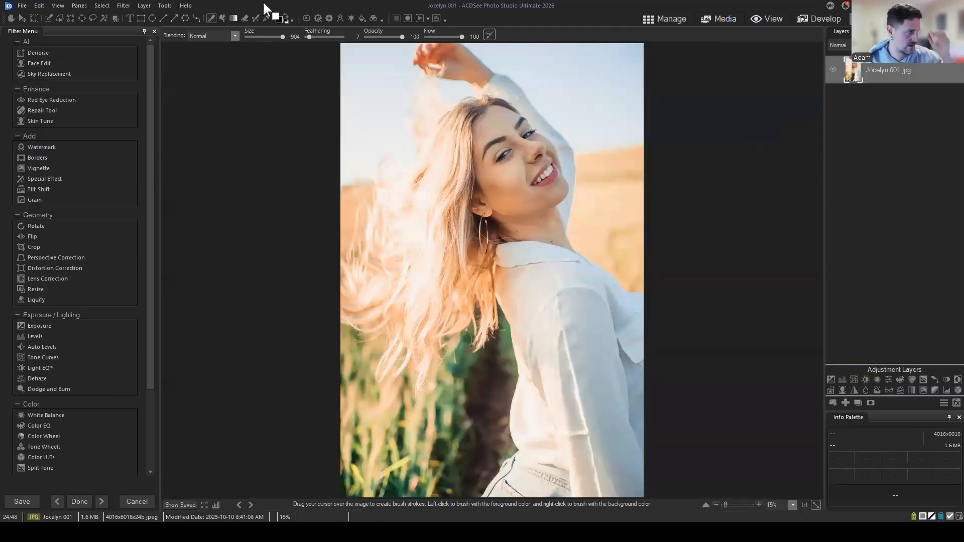
Display the AI Actions list in Edit mode
click(104, 5)
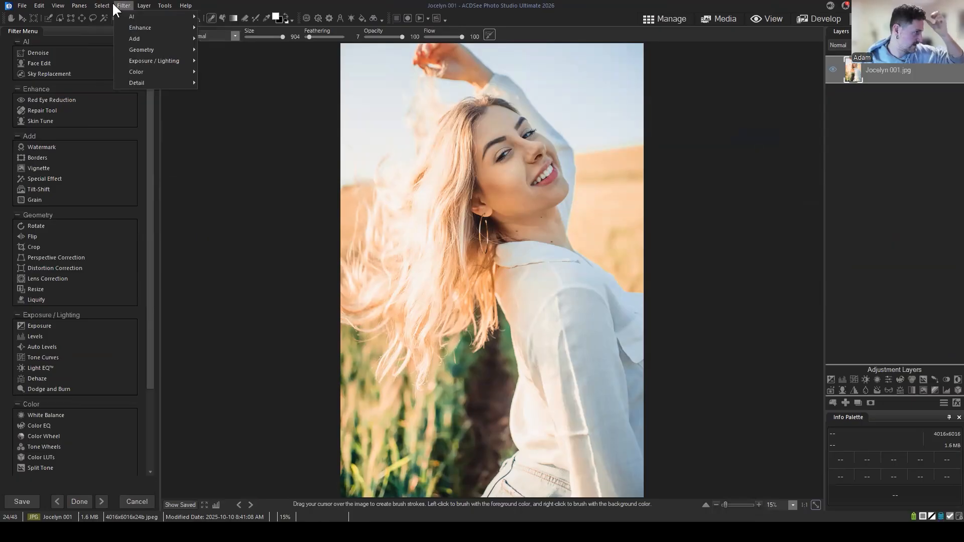
mouse_move(80, 7)
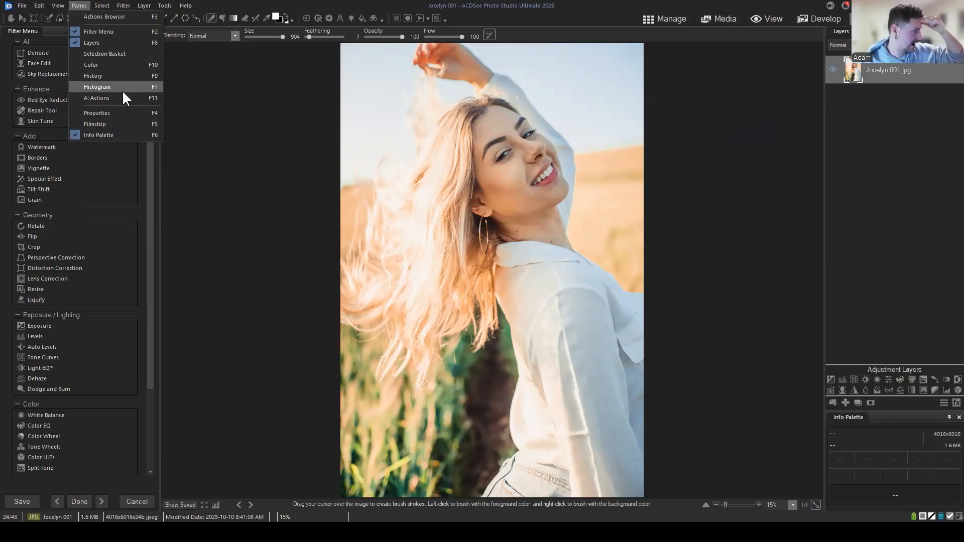
click(120, 97)
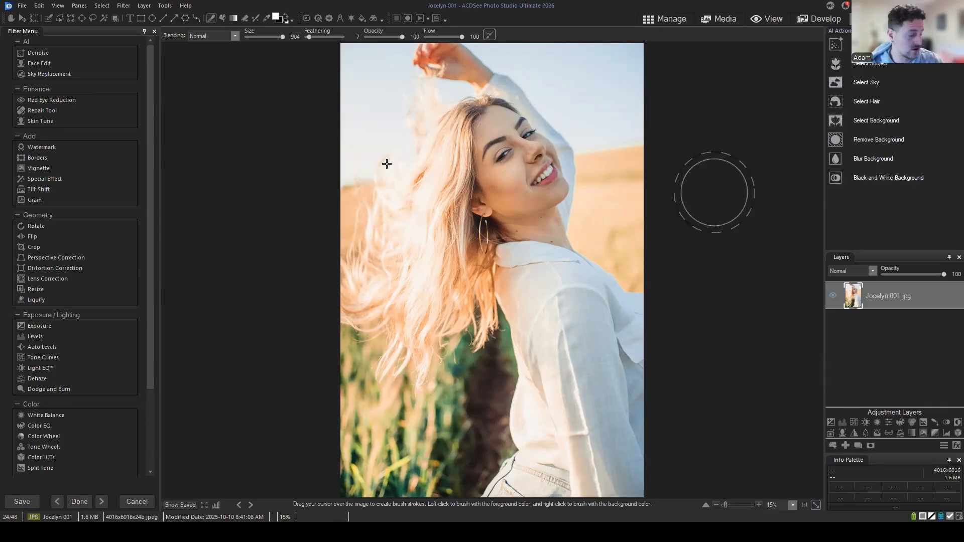
Try AI Sky Replacement on Jocelyn 001 with several skies from the Blue Sky category, and cancel the filter
click(42, 73)
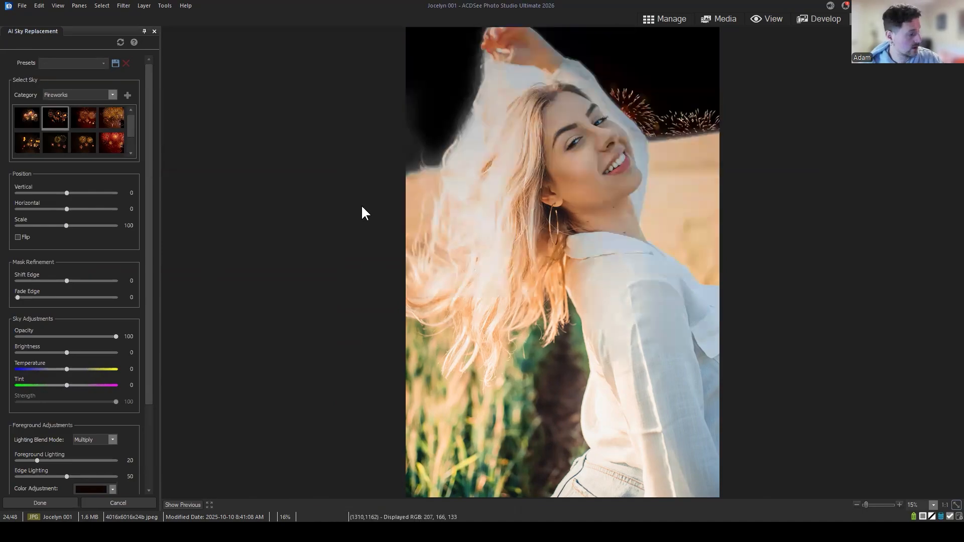
click(112, 94)
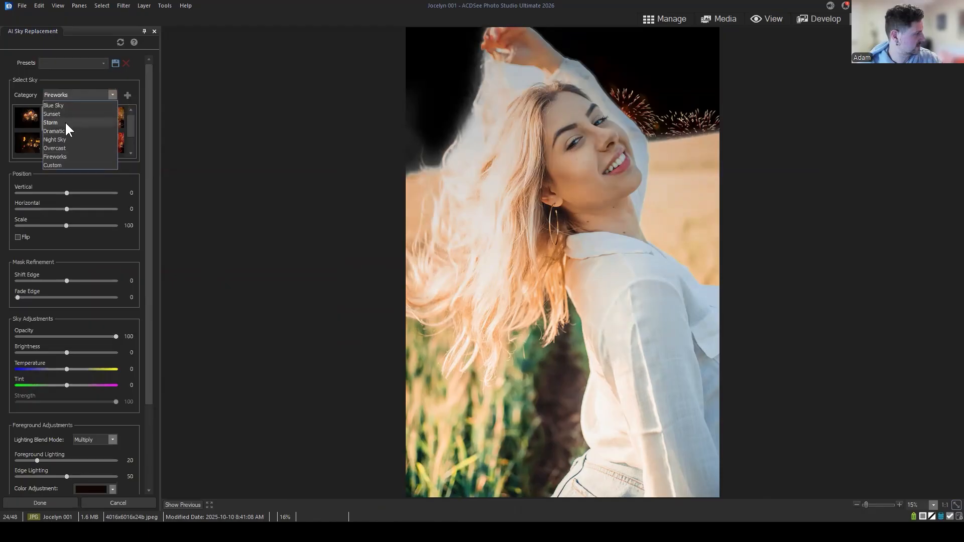
click(68, 105)
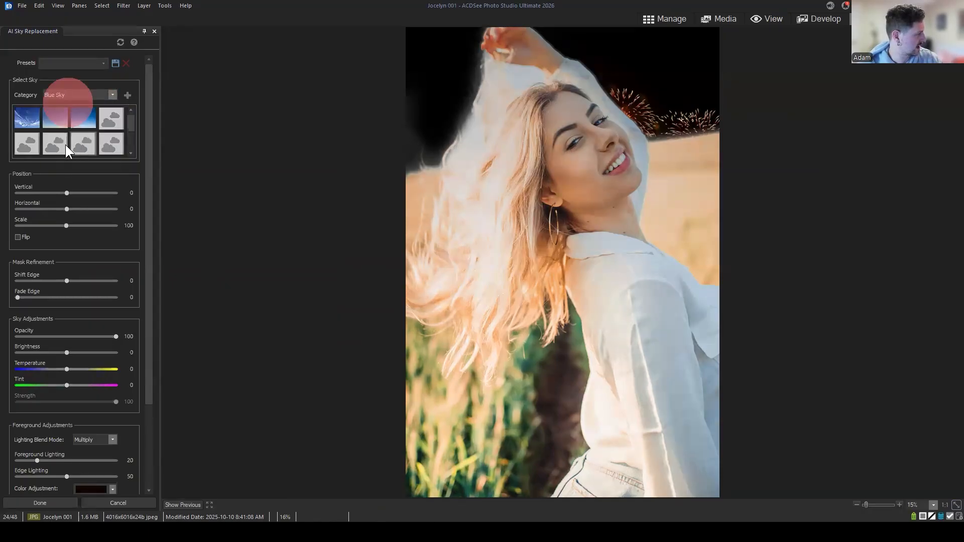
click(54, 116)
click(21, 117)
click(28, 142)
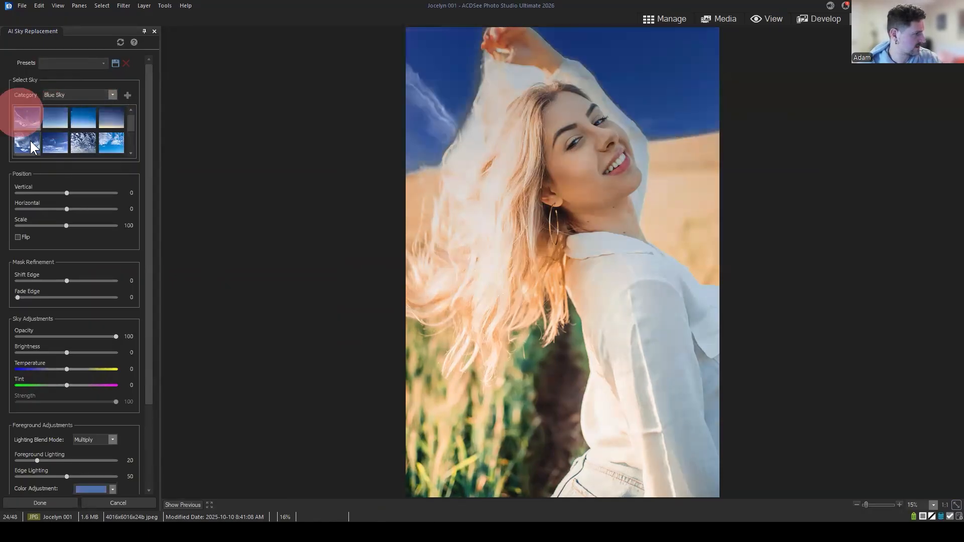
click(59, 142)
click(95, 141)
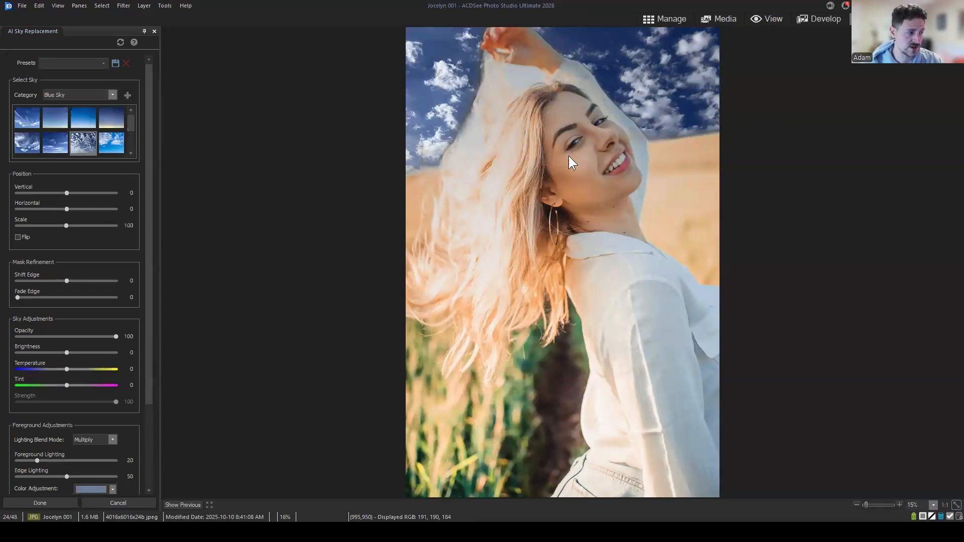
click(126, 503)
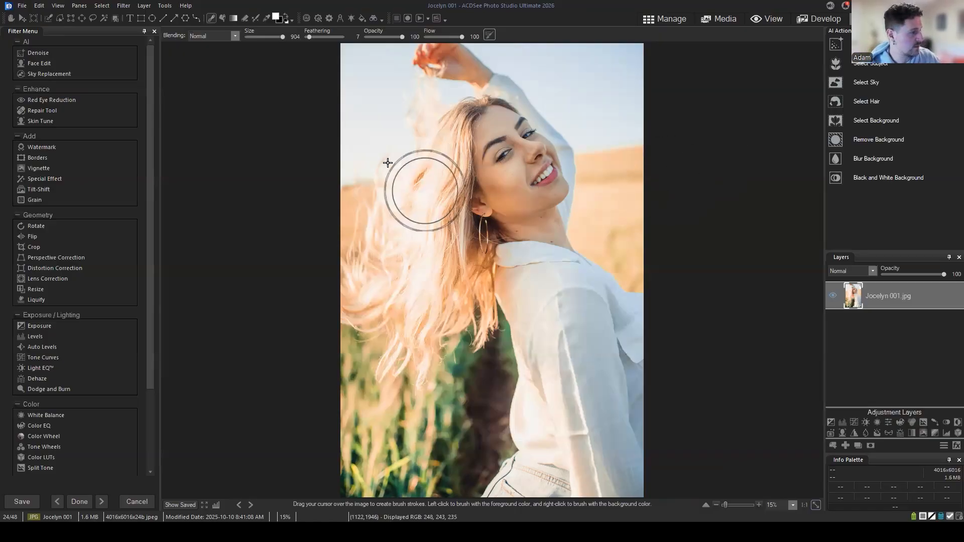
Try a lasso selection on Jocelyn 001 along the horizon and around the woman's head and raised arm
scroll(517, 156, up, 1)
drag(516, 142, 513, 220)
scroll(394, 128, down, 4)
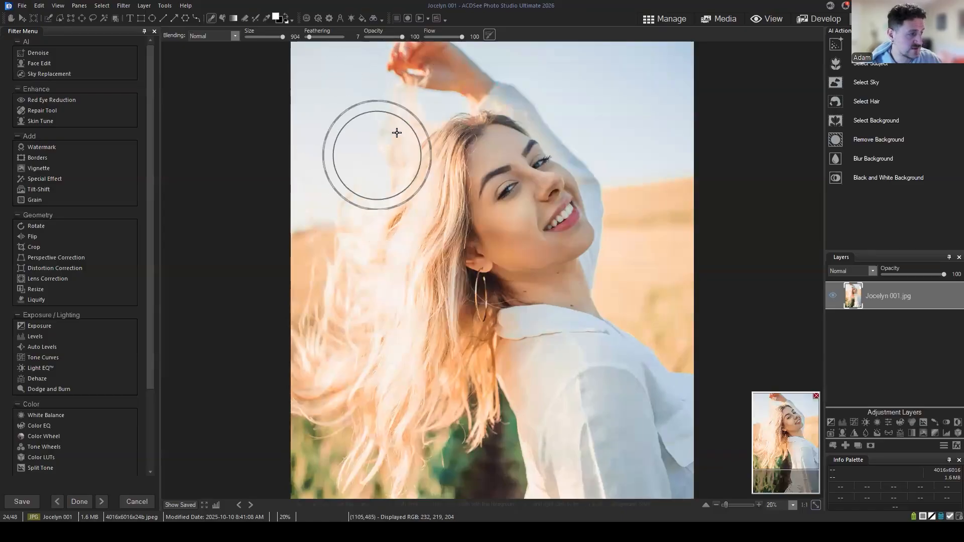
scroll(389, 131, down, 6)
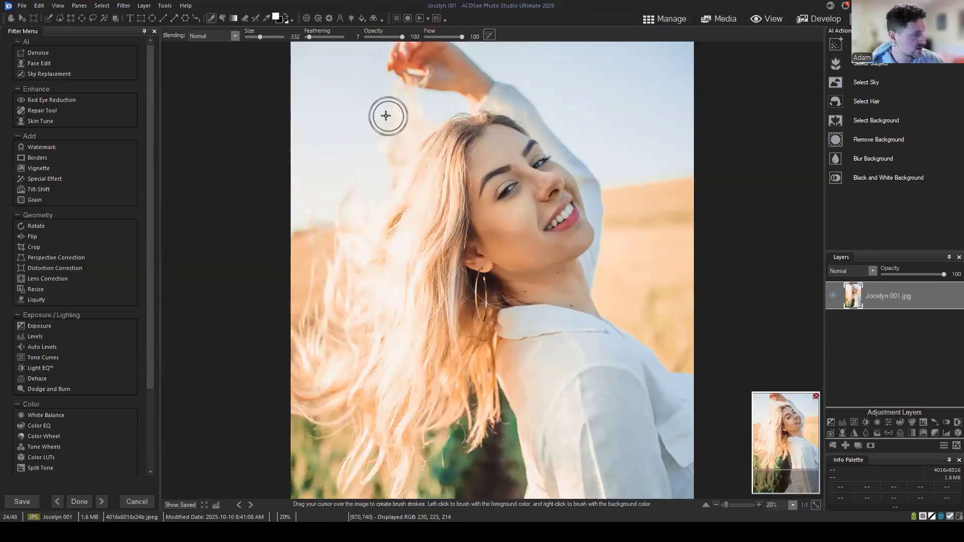
click(49, 18)
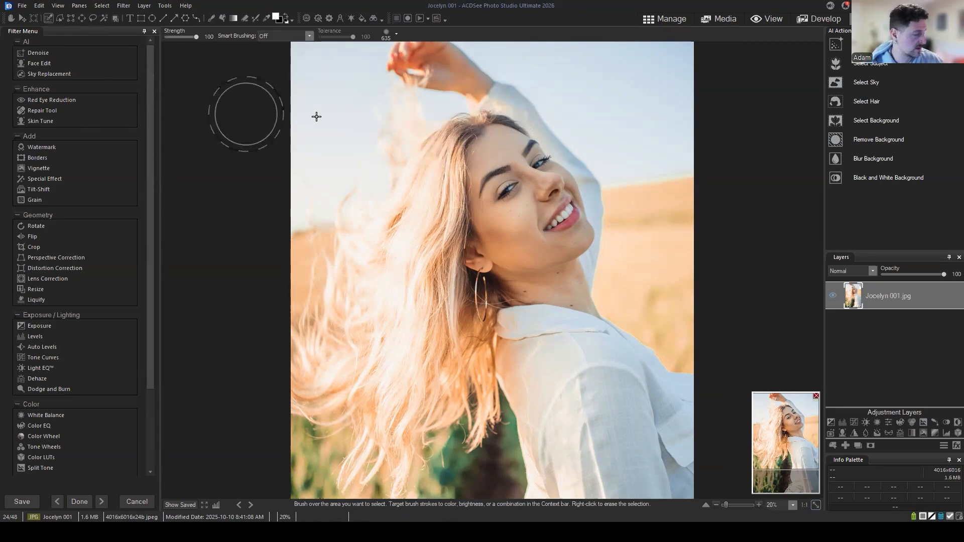
click(93, 19)
mouse_move(292, 229)
mouse_down()
mouse_move(352, 220)
mouse_move(382, 162)
mouse_move(455, 115)
mouse_move(418, 95)
mouse_move(432, 36)
mouse_move(659, 173)
mouse_move(696, 159)
mouse_up()
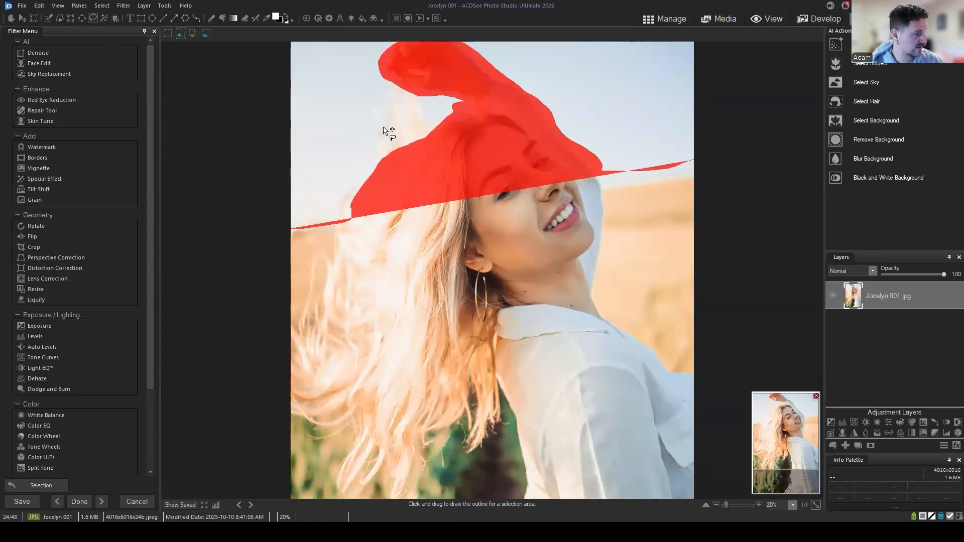
Lasso the sky on both sides of the woman's hair and raised arm, and undo the selection
mouse_move(285, 232)
mouse_down()
mouse_move(332, 232)
mouse_move(452, 105)
mouse_move(382, 58)
mouse_up()
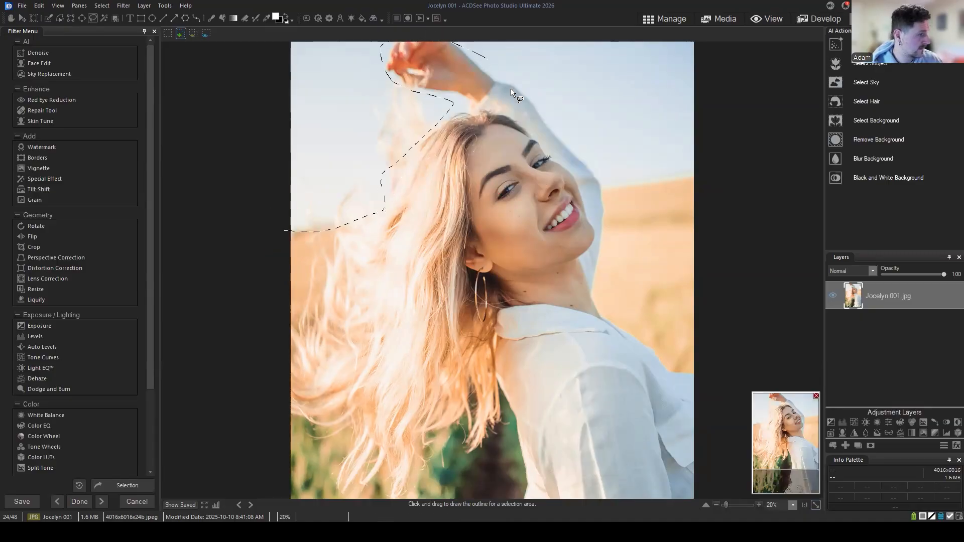
drag(511, 92, 608, 171)
mouse_move(573, 4)
mouse_down()
mouse_move(263, 11)
mouse_move(274, 196)
mouse_move(285, 231)
mouse_up()
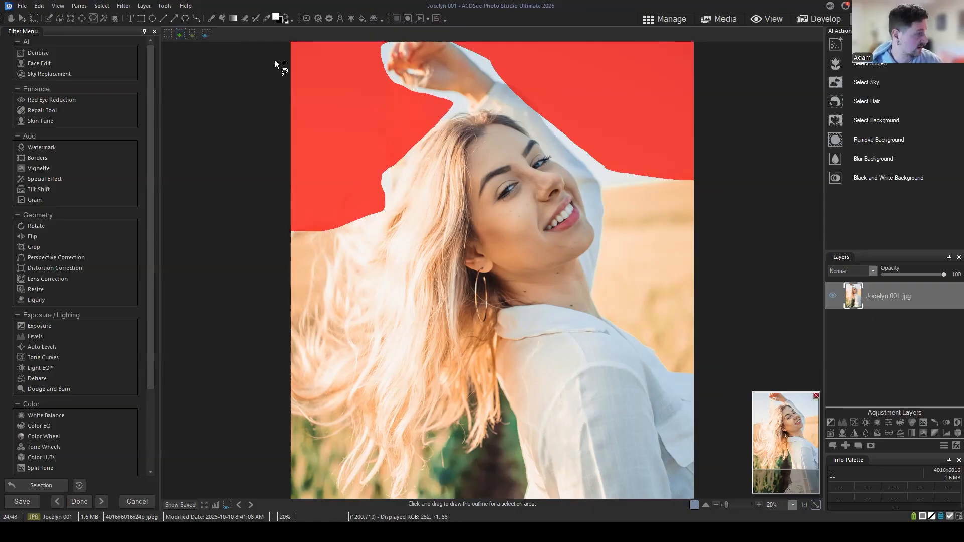
key(ctrl+z)
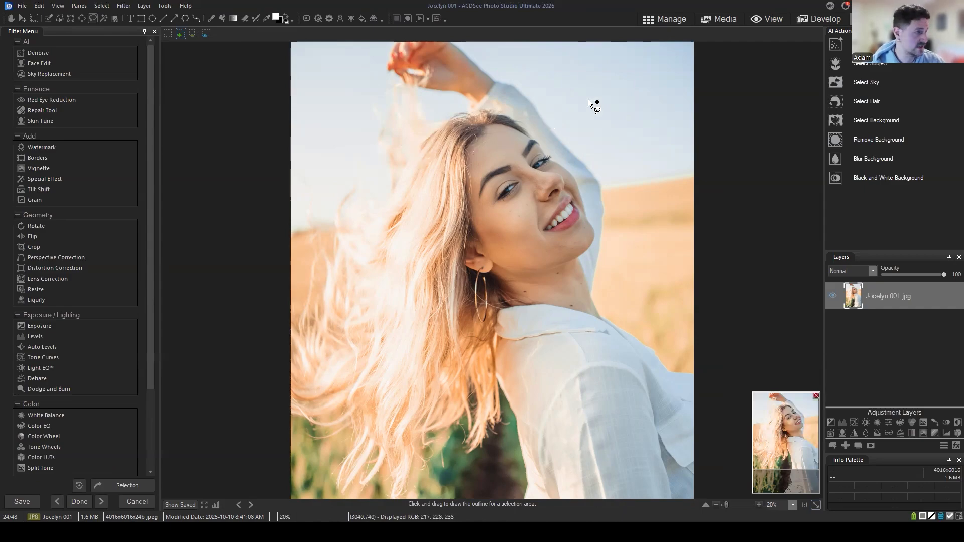
Return to Manage mode and open the railway-track portrait Laura 003 in Edit mode
click(658, 19)
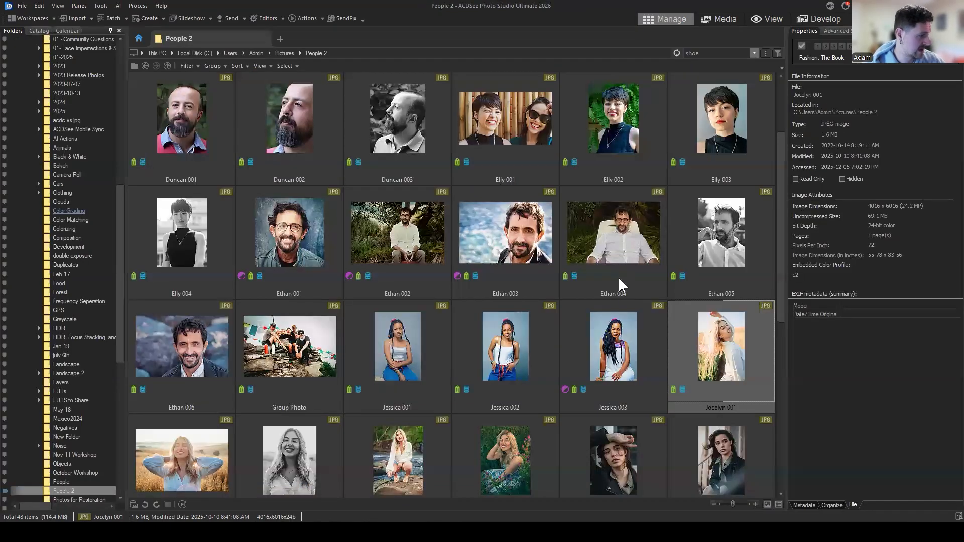
scroll(620, 292, down, 3)
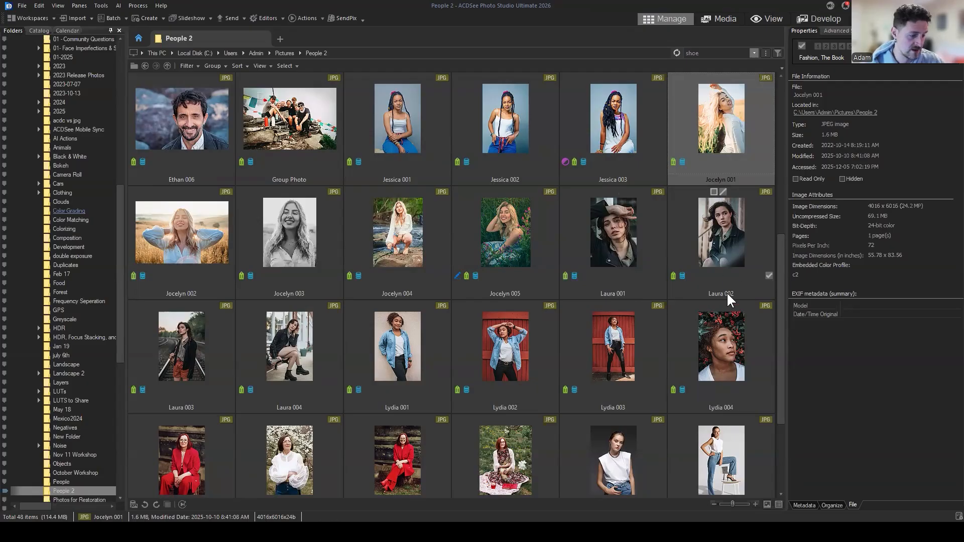
scroll(727, 291, down, 3)
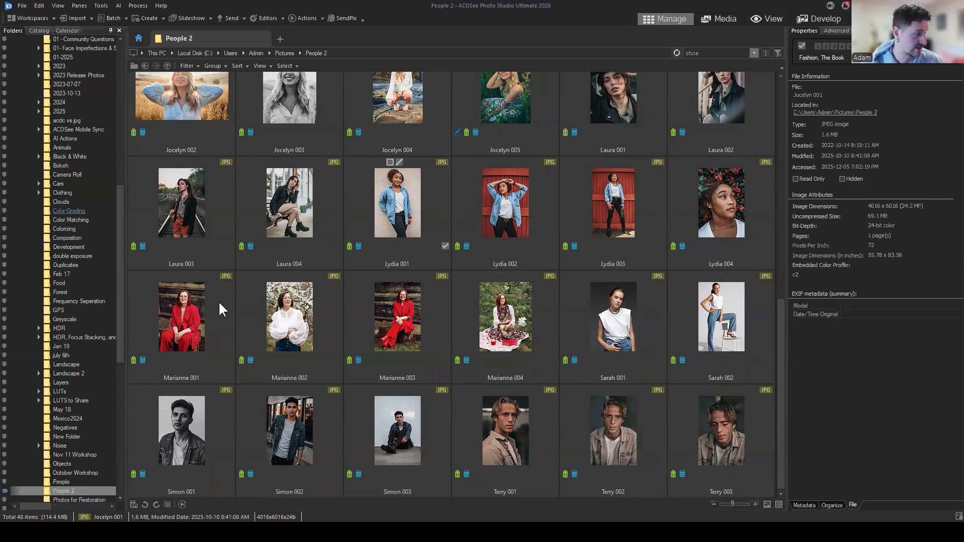
click(165, 172)
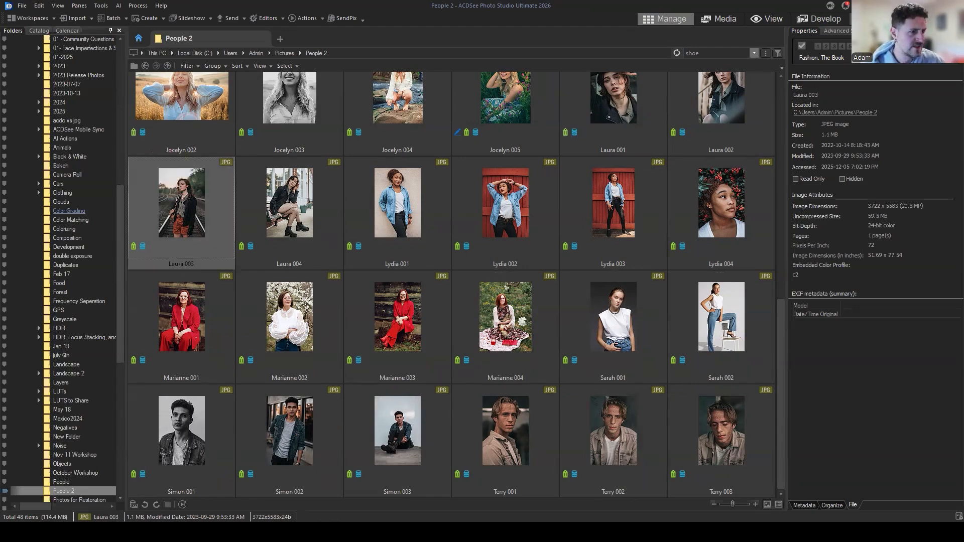
click(854, 18)
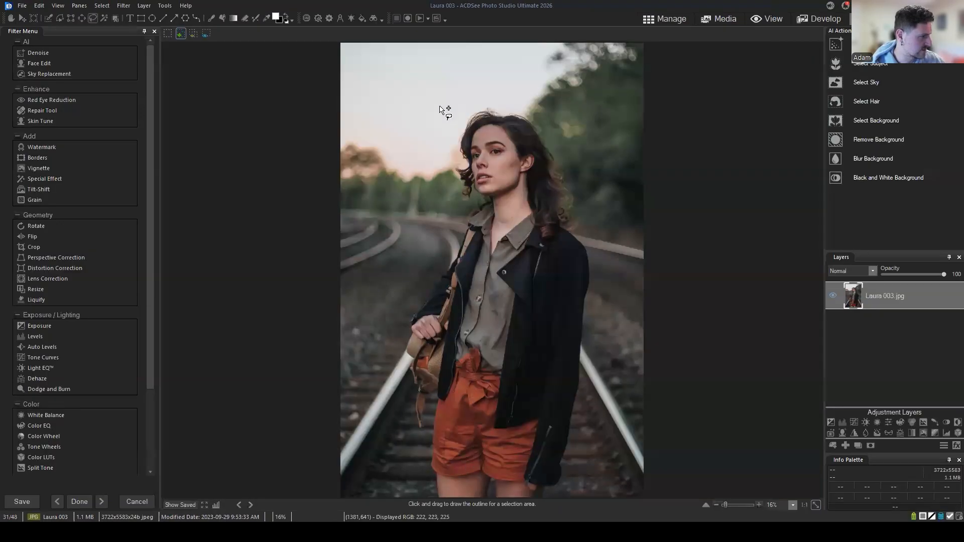
Preview AI Sky Replacement on Laura 003, cancel it and return to the People 2 folder in Manage mode
click(46, 74)
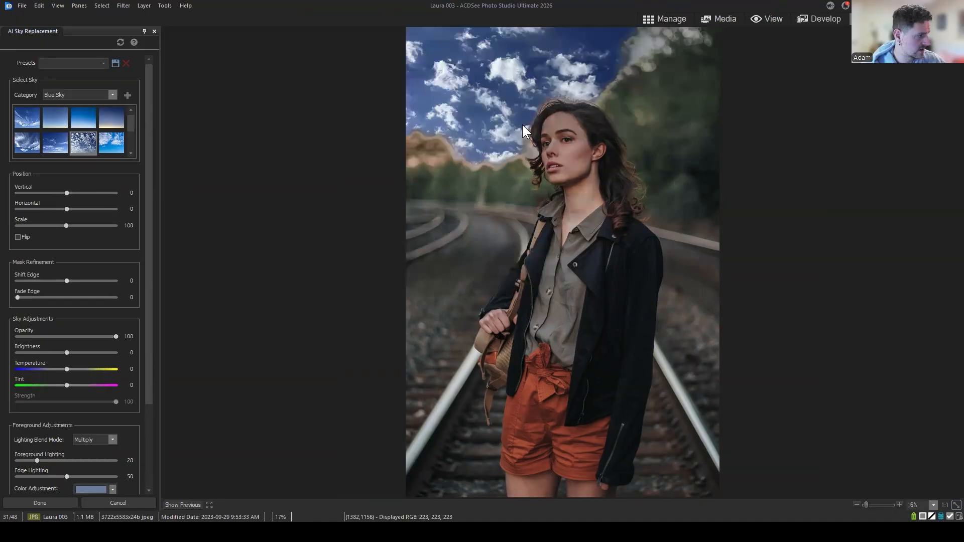
click(125, 502)
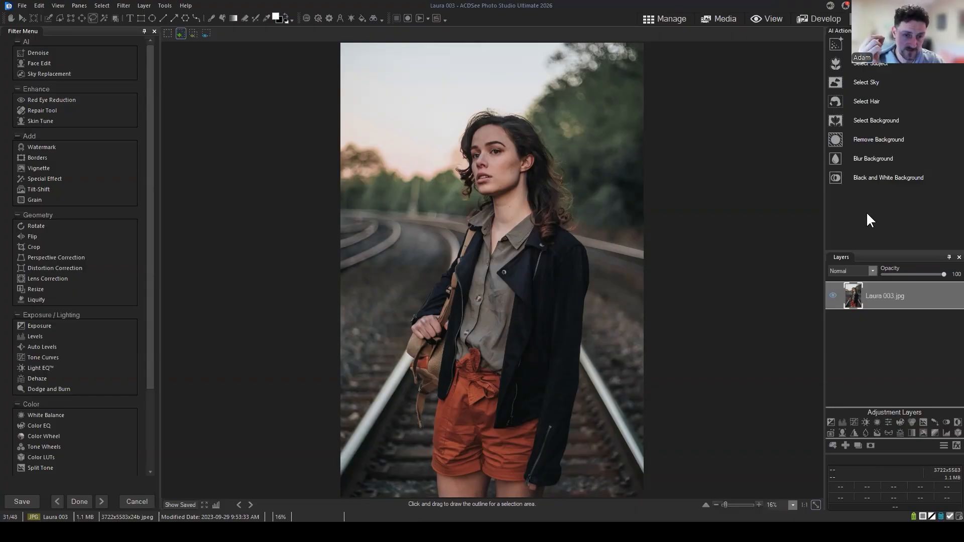
click(647, 20)
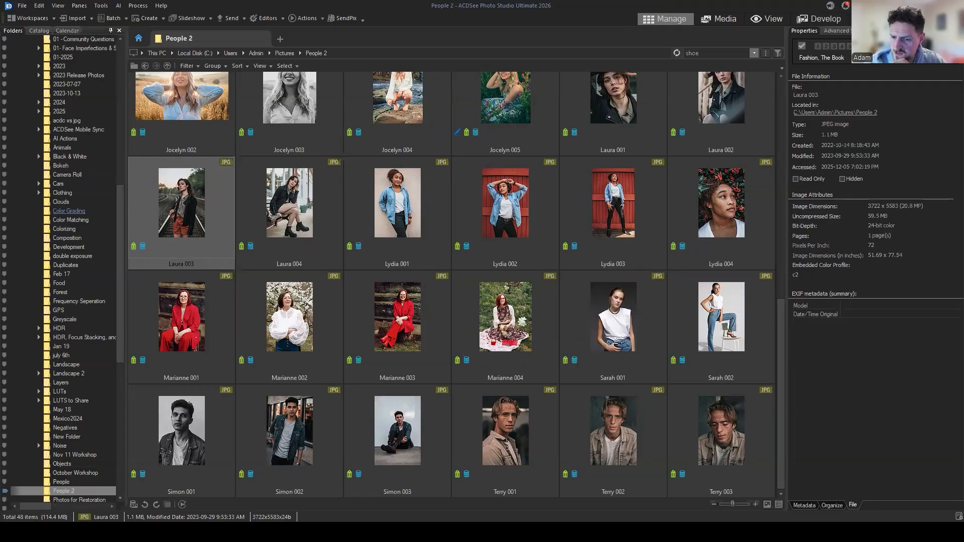
scroll(616, 156, up, 3)
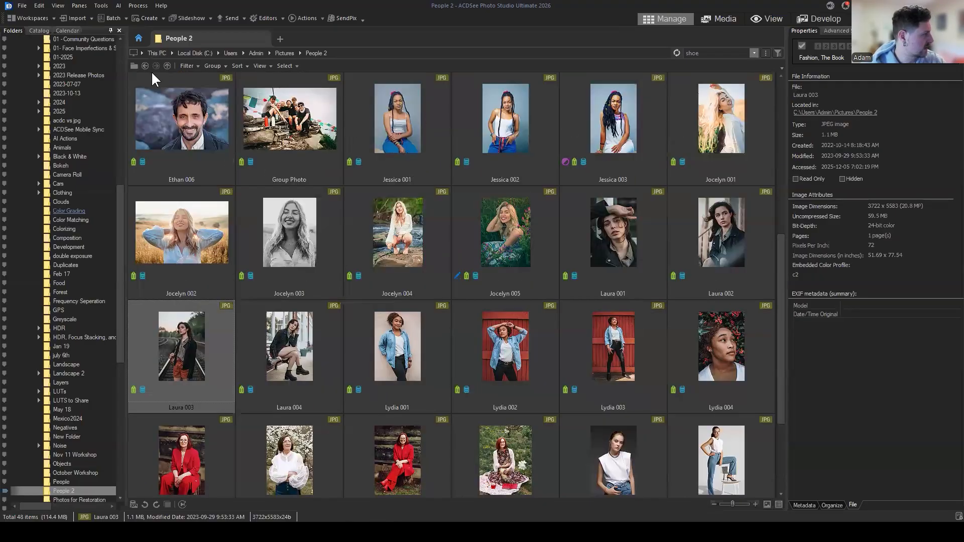
Go to the 01- Face Imperfections & Stray Hairs folder and open SkinBlemish 002 in Edit mode
click(146, 66)
double_click(282, 123)
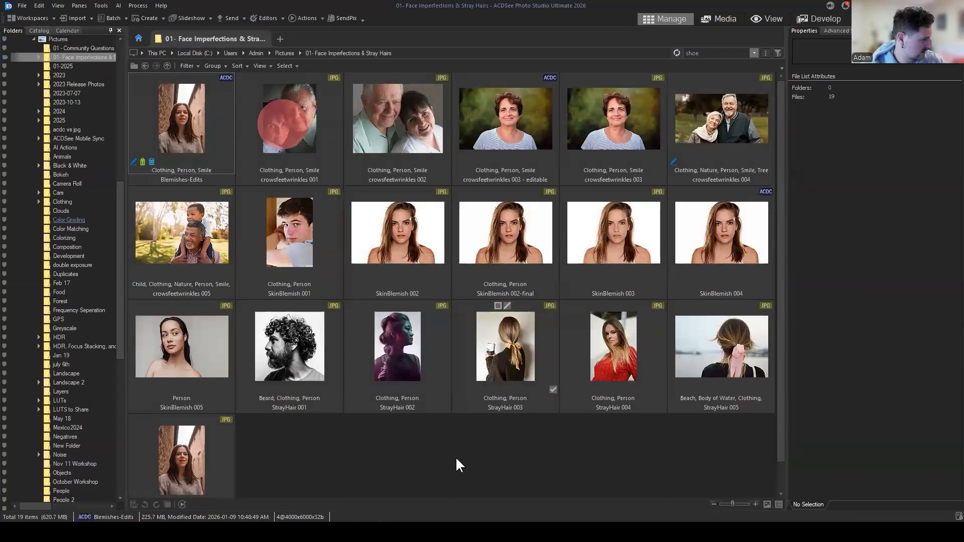
click(457, 466)
click(415, 231)
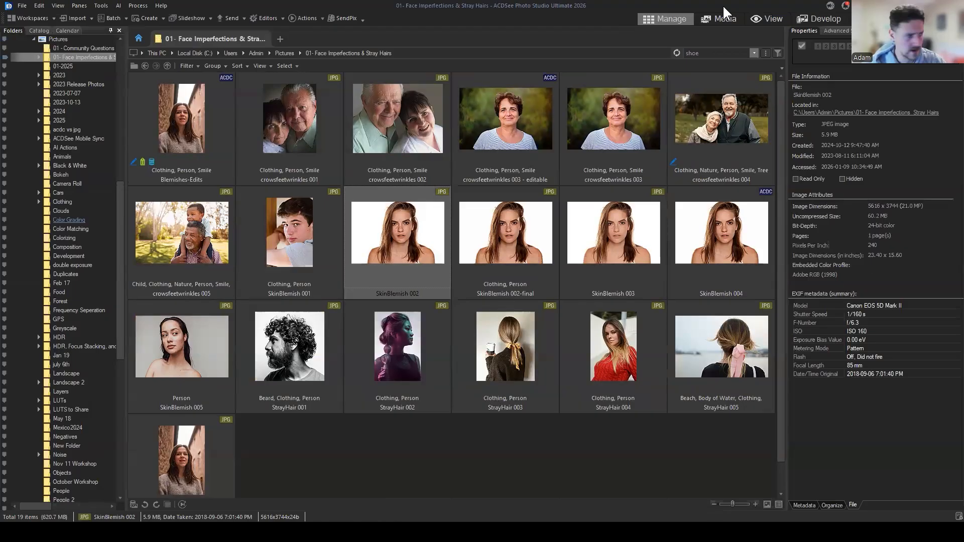
click(145, 66)
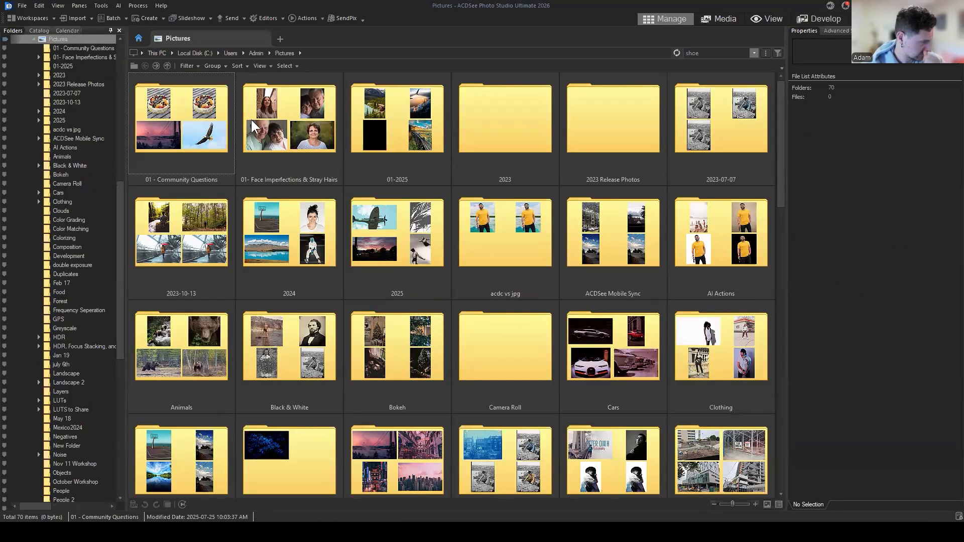
click(158, 65)
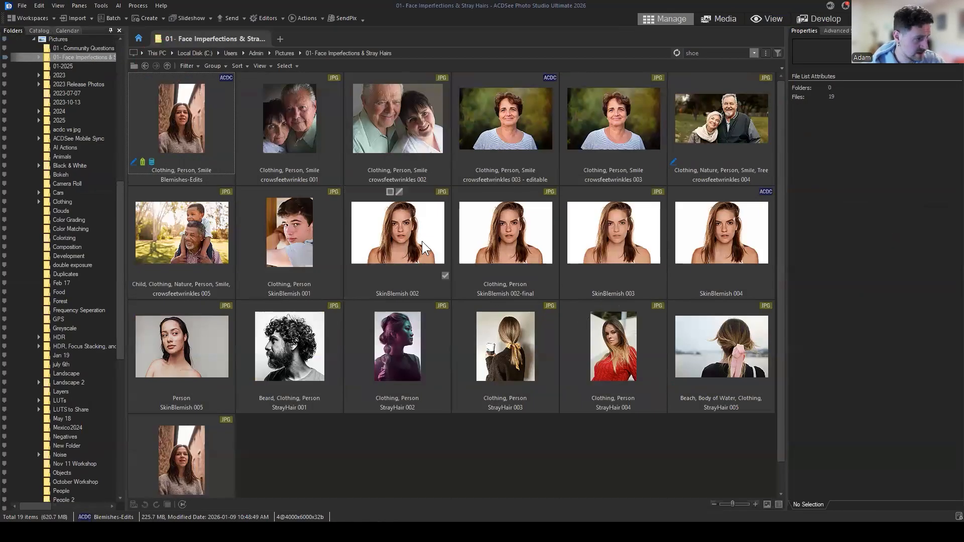
click(402, 236)
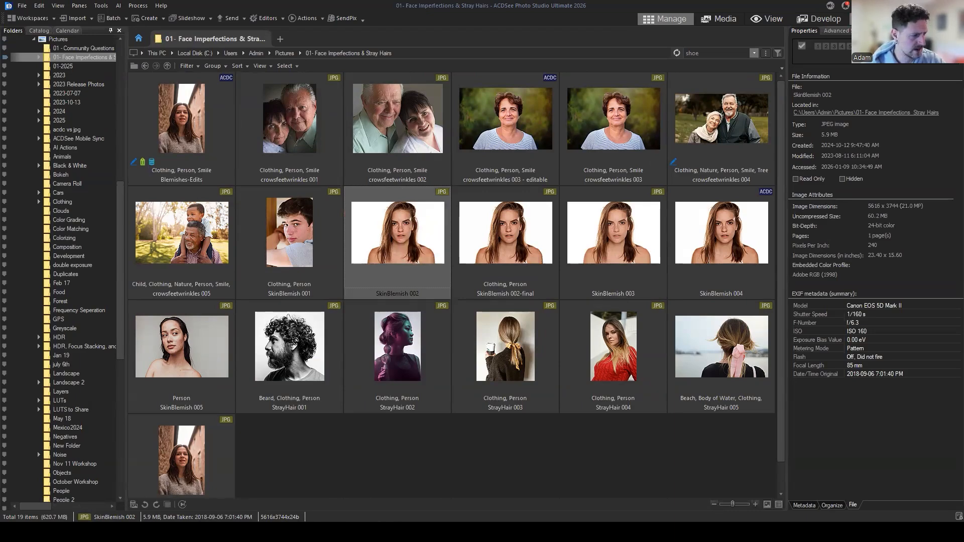
key(ctrl+e)
click(909, 342)
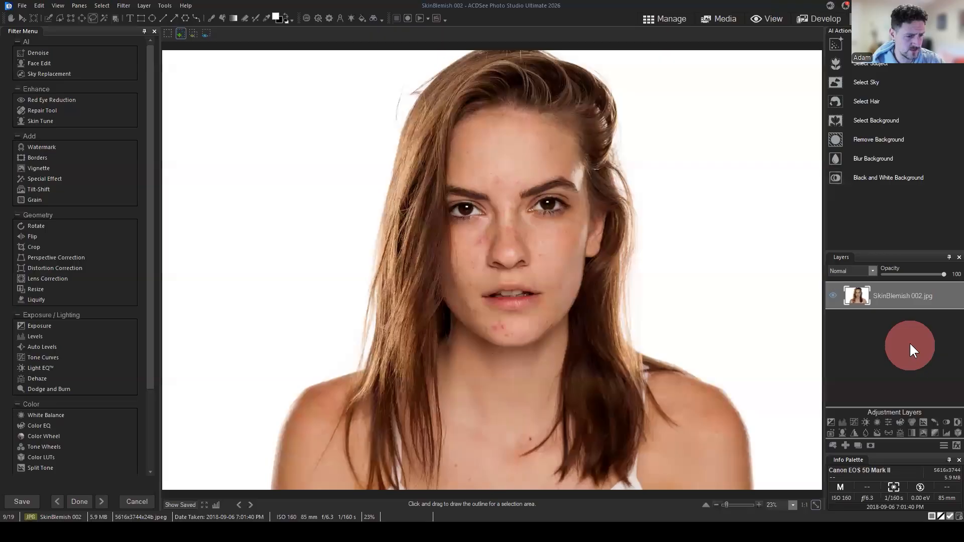
Duplicate the SkinBlemish 002 layer and apply Frequency Separation to the copy with a blur radius of 26 pixels
click(898, 302)
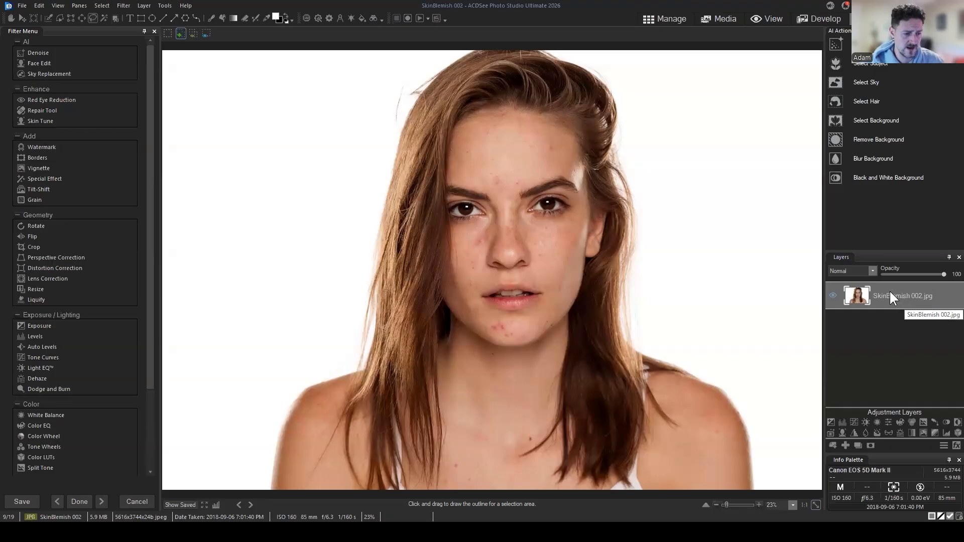
click(859, 446)
right_click(907, 291)
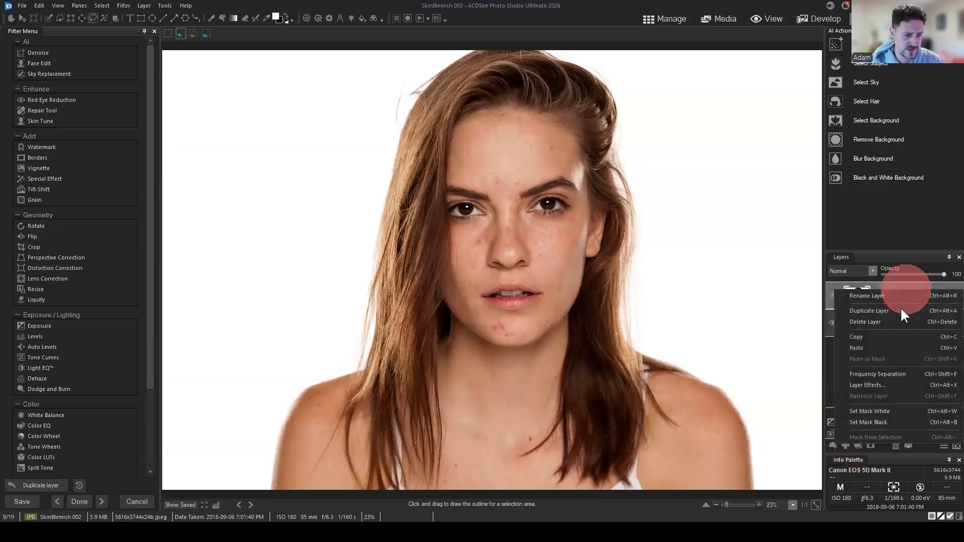
click(877, 369)
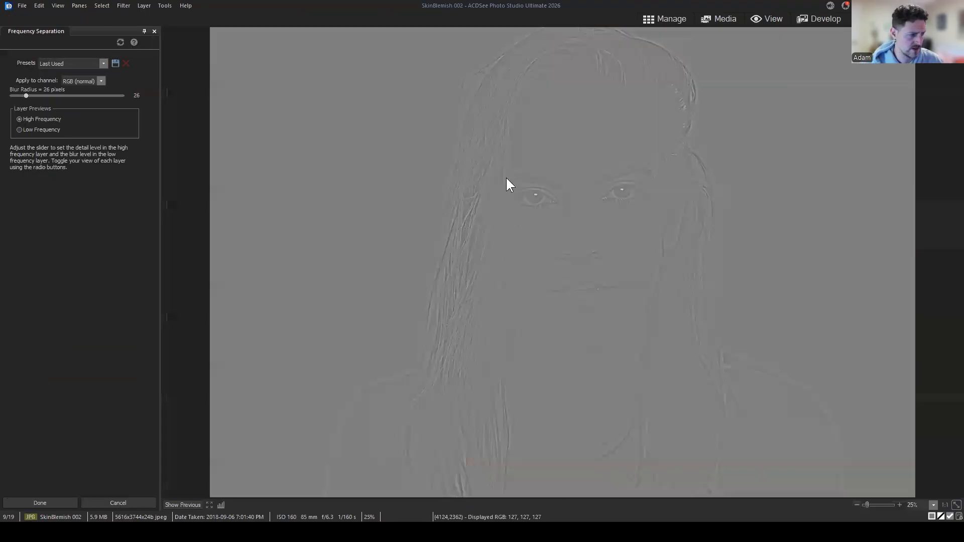
click(39, 503)
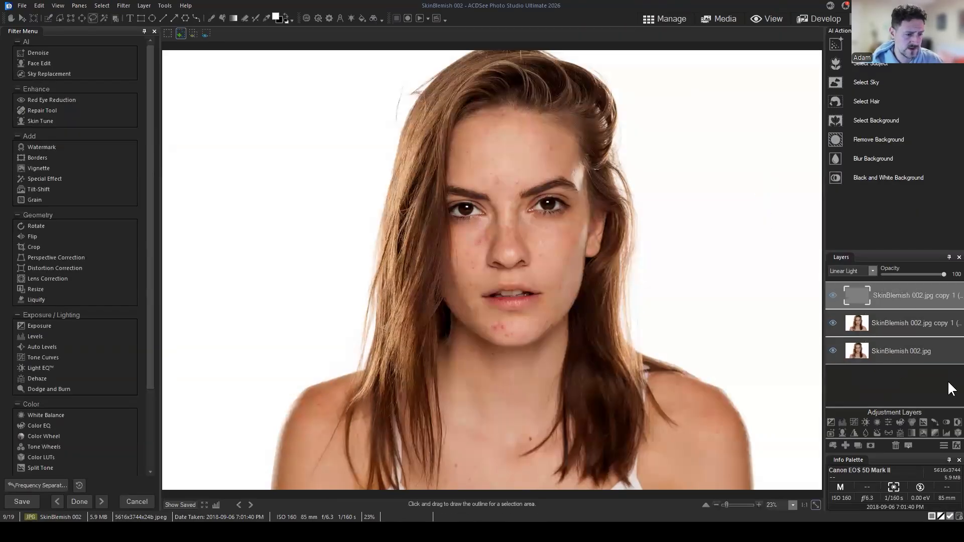
Hide the low-frequency layer, leaving the high-frequency layer directly over the original photo
drag(906, 332, 832, 328)
click(832, 327)
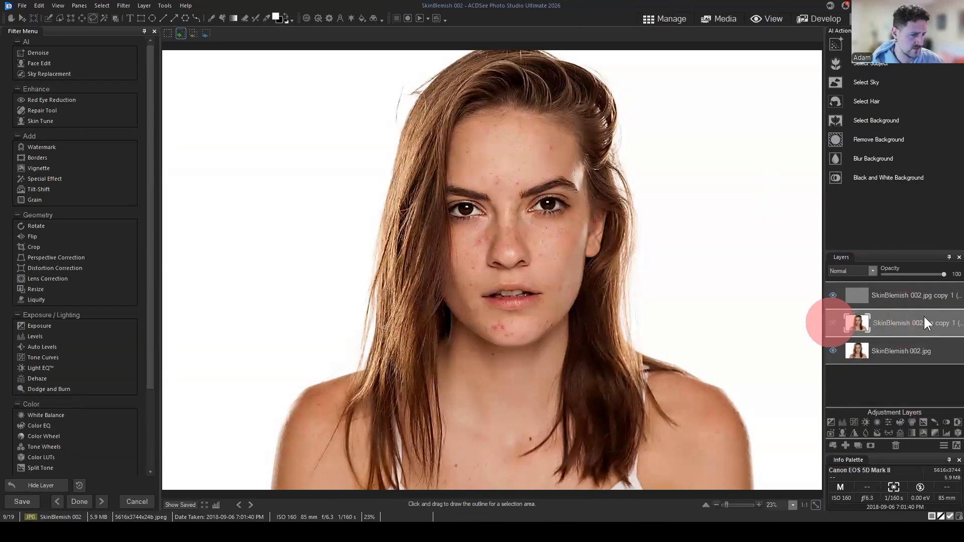
click(921, 326)
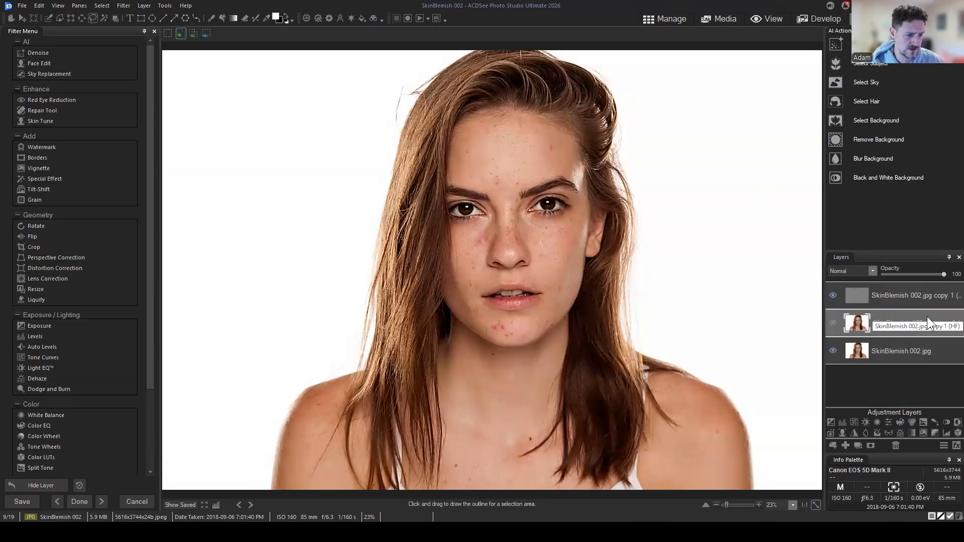
drag(903, 345, 905, 362)
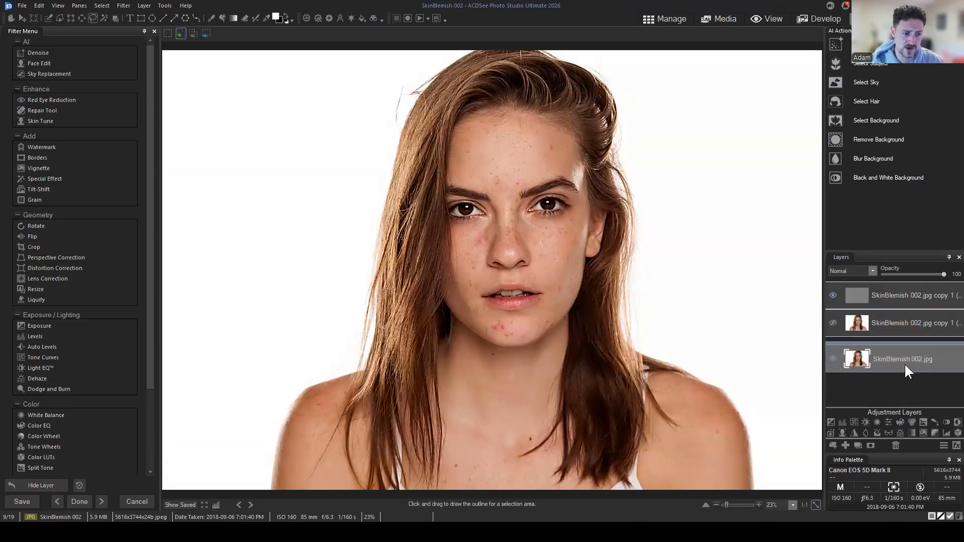
Toggle the high-frequency layer's visibility to compare the portrait with and without the sharpening effect
click(899, 299)
click(830, 291)
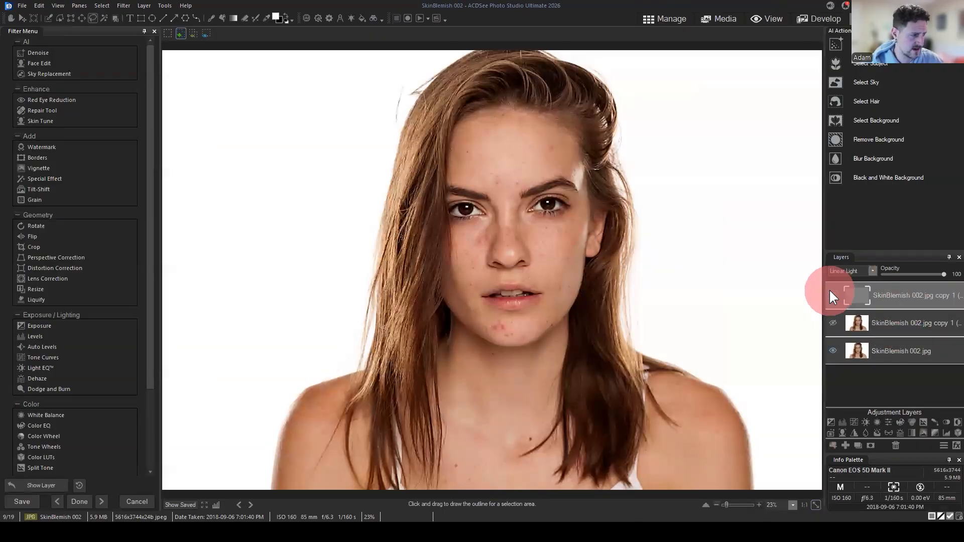
click(830, 291)
click(914, 292)
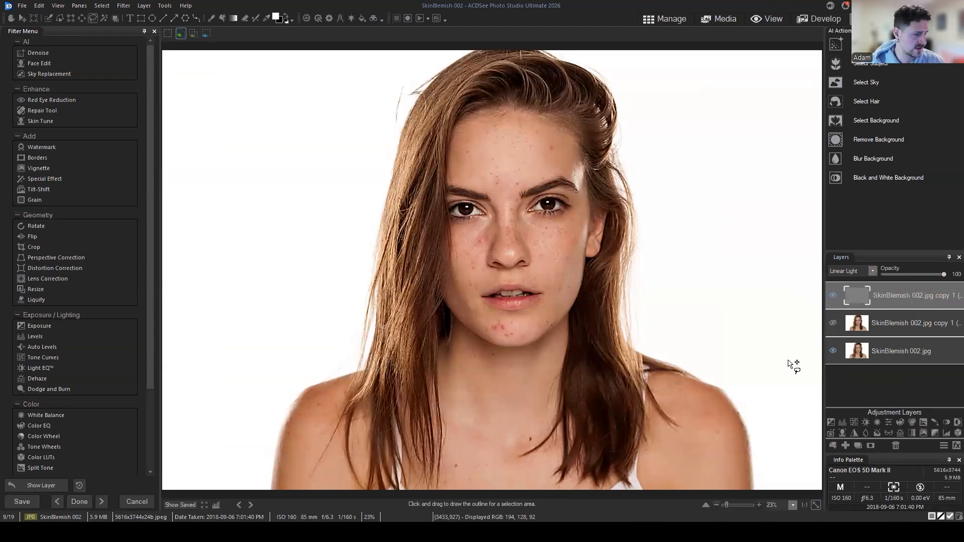
click(833, 297)
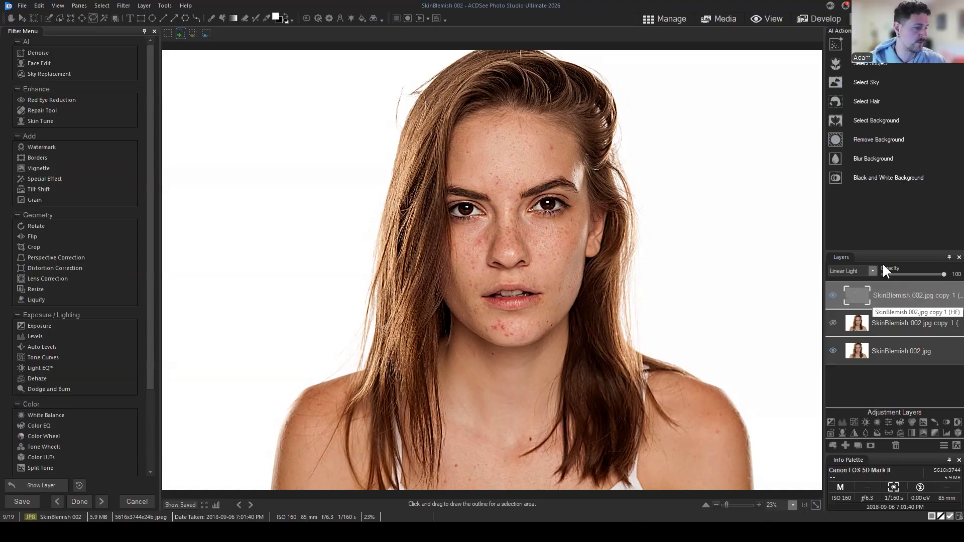
click(907, 303)
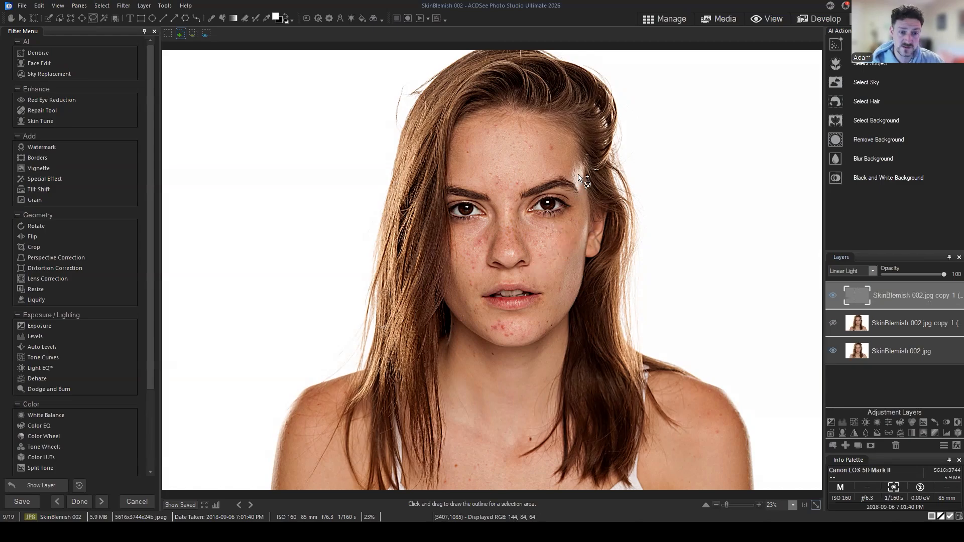
Reduce the high-frequency layer's opacity to 60 and add a layer mask inverted to black
drag(945, 275, 911, 274)
click(906, 294)
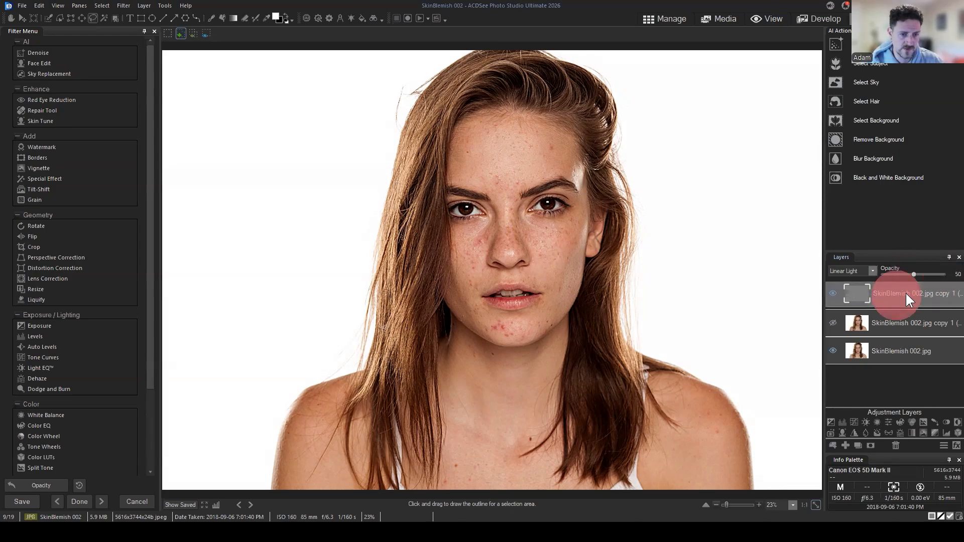
click(920, 274)
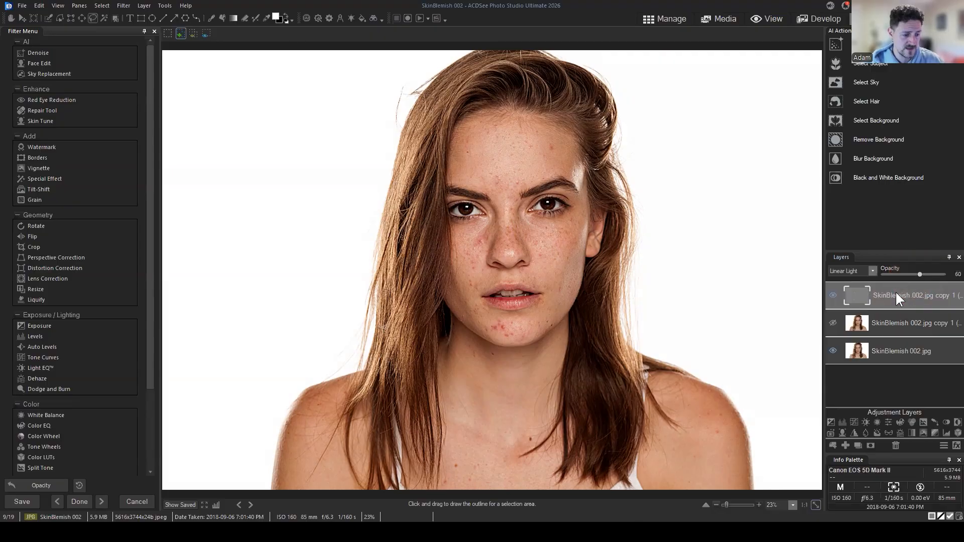
click(871, 445)
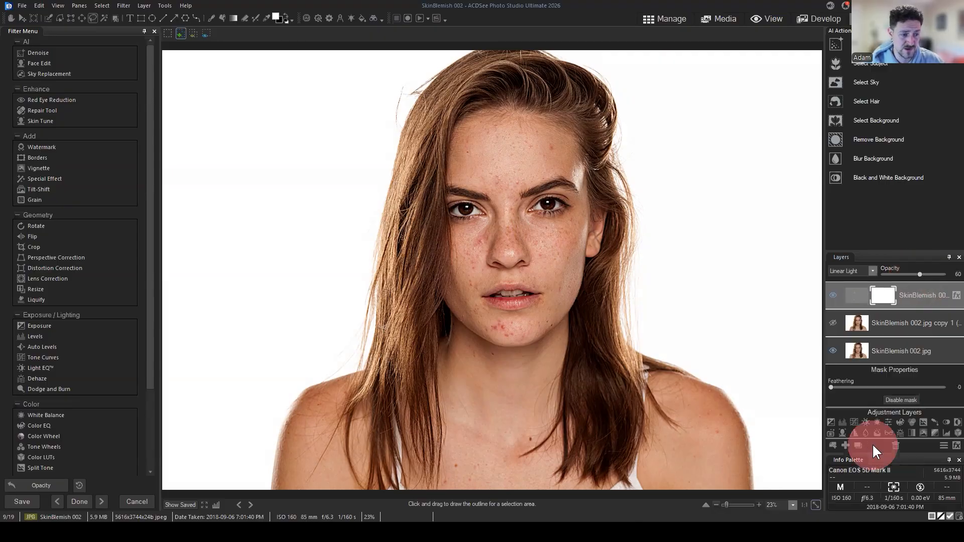
click(871, 288)
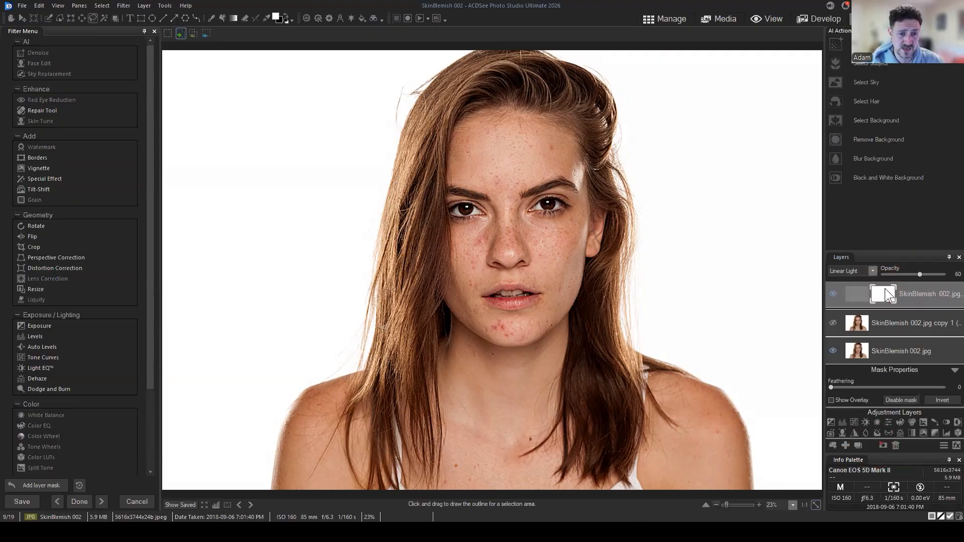
click(883, 295)
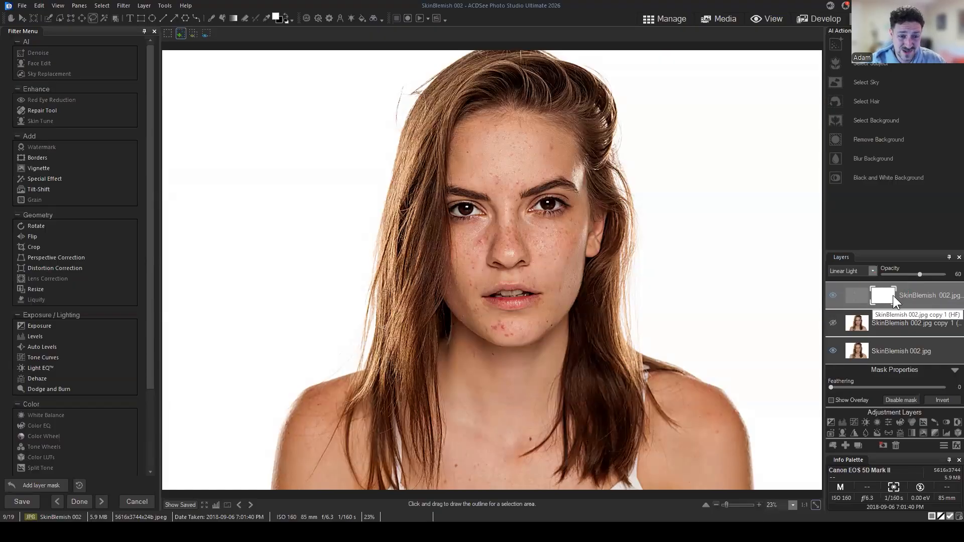
click(943, 400)
Paint white on the high-frequency layer's mask over the eyes, nose and mouth with a brush of size 334
click(282, 20)
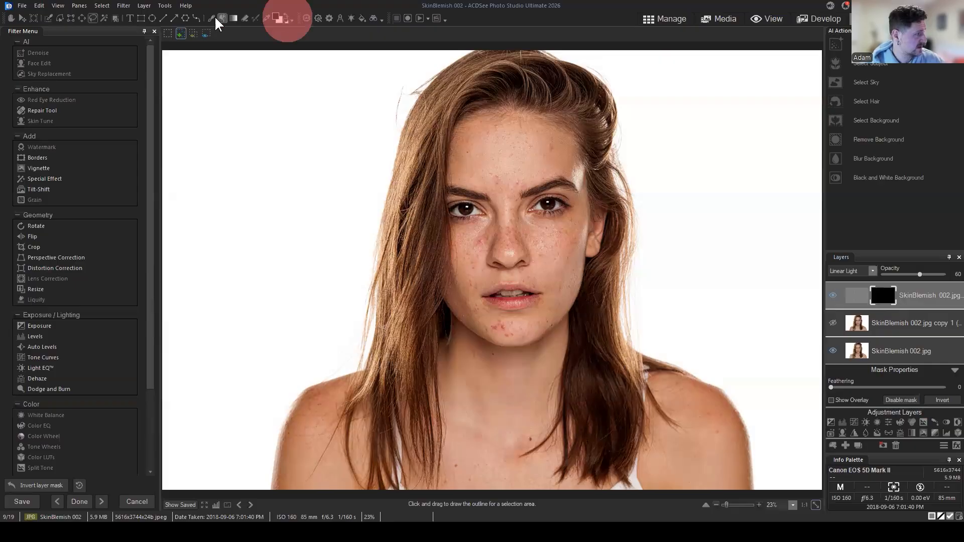
click(211, 18)
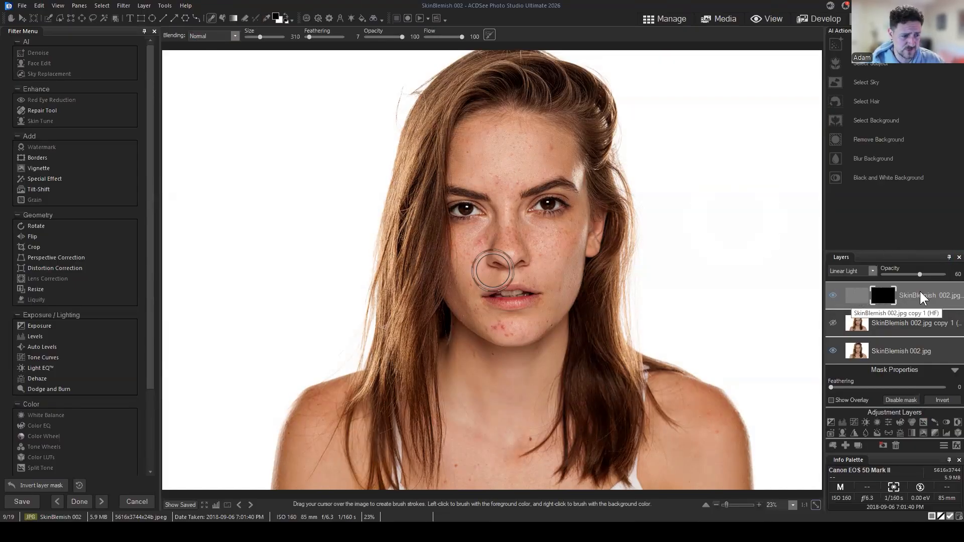
drag(921, 298, 881, 272)
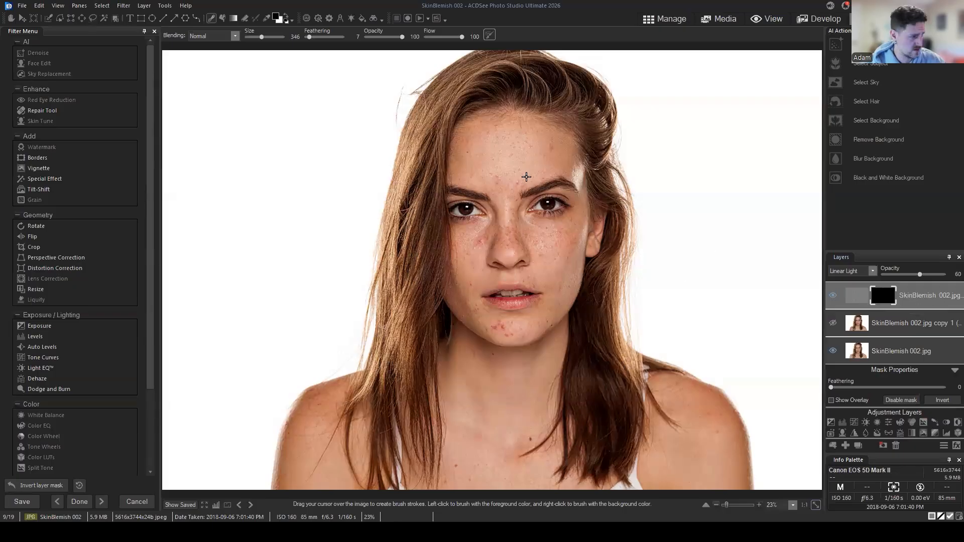
scroll(433, 184, up, 3)
scroll(384, 236, up, 1)
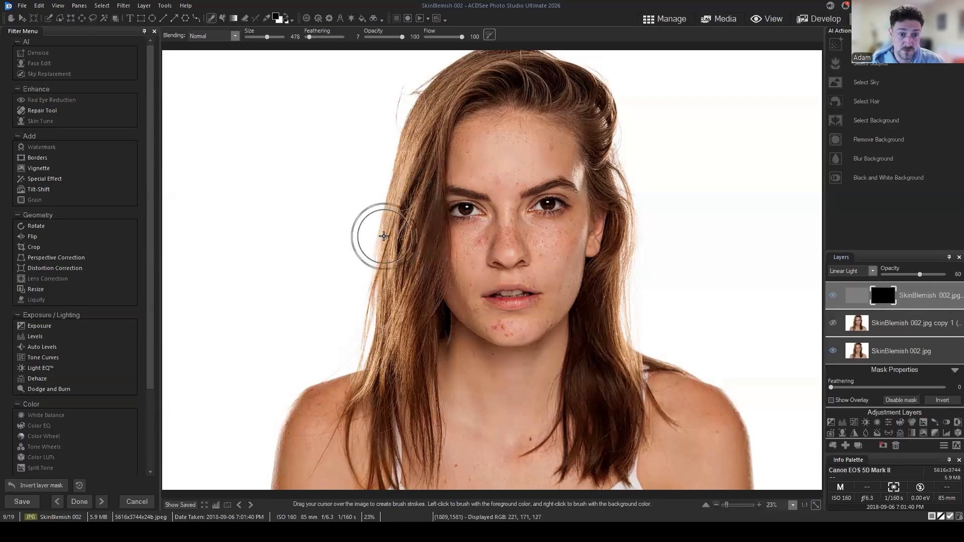
scroll(384, 236, down, 3)
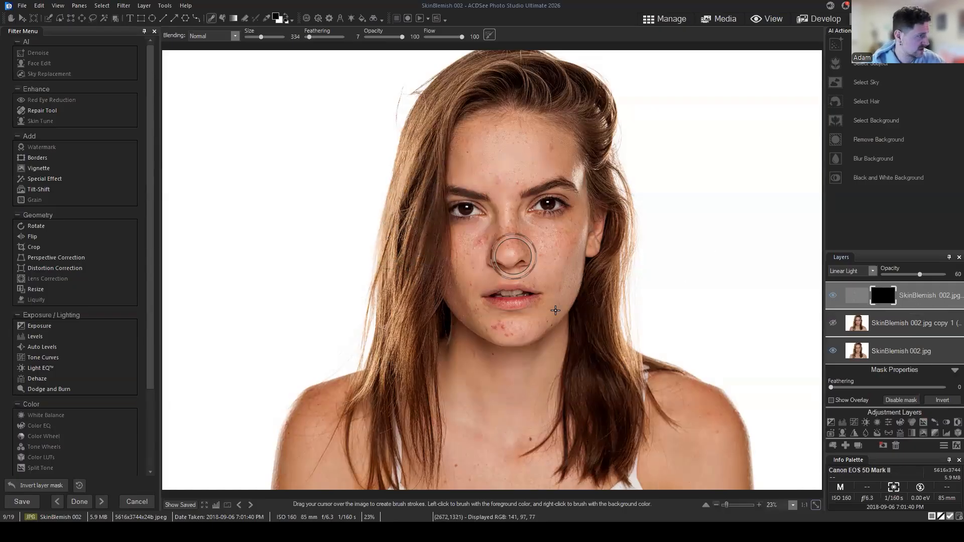
click(277, 16)
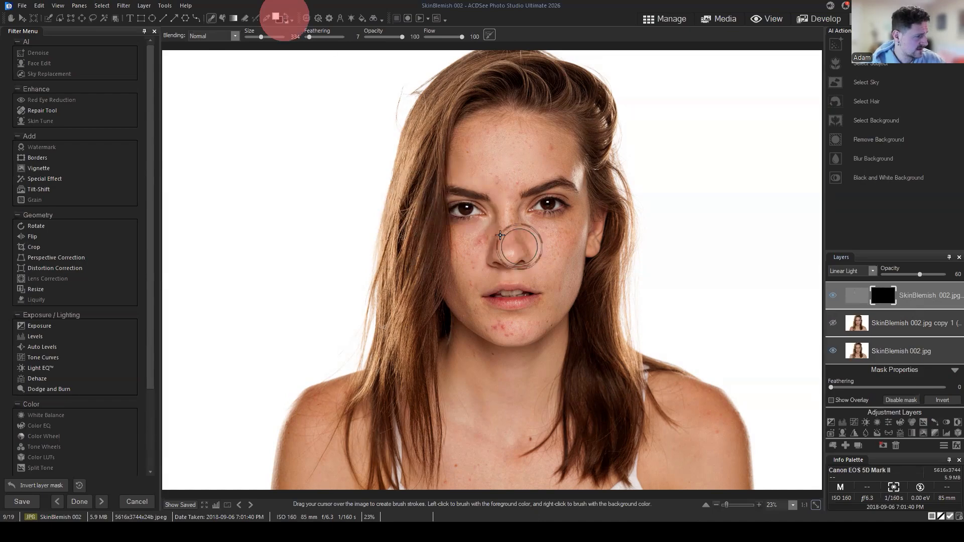
drag(497, 221, 473, 211)
mouse_move(556, 216)
mouse_down()
mouse_move(549, 205)
mouse_move(564, 204)
mouse_move(550, 204)
mouse_up()
drag(482, 309, 505, 308)
drag(505, 271, 490, 258)
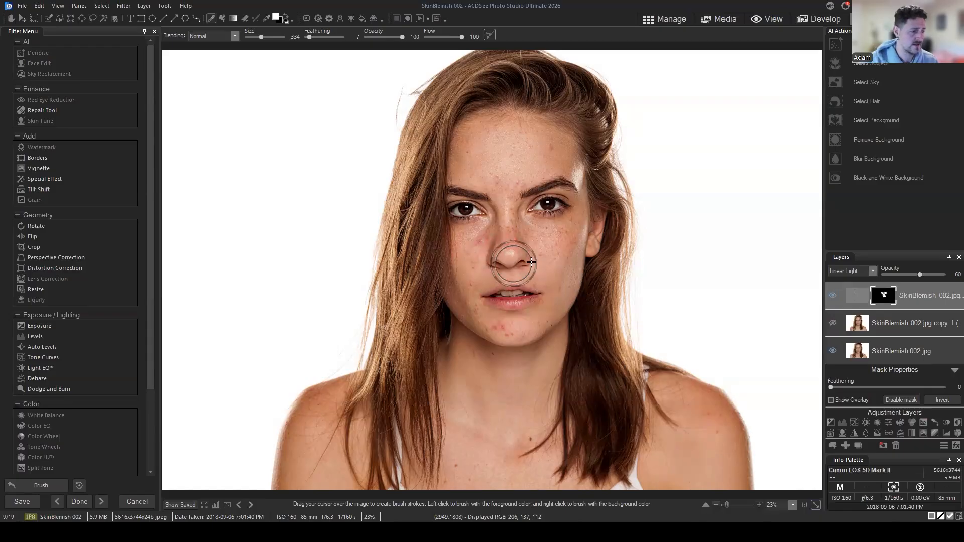
Set the masked high-frequency layer's opacity to 67
click(927, 294)
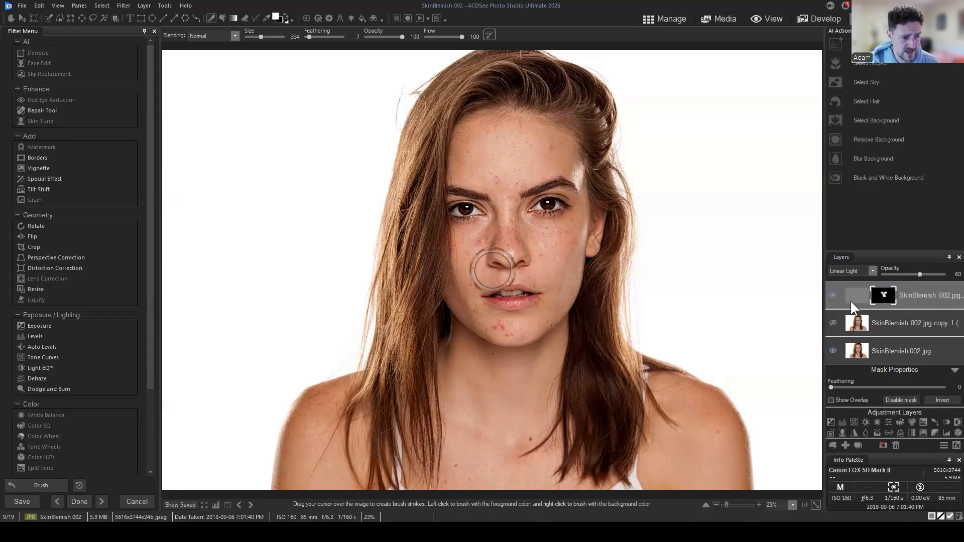
click(928, 295)
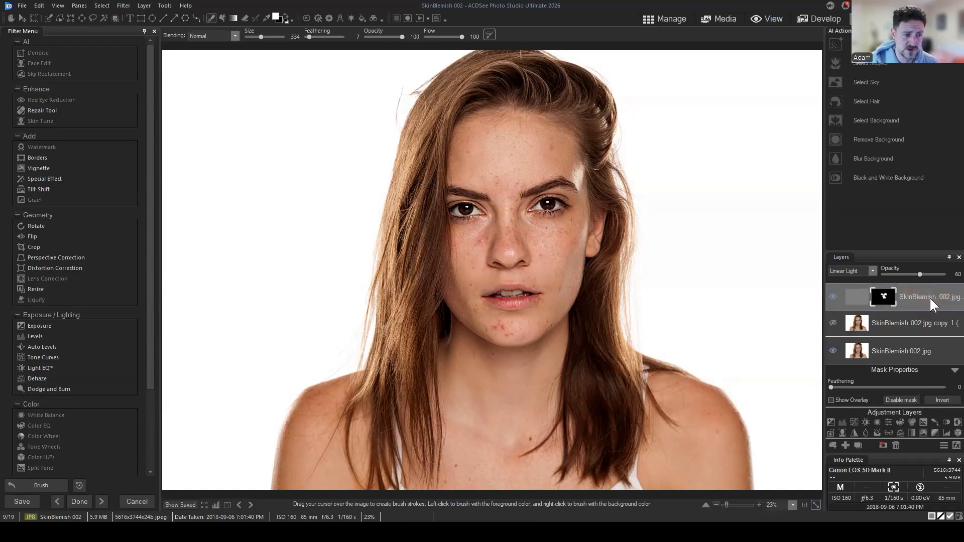
mouse_move(909, 274)
mouse_down()
mouse_move(939, 279)
mouse_move(924, 274)
mouse_up()
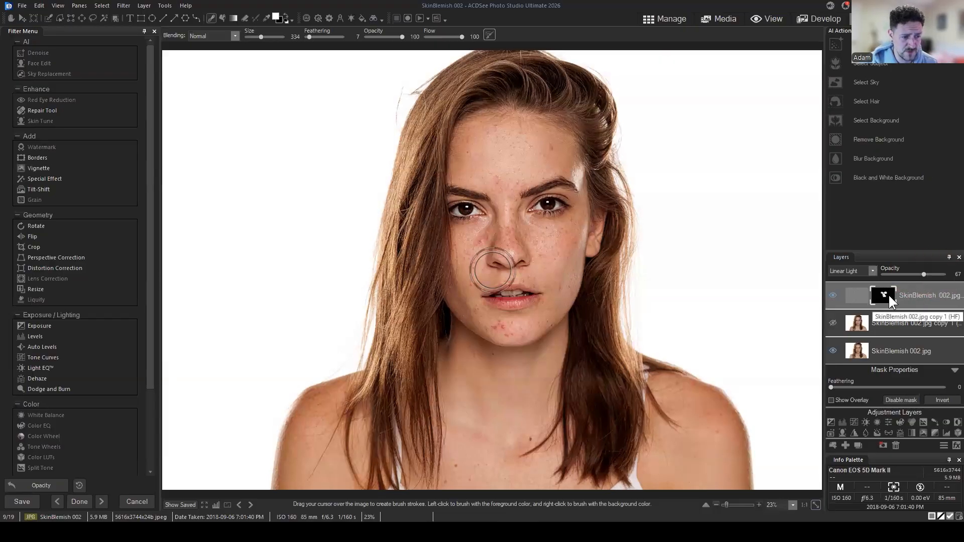
click(915, 296)
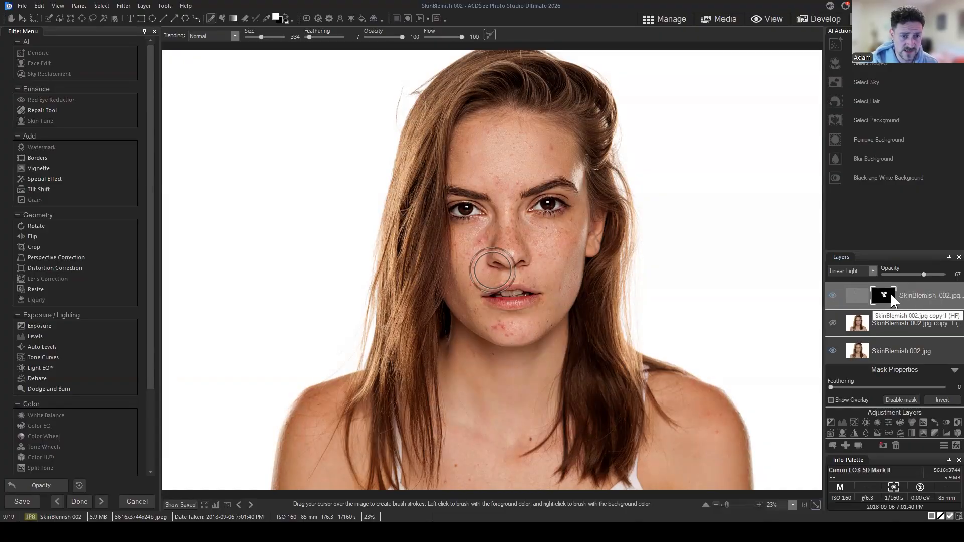
click(926, 297)
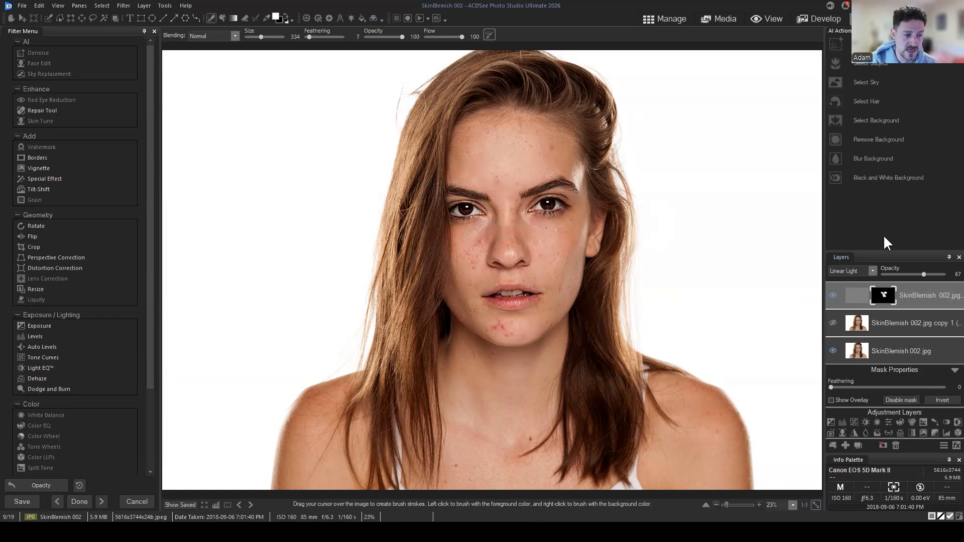
click(926, 296)
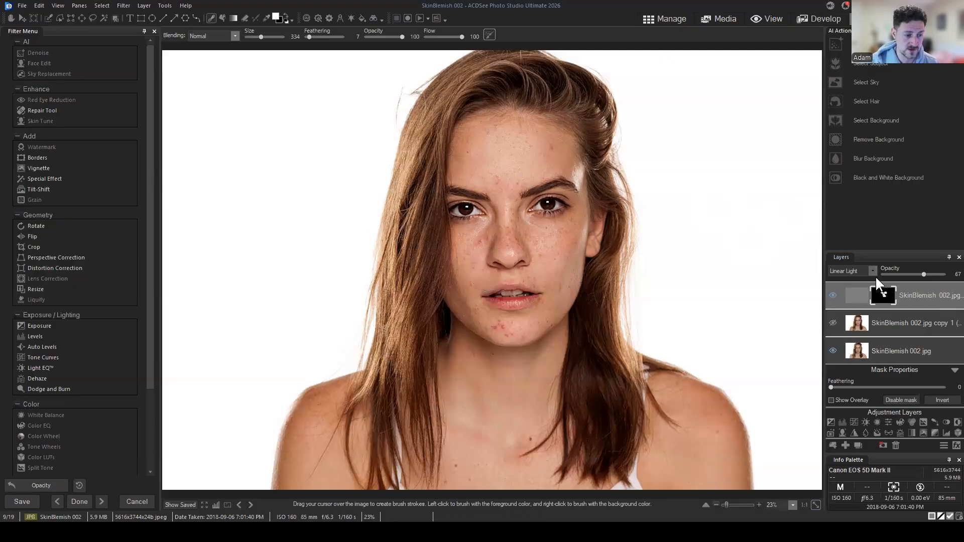
Delete the hidden SkinBlemish 002.jpg copy 1 layer between the masked high-frequency layer and the original photo
click(931, 296)
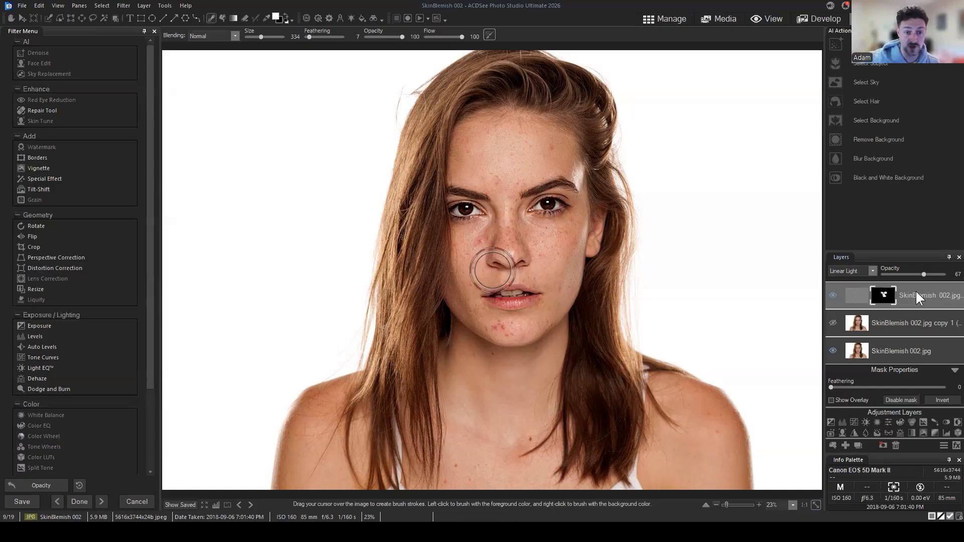
click(917, 321)
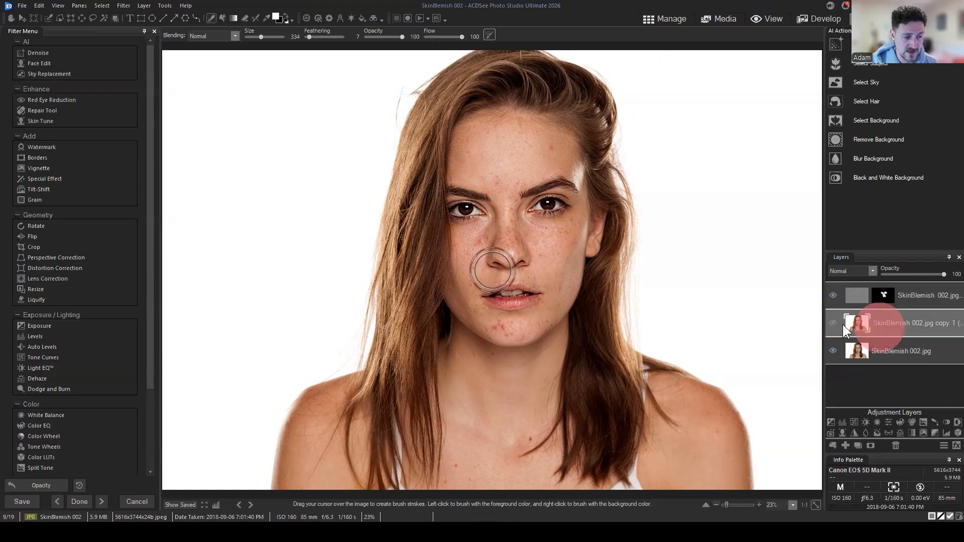
click(897, 444)
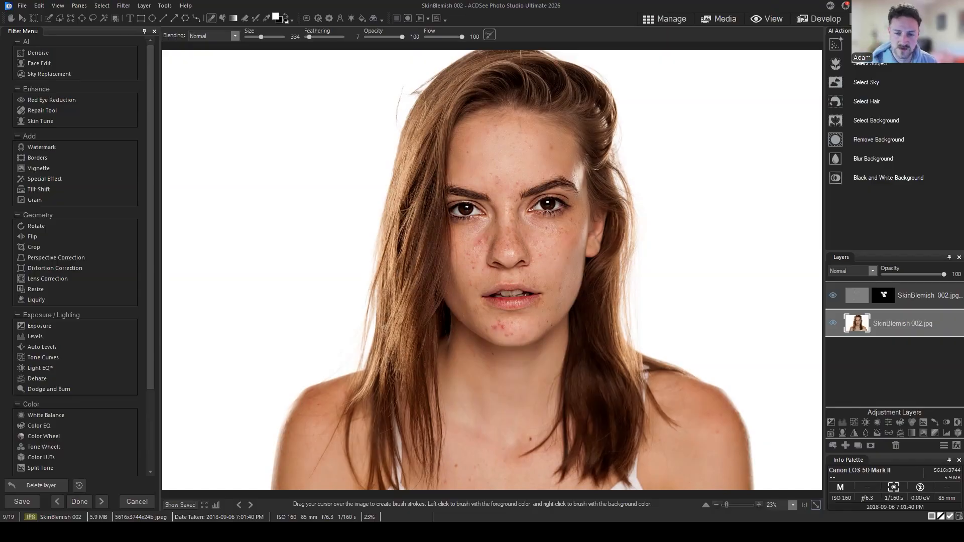
Return to Manage mode, discarding the changes to SkinBlemish 002, and open crowsfeetwrinkles 003 for editing
click(670, 18)
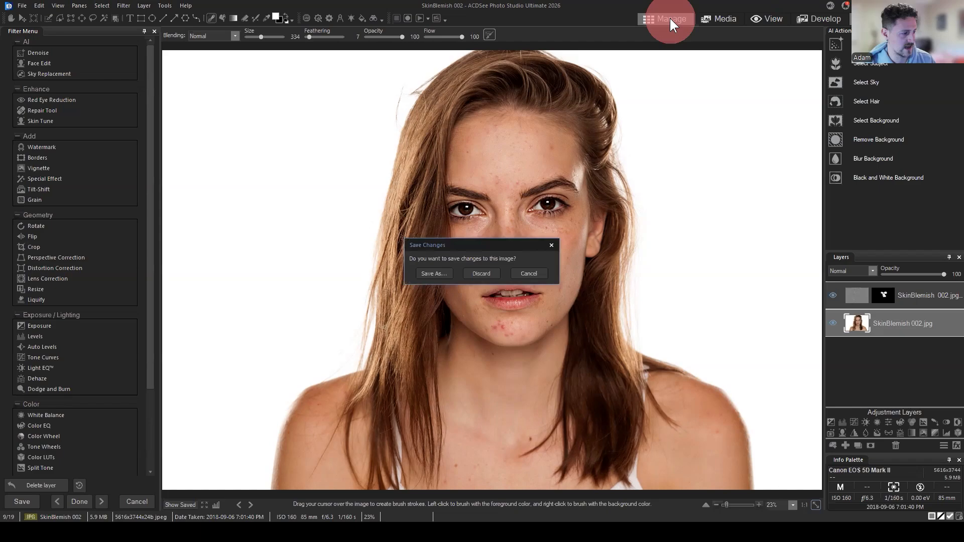
click(481, 273)
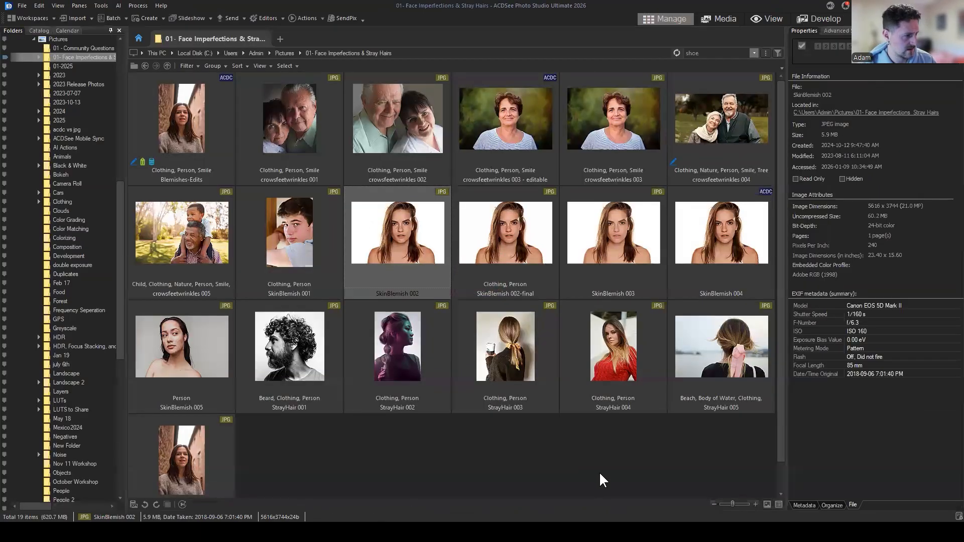
click(650, 97)
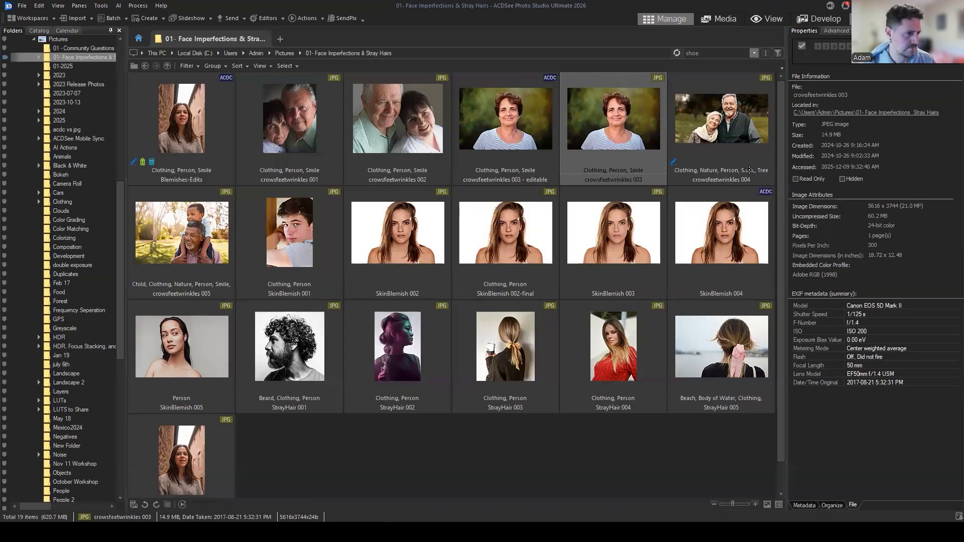
key(ctrl+e)
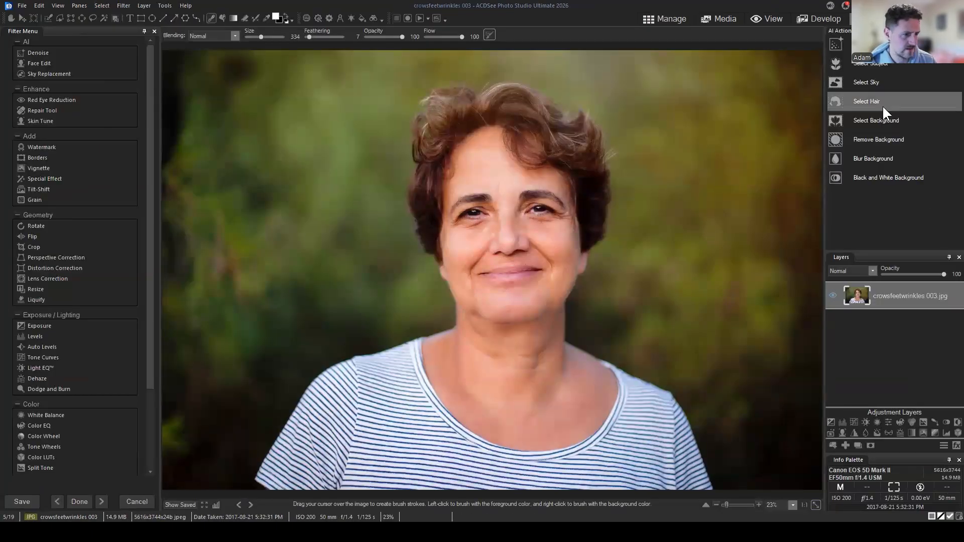
Select the background behind the woman in the striped shirt with the AI Select Background action
click(893, 121)
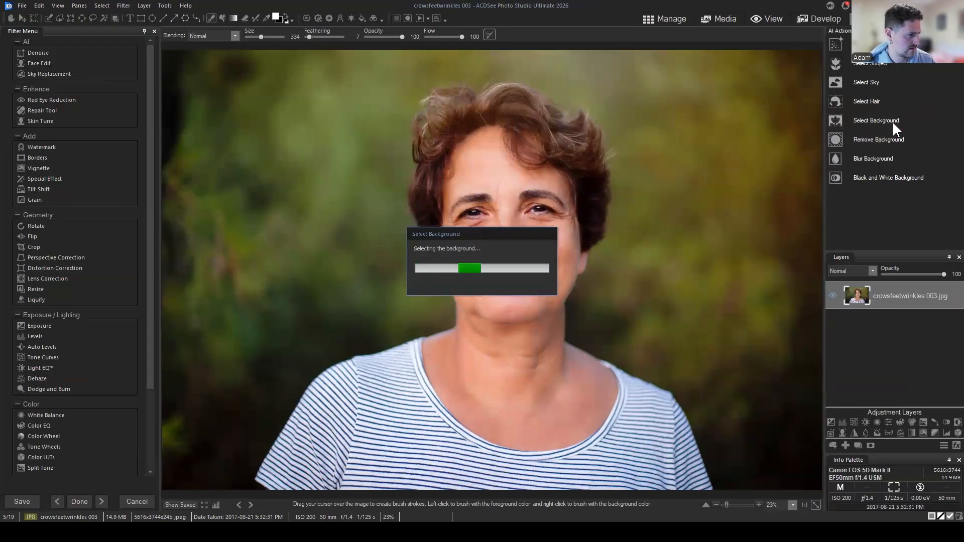